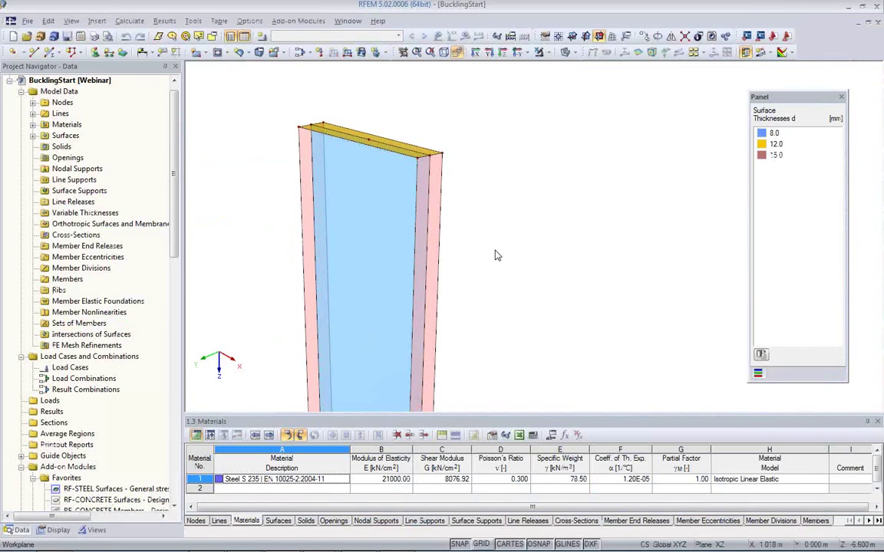
Step: Examine the tapered column's web, flanges and top plate along with their surface thickness colours
scroll(495, 250, "down", 1)
middle_click_drag(507, 246, 451, 189)
scroll(451, 189, "down", 1)
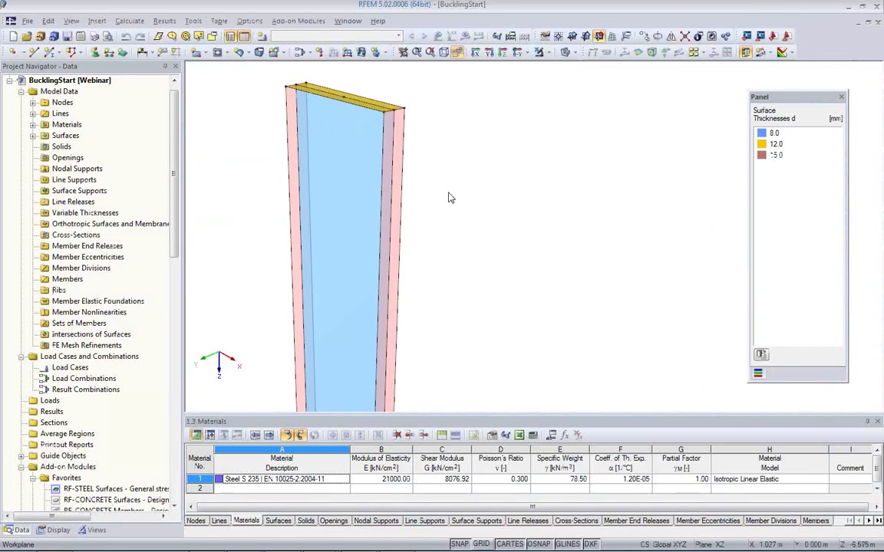
middle_click_drag(439, 225, 377, 223, "ctrl")
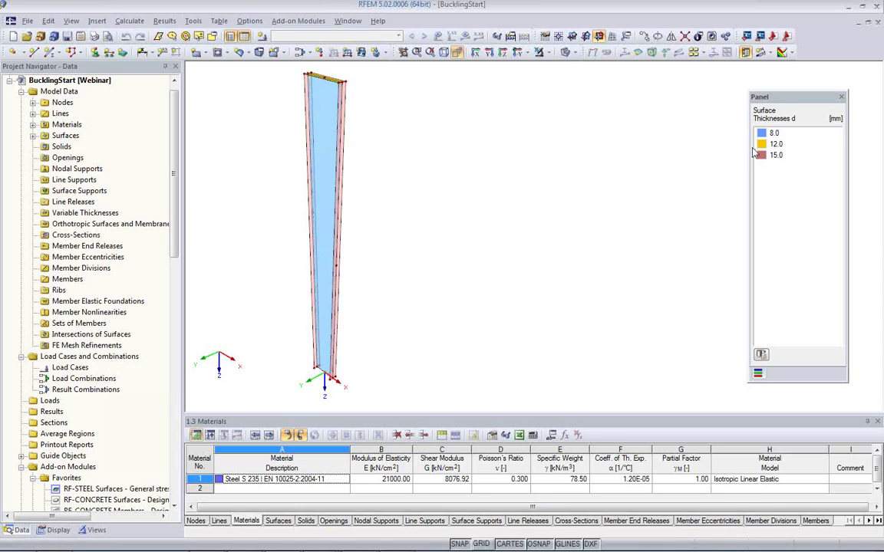
left_click(322, 223)
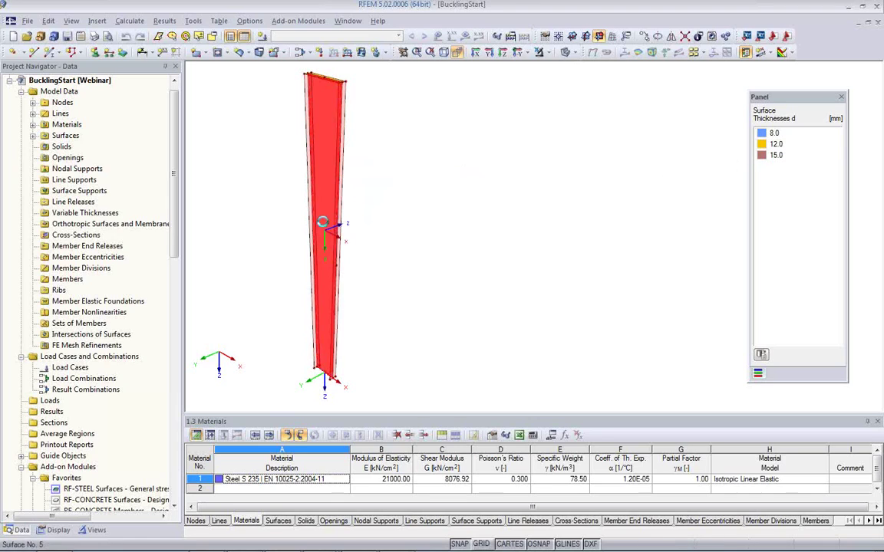
left_click(589, 168)
scroll(349, 167, "up", 2)
scroll(350, 167, "up", 1)
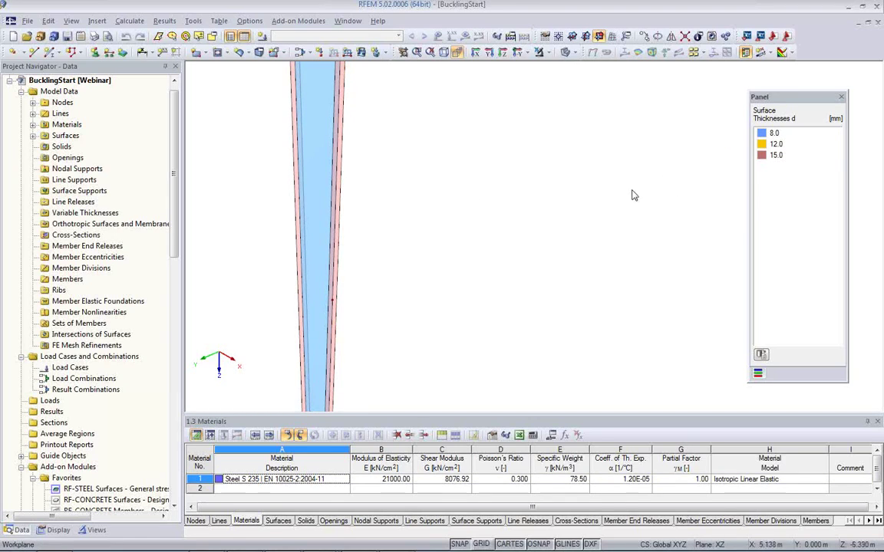
middle_click_drag(397, 160, 427, 315)
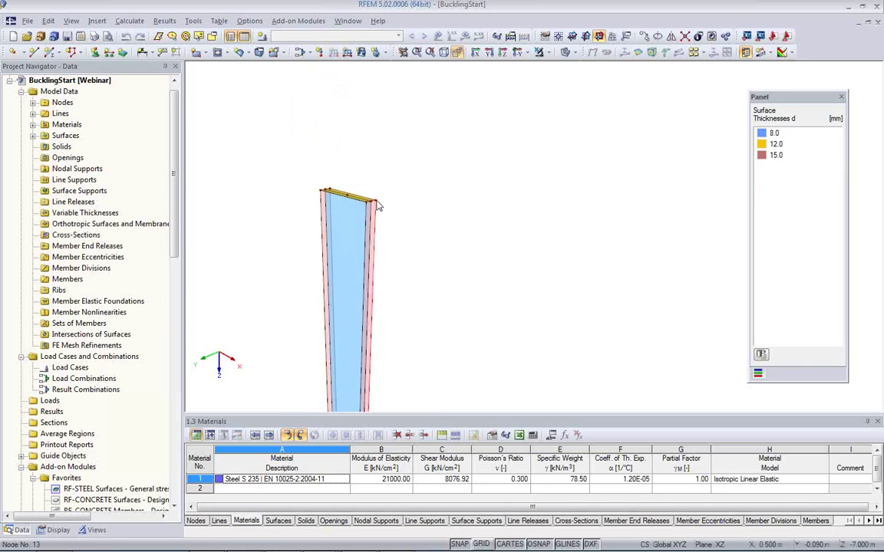
scroll(359, 197, "up", 5)
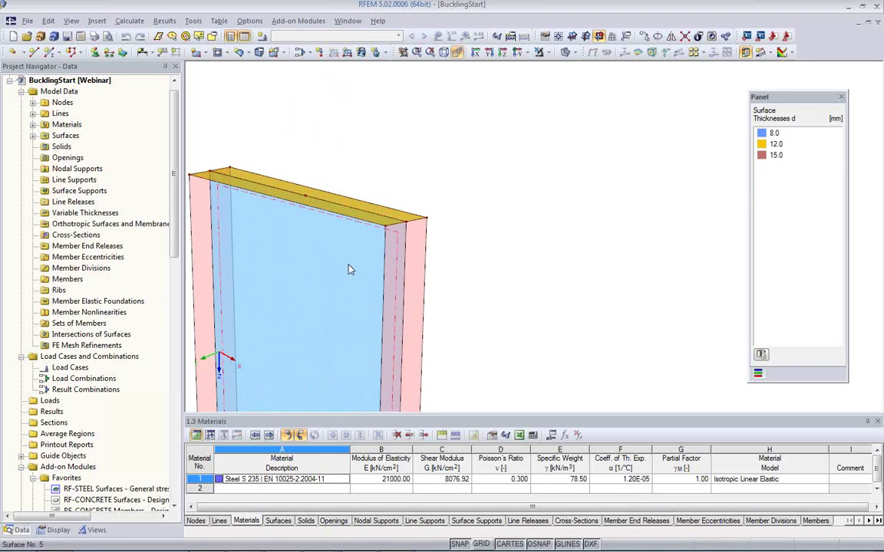
scroll(349, 267, "down", 2)
middle_click_drag(349, 266, 351, 180)
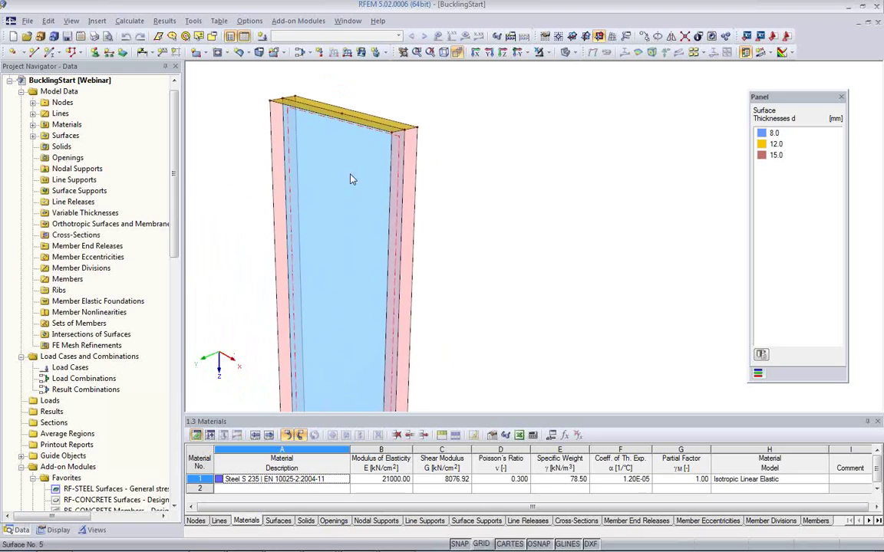
scroll(351, 179, "down", 2)
middle_click_drag(368, 269, 340, 167)
scroll(367, 232, "down", 4)
middle_click_drag(418, 246, 373, 294)
scroll(402, 201, "down", 2)
scroll(350, 203, "up", 4)
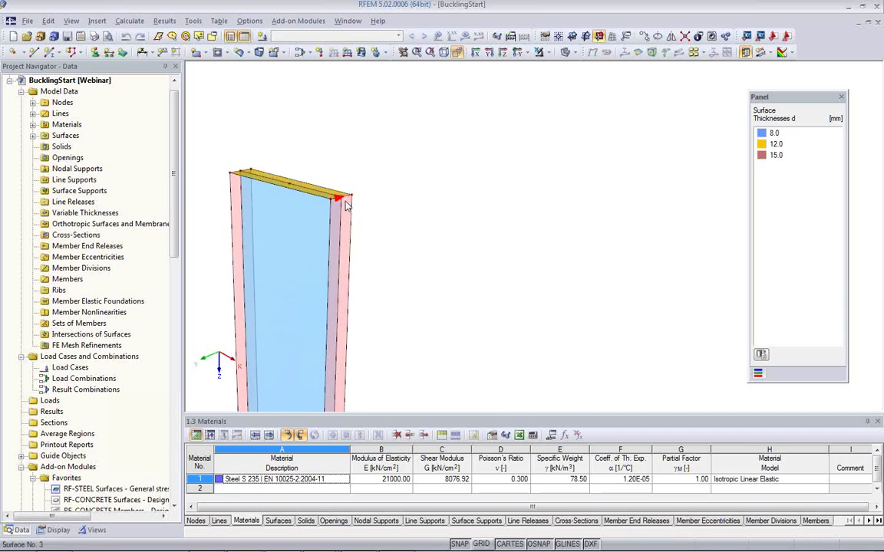
middle_click_drag(356, 223, 358, 154)
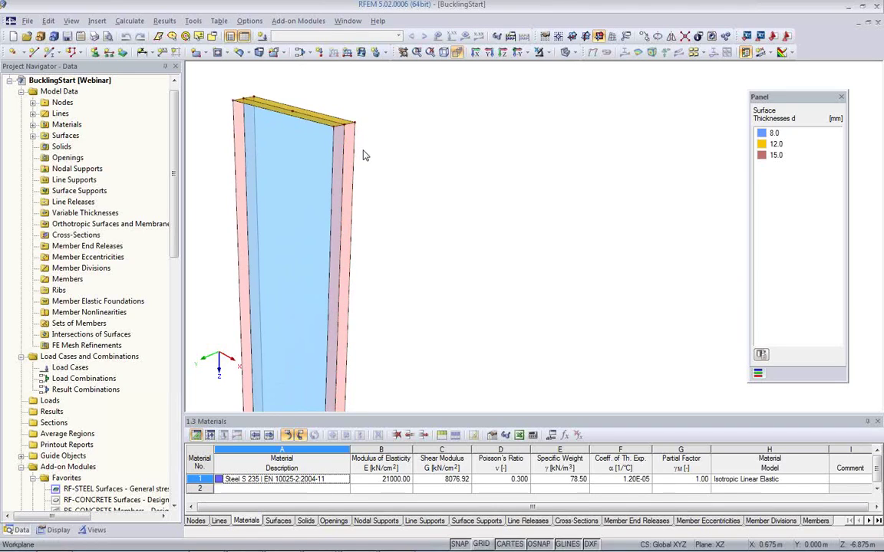
middle_click_drag(376, 181, 430, 247)
scroll(392, 201, "up", 5)
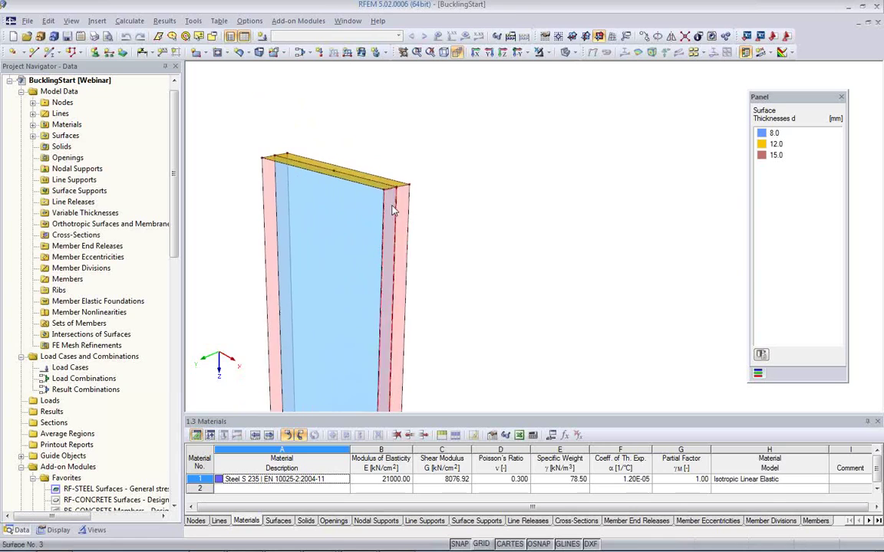
scroll(399, 207, "up", 3)
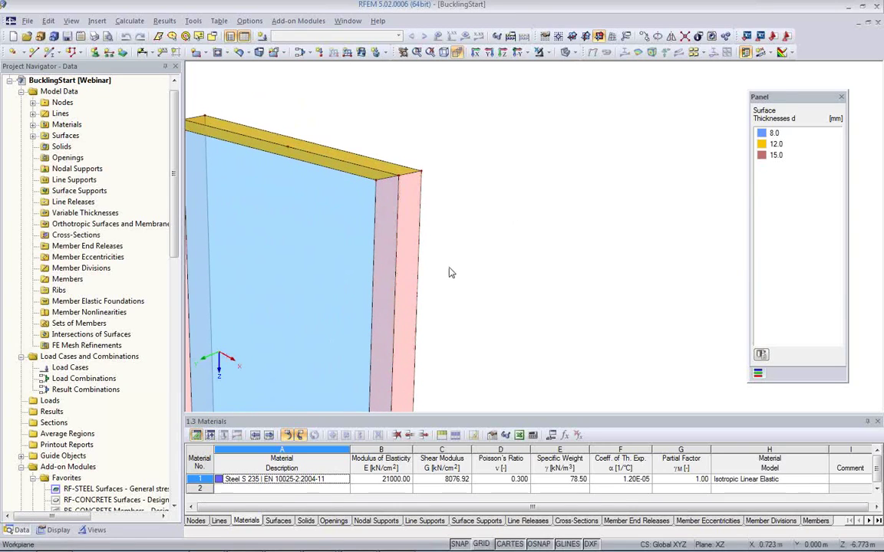
Step: Extrude the two short edge lines at the column's top corner 1.5 m in global +X as 12 mm thick surfaces
scroll(439, 238, "down", 2)
middle_click_drag(435, 238, 363, 181, "ctrl")
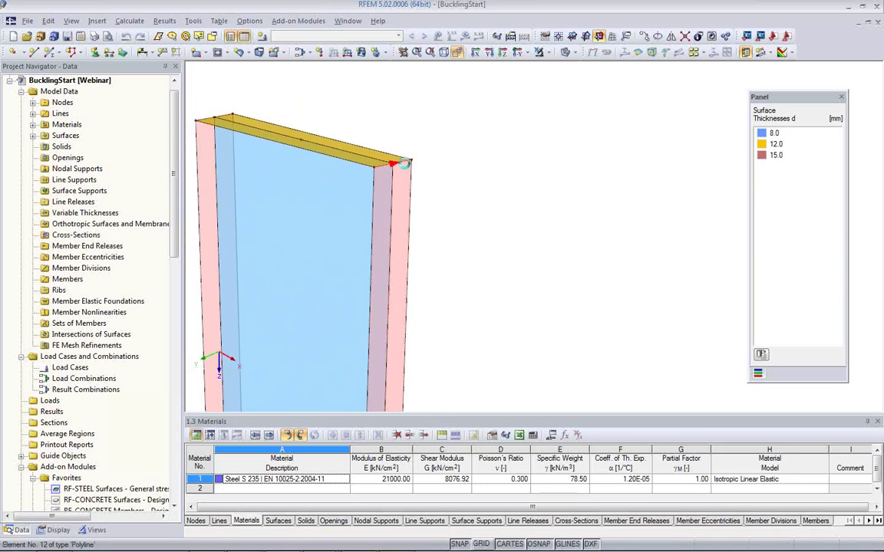
right_click(406, 169)
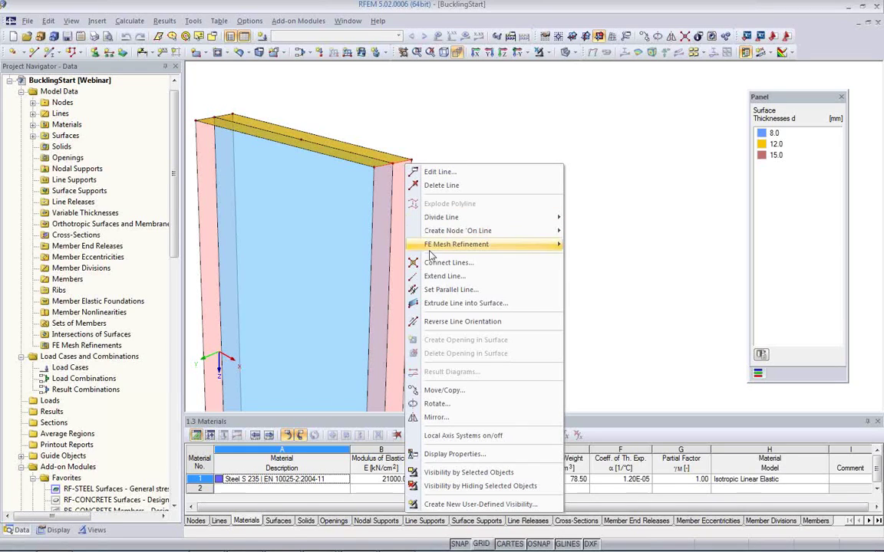
mouse_move(429, 245)
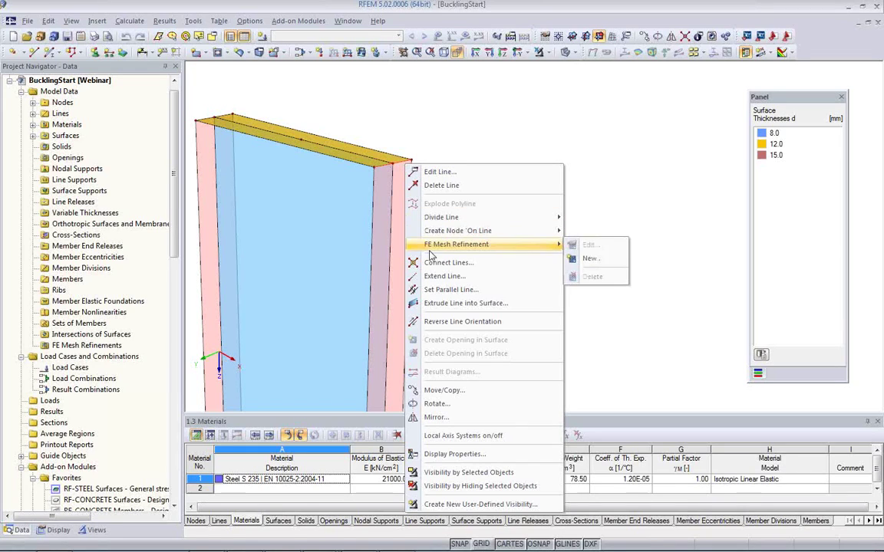
left_click(443, 304)
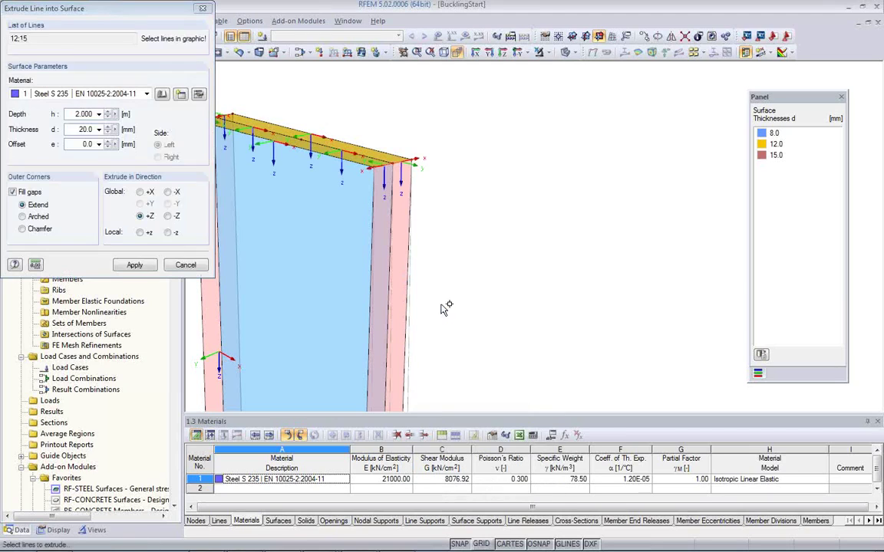
double_click(71, 113)
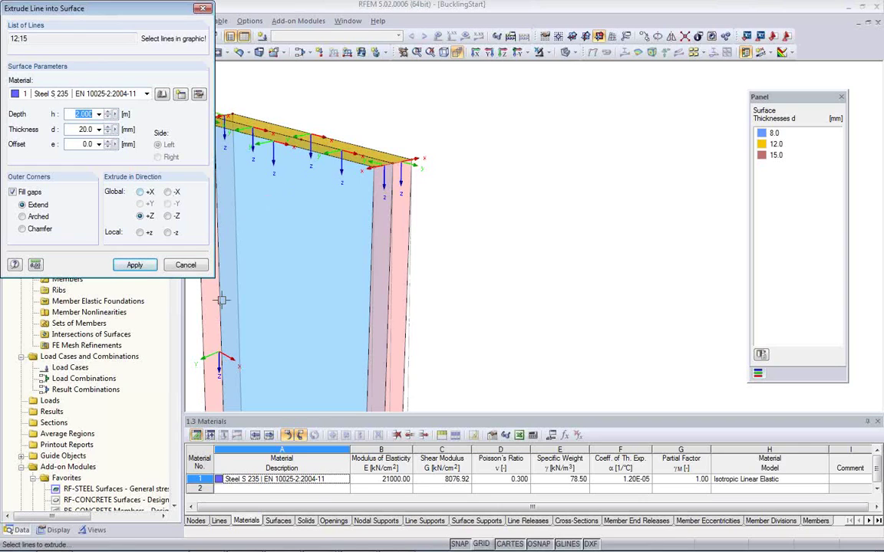
left_click(140, 192)
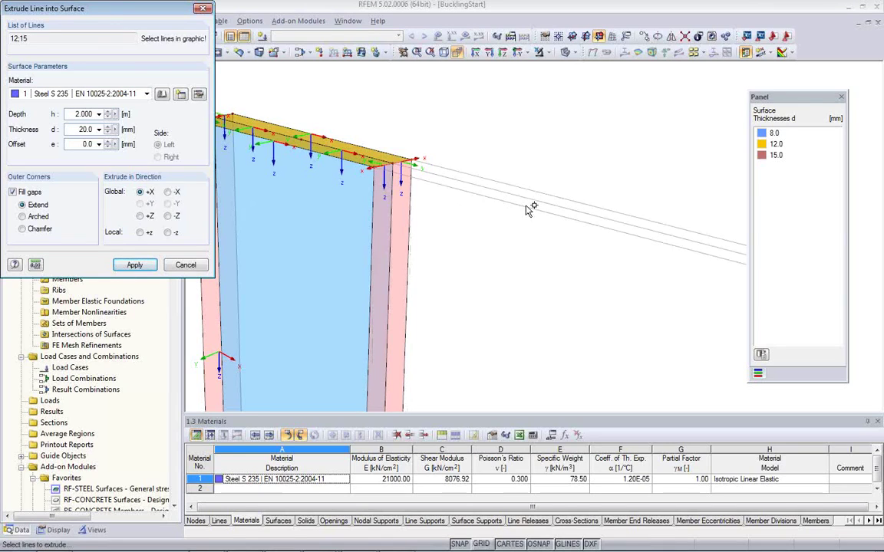
left_click_drag(74, 113, 103, 119)
type("1")
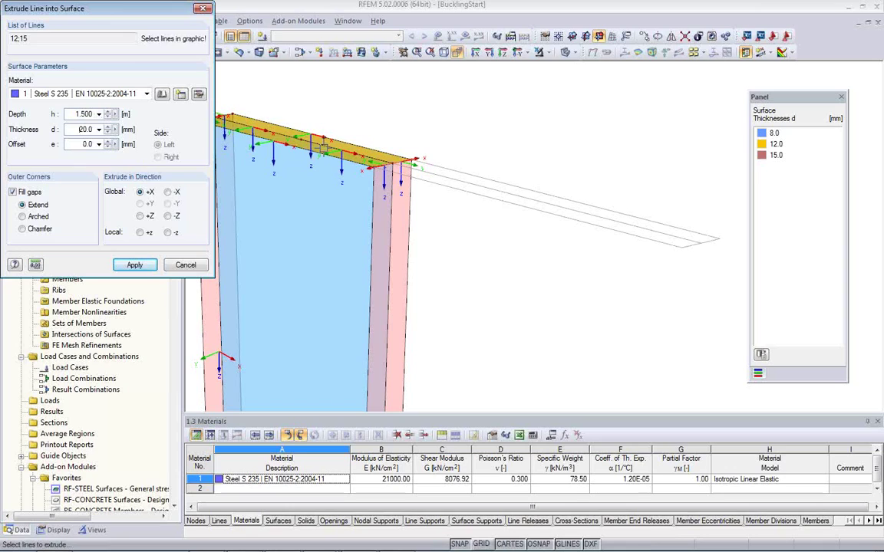
double_click(85, 130)
type("1.")
left_click(134, 266)
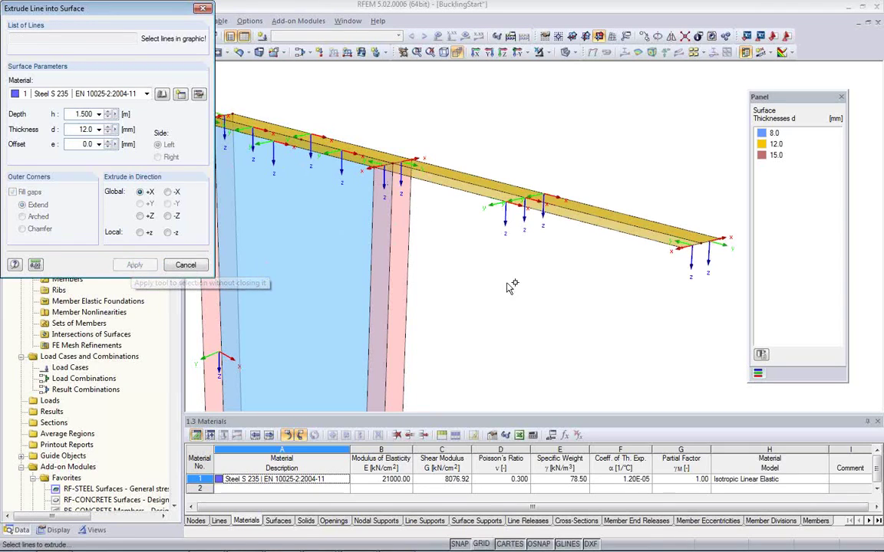
Step: Extrude the two edge lines at the free end of the new top flange 0.6 m in global +Z with 25 mm thickness
middle_click_drag(666, 316, 617, 235)
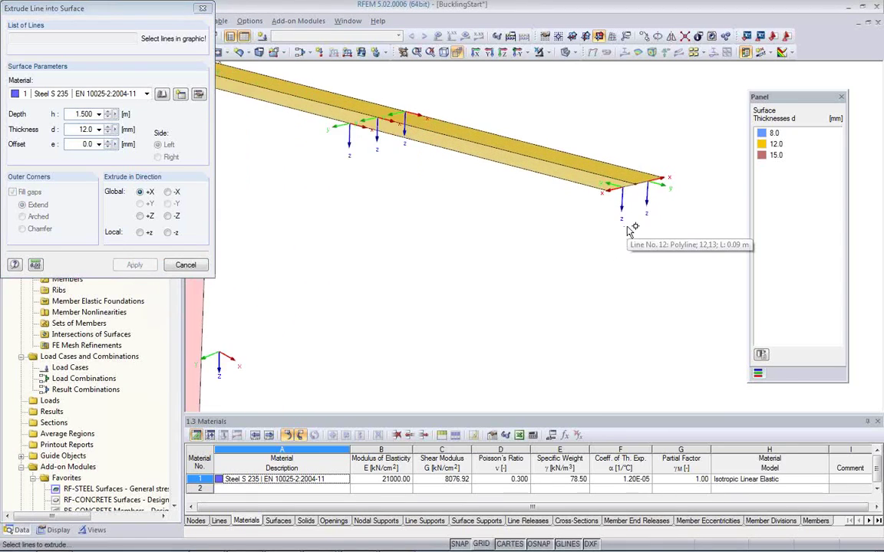
left_click(618, 180)
left_click(661, 171)
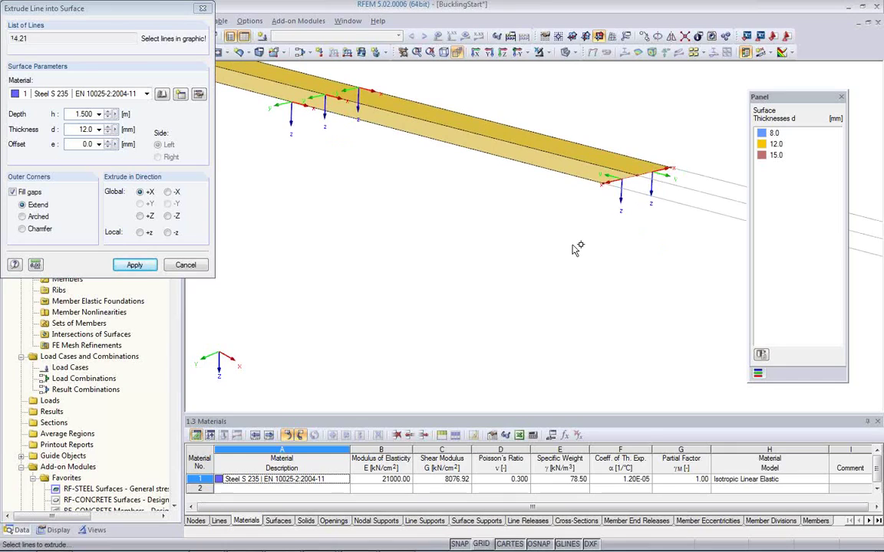
left_click(140, 217)
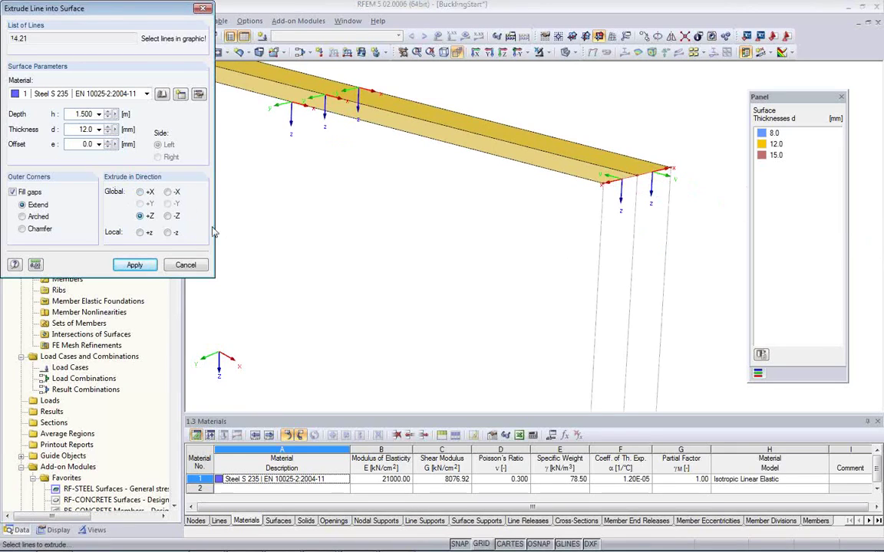
left_click_drag(70, 114, 99, 116)
type("0.6")
left_click_drag(78, 131, 90, 131)
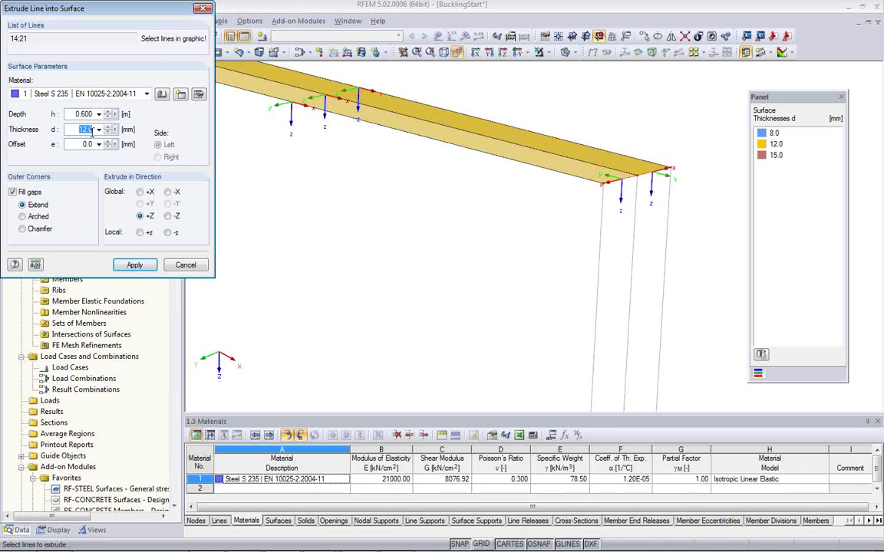
left_click(136, 267)
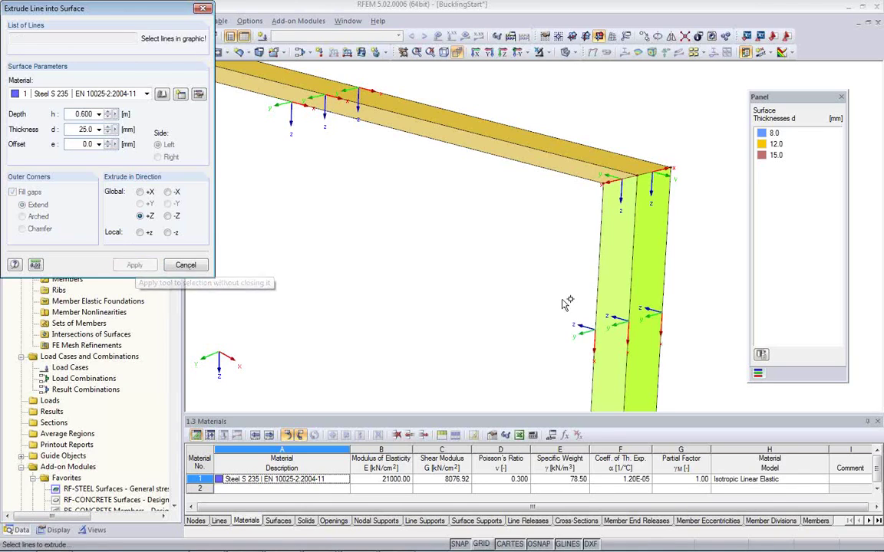
Step: Extrude the two lower edge lines of the 25 mm end plate 1 m in global -X with 12 mm thickness, and finish extruding
middle_click_drag(508, 262, 526, 188, "ctrl")
scroll(526, 191, "down", 3)
middle_click_drag(482, 215, 533, 246)
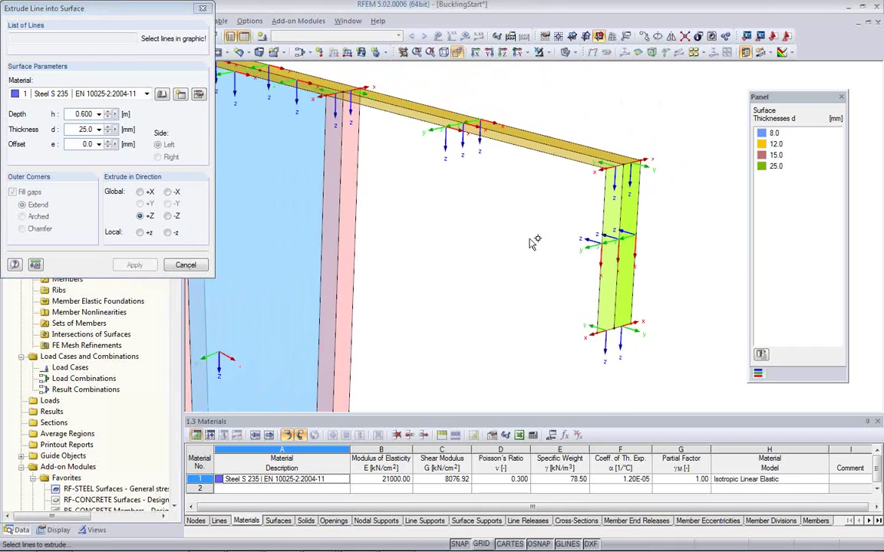
left_click(605, 332)
left_click(628, 327)
left_click(167, 193)
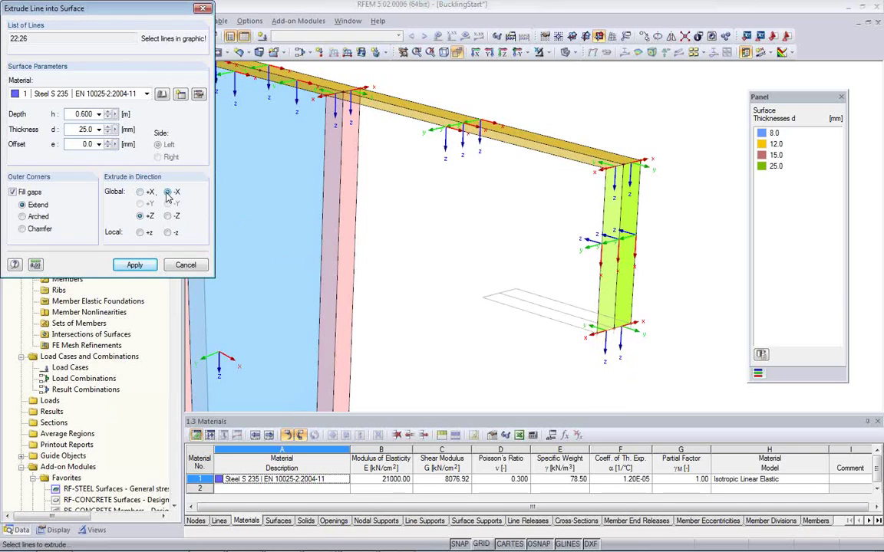
left_click_drag(75, 114, 114, 125)
type("1")
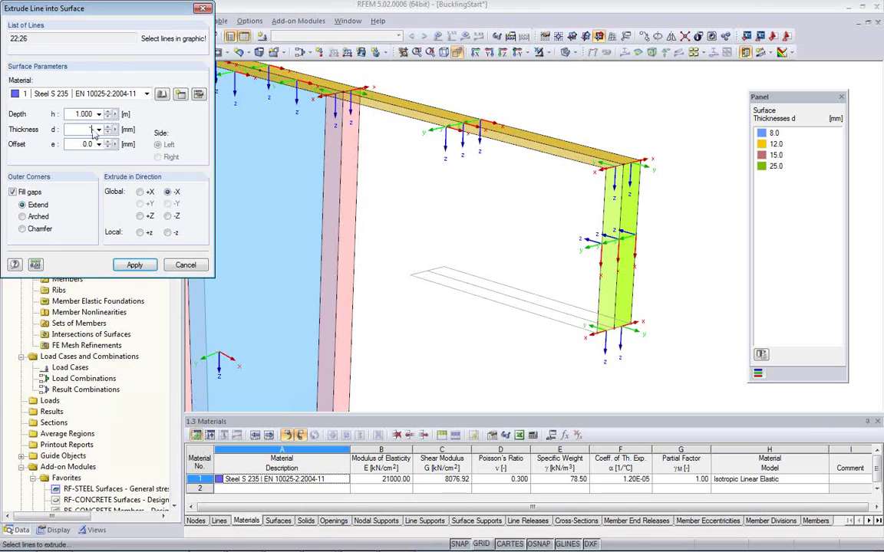
left_click(135, 266)
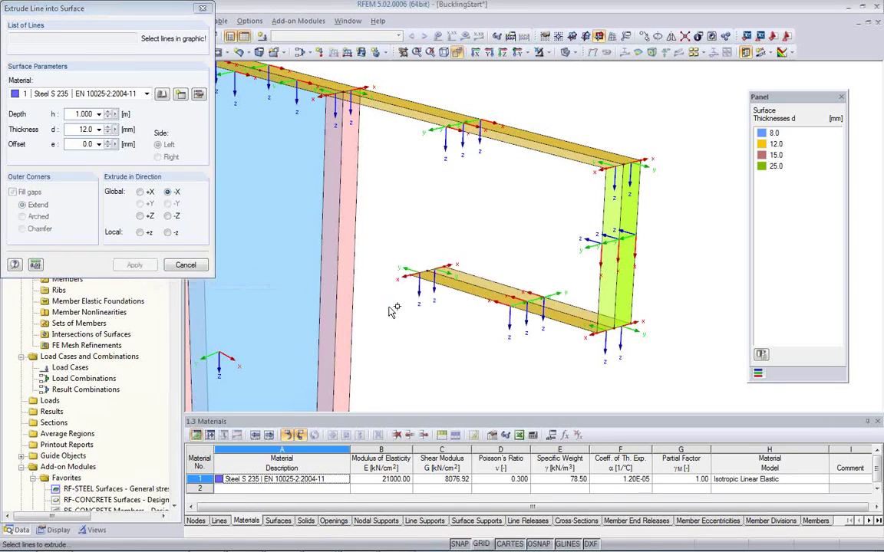
left_click(186, 269)
Step: Examine the gap between the free end of the lower beam flange and the column's flange
middle_click_drag(477, 328, 417, 307)
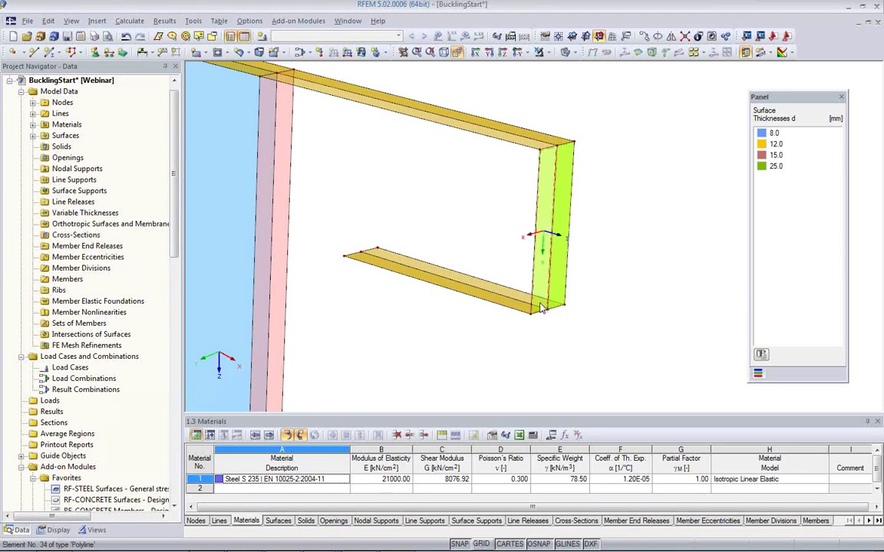
scroll(455, 318, "up", 1)
middle_click_drag(440, 317, 593, 364)
scroll(594, 365, "up", 1)
scroll(489, 308, "down", 3)
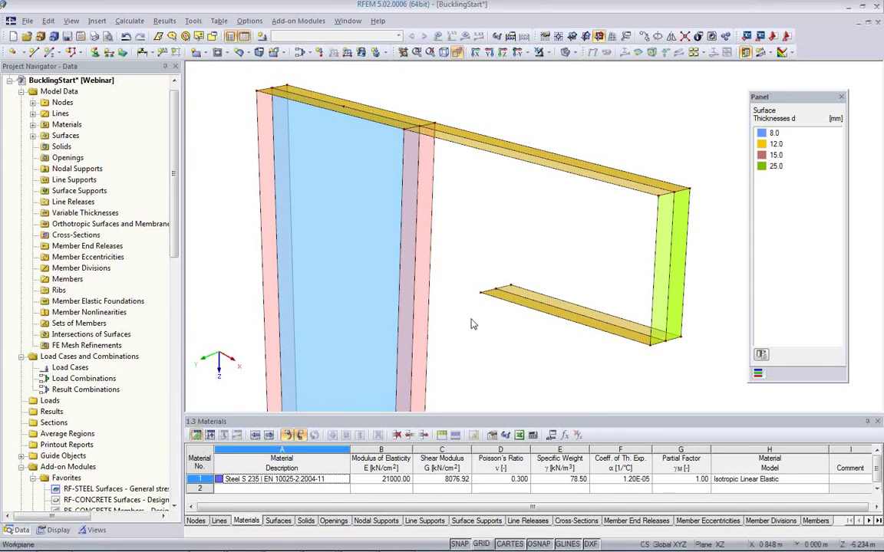
middle_click_drag(471, 318, 457, 296)
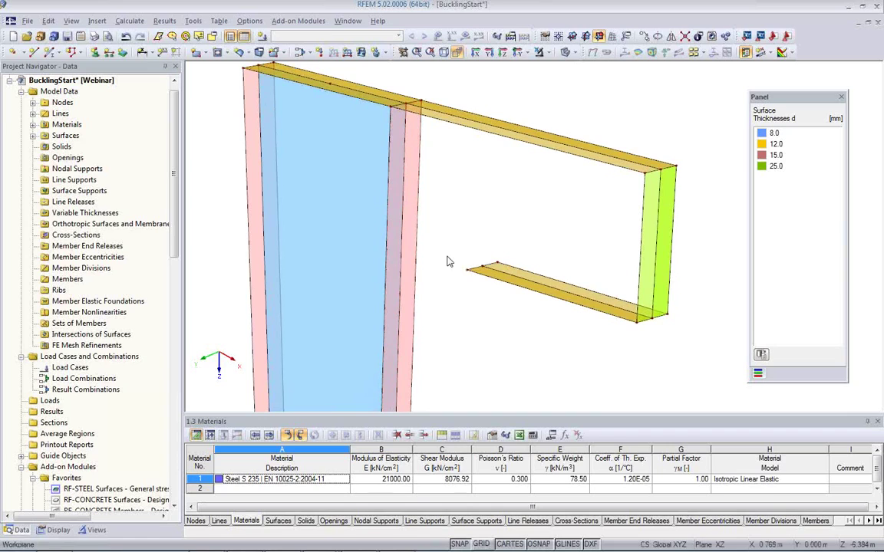
scroll(447, 257, "down", 2)
middle_click_drag(454, 318, 406, 201)
scroll(413, 224, "down", 1)
middle_click_drag(422, 268, 373, 217)
scroll(385, 255, "down", 1)
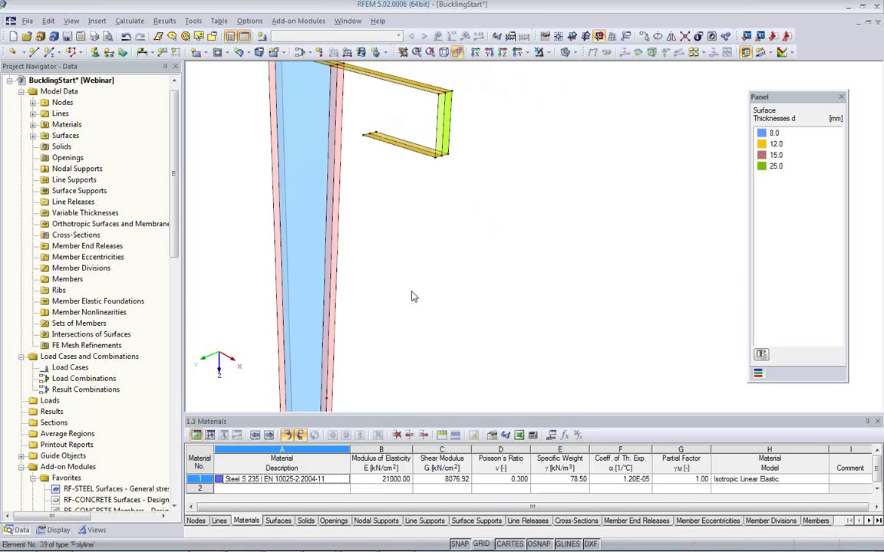
scroll(429, 301, "down", 1)
middle_click_drag(449, 306, 410, 218)
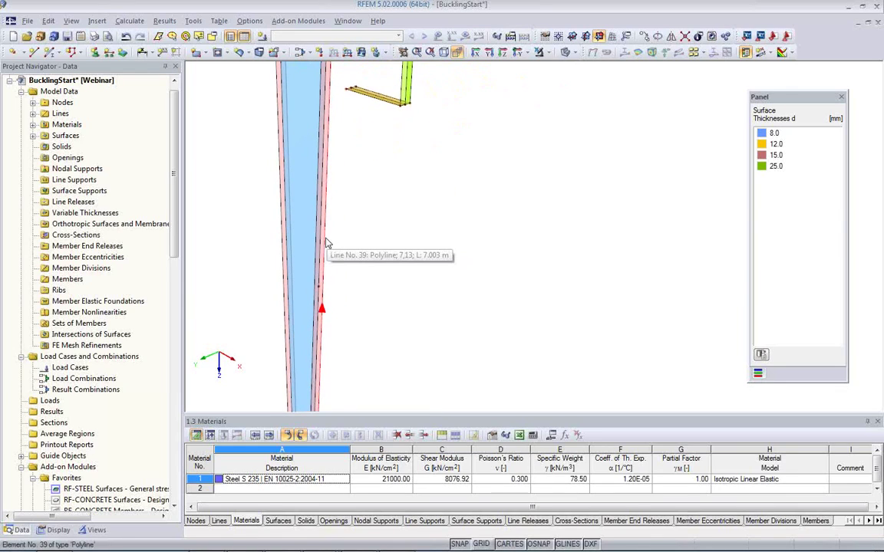
Step: Divide the three long lines of the column's beam-side flange with new intermediate nodes 0.794 m from the line end
middle_click_drag(350, 242, 452, 266, "ctrl")
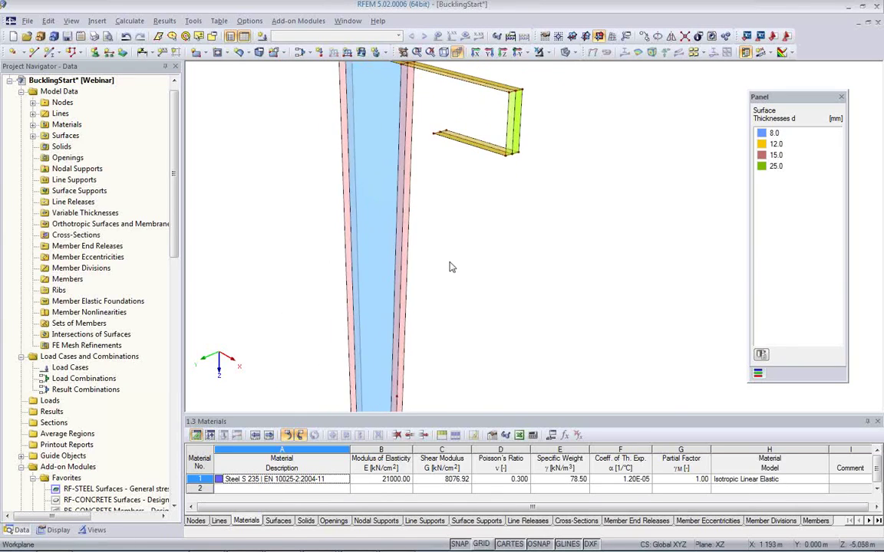
scroll(450, 262, "up", 1)
left_click_drag(441, 219, 381, 189)
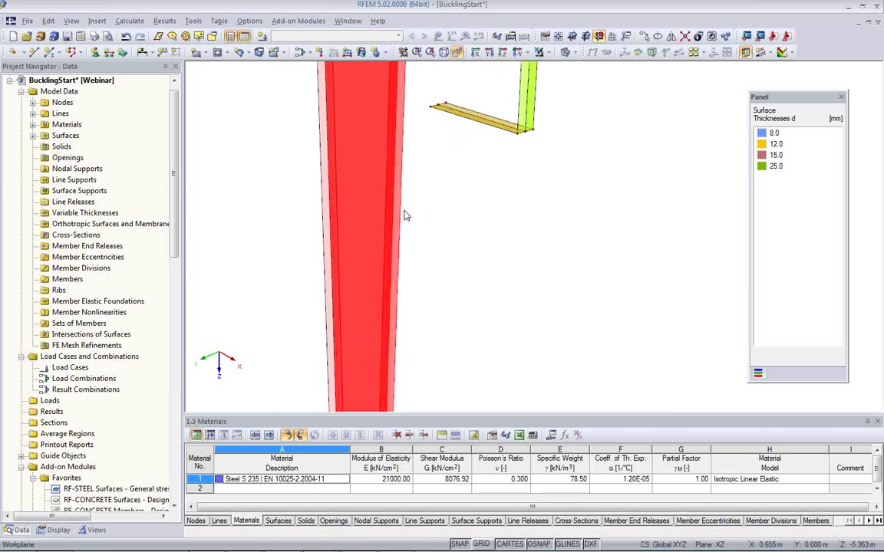
right_click(401, 222)
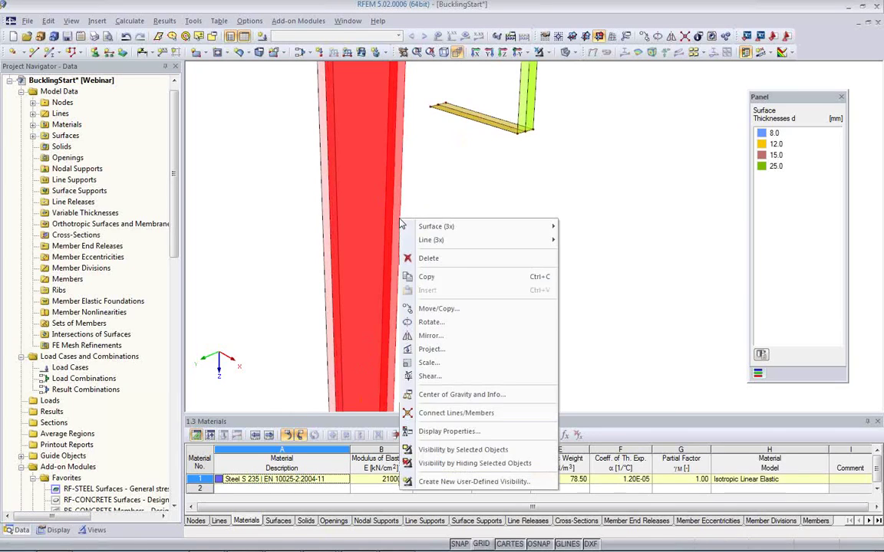
mouse_move(427, 243)
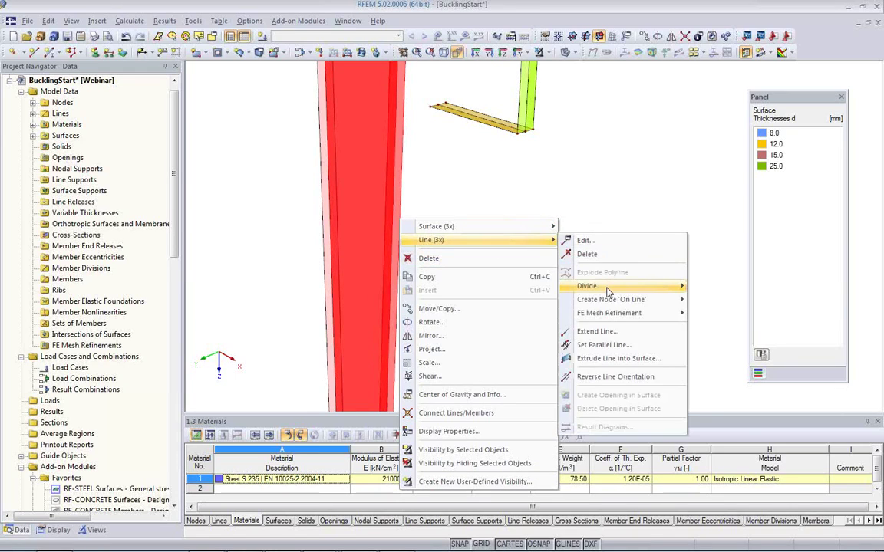
mouse_move(606, 287)
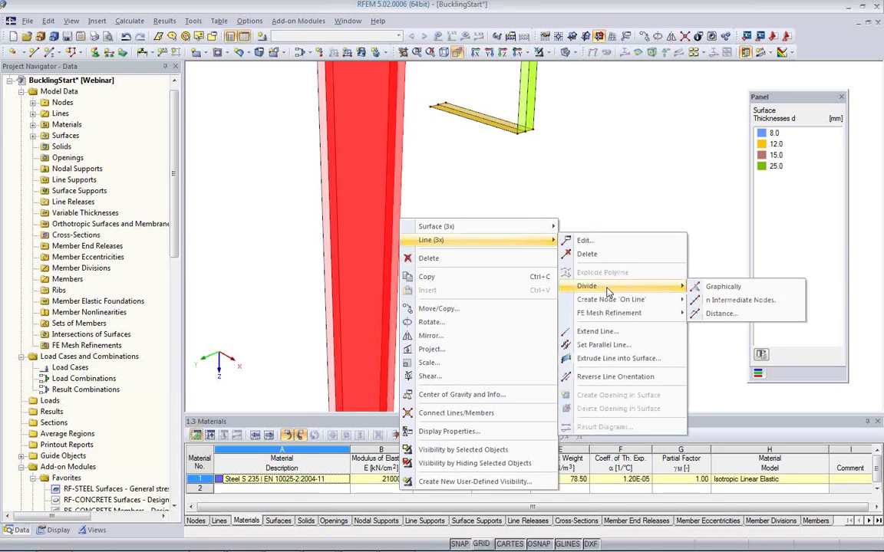
left_click(707, 315)
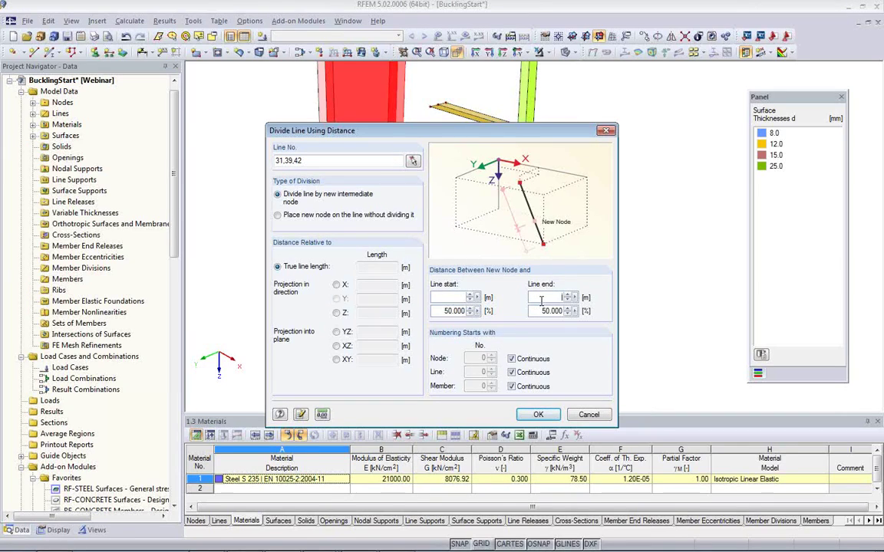
left_click(542, 301)
type("0.794")
left_click(548, 417)
scroll(402, 139, "up", 3)
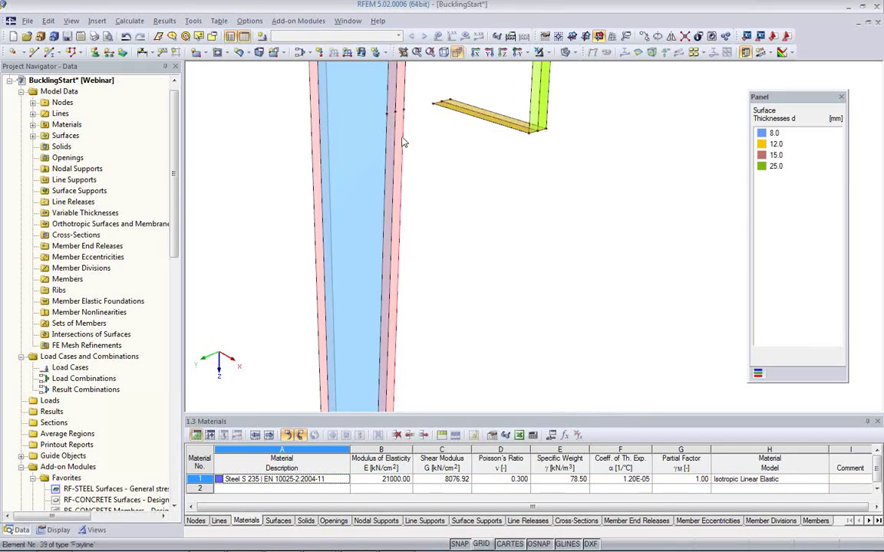
Step: Move the free-end nodes of the lower beam flange onto the new division nodes on the column's flange
middle_click_drag(405, 166, 407, 196)
scroll(408, 195, "up", 2)
left_click_drag(440, 120, 467, 205)
mouse_move(467, 205)
middle_mouse_down("ctrl")
mouse_move(483, 233)
mouse_move(517, 231)
mouse_move(456, 200)
mouse_move(462, 190)
middle_mouse_up("ctrl")
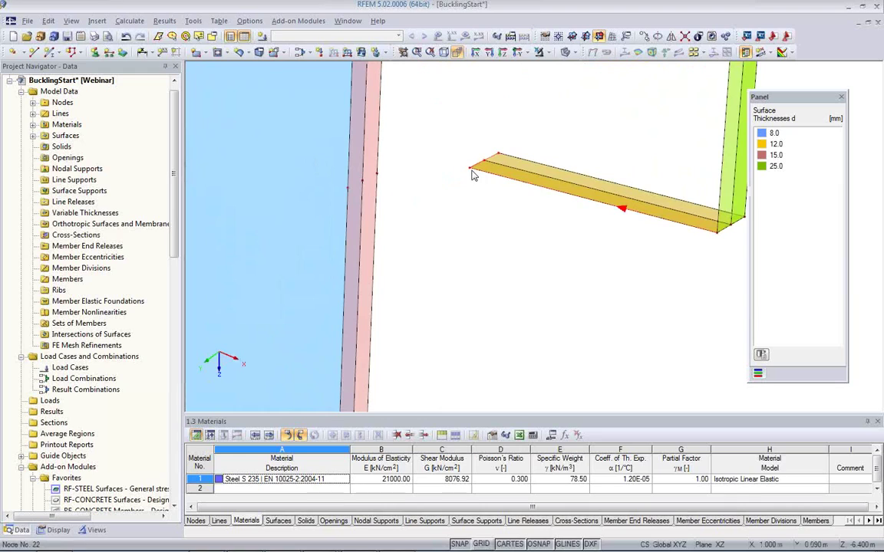
left_click_drag(470, 175, 355, 191)
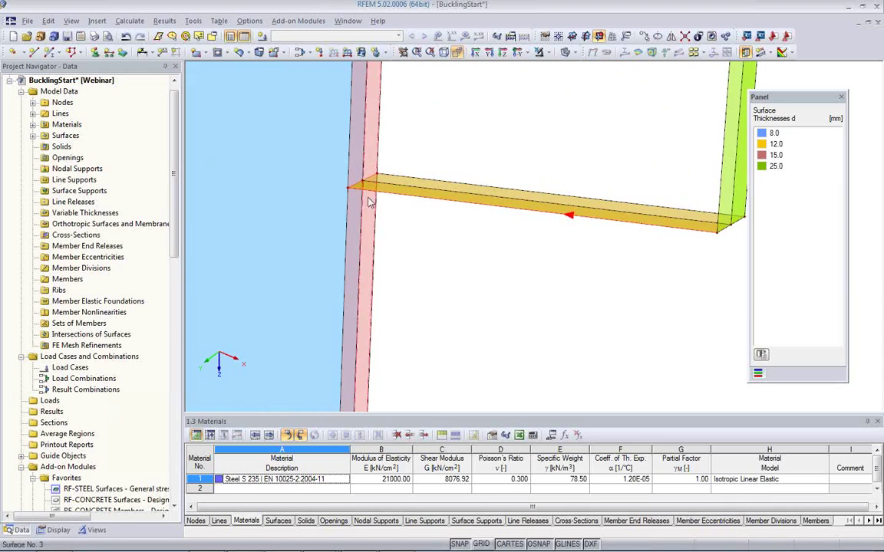
Step: Create the beam web as an 8 mm plane surface bounded by the centre lines of the column flange, beam flanges and end plate
middle_click_drag(398, 245, 410, 267)
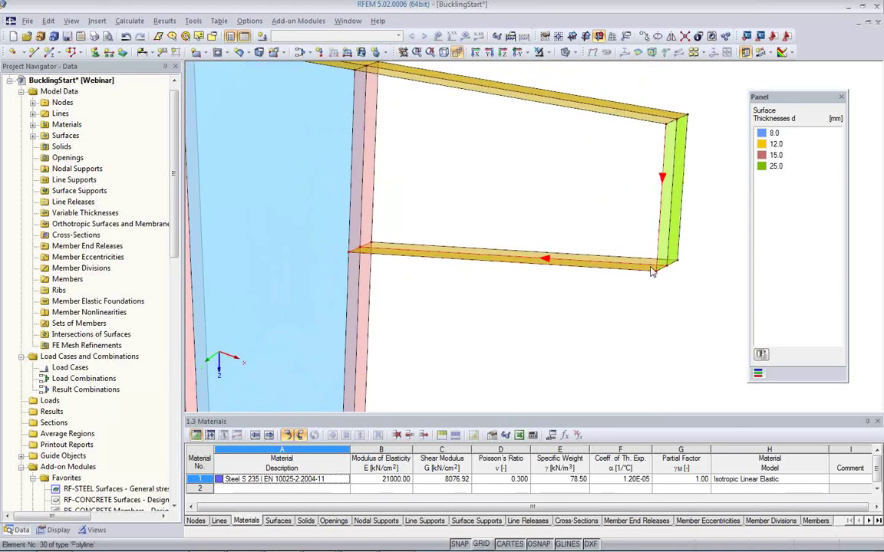
middle_click_drag(472, 190, 467, 241, "ctrl")
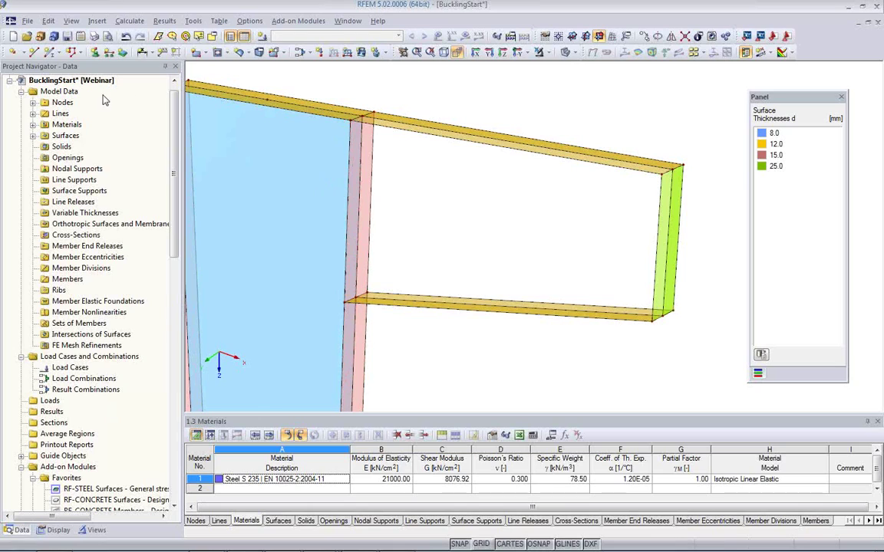
left_click(206, 57)
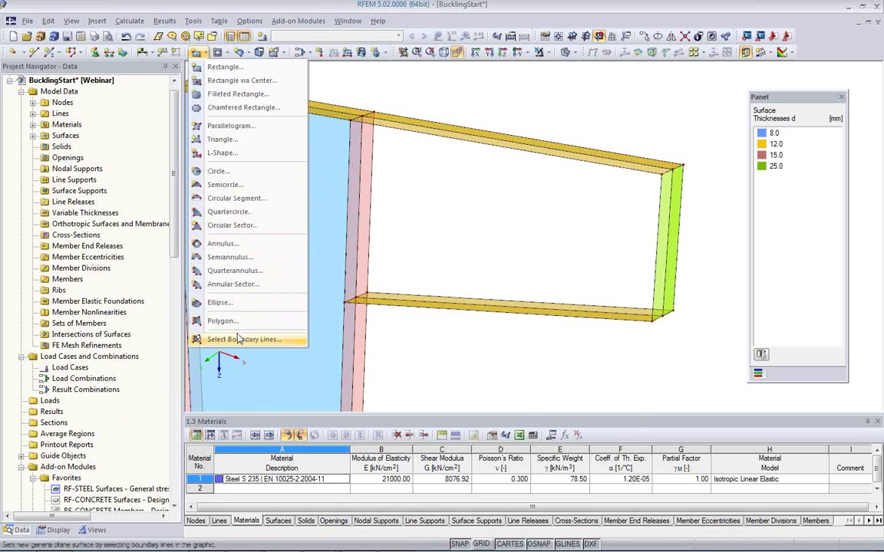
left_click(217, 307)
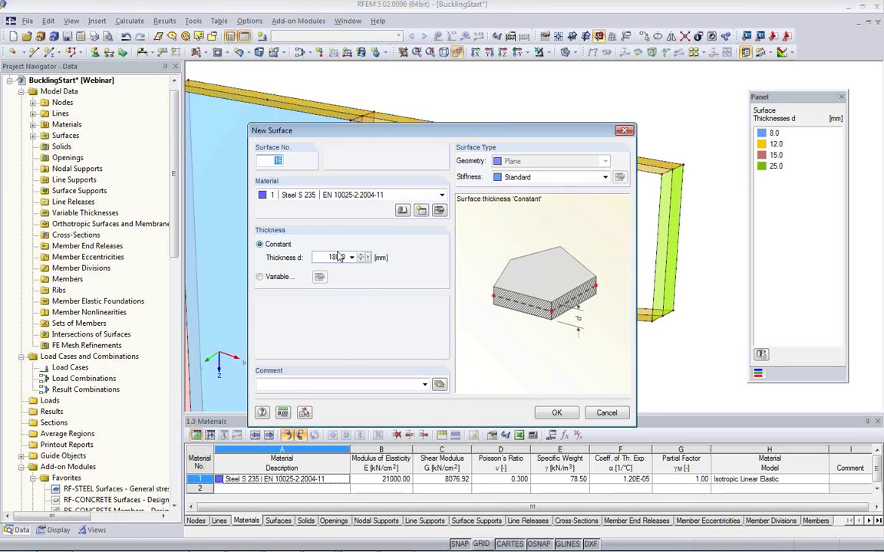
left_click(325, 258)
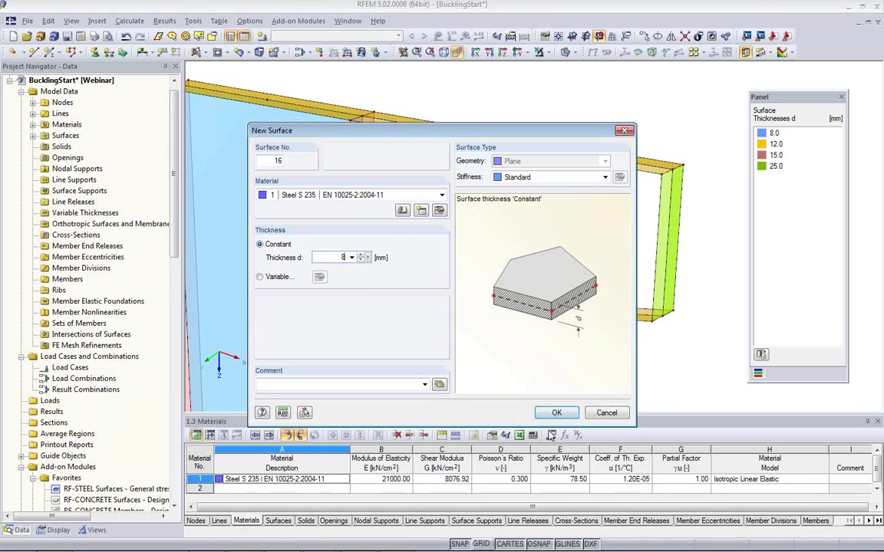
left_click(549, 415)
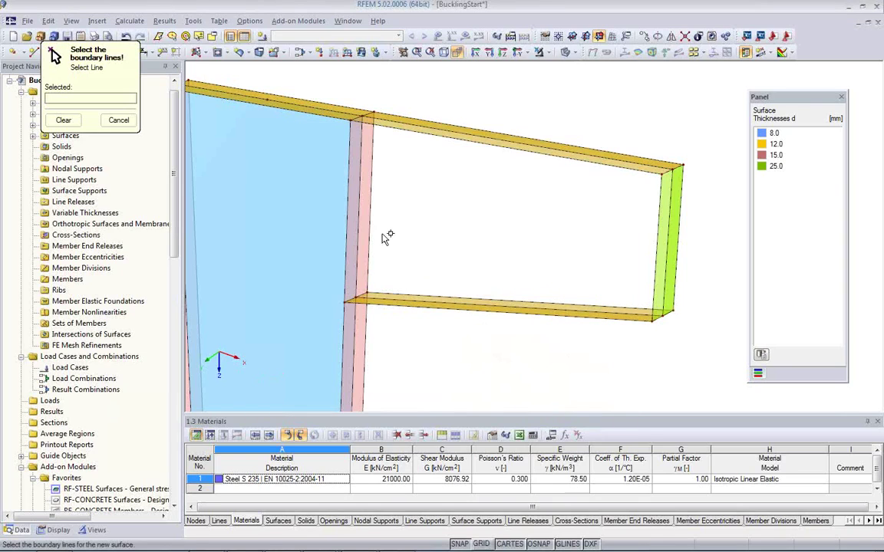
left_click(401, 121)
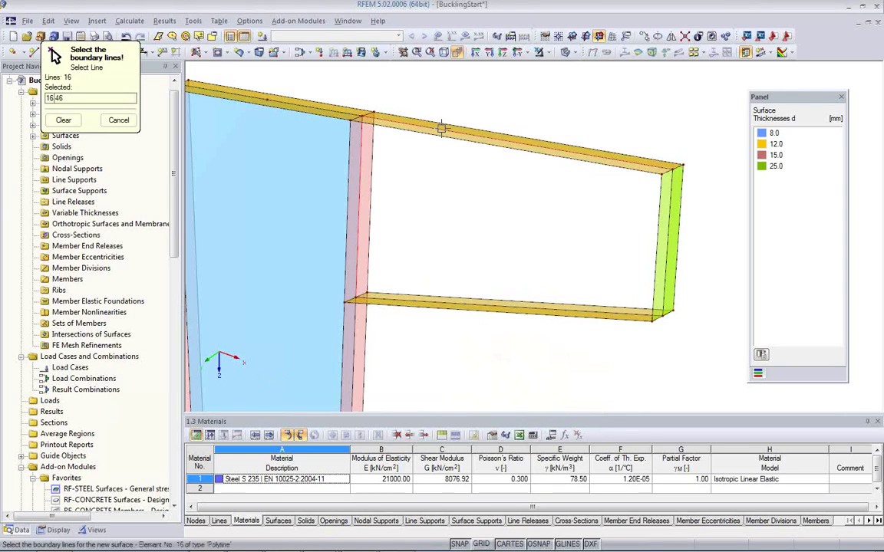
left_click(667, 250)
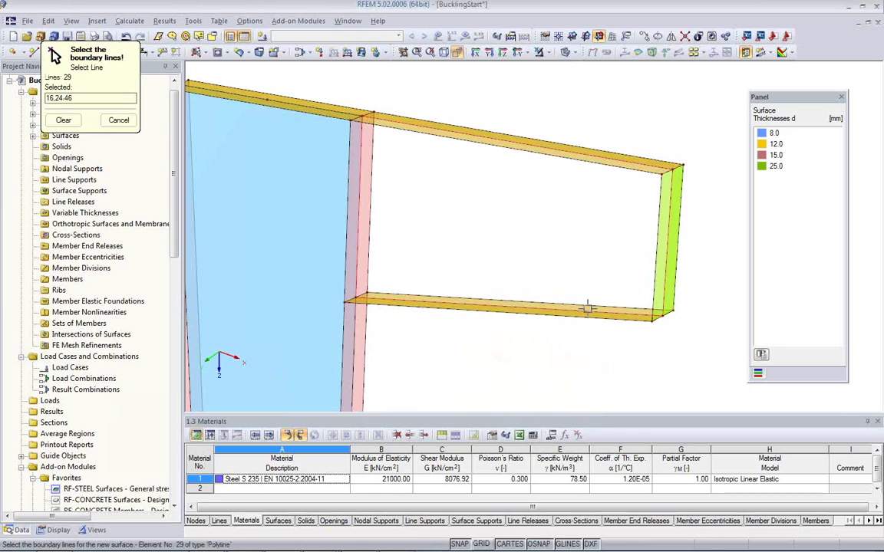
left_click(558, 301)
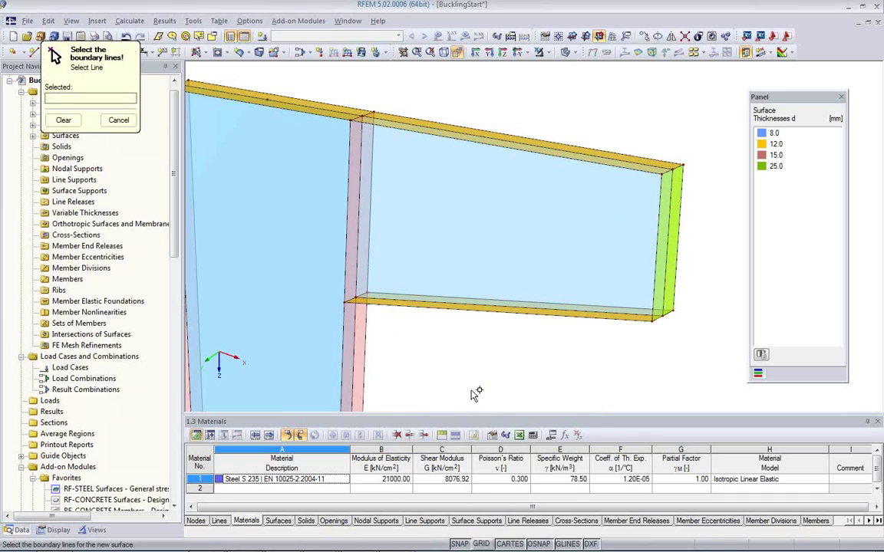
key("Escape")
Step: Turn on the display of the surface axis systems x,y,z for the model
middle_click_drag(476, 361, 423, 304)
scroll(478, 303, "down", 2)
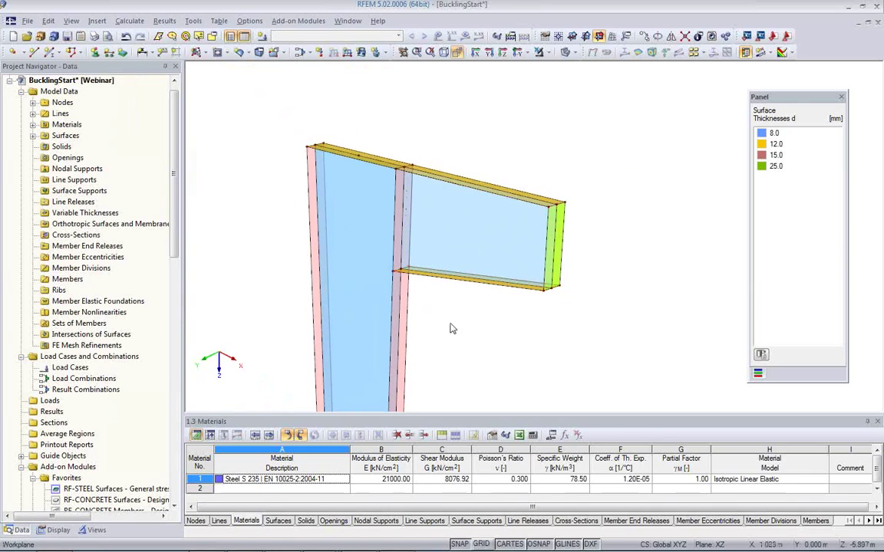
middle_click_drag(440, 321, 427, 336, "ctrl")
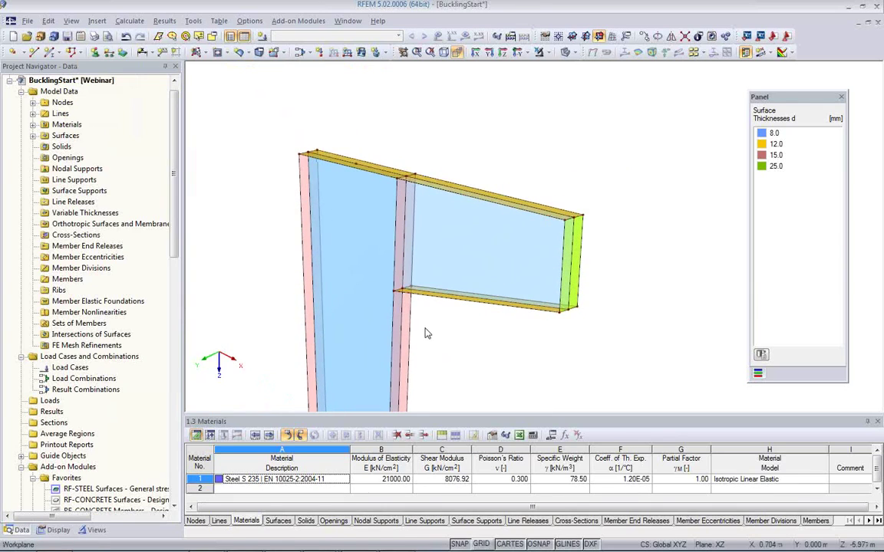
left_click(32, 135)
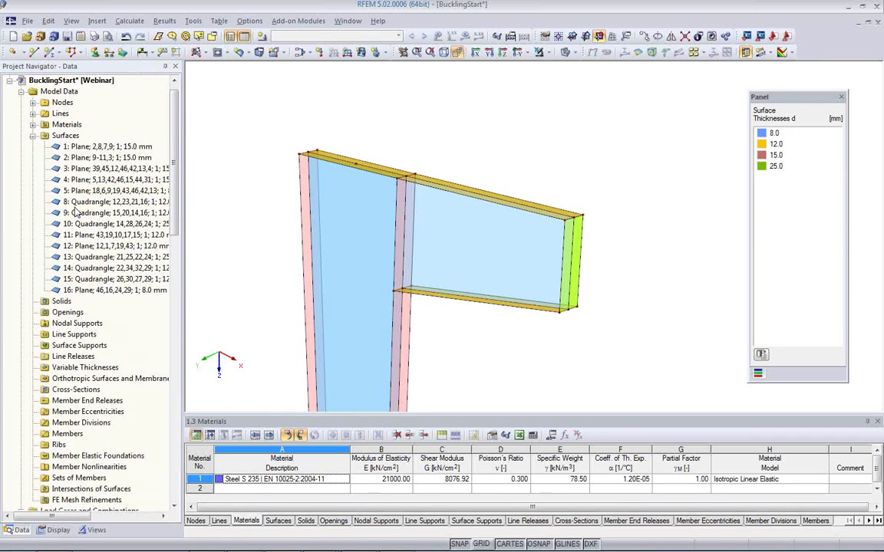
left_click(32, 135)
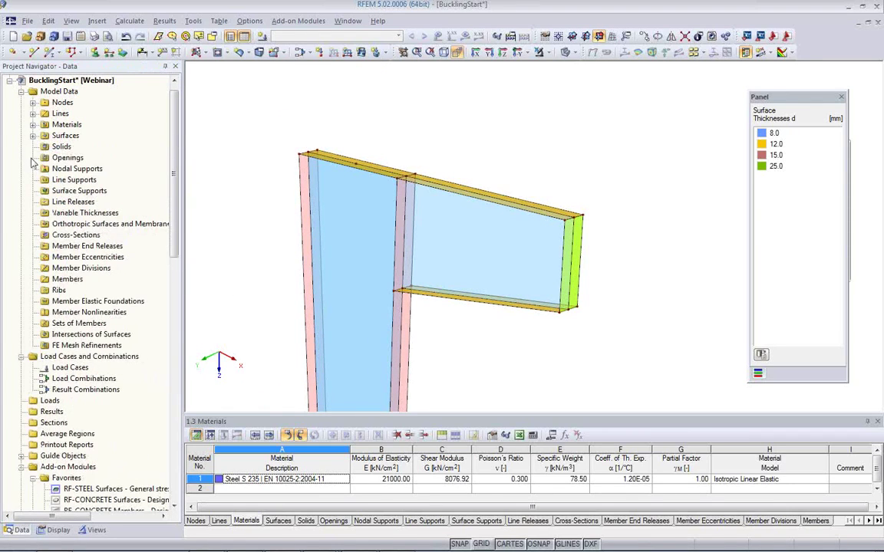
left_click(59, 531)
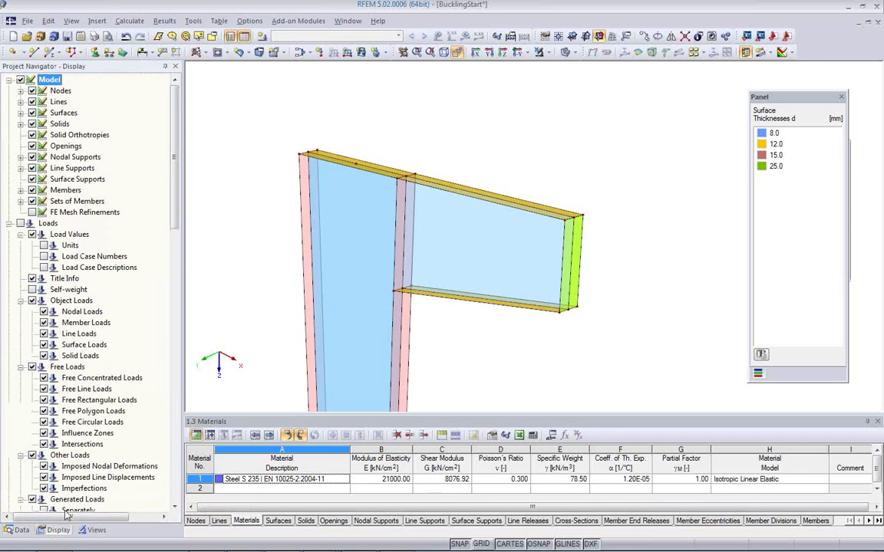
left_click(21, 115)
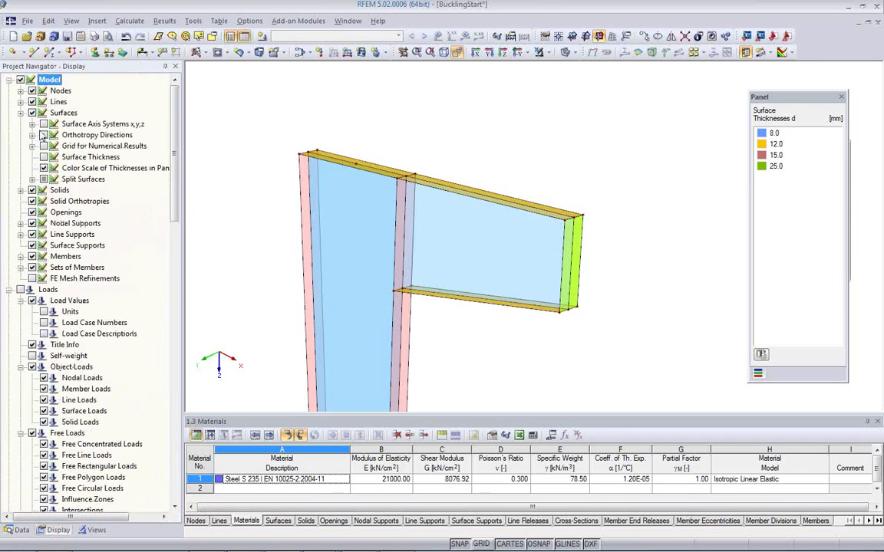
left_click(44, 124)
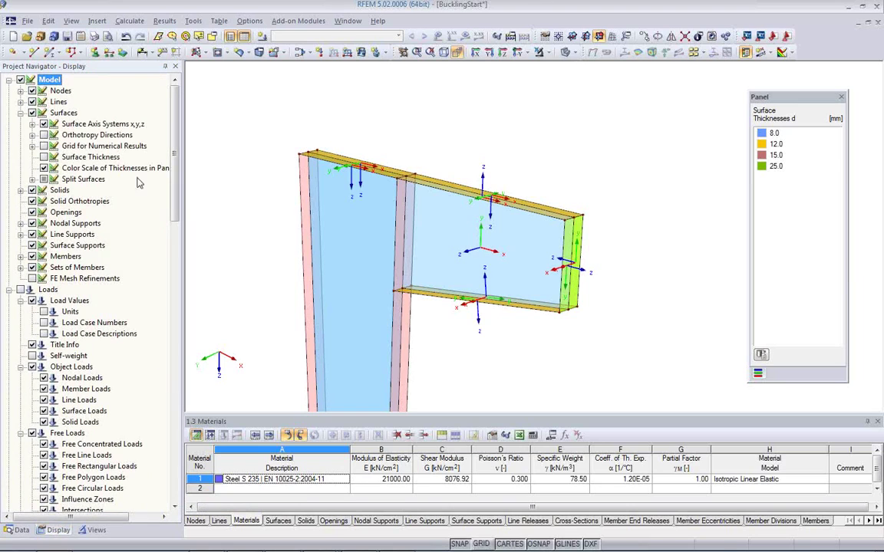
Step: Compare the local z-axis directions of the two halves of the beam's top flange
middle_click_drag(498, 247, 477, 249, "ctrl")
scroll(477, 254, "up", 2)
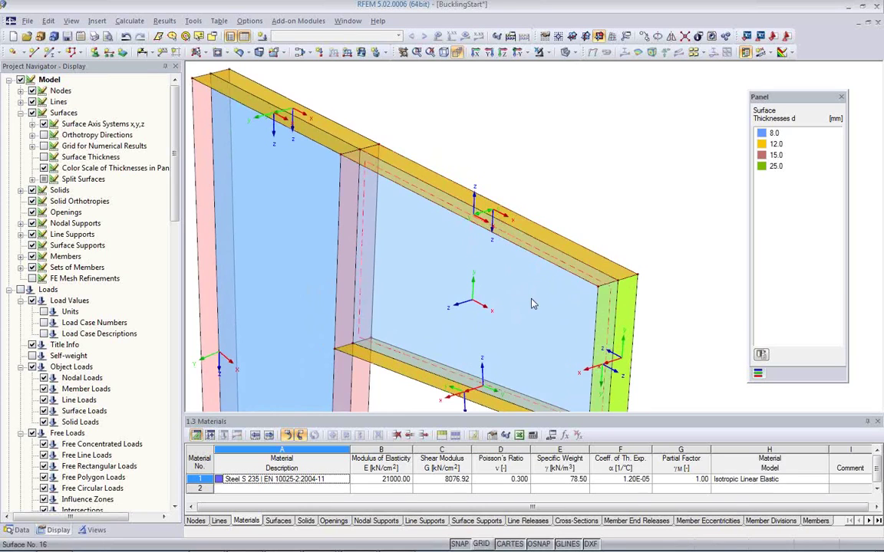
middle_click_drag(508, 277, 511, 227)
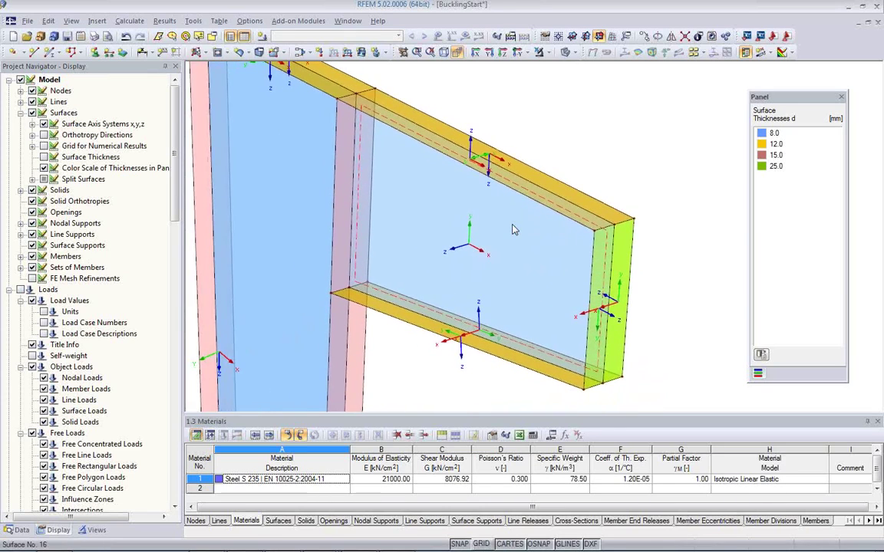
scroll(513, 227, "down", 2)
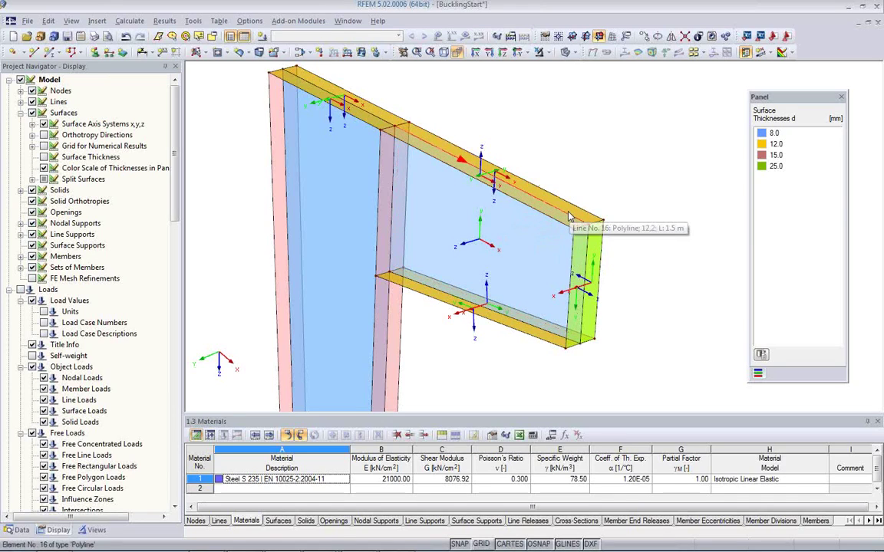
scroll(510, 207, "up", 5)
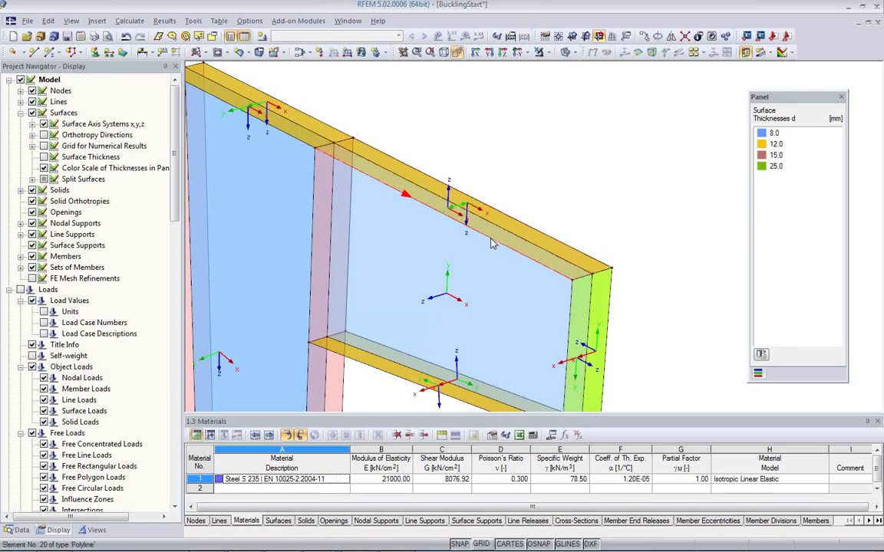
left_click(454, 219)
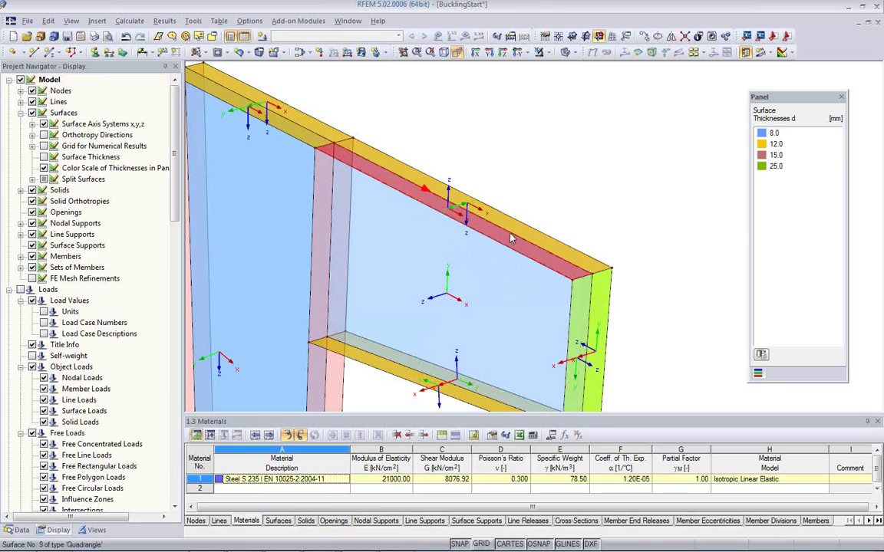
left_click(461, 203)
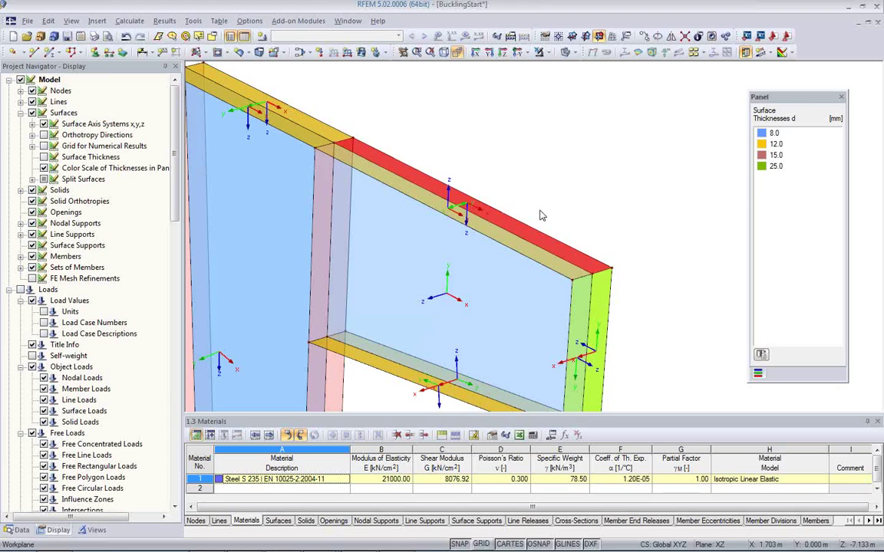
left_click(543, 209)
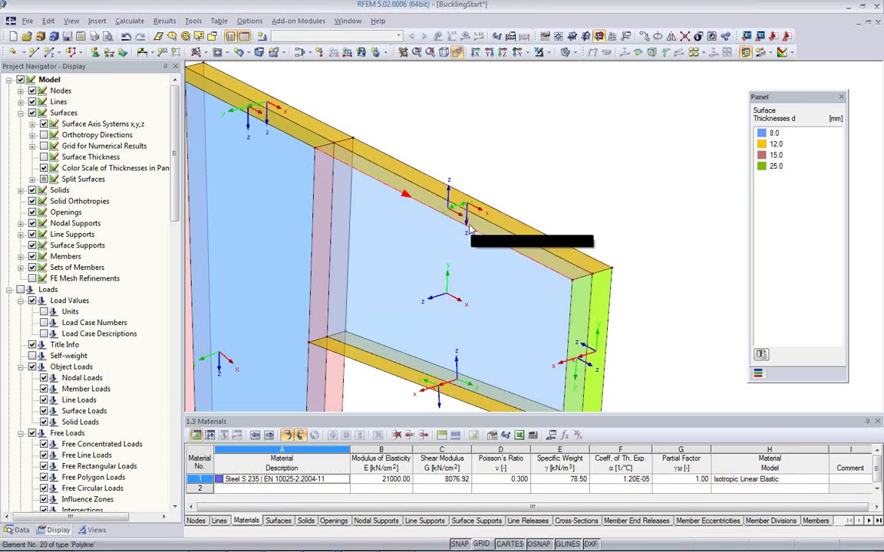
Step: Reverse the local axis system of surface 9, the near half of the beam's top flange
left_click(430, 204)
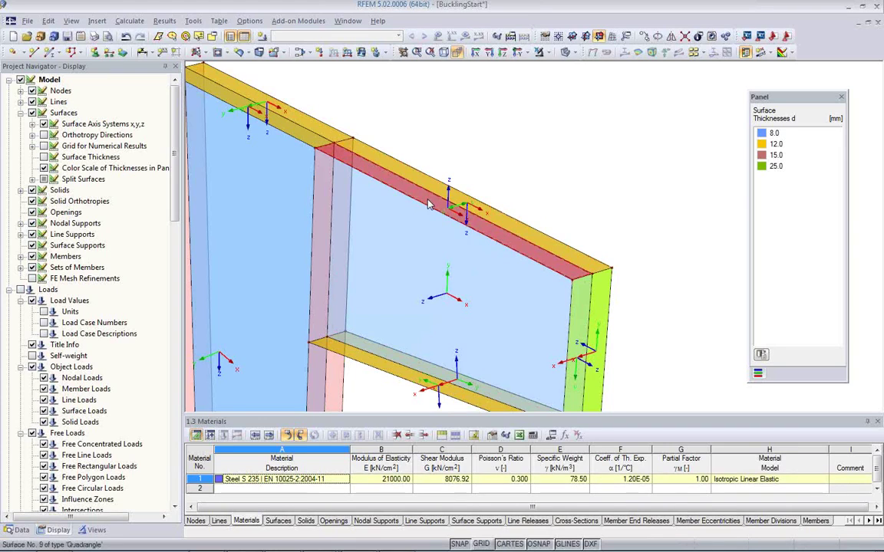
right_click(430, 204)
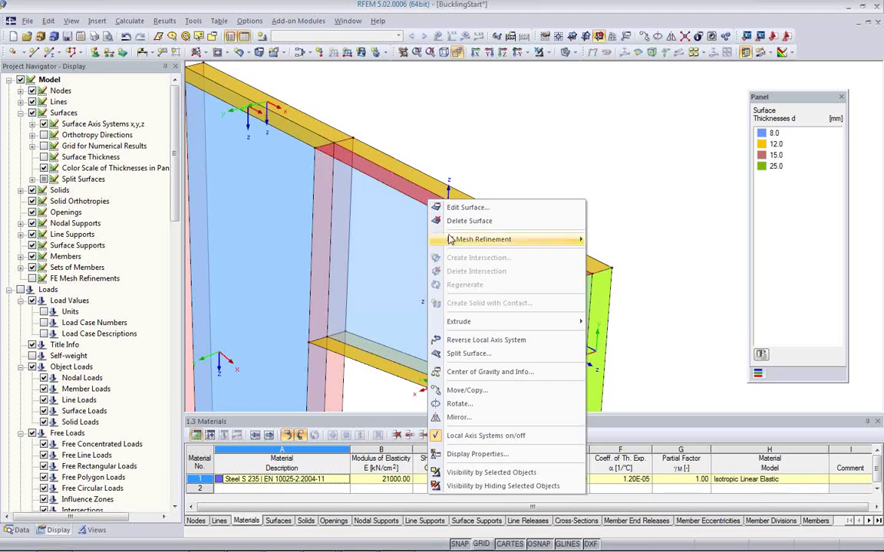
left_click(483, 343)
middle_click_drag(455, 247, 416, 214)
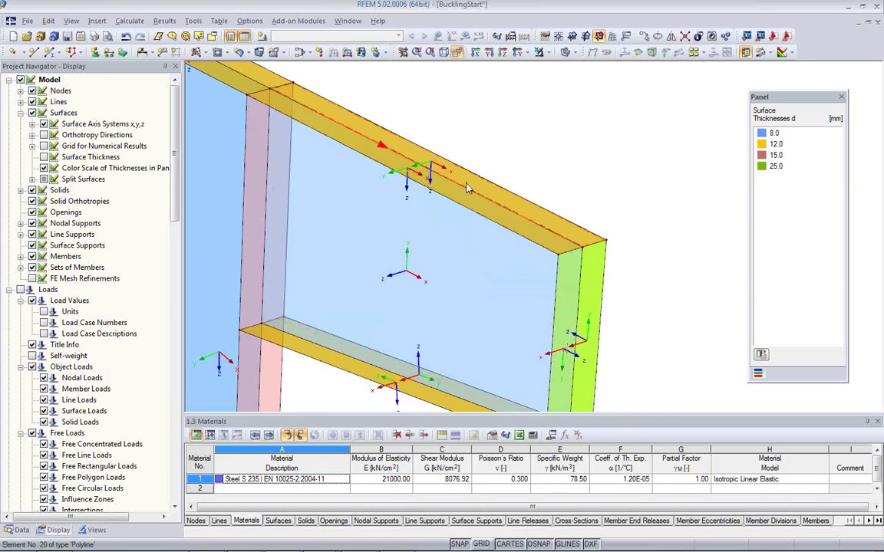
Step: Reverse the local axis system of the far half of the beam's 25 mm end plate
mouse_move(461, 259)
middle_mouse_down("ctrl")
mouse_move(493, 215)
mouse_move(456, 270)
middle_mouse_up("ctrl")
middle_click_drag(532, 327, 558, 326, "ctrl")
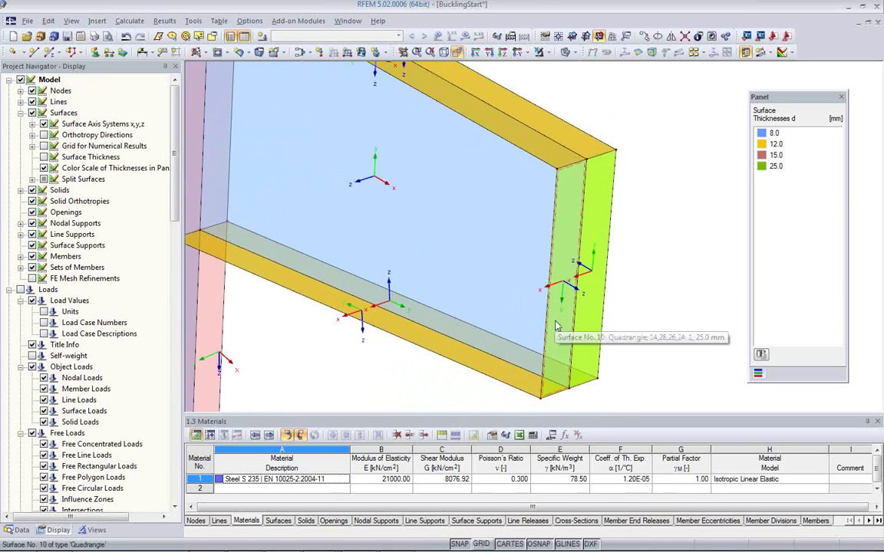
left_click(596, 248)
right_click(595, 248)
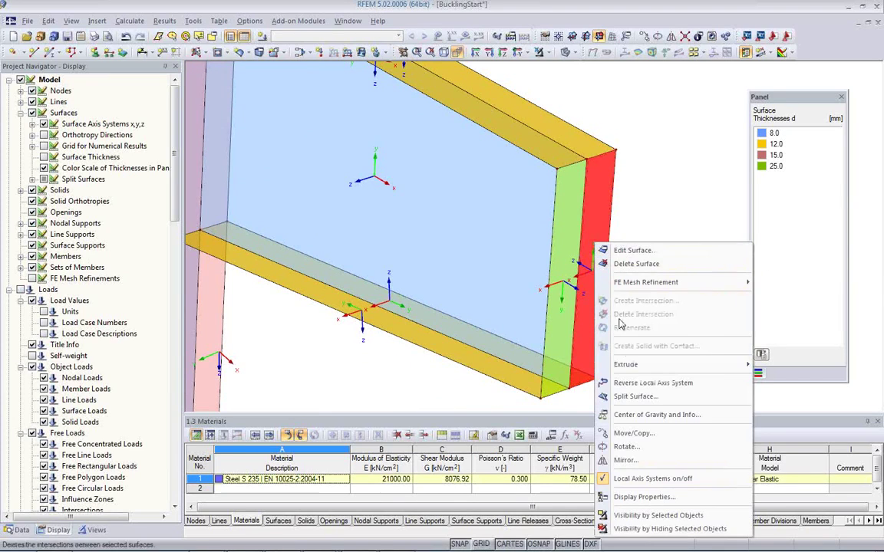
left_click(637, 386)
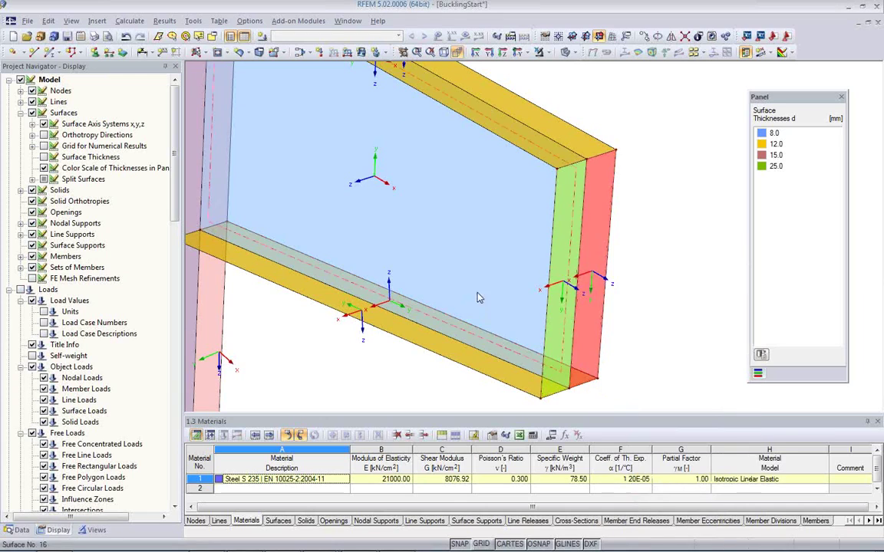
Step: Reverse the local axis system of the far half of the beam's bottom flange
middle_click_drag(384, 352, 414, 320)
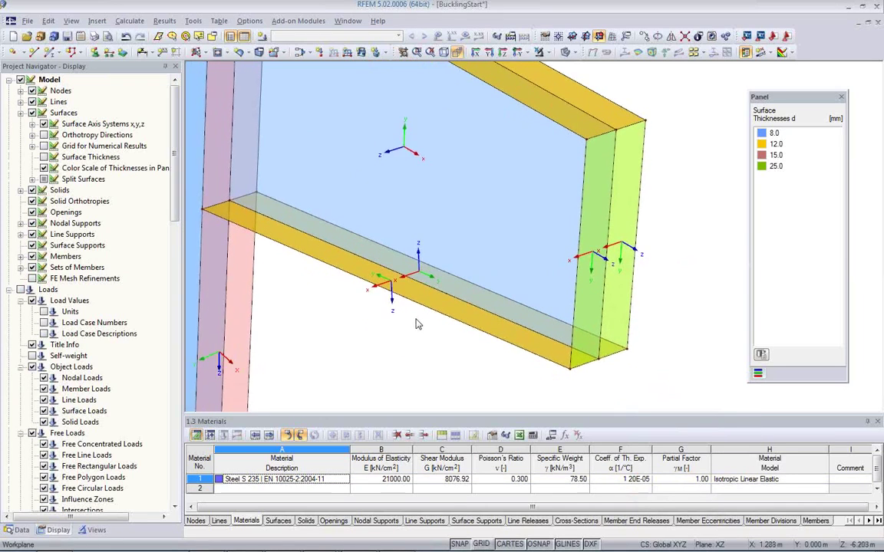
scroll(417, 317, "up", 1)
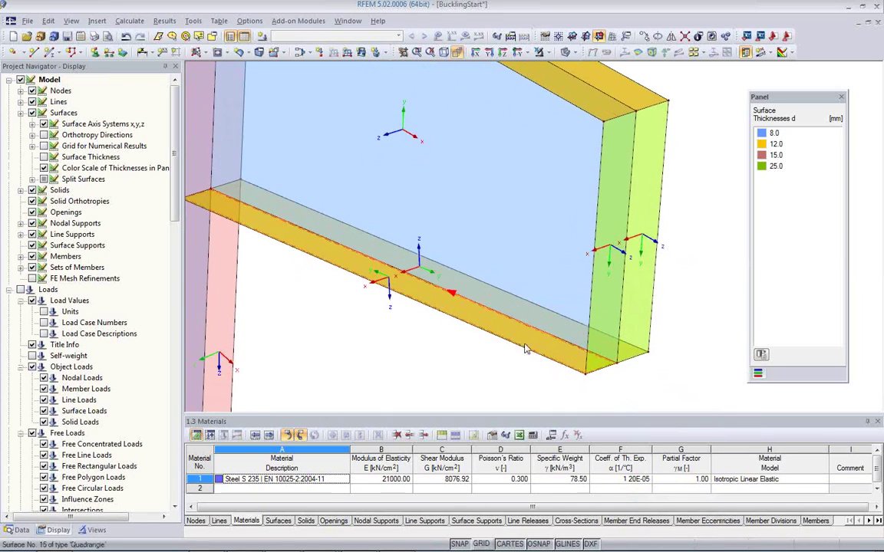
middle_click_drag(573, 366, 448, 298, "ctrl")
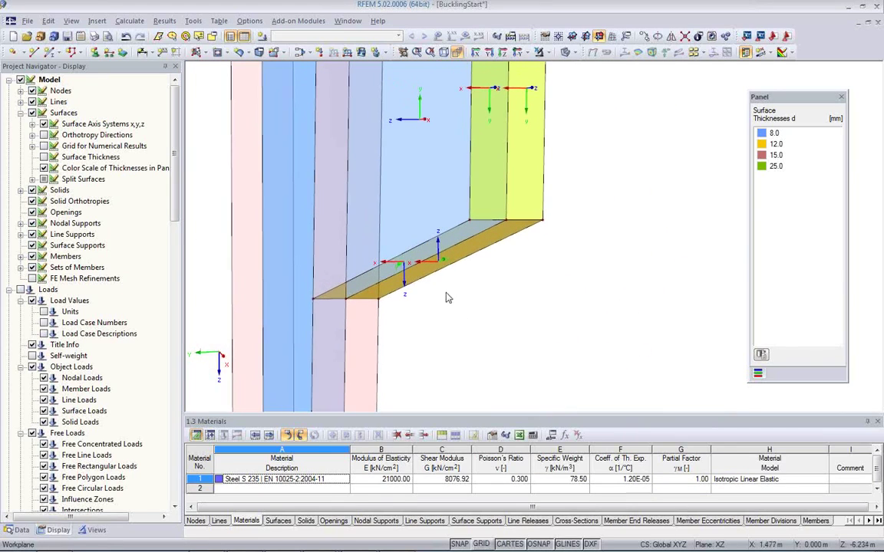
right_click(461, 256)
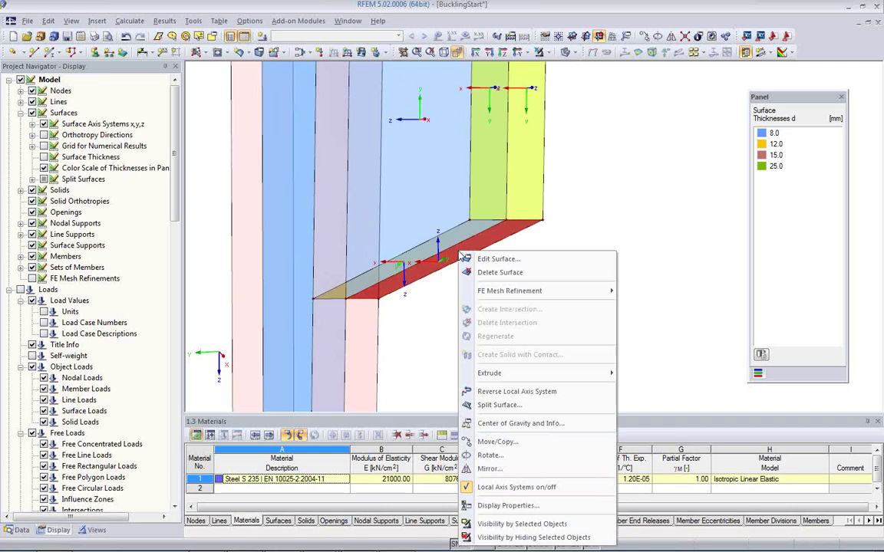
left_click(497, 393)
middle_click_drag(497, 395, 432, 315, "ctrl")
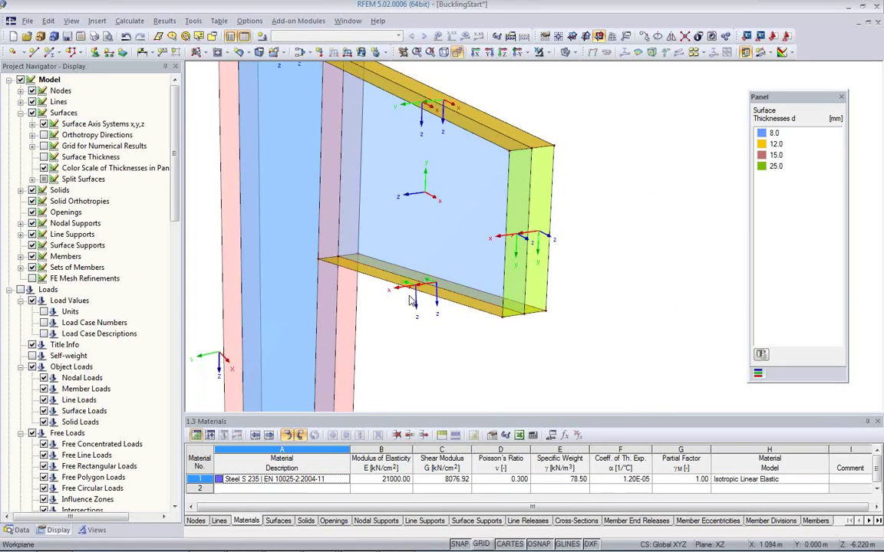
Step: Set the input x-axis of surface 15, the bottom flange's near half, parallel to line 29 and reverse that line's orientation
scroll(376, 277, "up", 2)
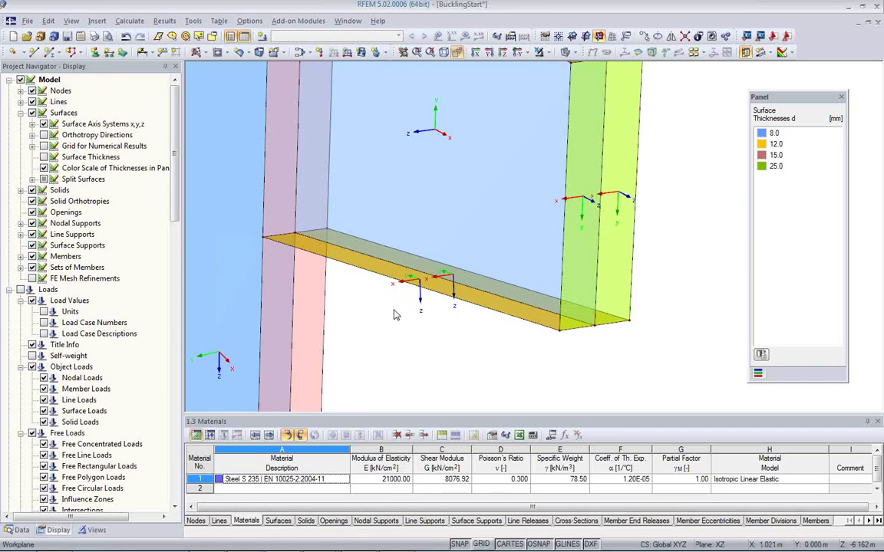
scroll(394, 315, "down", 3)
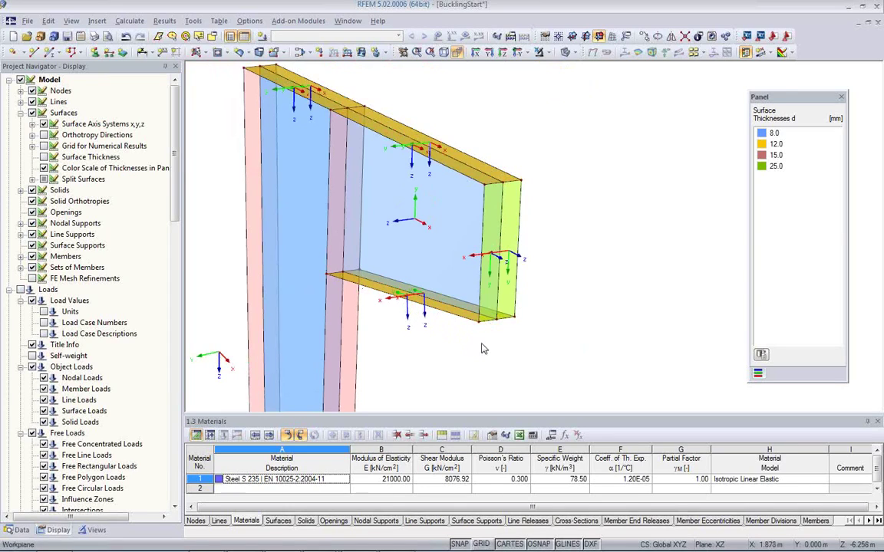
scroll(430, 341, "up", 2)
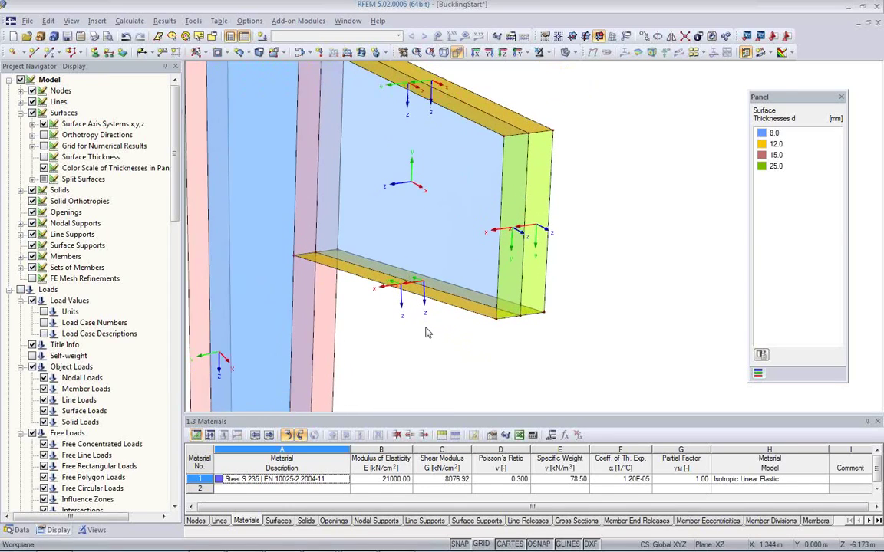
scroll(450, 338, "up", 2)
scroll(414, 311, "up", 1)
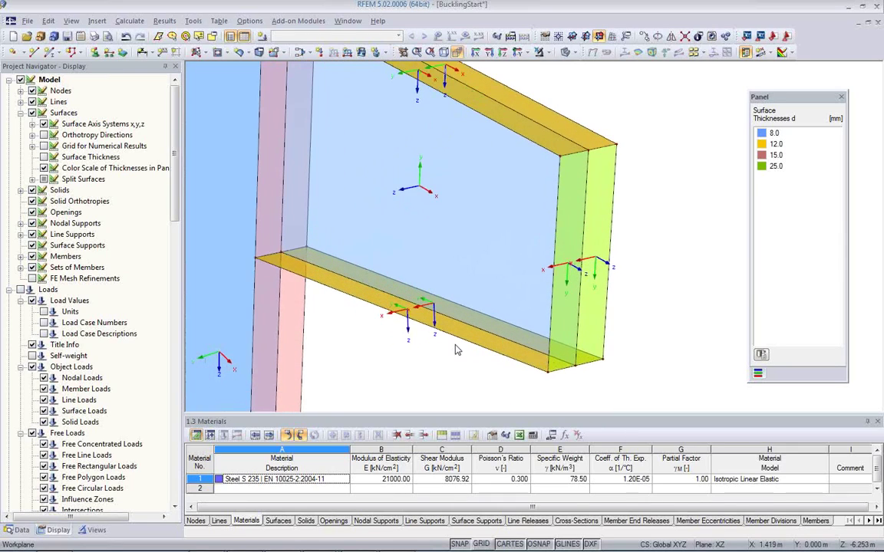
scroll(458, 315, "up", 1)
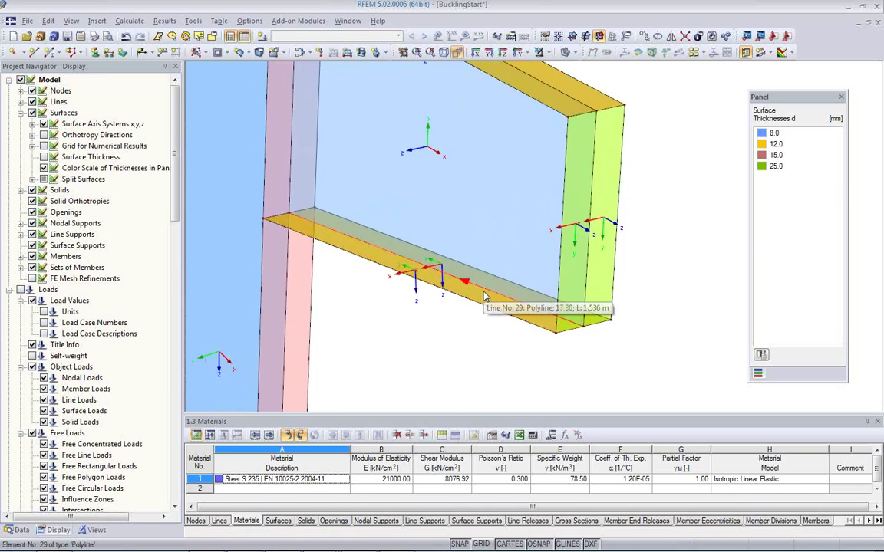
double_click(482, 303)
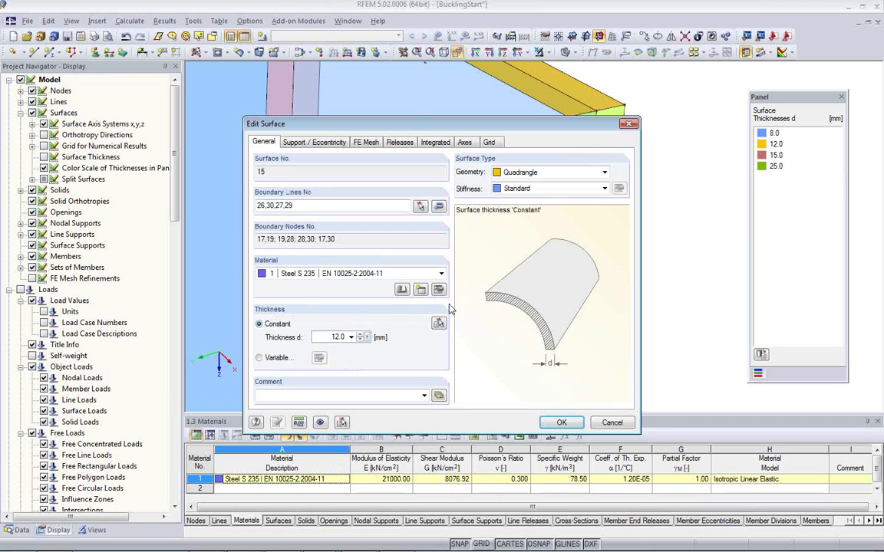
left_click(466, 144)
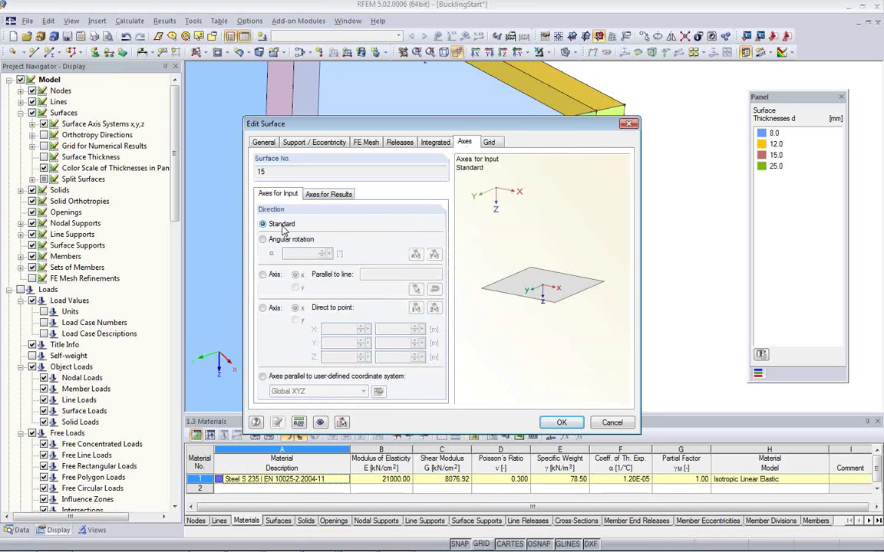
left_click(264, 277)
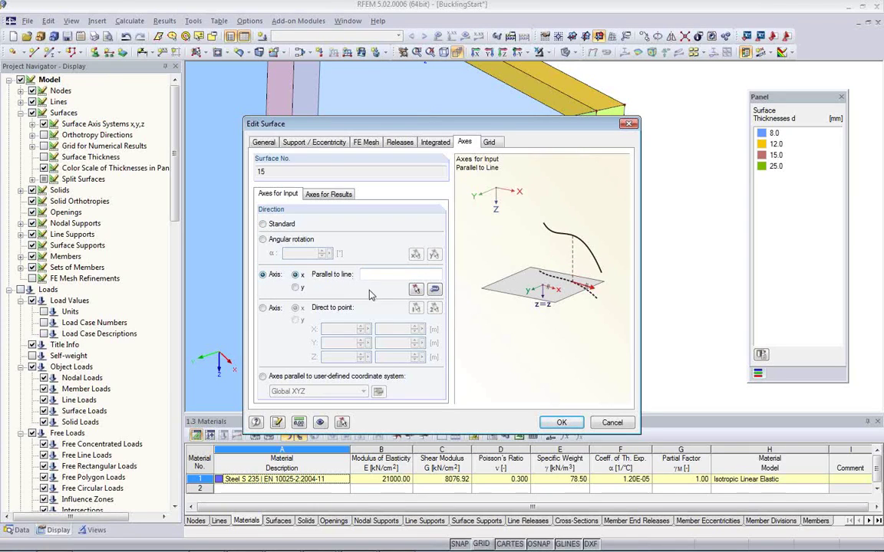
left_click(415, 290)
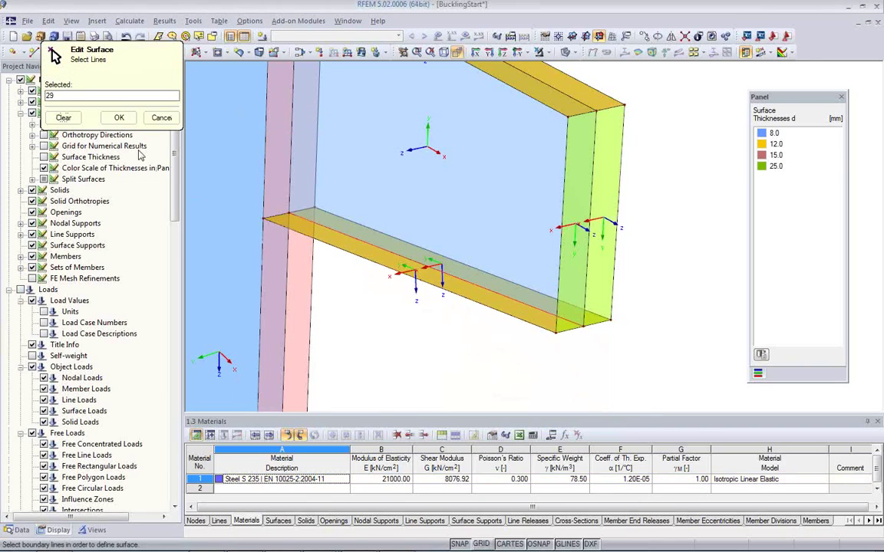
left_click(119, 117)
left_click(563, 423)
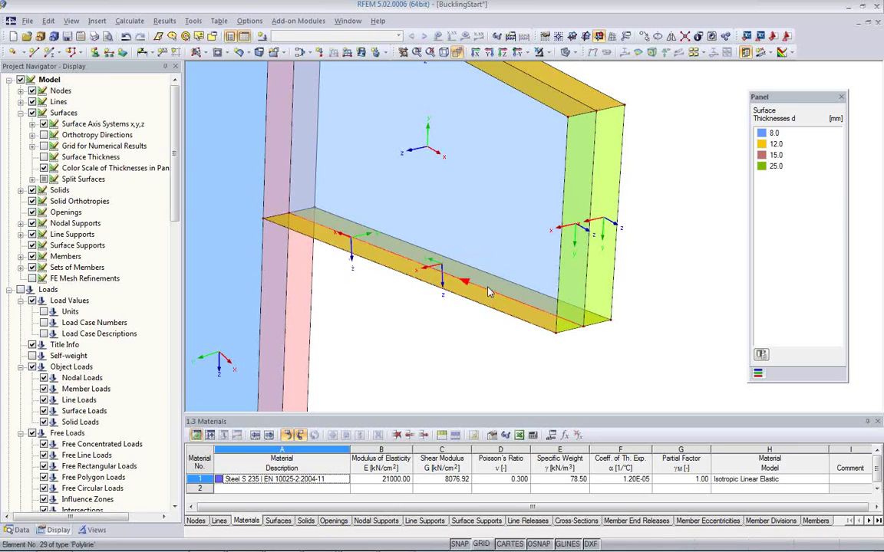
right_click(399, 262)
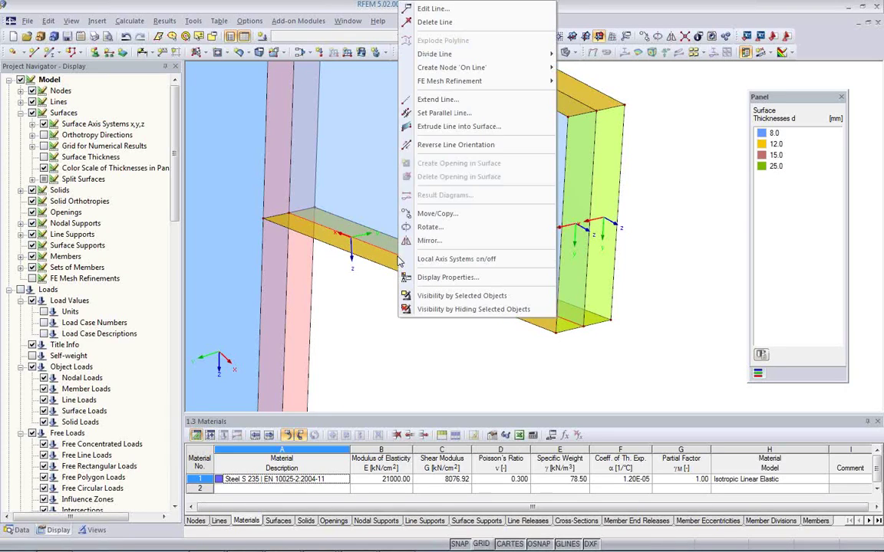
left_click(443, 147)
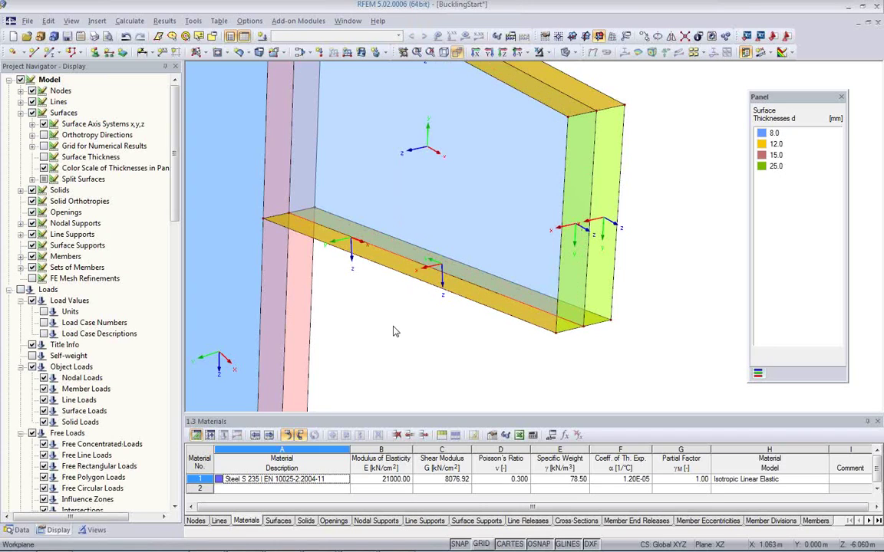
Step: Set the input x-axis of surface 14, the far half of the beam's bottom flange, parallel to line 29
middle_click_drag(559, 350, 461, 226)
double_click(420, 193)
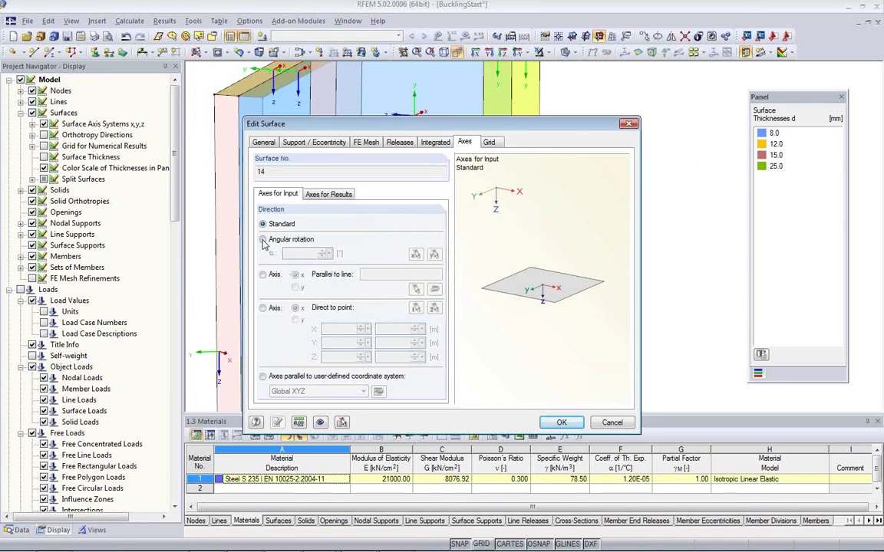
left_click(263, 275)
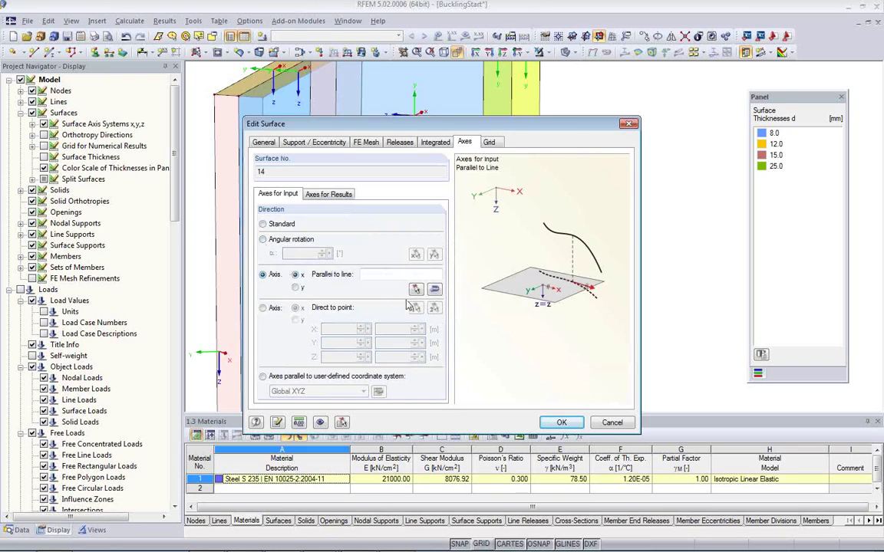
left_click(415, 289)
left_click(395, 245)
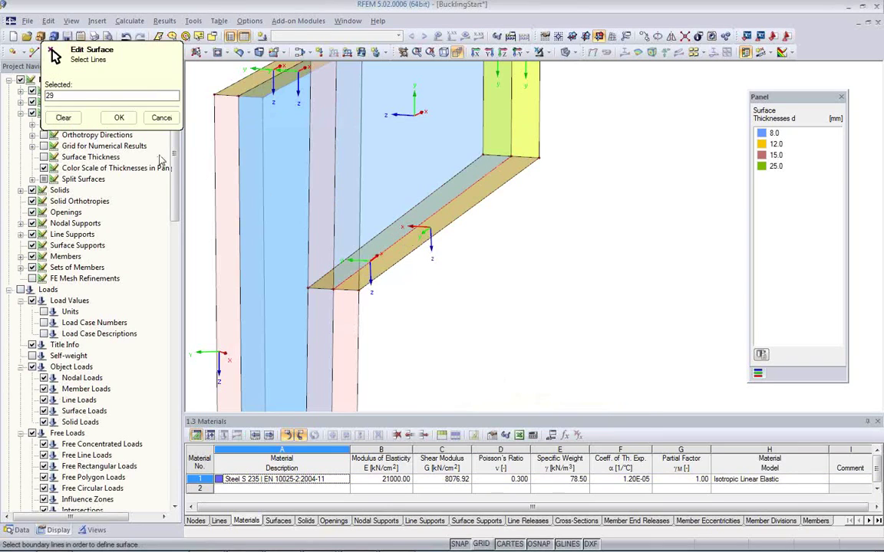
left_click(119, 118)
left_click(562, 423)
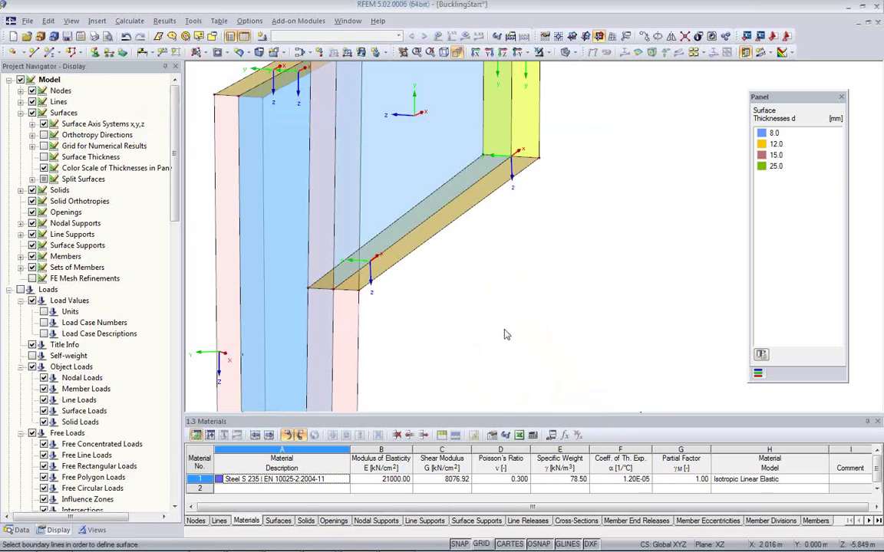
Step: Examine the local axes of the beam's bottom flange halves and compare them with the rest of the frame
scroll(500, 374, "up", 3)
middle_click_drag(500, 373, 489, 349, "ctrl")
scroll(470, 299, "down", 3)
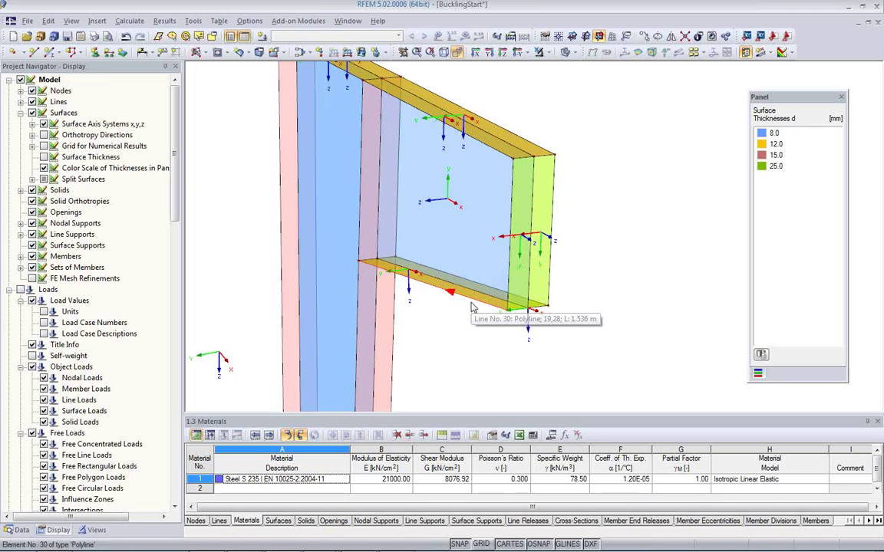
mouse_move(470, 327)
middle_mouse_down()
mouse_move(462, 265)
mouse_move(452, 279)
mouse_move(503, 371)
mouse_move(477, 324)
middle_mouse_up()
scroll(478, 324, "up", 1)
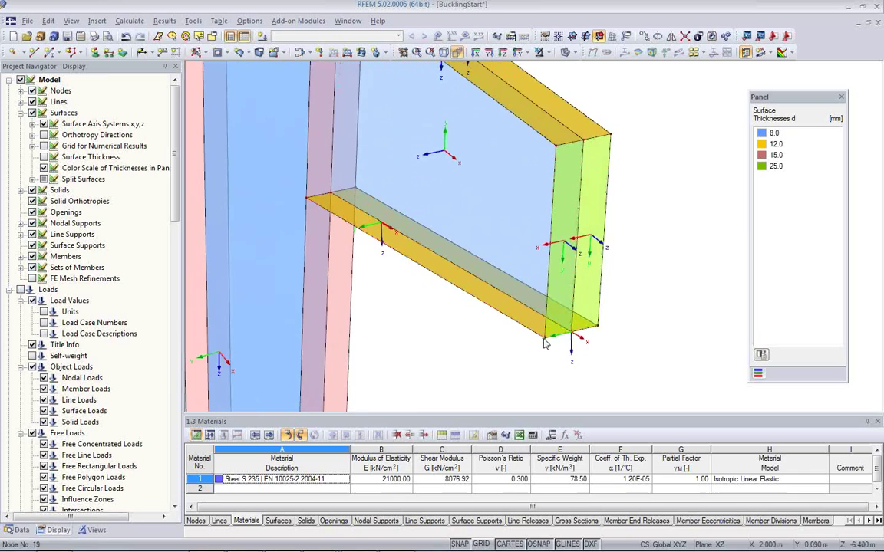
scroll(509, 335, "down", 2)
middle_click_drag(497, 328, 494, 242)
scroll(520, 280, "down", 2)
scroll(494, 241, "down", 2)
middle_click_drag(505, 317, 538, 271)
scroll(498, 228, "down", 1)
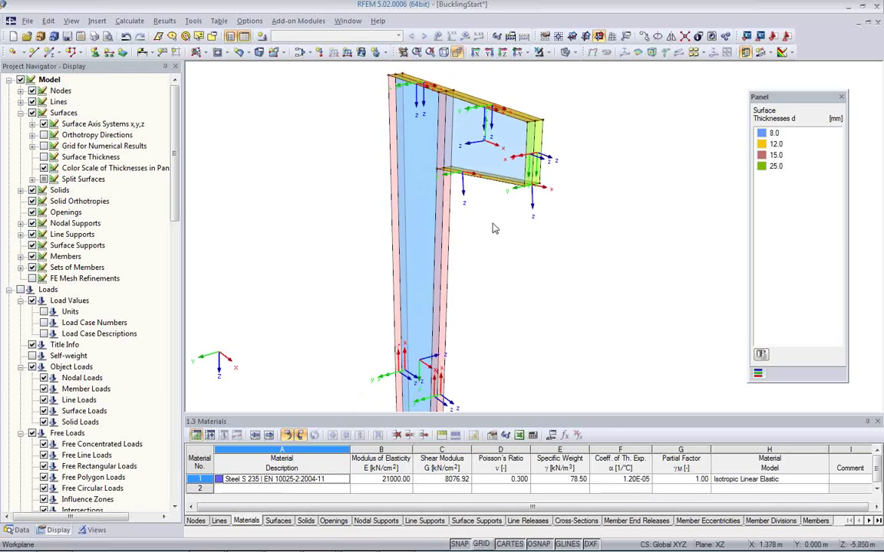
Step: Reverse the local axis system of surface 5, the column web
left_click(475, 156)
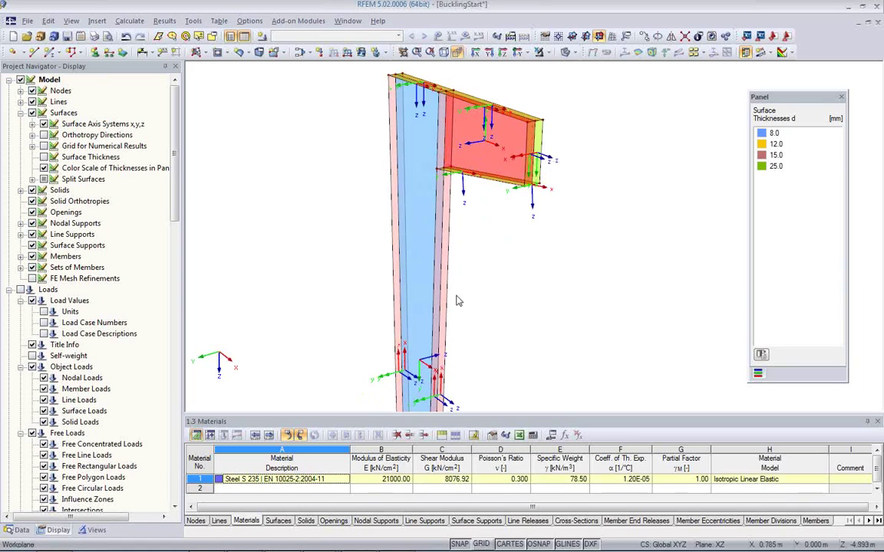
left_click(428, 307)
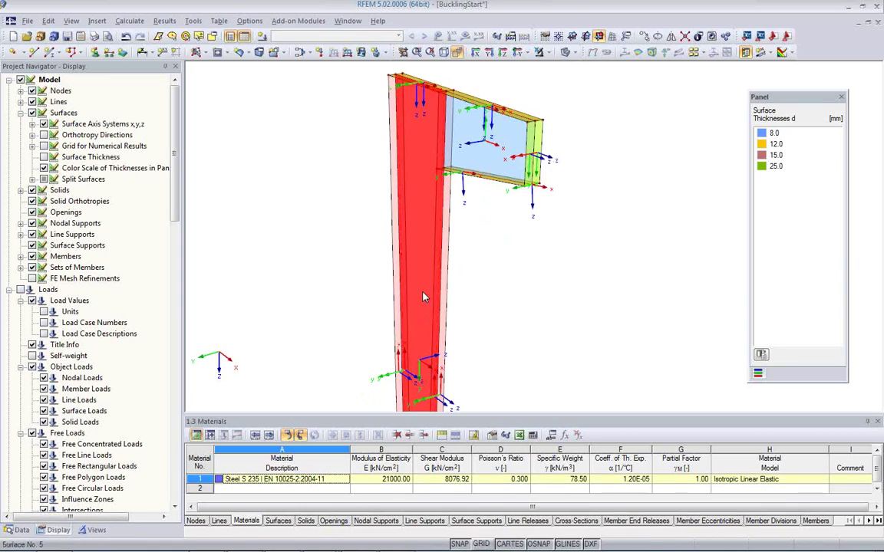
right_click(424, 298)
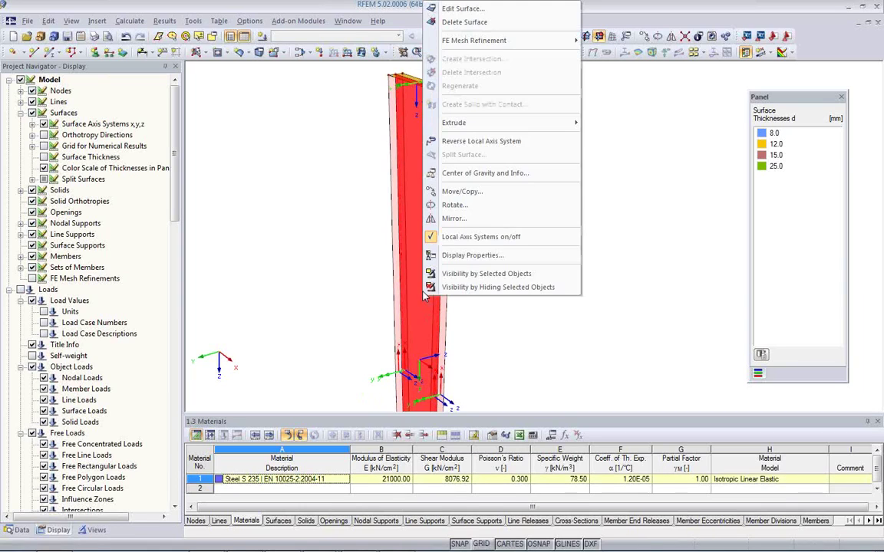
left_click(472, 141)
left_click(502, 310)
Step: Turn off the display of the surface axis systems x,y,z for the model
middle_click_drag(502, 316, 477, 228)
scroll(476, 236, "down", 1)
middle_click_drag(459, 281, 500, 350)
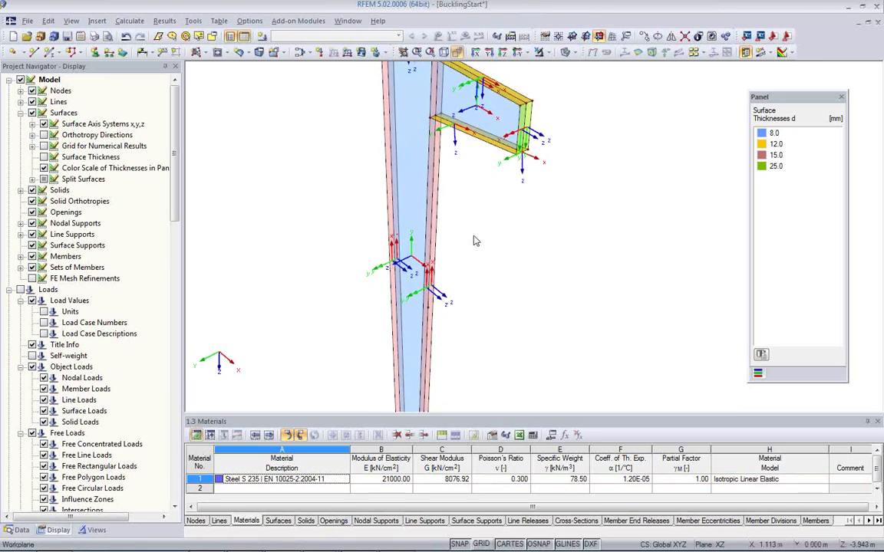
middle_click_drag(473, 236, 452, 329)
scroll(464, 273, "down", 1)
scroll(445, 177, "up", 2)
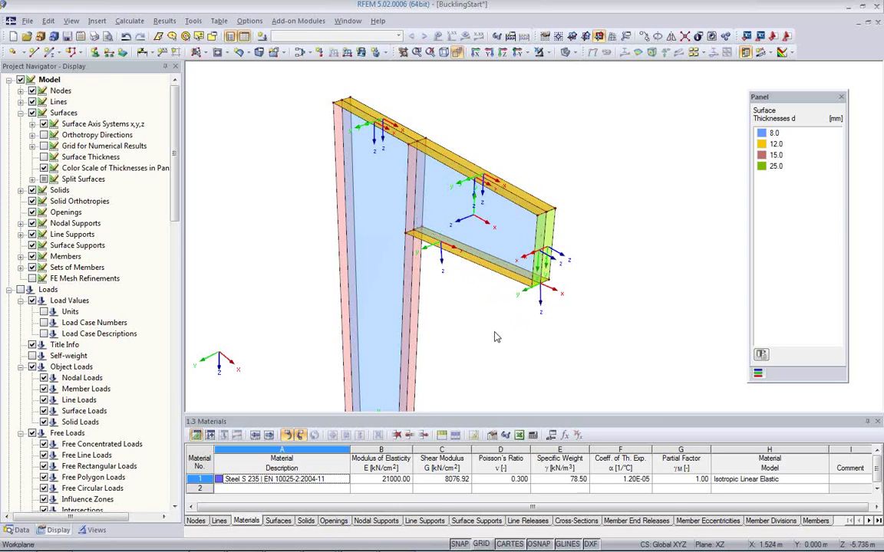
middle_click_drag(496, 343, 478, 244, "ctrl")
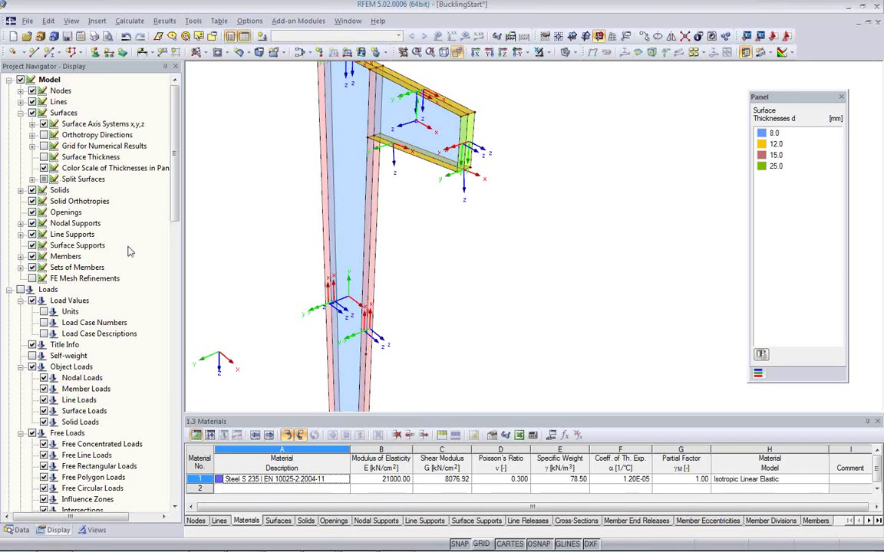
left_click(43, 124)
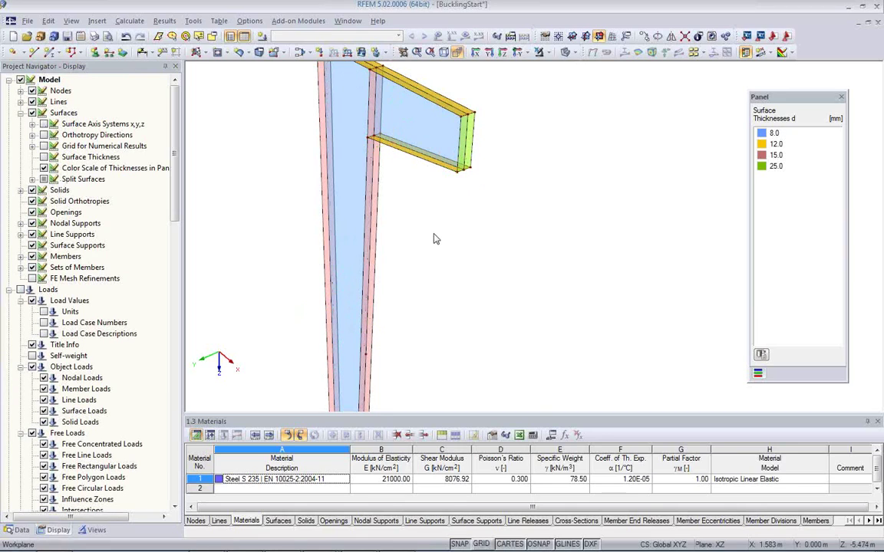
scroll(407, 230, "down", 2)
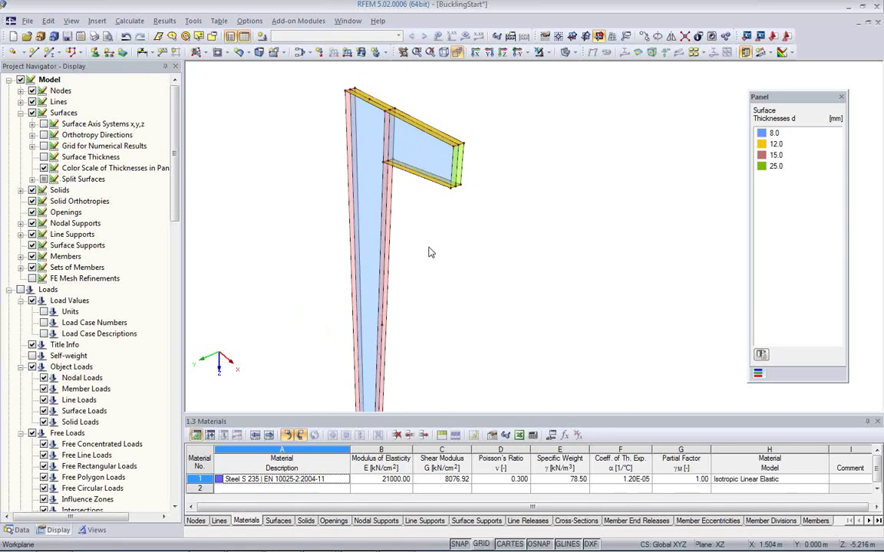
Step: Assign Hinged line supports to all the lines at the column's base
scroll(407, 252, "up", 1)
scroll(407, 252, "down", 1)
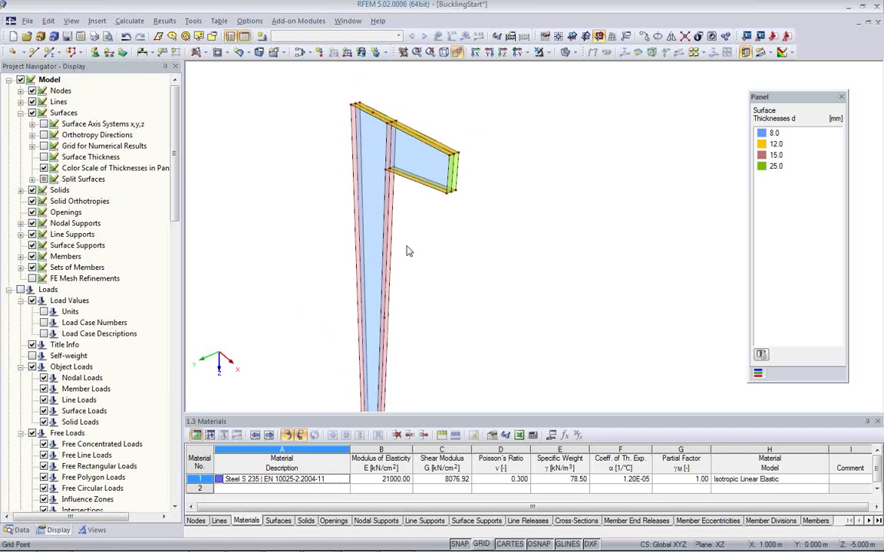
middle_click_drag(421, 256, 398, 172, "ctrl")
scroll(343, 323, "up", 3)
scroll(343, 323, "up", 1)
middle_click_drag(465, 352, 479, 237, "ctrl")
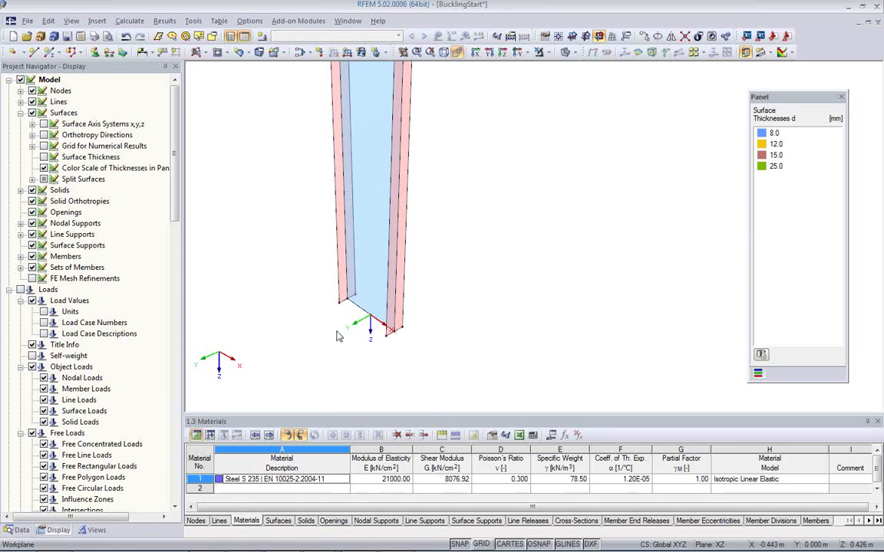
left_click(109, 53)
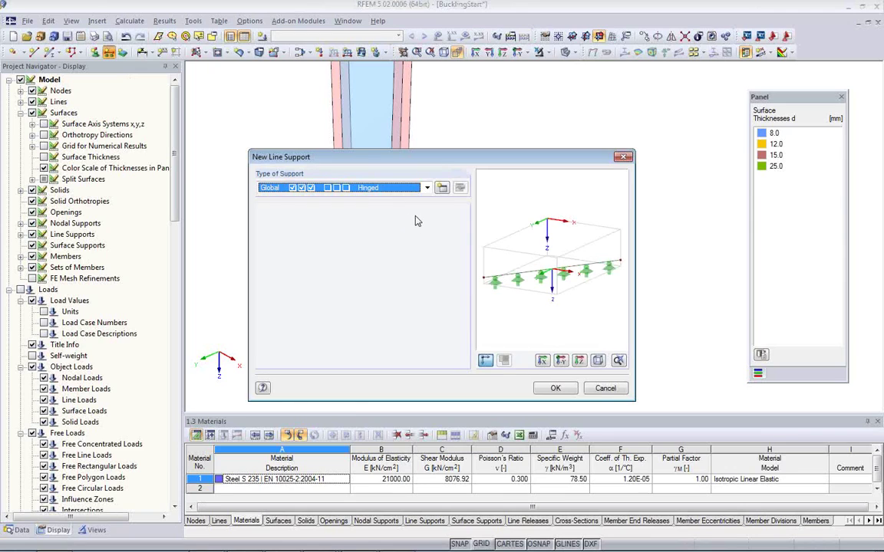
left_click(376, 187)
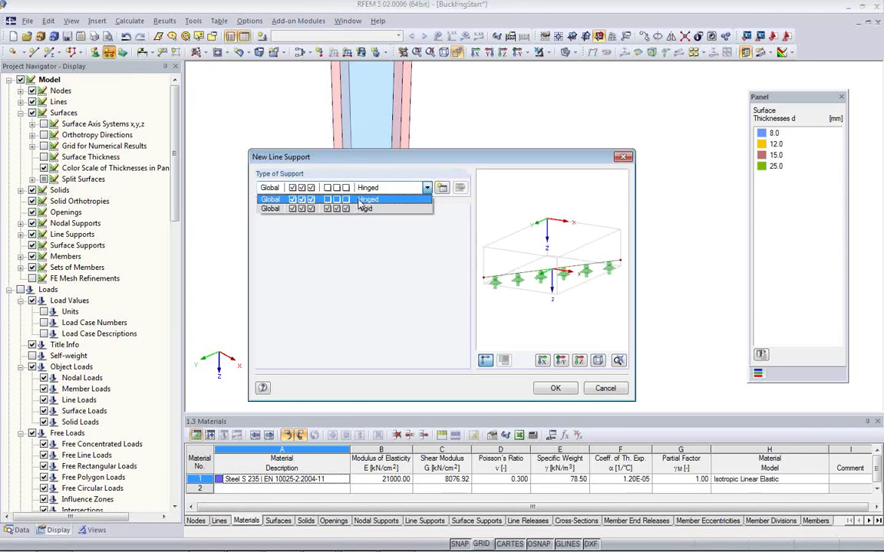
left_click(310, 200)
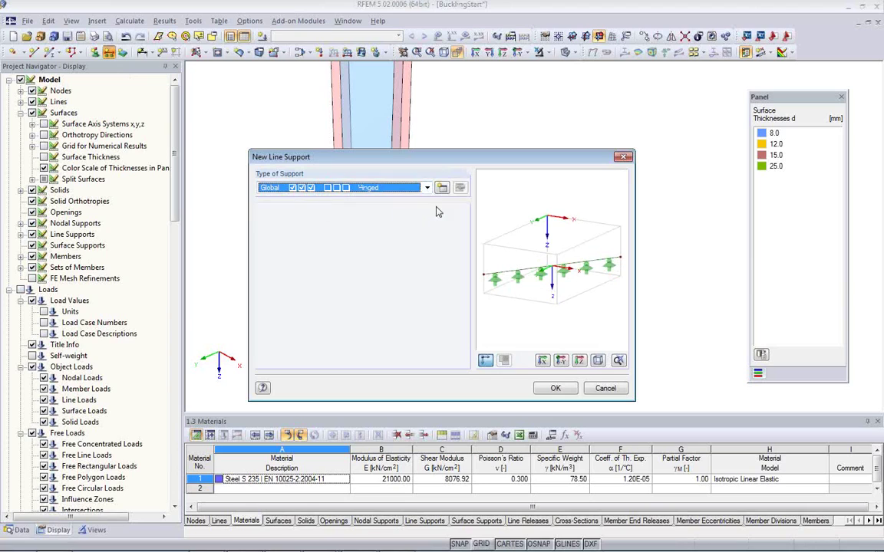
left_click(555, 389)
left_click_drag(314, 274, 451, 366)
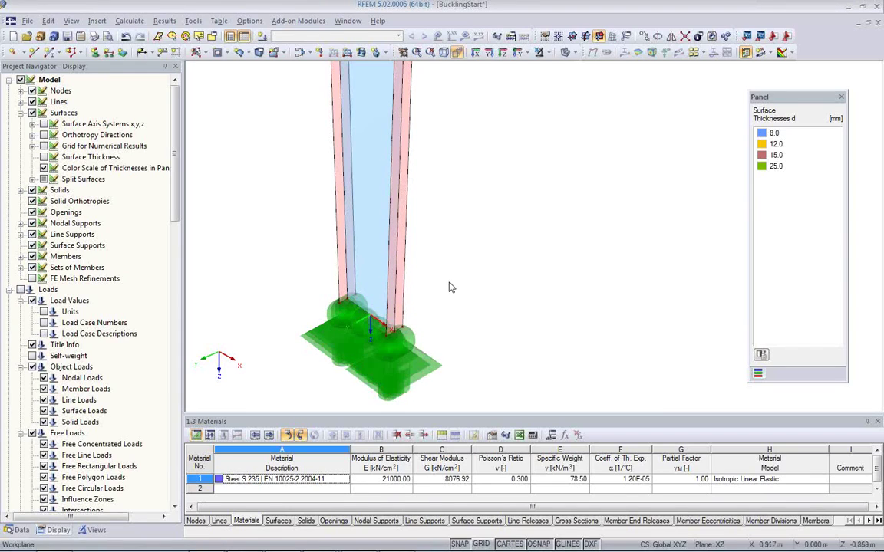
Step: Define a new nodal support type that restrains only displacement uY, with uX, uZ and all rotations free
scroll(470, 302, "down", 2)
middle_click_drag(467, 213, 419, 299)
scroll(419, 257, "down", 3)
scroll(423, 261, "up", 4)
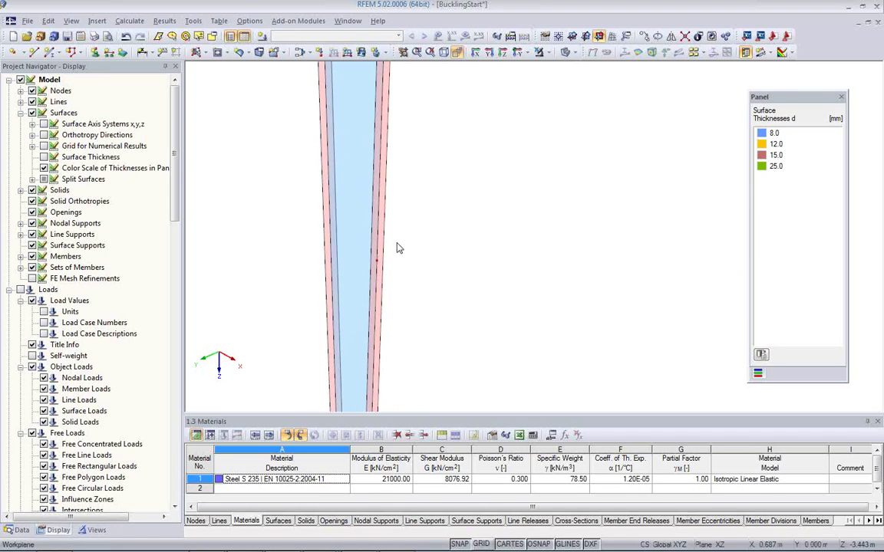
scroll(398, 243, "down", 3)
middle_click_drag(410, 217, 388, 264)
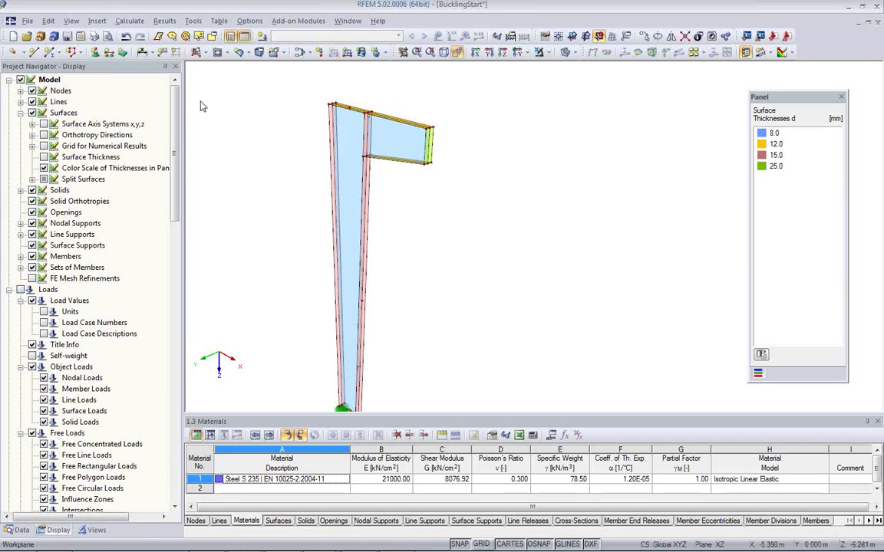
left_click(96, 54)
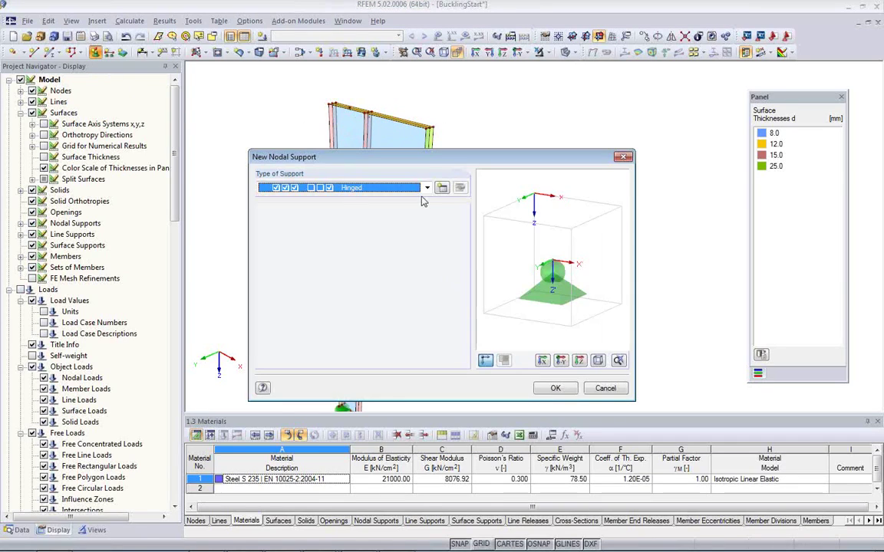
left_click(443, 188)
left_click(277, 286)
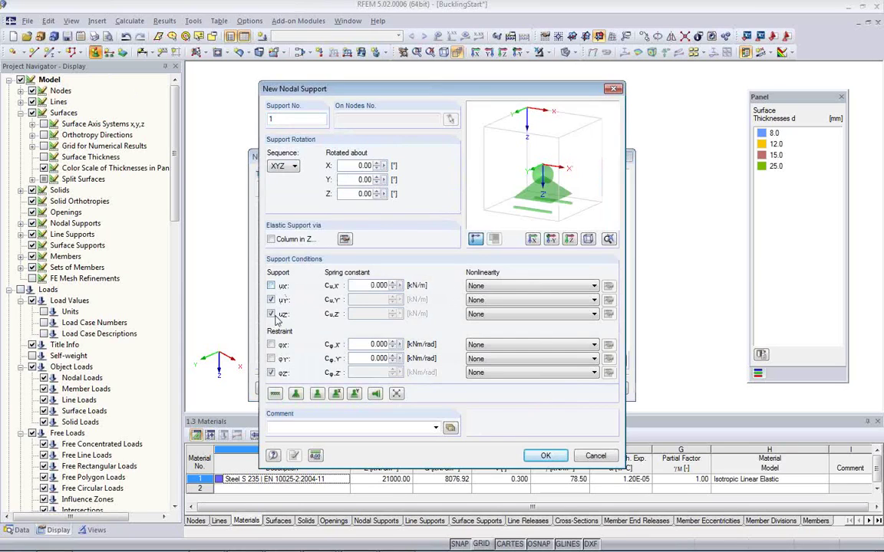
left_click(271, 315)
left_click(271, 373)
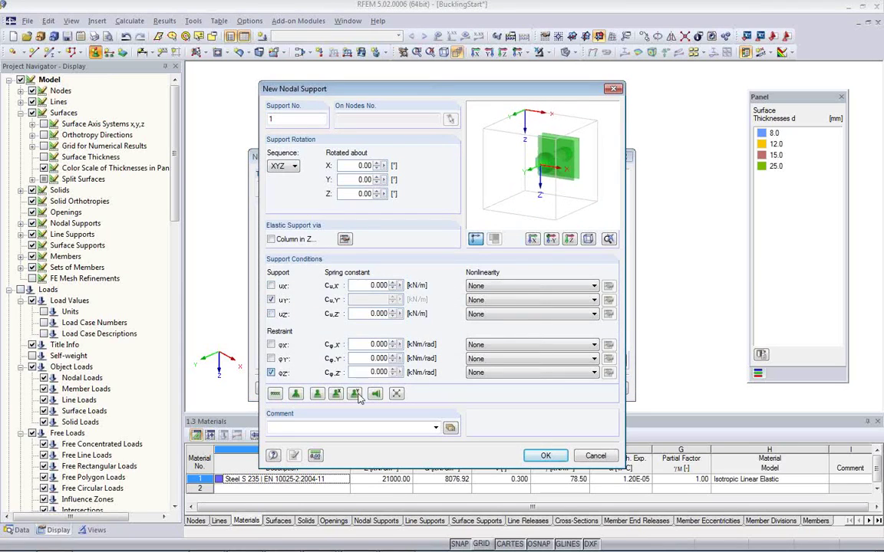
left_click(542, 457)
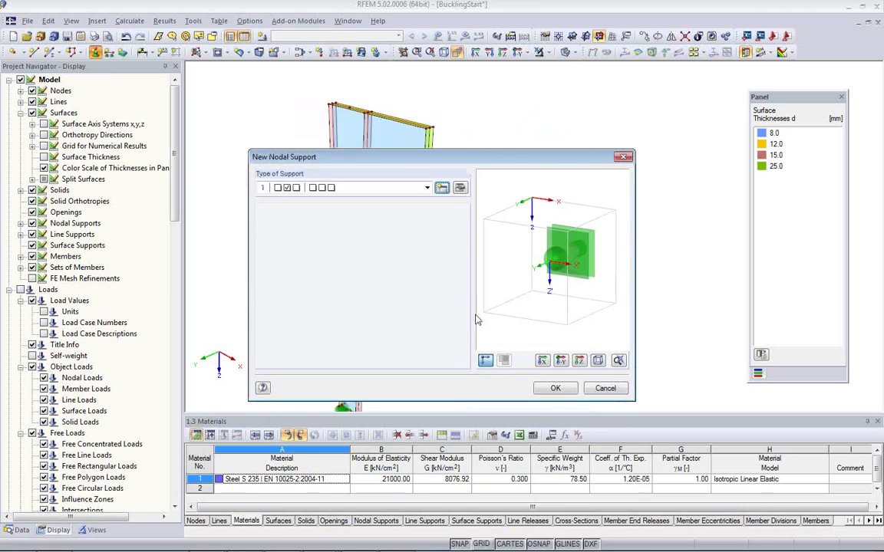
Step: Place the uY-only support on the top flange node above the column and on the end plate's far upper and lower corners
left_click(554, 389)
scroll(338, 115, "up", 5)
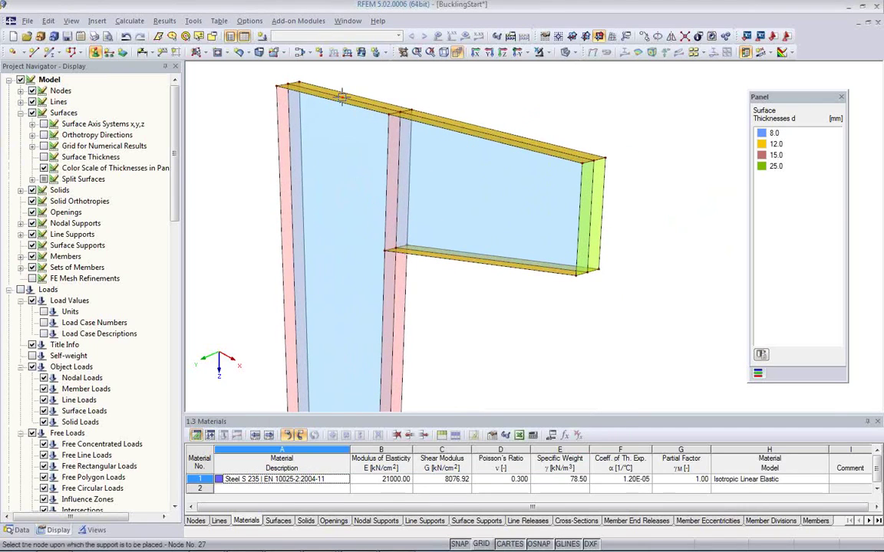
left_click(342, 97)
middle_click_drag(424, 212, 310, 222)
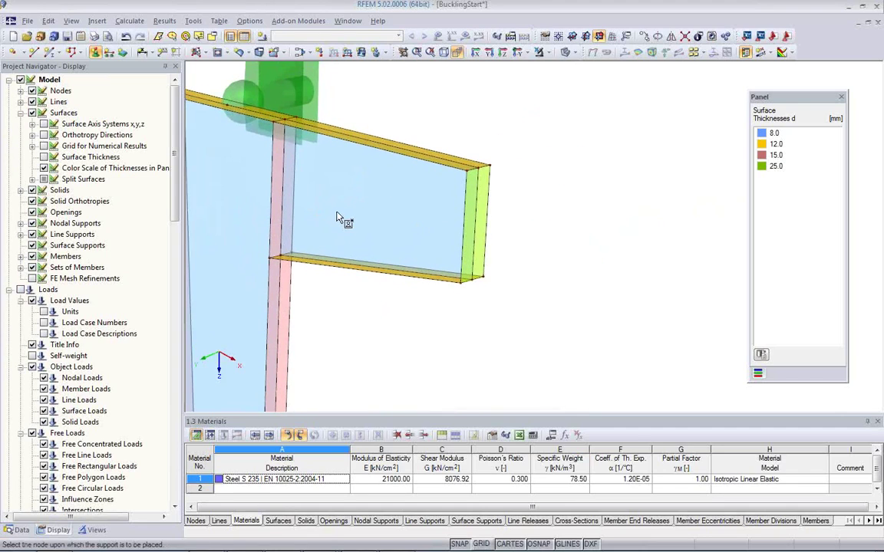
scroll(338, 209, "down", 2)
scroll(434, 219, "up", 2)
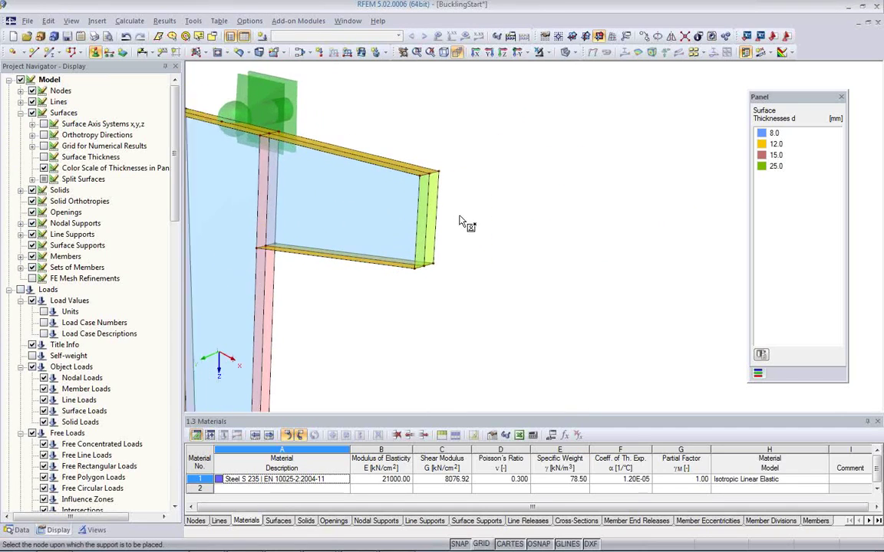
left_click(436, 167)
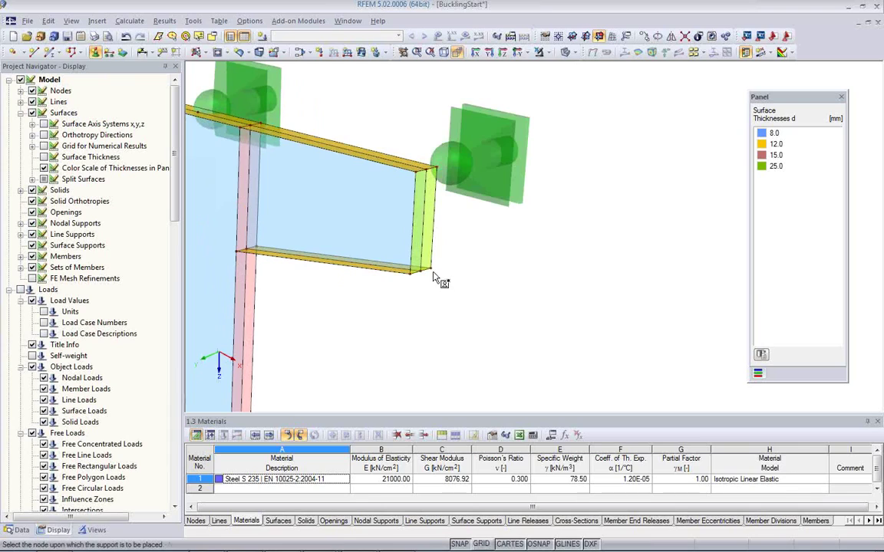
left_click(430, 270)
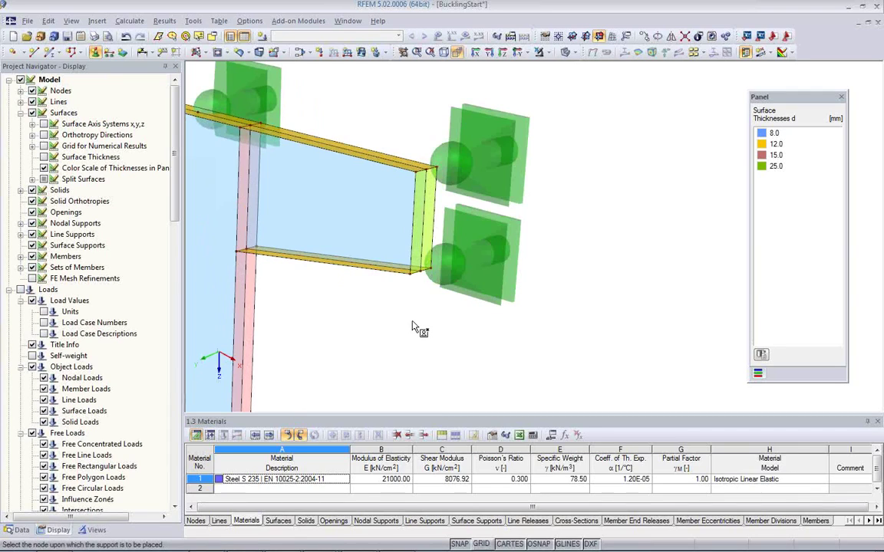
key("Escape")
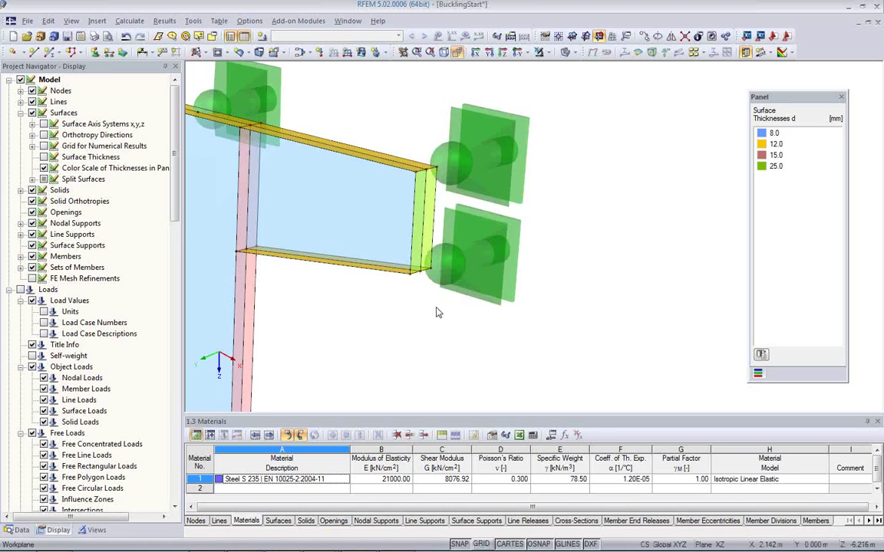
Step: Reduce the display size of the nodal support symbols by two increments
right_click(489, 281)
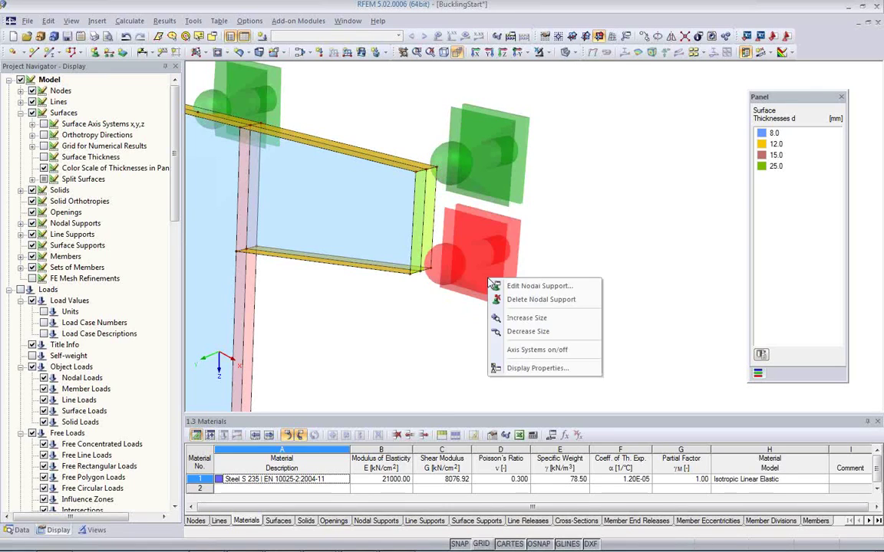
left_click(523, 335)
right_click(472, 277)
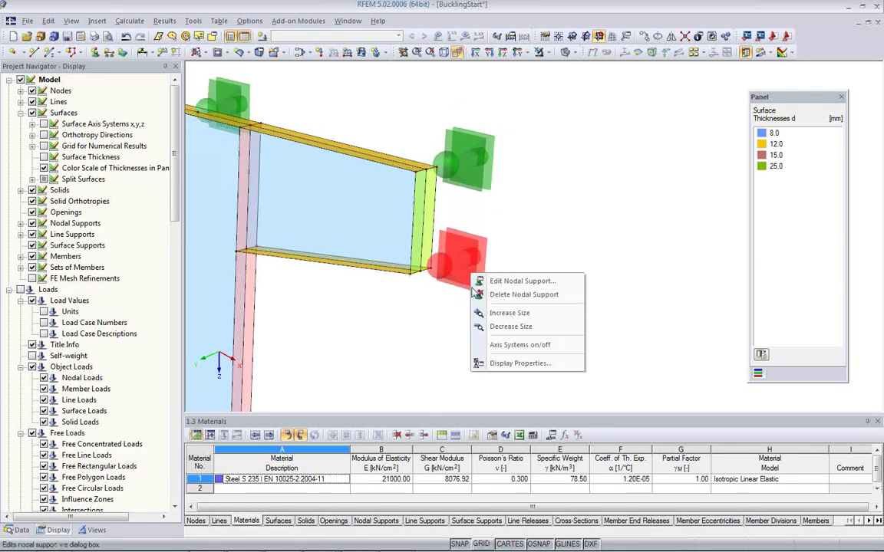
left_click(498, 327)
middle_click_drag(374, 295, 477, 306)
scroll(477, 306, "down", 2)
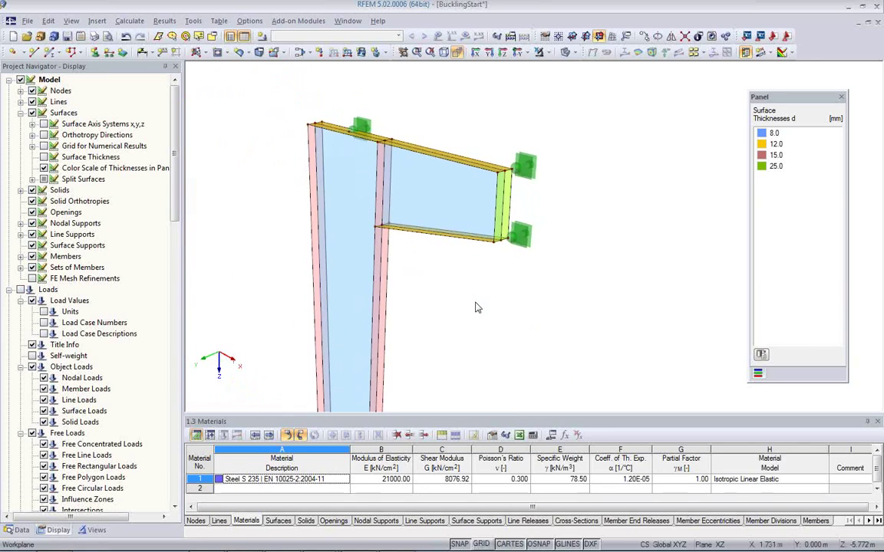
right_click(459, 336)
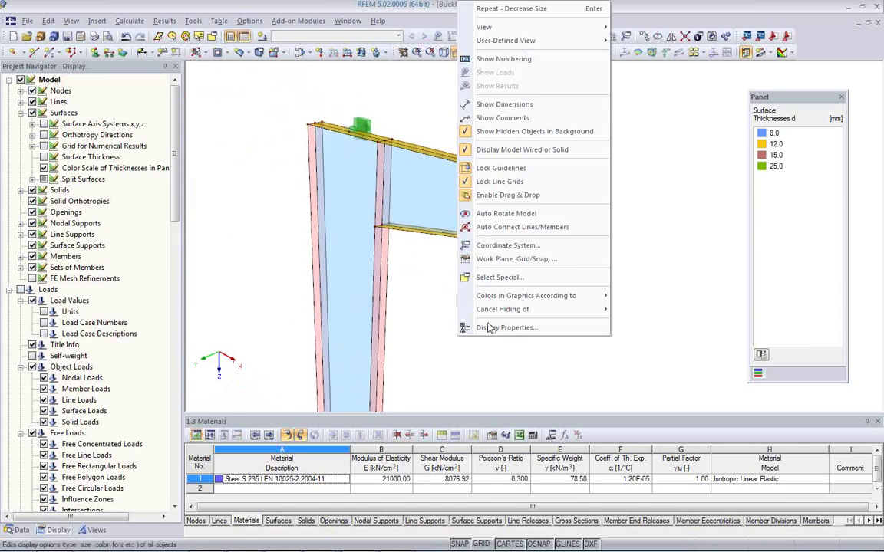
left_click(419, 316)
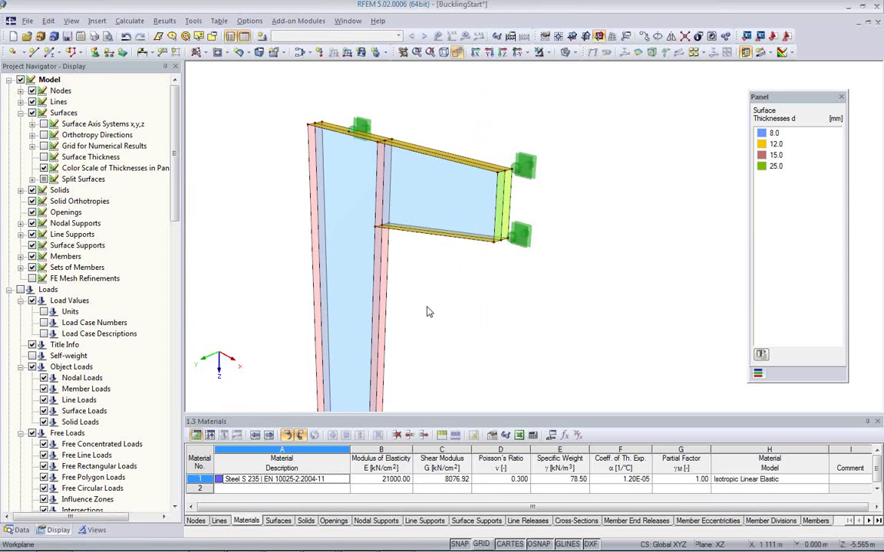
Step: Place the existing uY-only nodal support, type 1, on node 26 partway up the column's inner flange
scroll(428, 307, "down", 1)
middle_click_drag(391, 270, 329, 181)
scroll(368, 233, "down", 1)
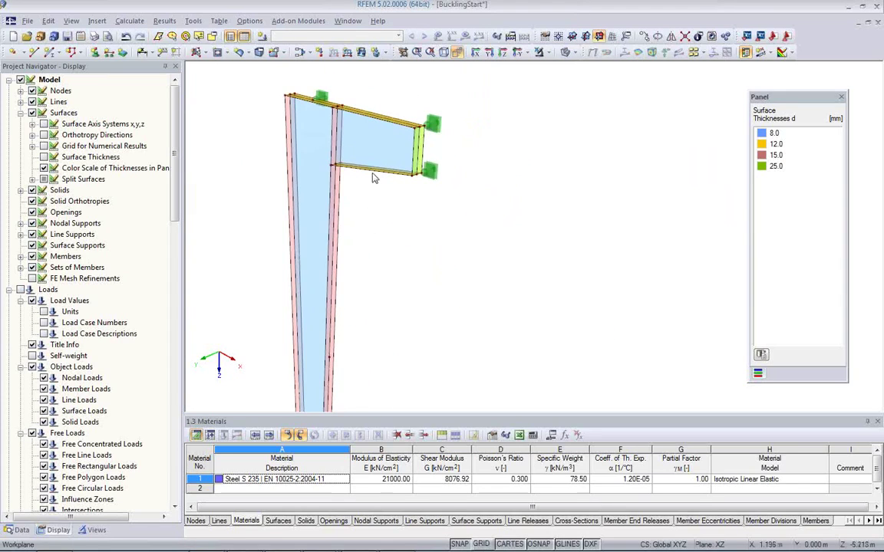
middle_click_drag(379, 267, 387, 168)
scroll(364, 263, "up", 2)
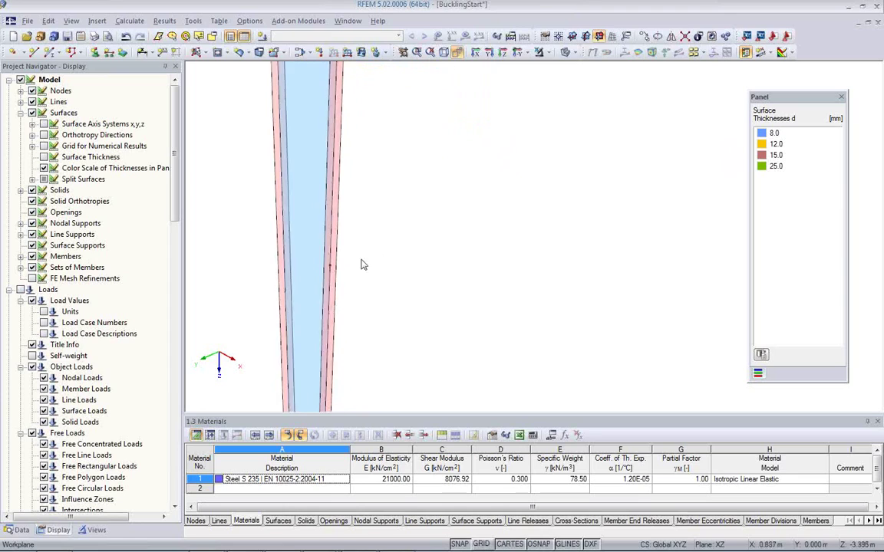
scroll(364, 265, "up", 1)
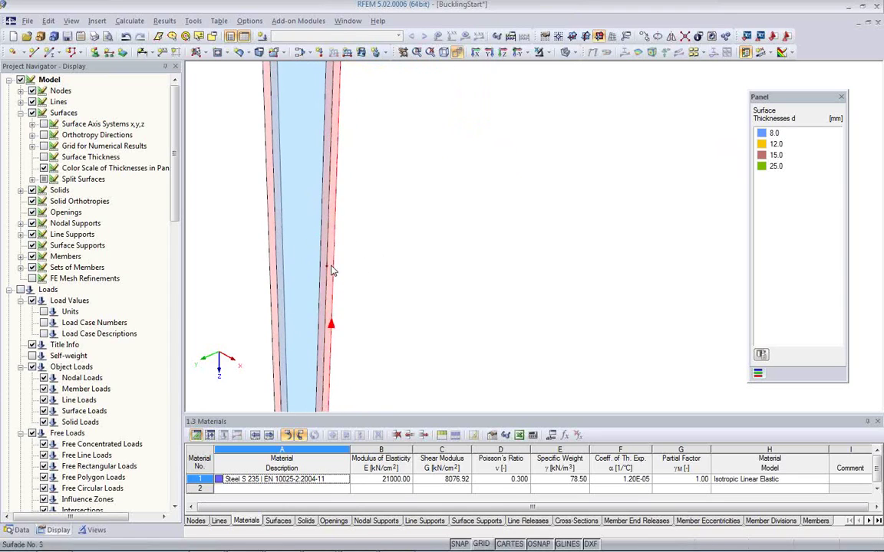
left_click(94, 52)
left_click(392, 192)
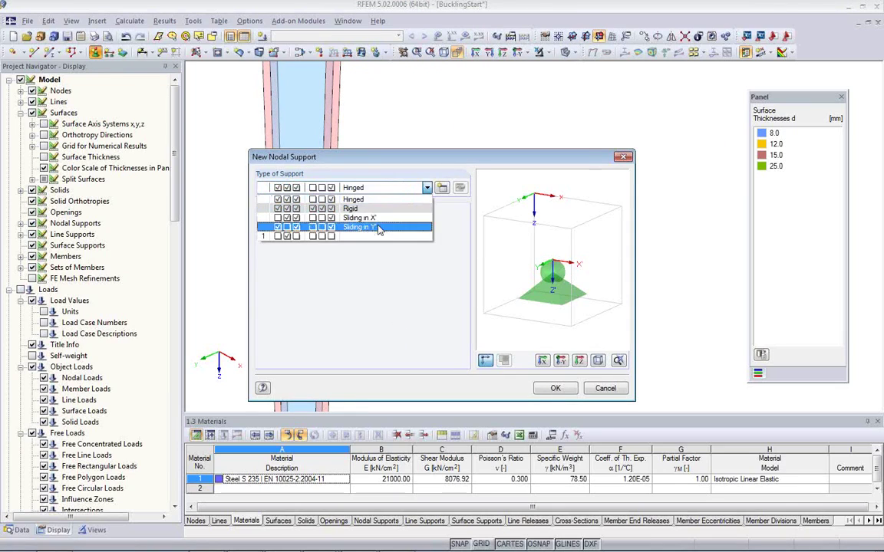
left_click(338, 217)
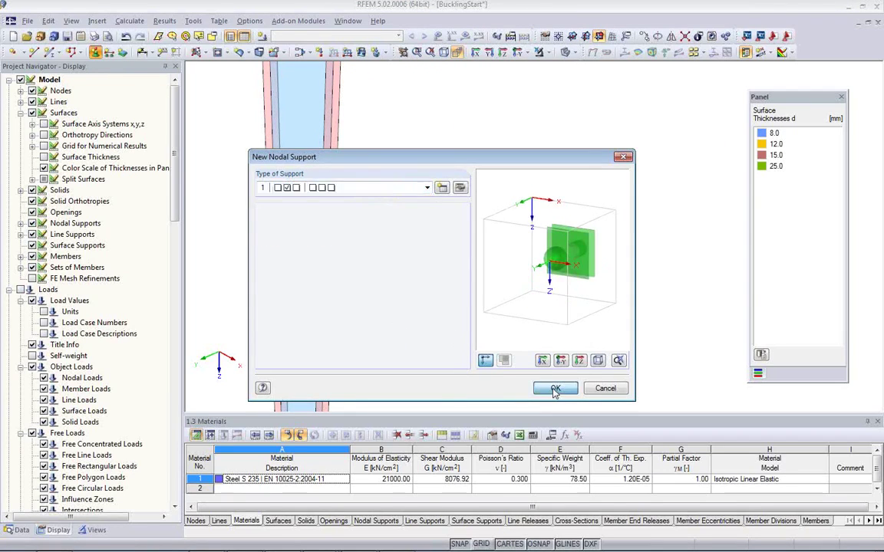
left_click(556, 389)
left_click(325, 266)
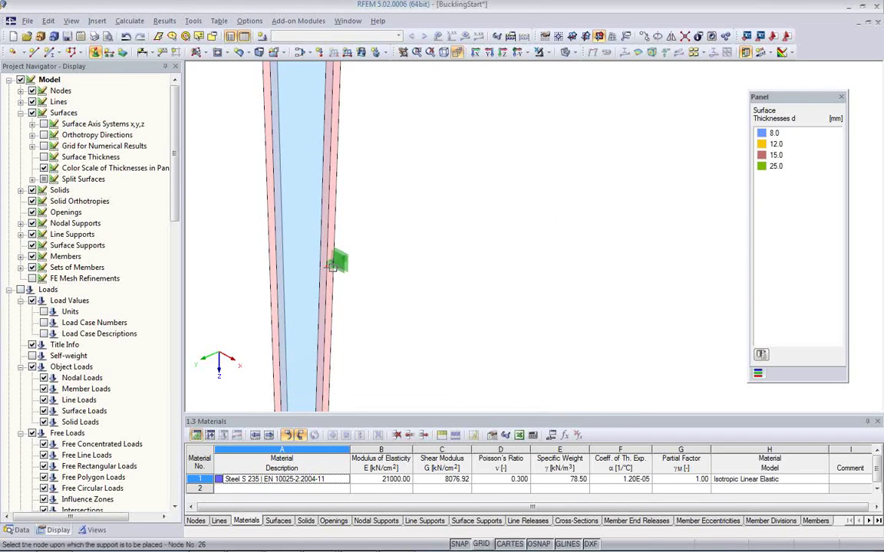
key("Escape")
Step: Reduce the display size of the line support symbols at the column base by one increment
scroll(407, 273, "down", 2)
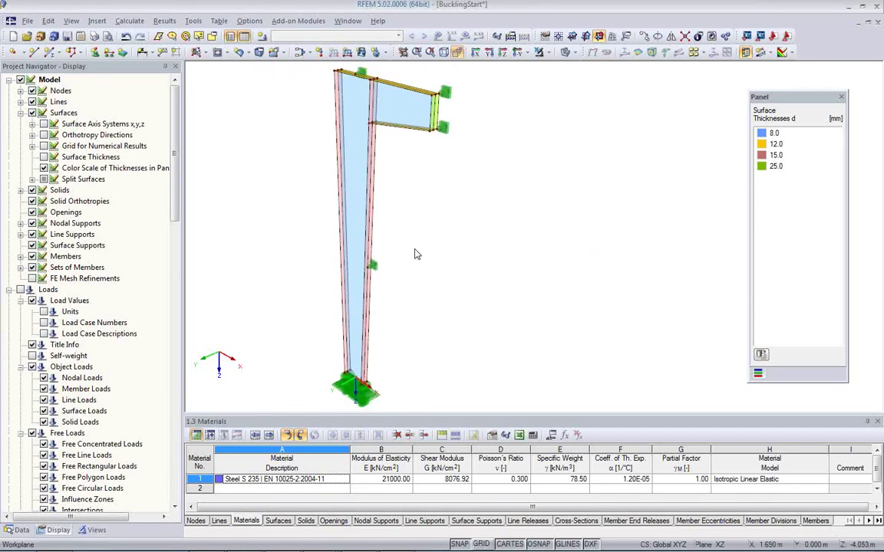
right_click(374, 399)
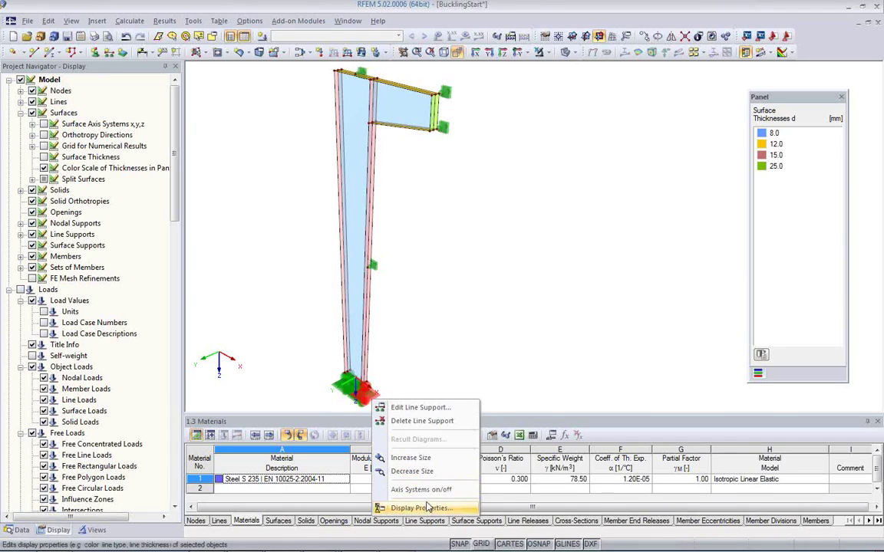
left_click(417, 474)
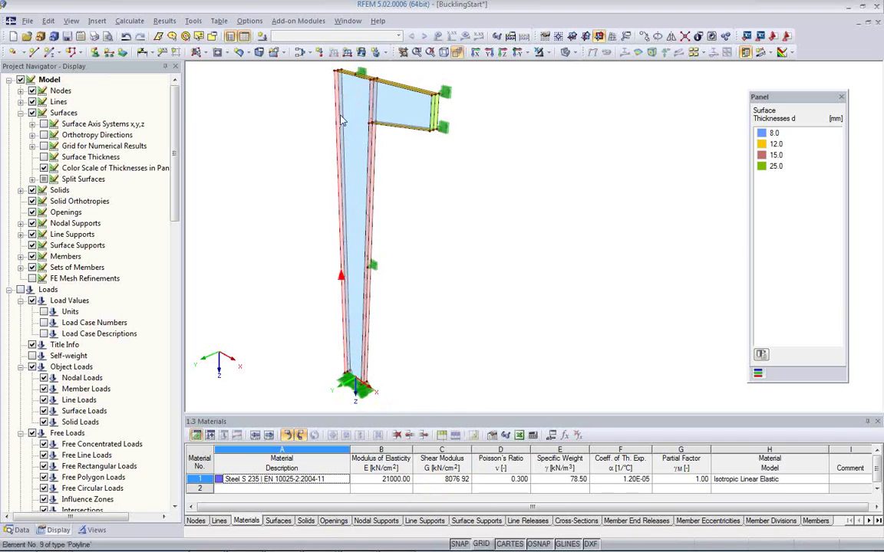
middle_click_drag(408, 184, 437, 275)
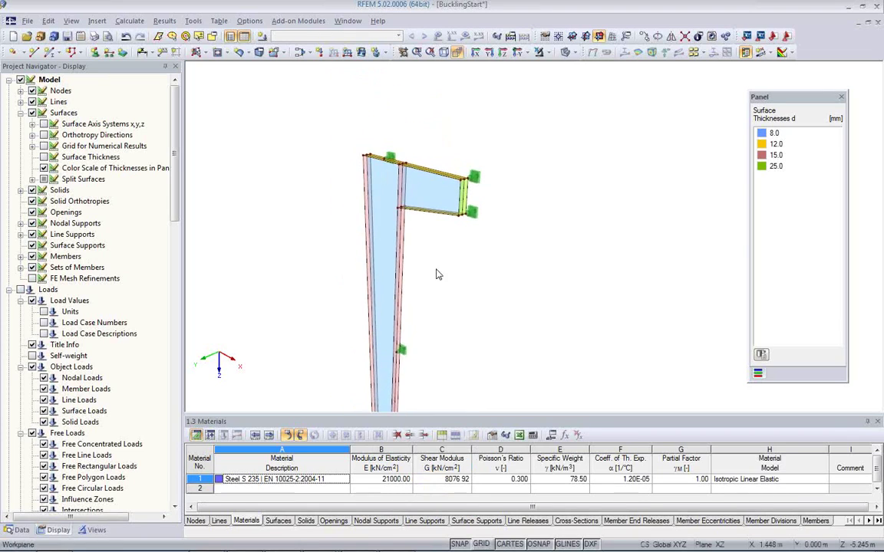
scroll(437, 275, "up", 2)
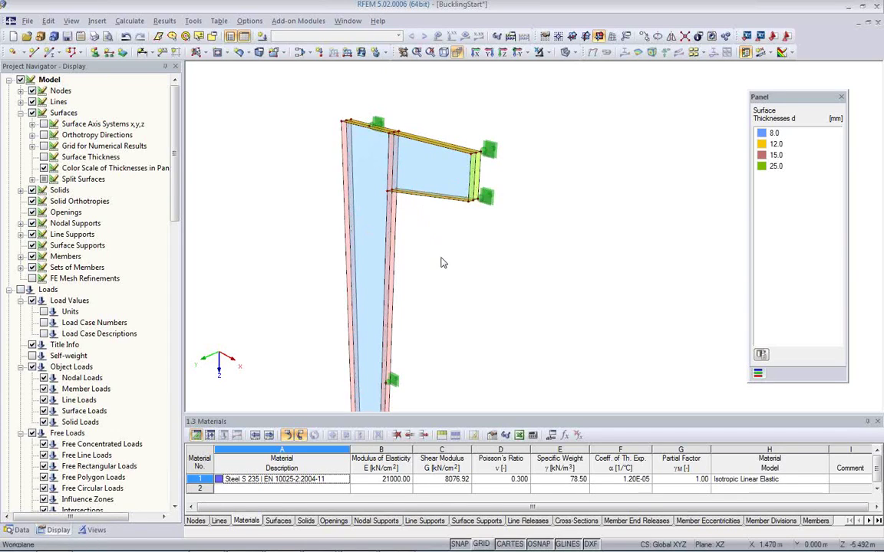
middle_click_drag(456, 273, 385, 246)
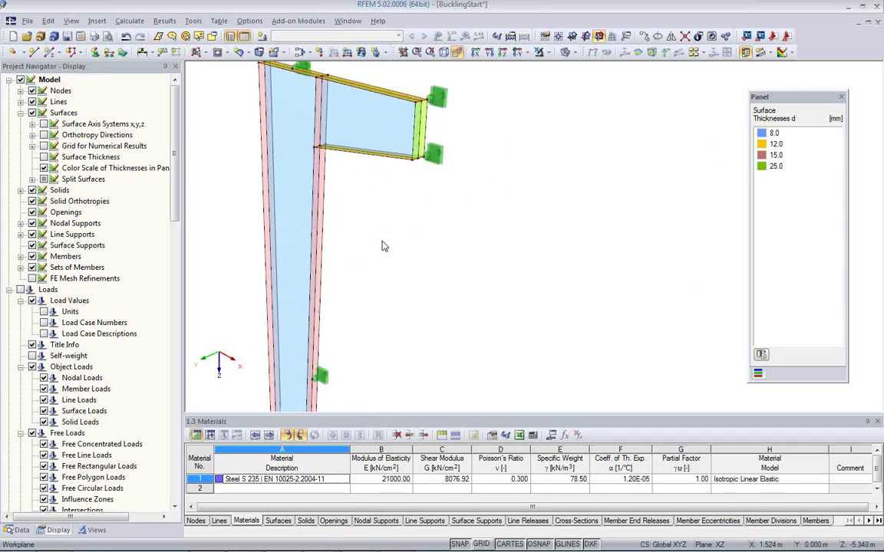
Step: Show the dimensions on the frame model
middle_click_drag(378, 242, 427, 287)
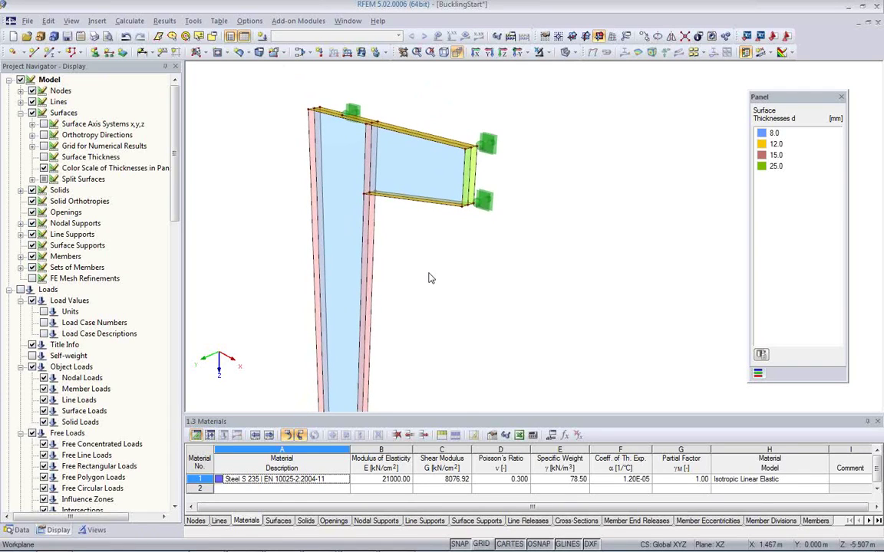
scroll(429, 274, "down", 1)
middle_click_drag(426, 275, 417, 177)
scroll(418, 176, "down", 2)
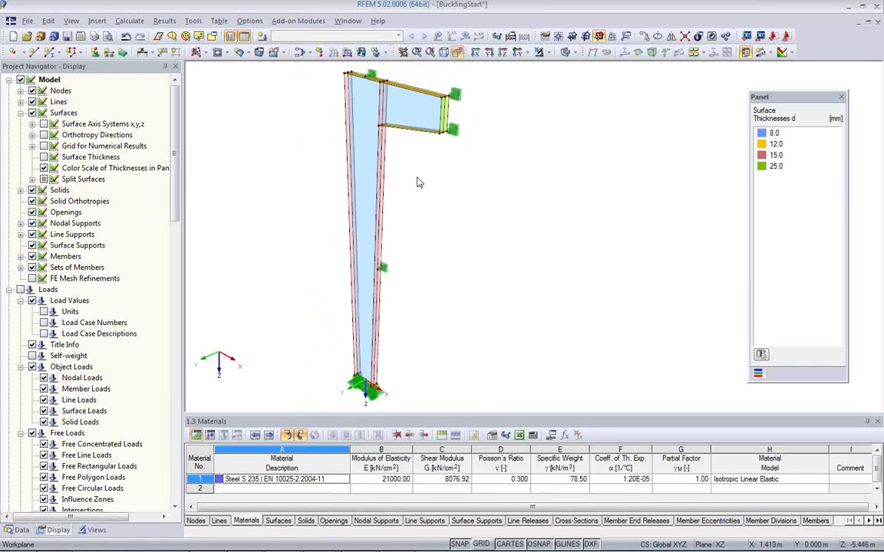
right_click(256, 263)
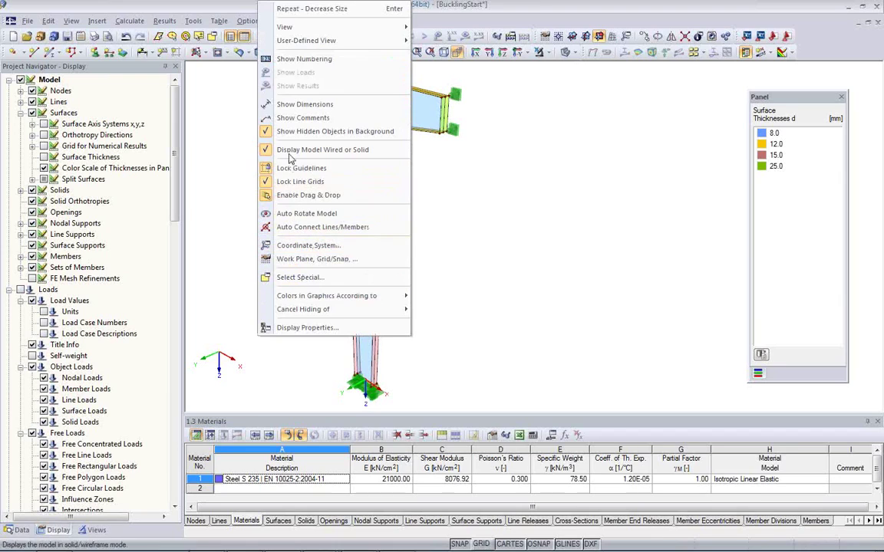
left_click(298, 105)
Step: Add a linear length dimension from the supported top flange node above the column to the end plate's supported upper corner
middle_click_drag(521, 239, 505, 285)
scroll(369, 167, "up", 2)
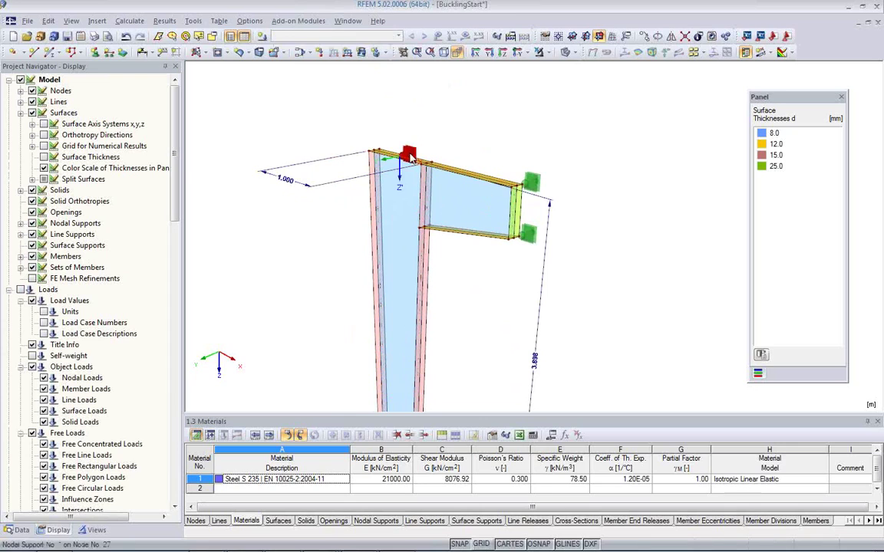
left_click(142, 51)
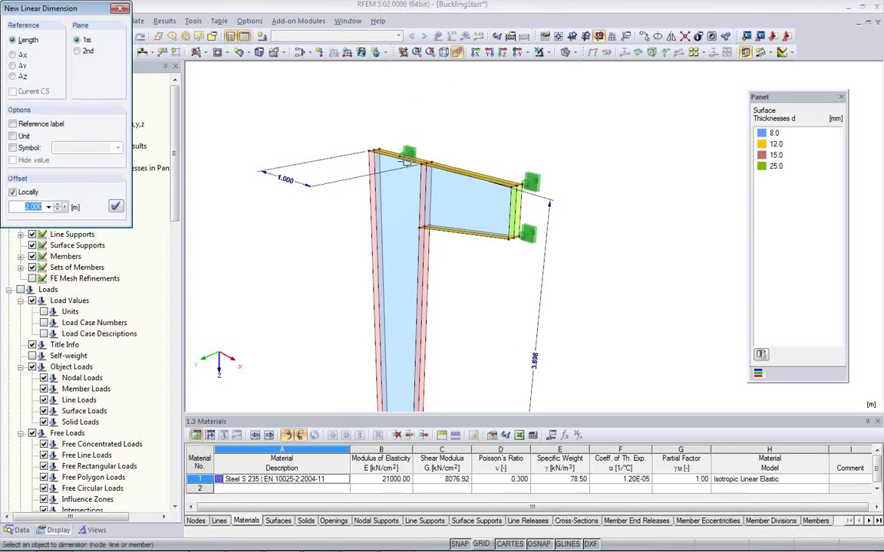
left_click(430, 162)
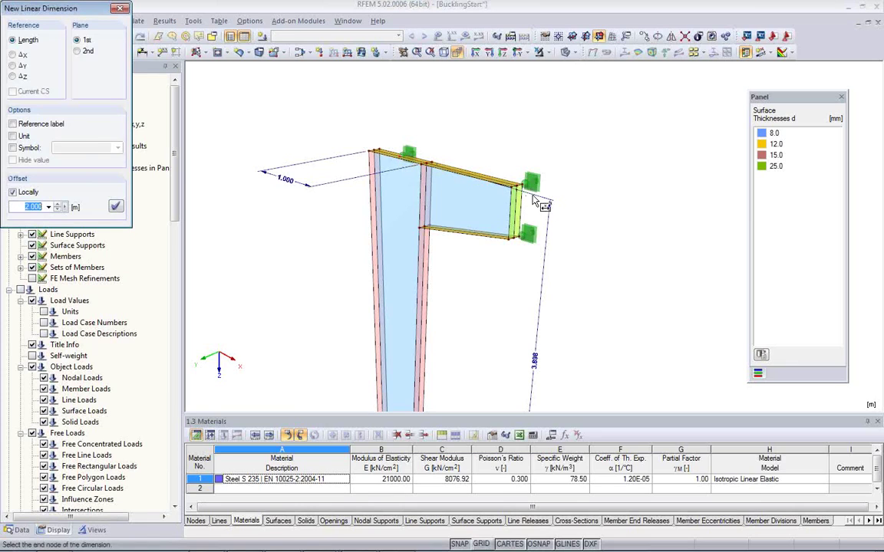
left_click(519, 184)
left_click(537, 162)
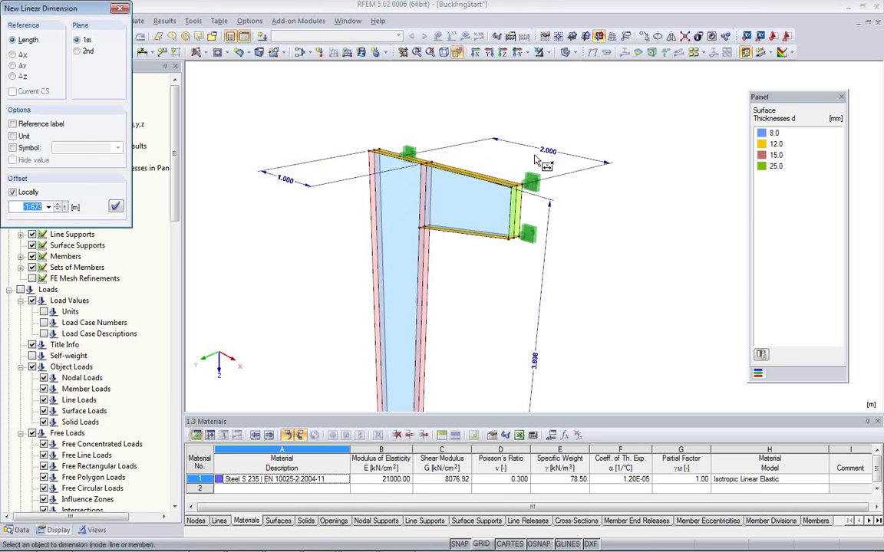
key("Escape")
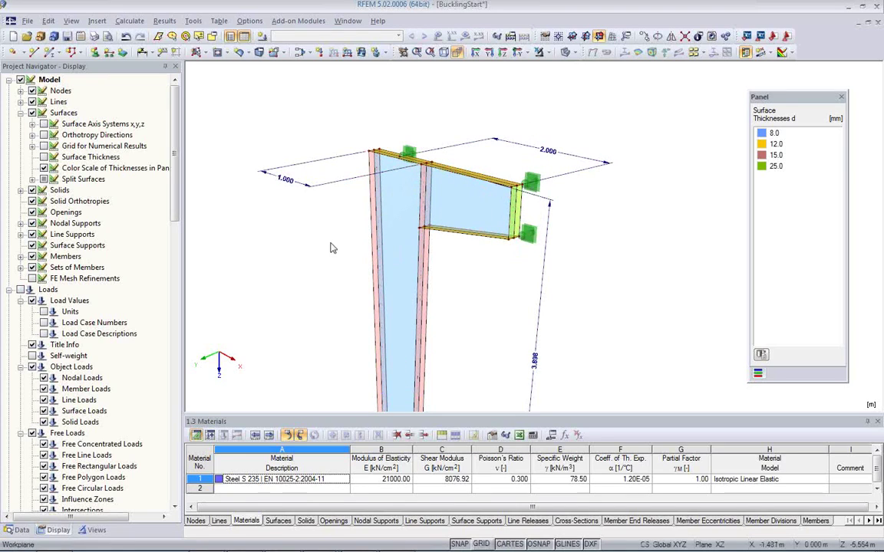
Step: Hide the dimensions on the frame model
scroll(307, 195, "down", 5)
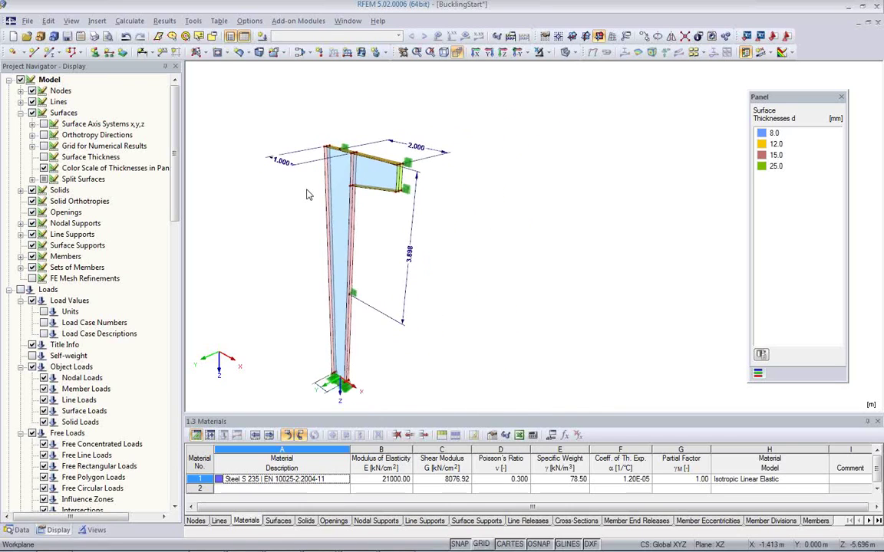
scroll(299, 242, "up", 1)
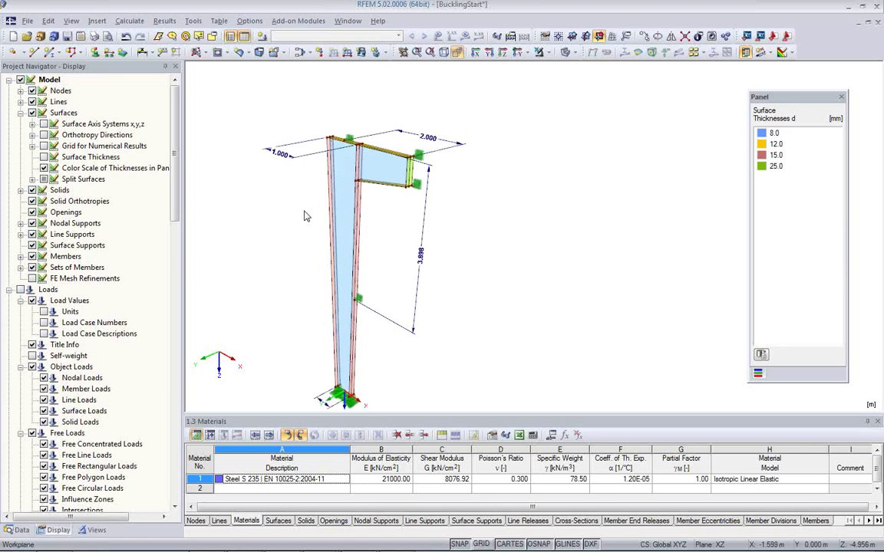
right_click(234, 166)
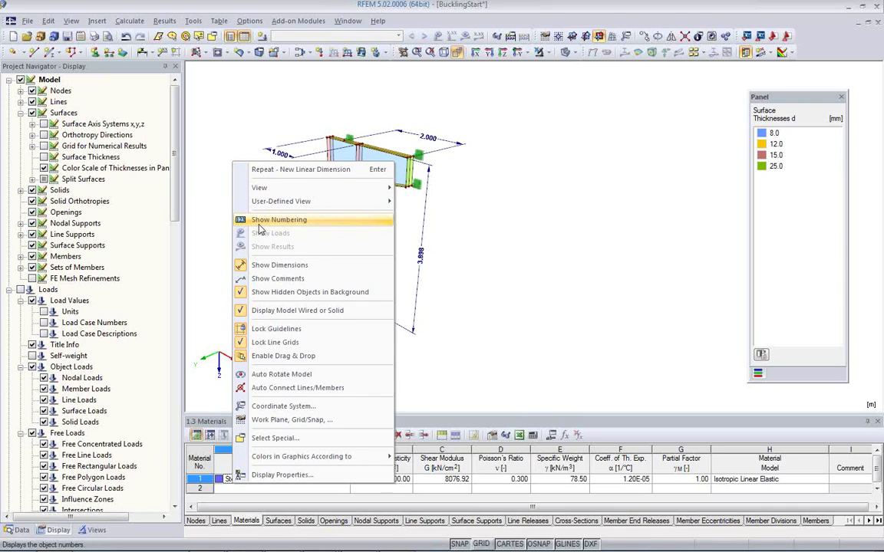
left_click(265, 265)
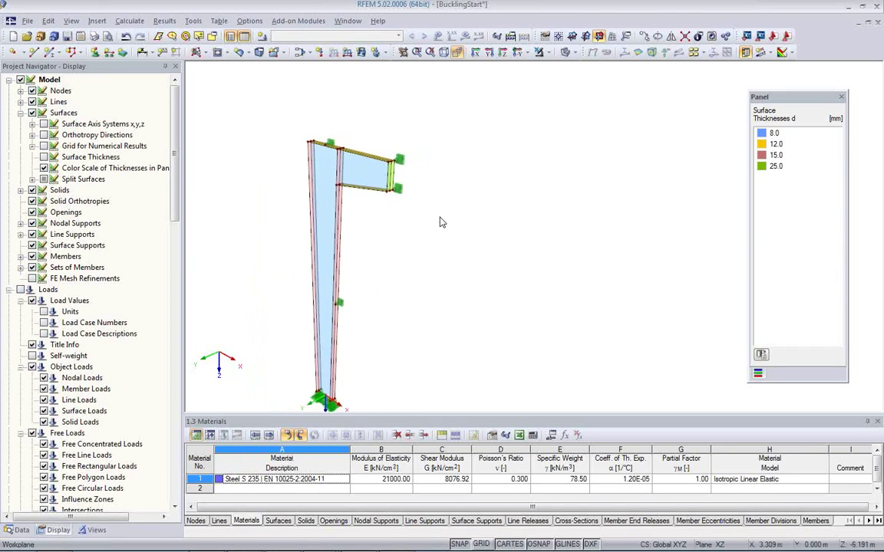
Step: Examine the end plate of the beam, its vertical lines and its lateral nodal supports up close
scroll(376, 215, "up", 2)
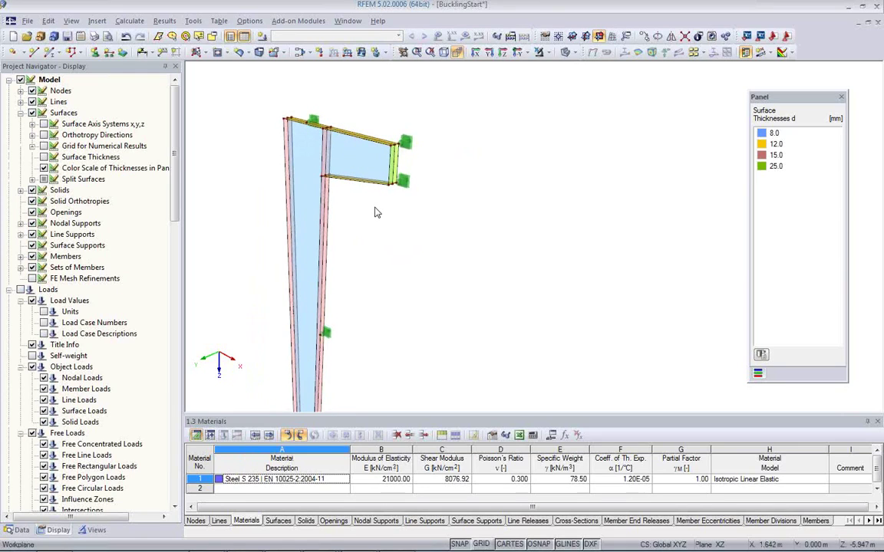
scroll(378, 212, "up", 3)
middle_click_drag(388, 232, 415, 300)
scroll(421, 257, "up", 3)
middle_click_drag(419, 251, 475, 293)
scroll(475, 270, "up", 2)
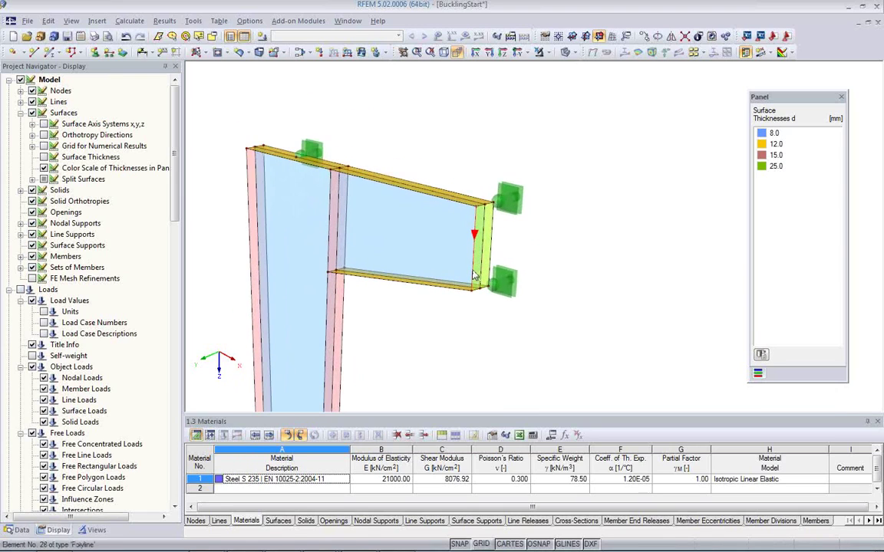
scroll(476, 272, "up", 1)
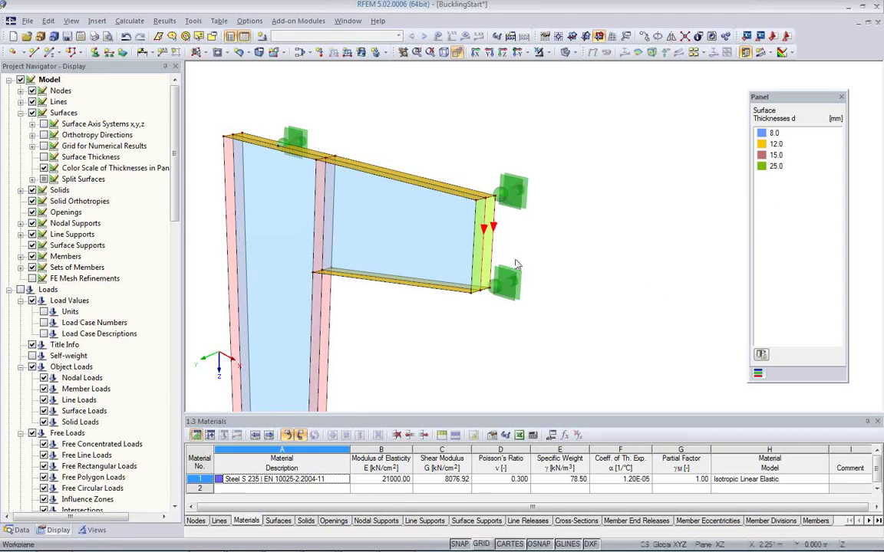
scroll(514, 284, "up", 3)
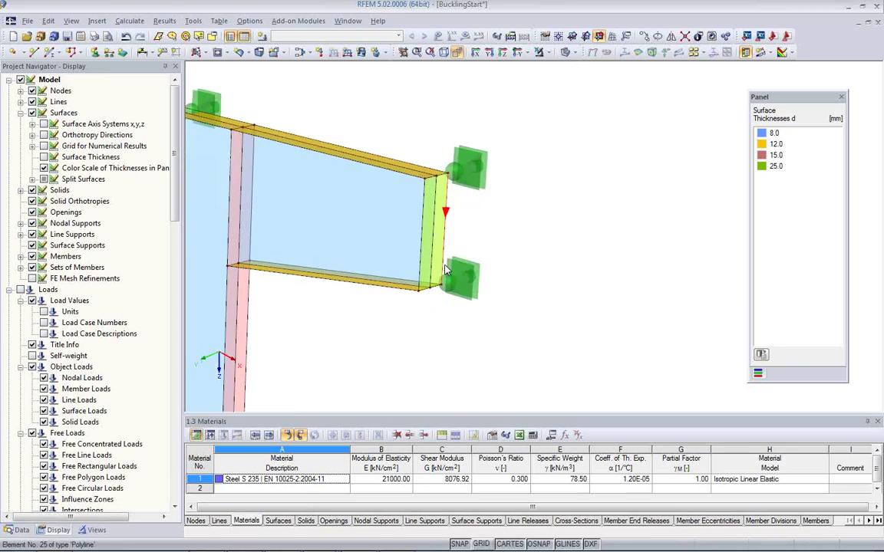
middle_click_drag(481, 263, 522, 261)
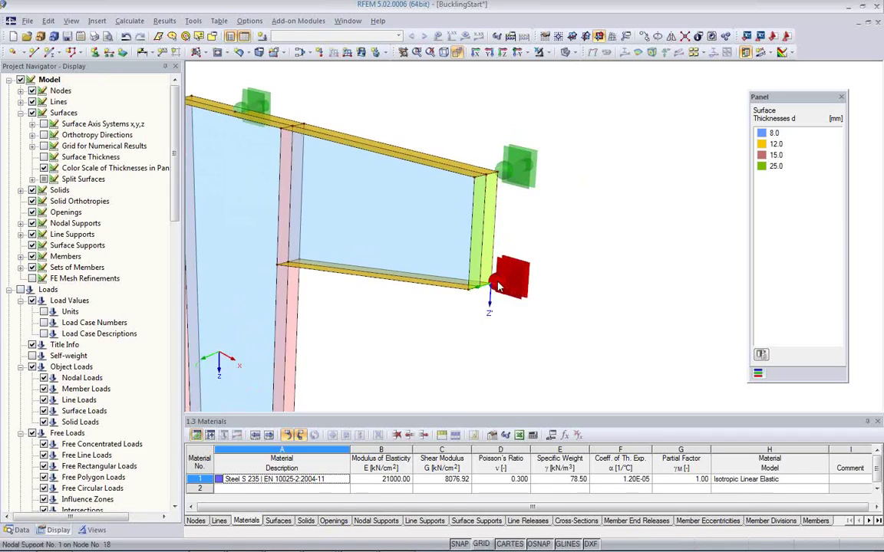
scroll(500, 289, "up", 1)
scroll(496, 295, "up", 1)
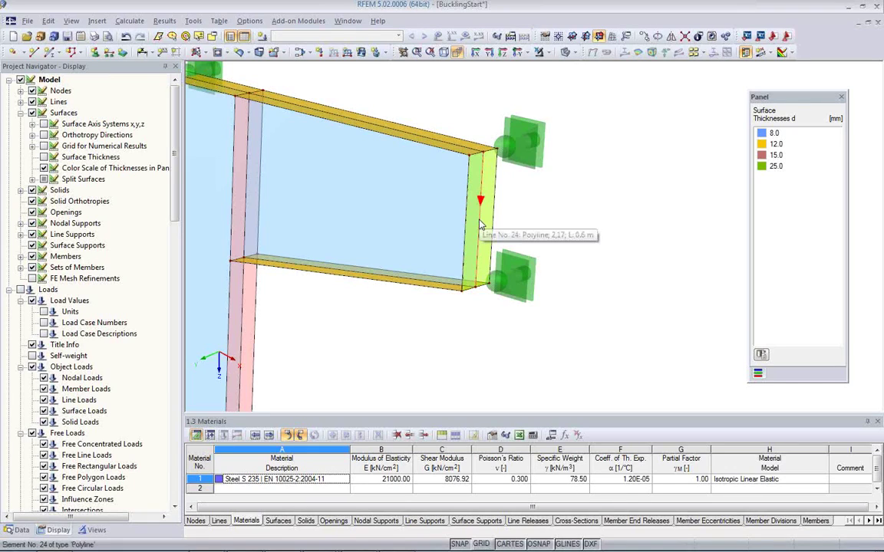
scroll(543, 296, "down", 2)
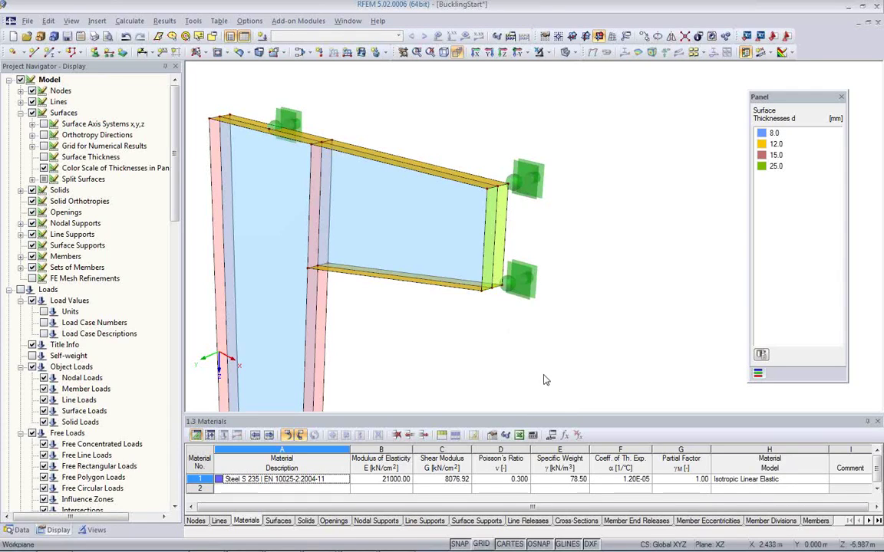
Step: Define load case 1 as "Design Load" with self-weight deactivated, keeping the Permanent category and geometrically linear static analysis
left_click(262, 37)
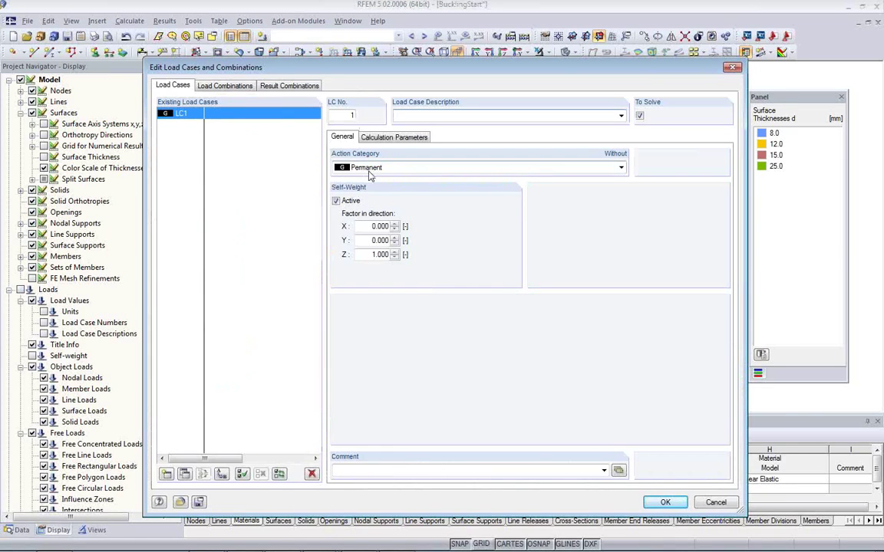
left_click(336, 201)
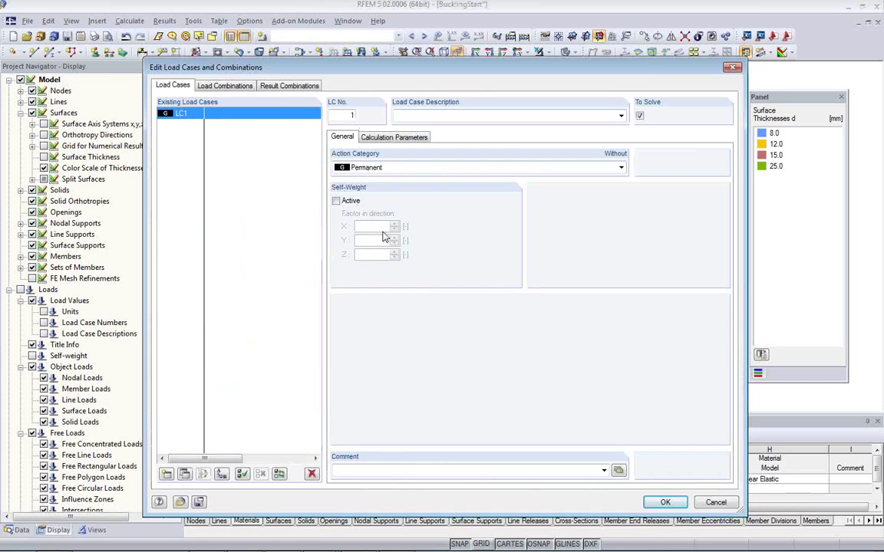
left_click(369, 138)
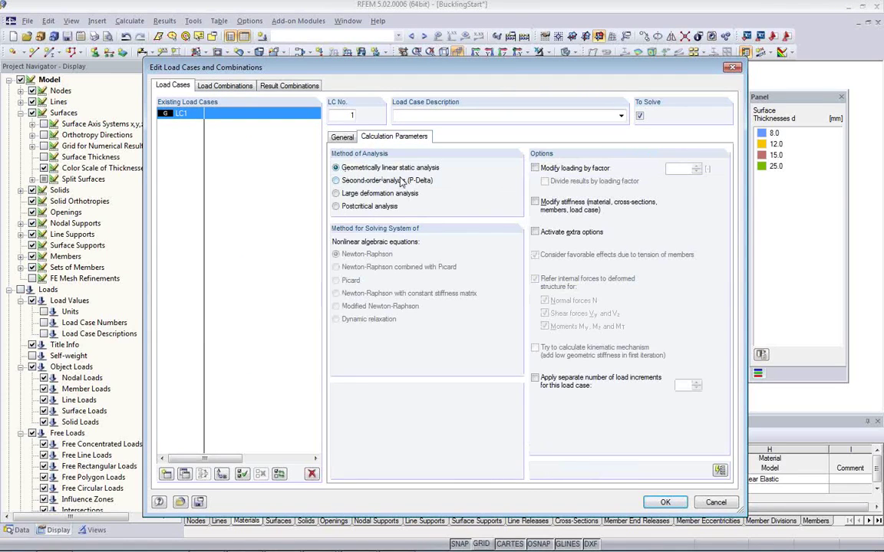
left_click(413, 117)
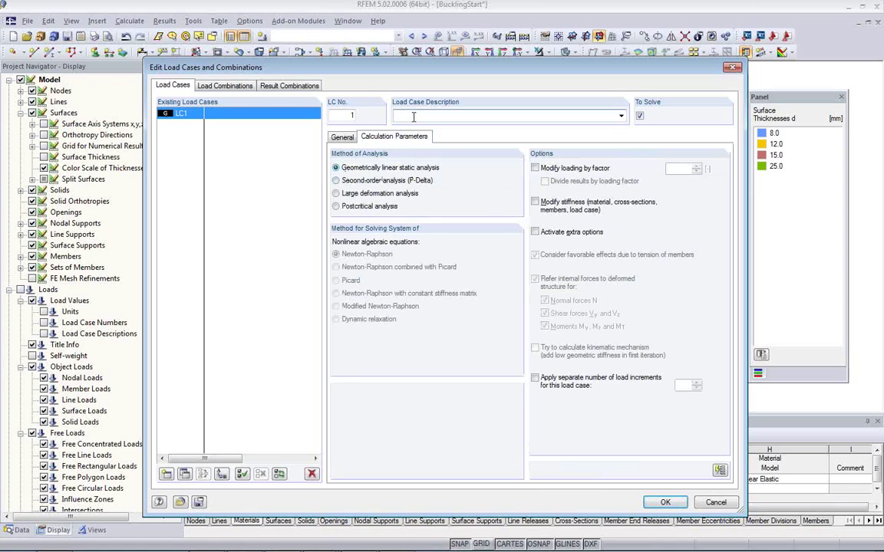
type("Design Load")
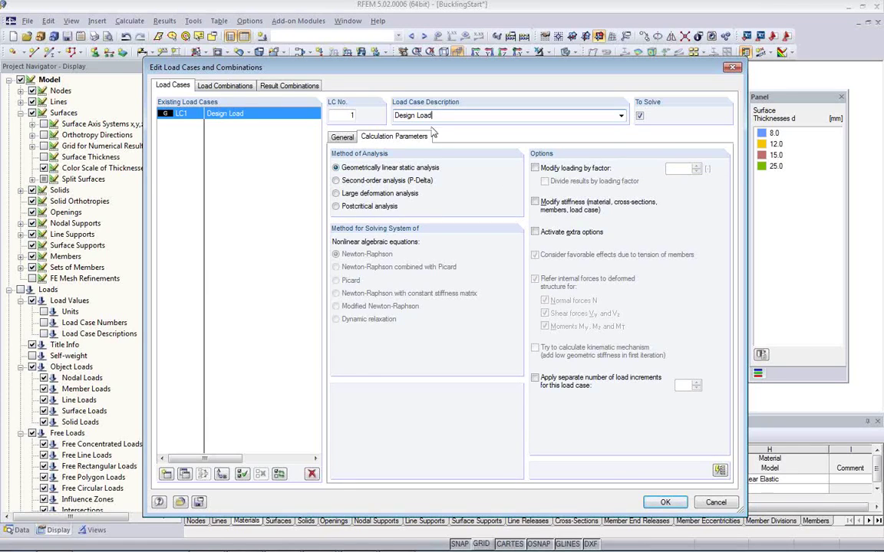
left_click(665, 504)
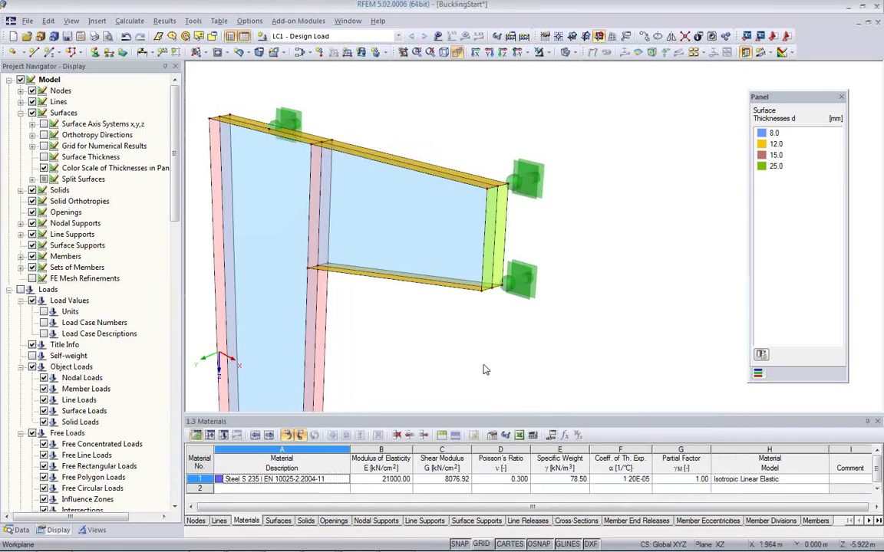
Step: Create a model parameter named DesignLoad with the unit type Force
scroll(457, 315, "down", 2)
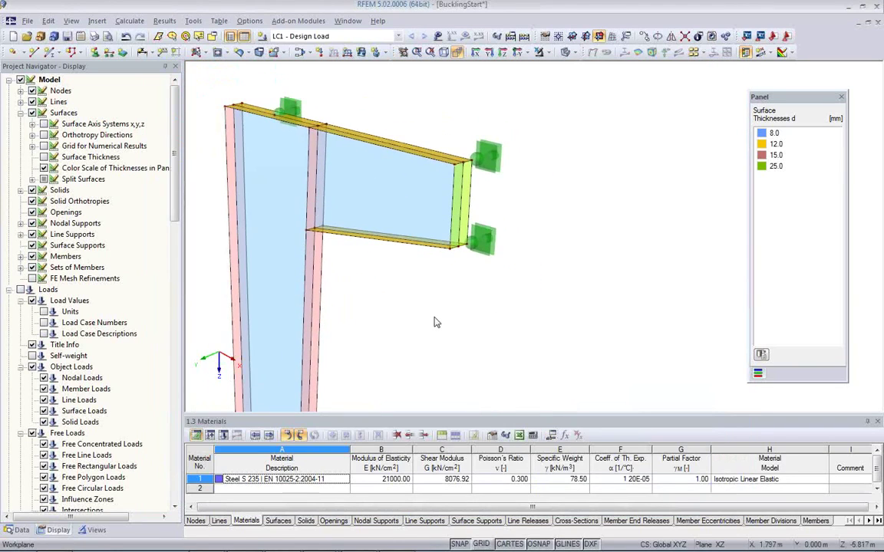
left_click(552, 435)
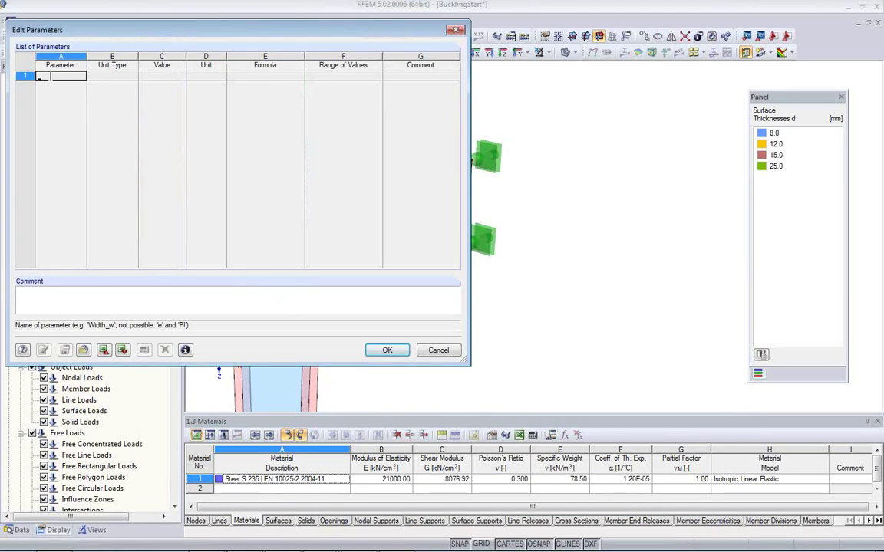
type("De")
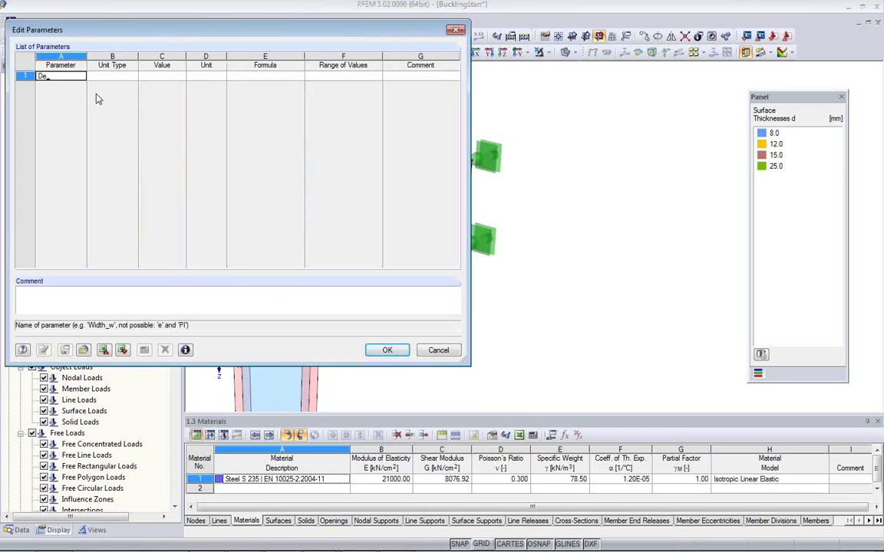
type("signLoad")
left_click(130, 76)
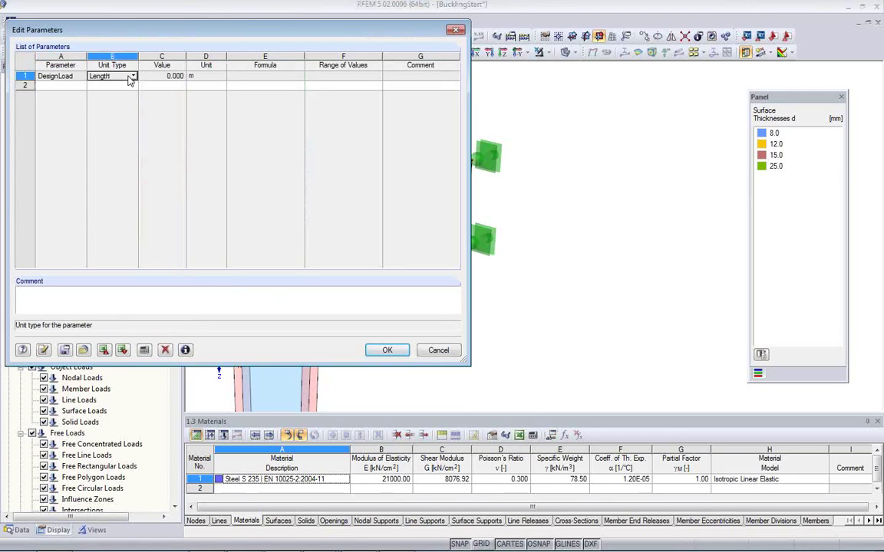
left_click(135, 77)
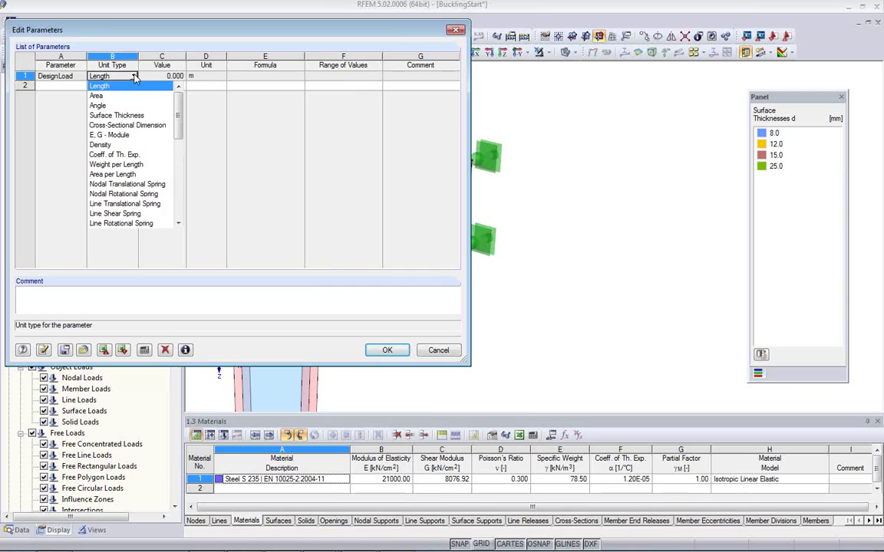
key("f")
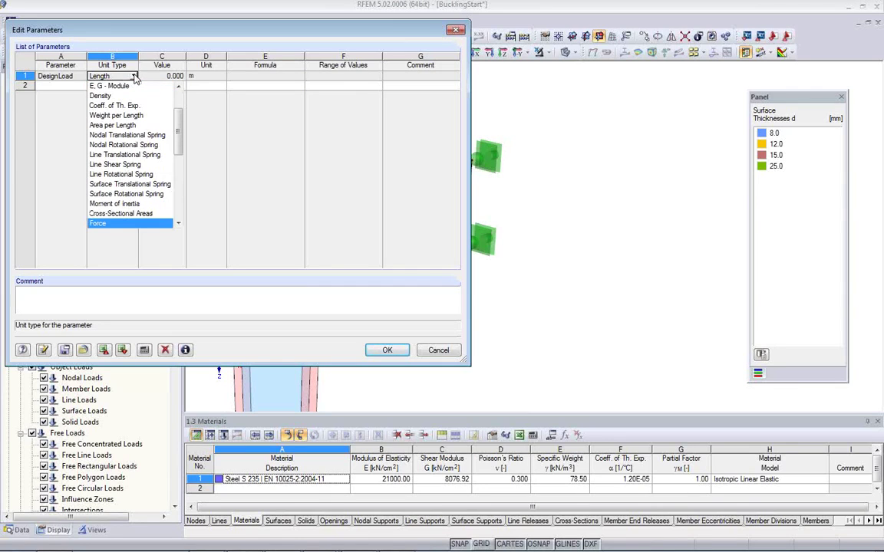
left_click(115, 223)
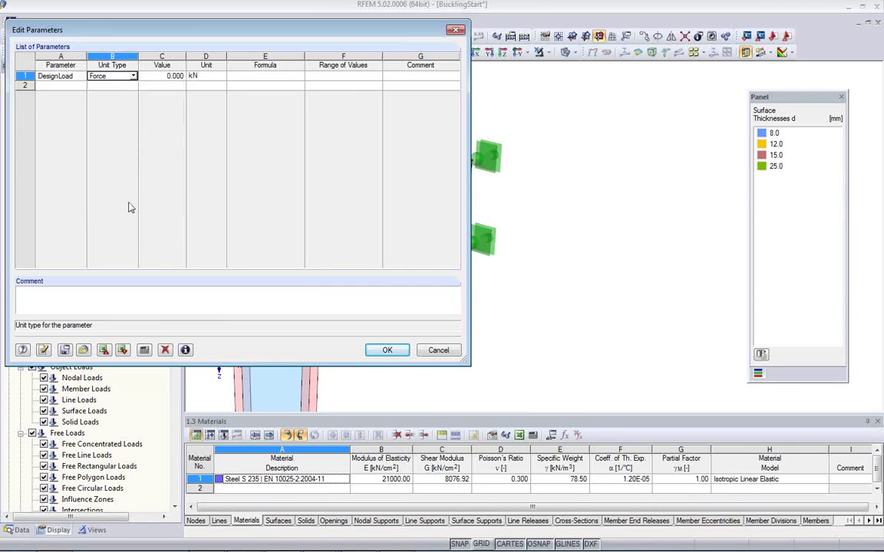
Step: Set the DesignLoad parameter's value to 180 kN and accept the parameter list
left_click(164, 78)
type("-180")
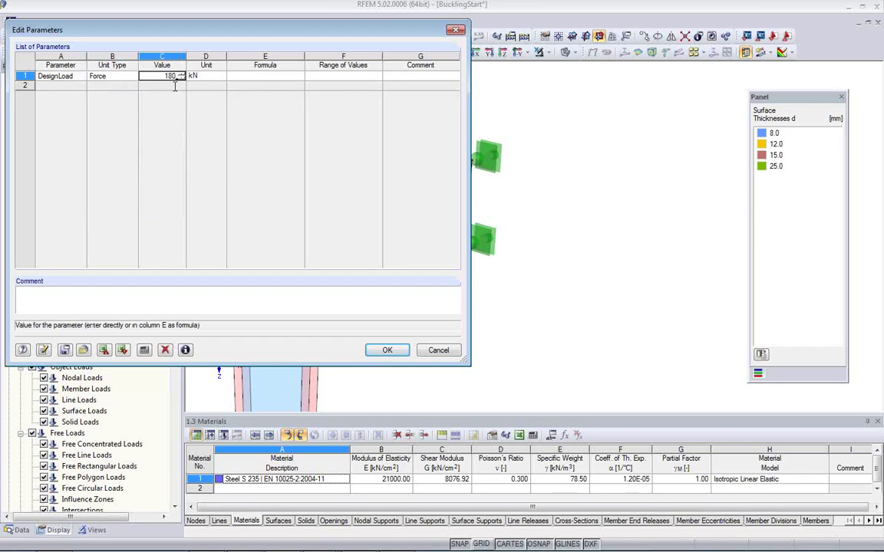
key("Return")
left_click(388, 350)
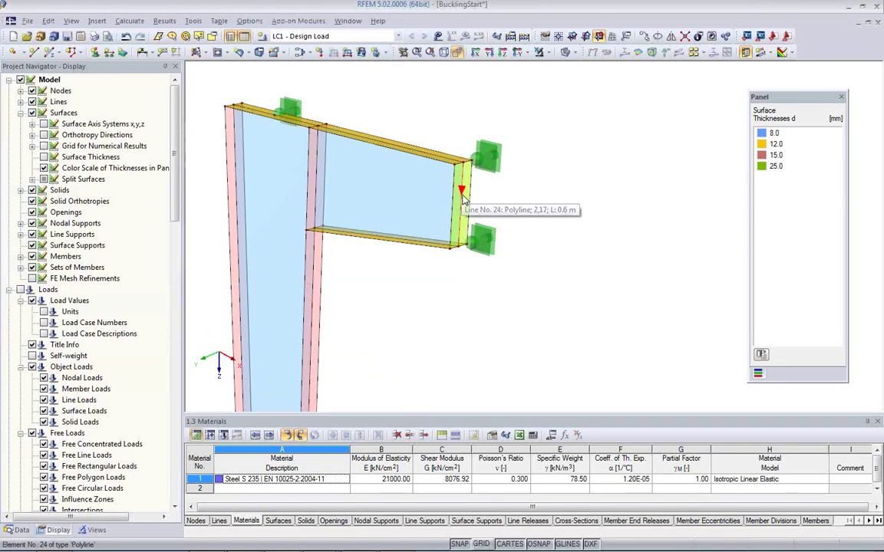
Step: Start a uniform force line load in global ZL with its magnitude p defined by the formula DesignLoad/0.6
left_click(347, 52)
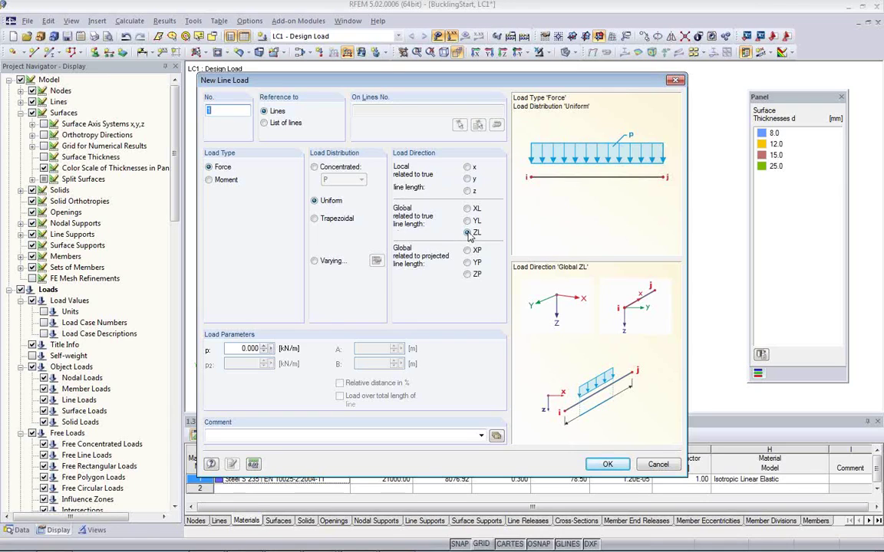
double_click(231, 349)
left_click(271, 349)
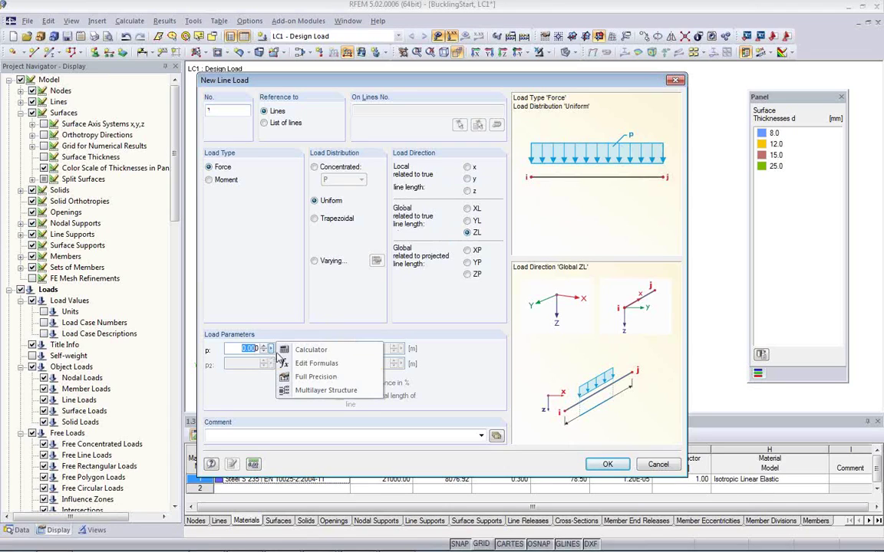
left_click(316, 365)
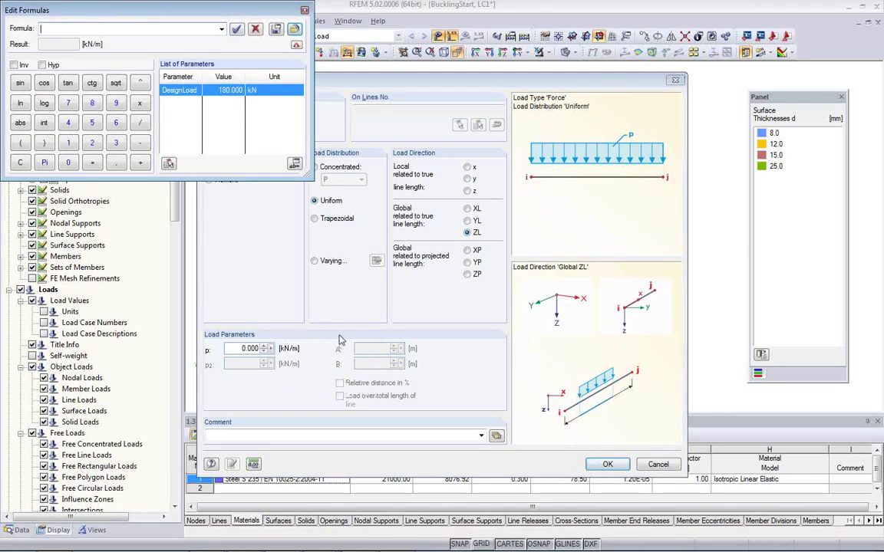
double_click(180, 91)
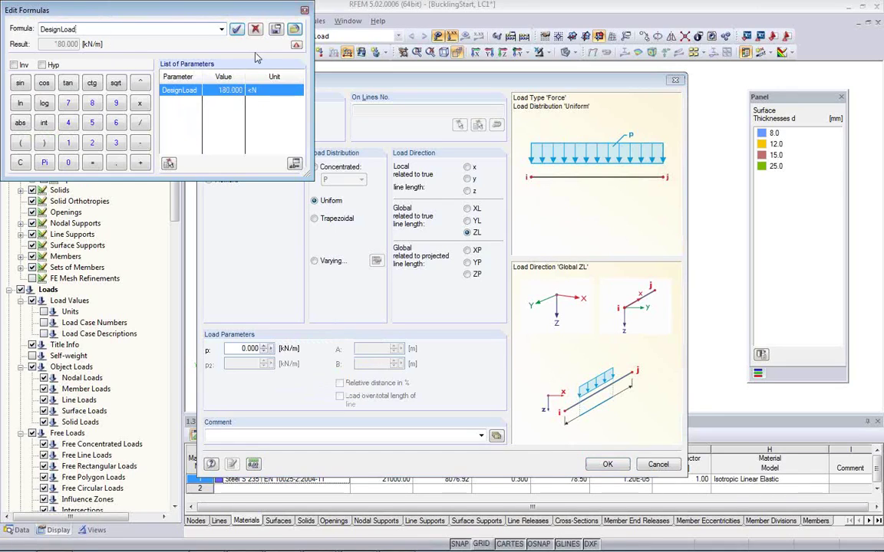
type("*")
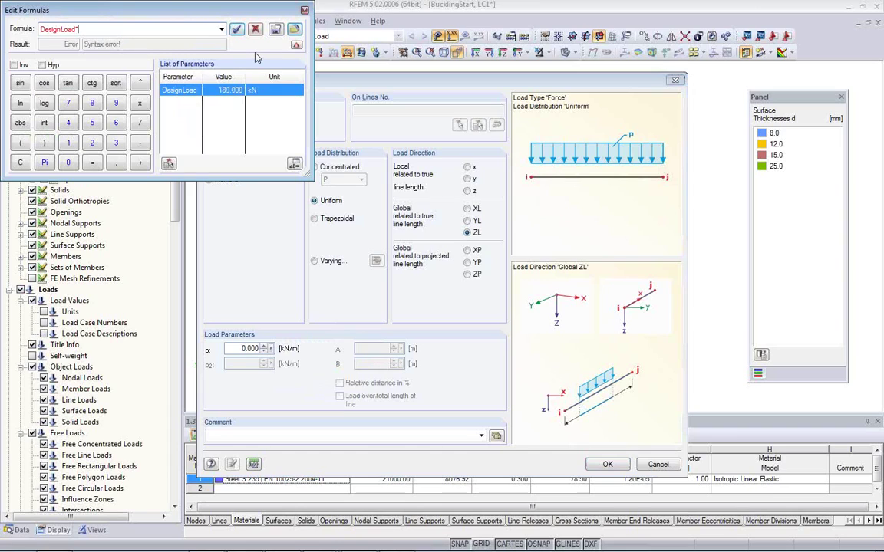
type("0.6")
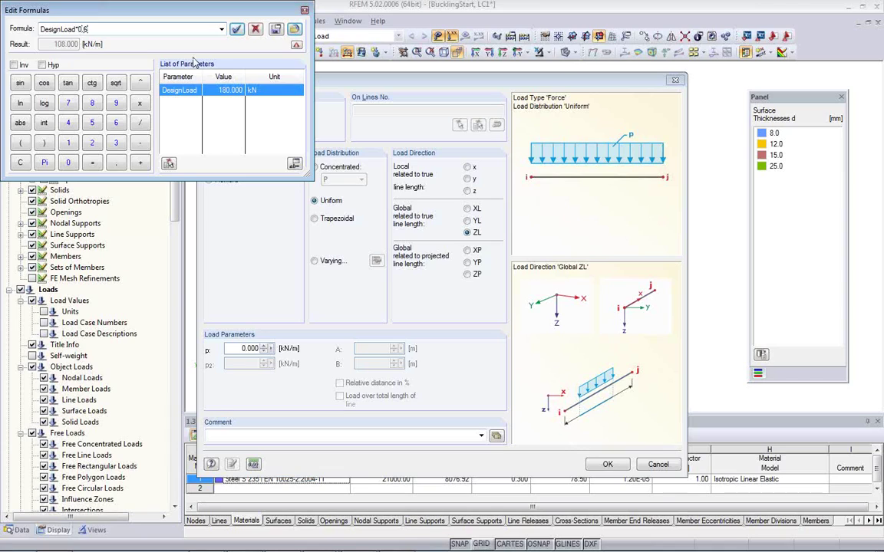
key("BackSpace")
type("/")
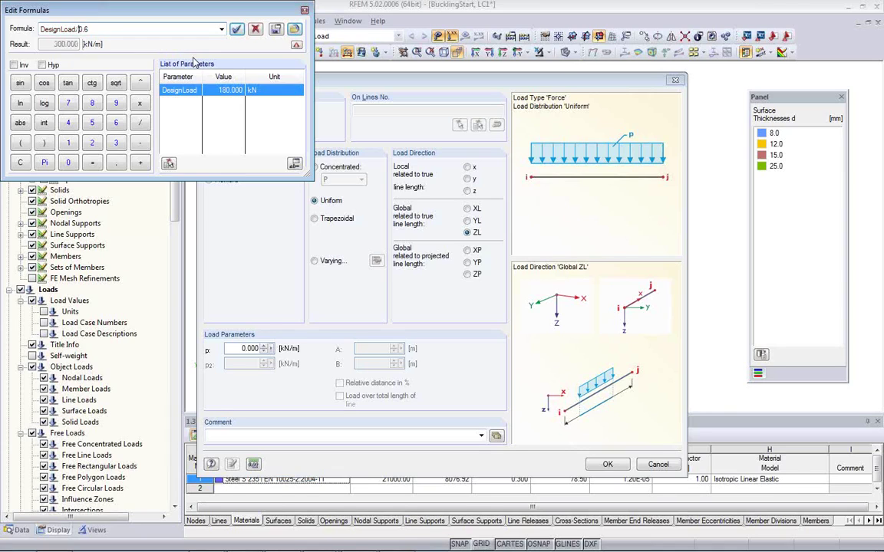
left_click(237, 30)
Step: Accept the line load definition and apply it to the middle vertical line of the end plate
left_click(240, 349)
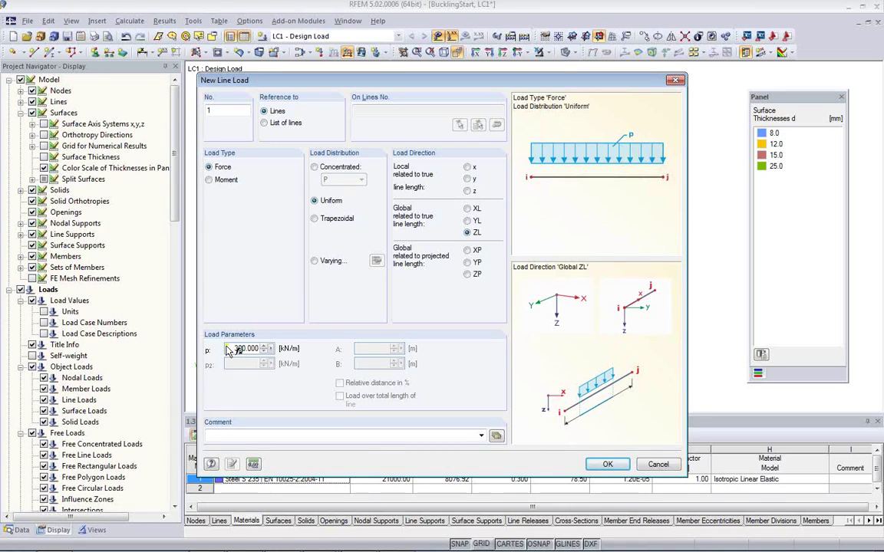
left_click(608, 465)
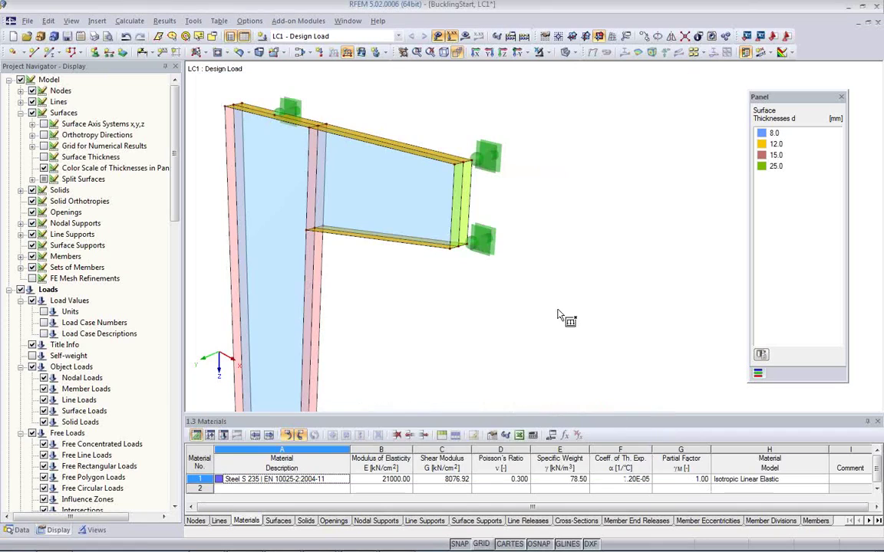
left_click(460, 198)
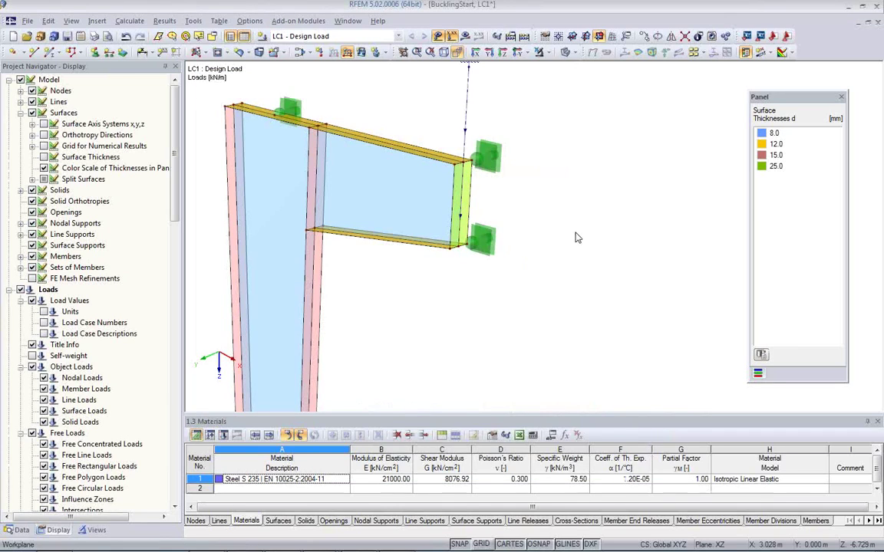
Step: Change the DesignLoad parameter to 160 kN to test the formula-driven line load on the end plate
scroll(555, 268, "down", 2)
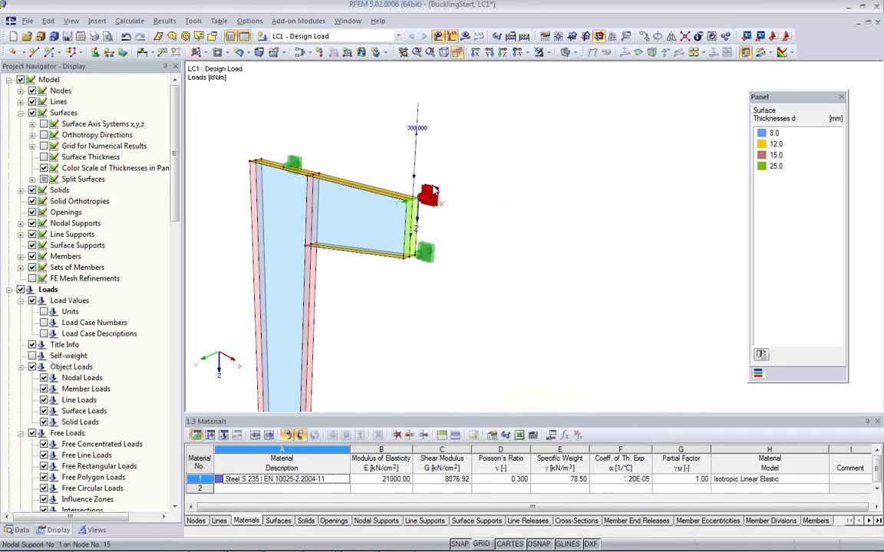
left_click(551, 435)
left_click(158, 76)
double_click(164, 76)
type("160")
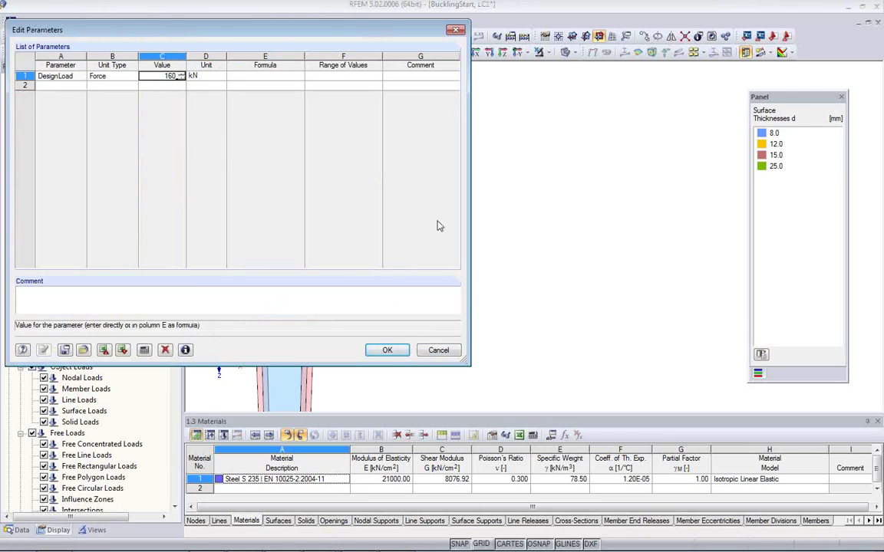
left_click_drag(322, 36, 234, 130)
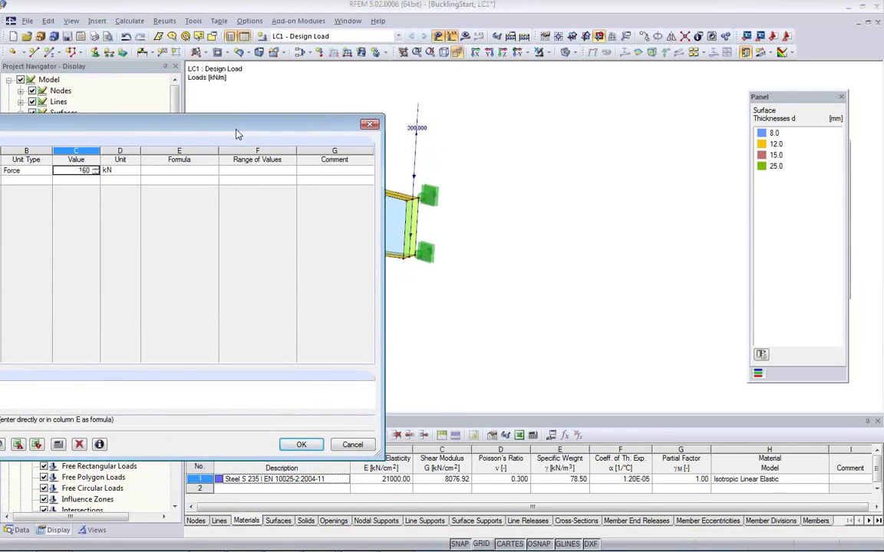
left_click(300, 445)
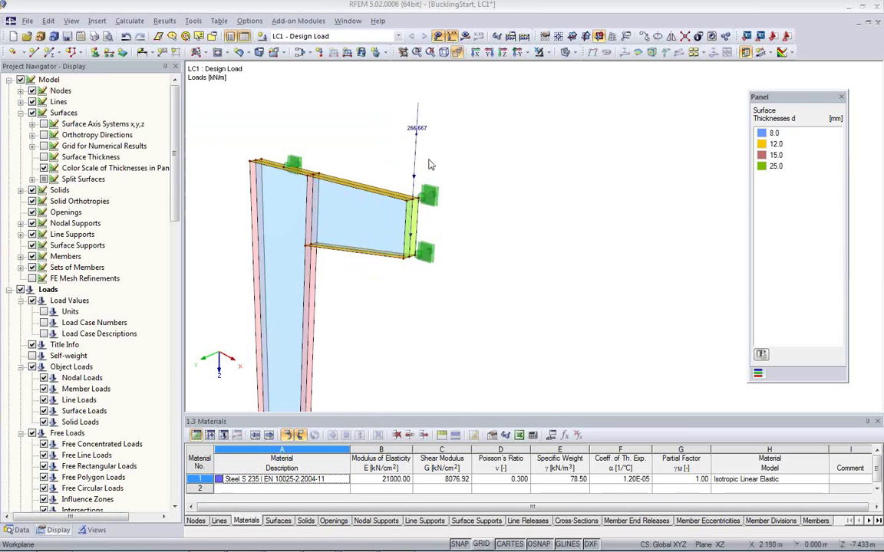
Step: Restore the DesignLoad parameter to 180 kN and accept the parameter list
left_click(551, 436)
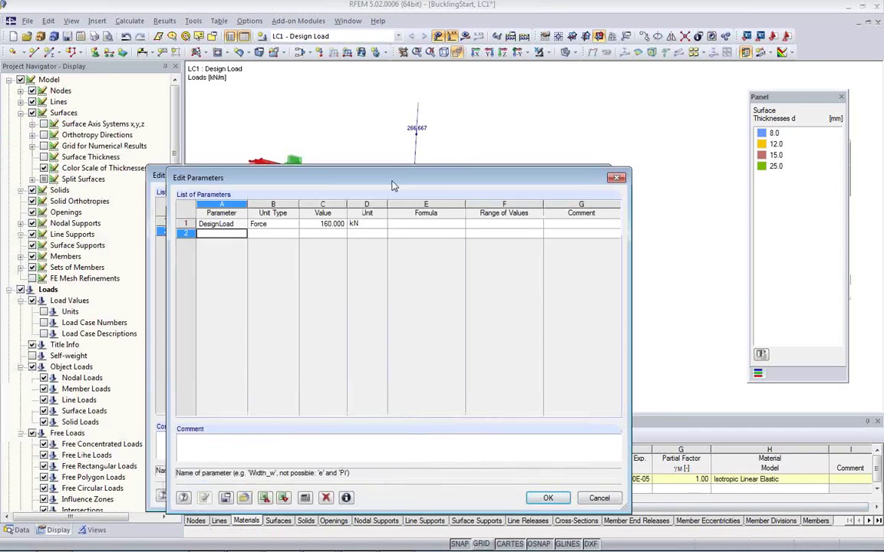
left_click_drag(121, 121, 384, 178)
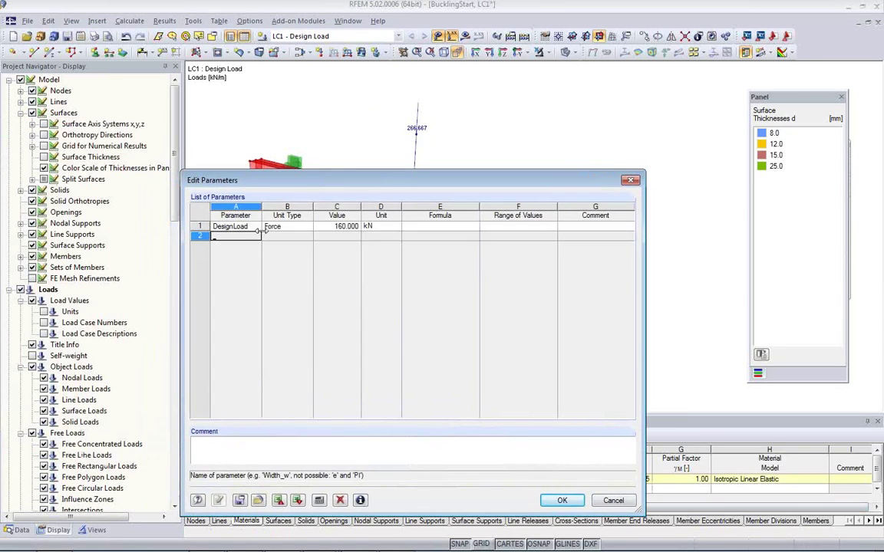
left_click(329, 228)
type("180")
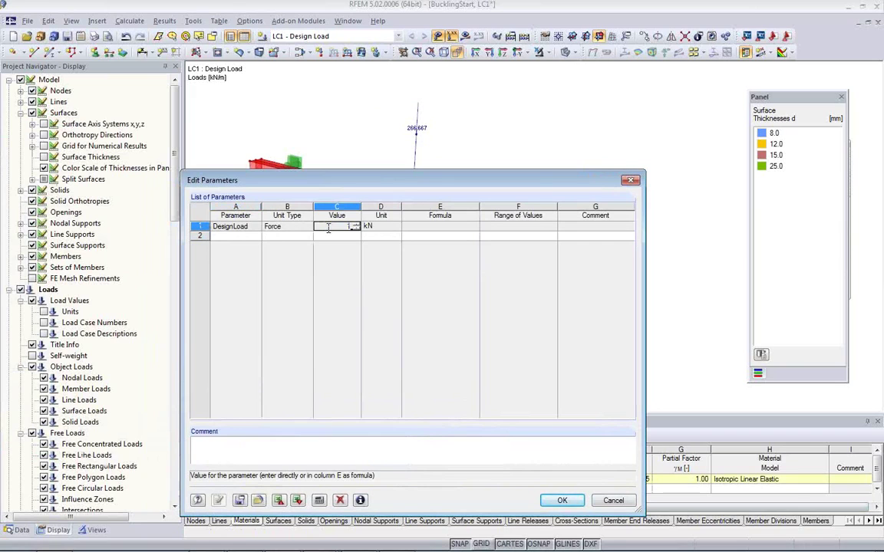
left_click(562, 501)
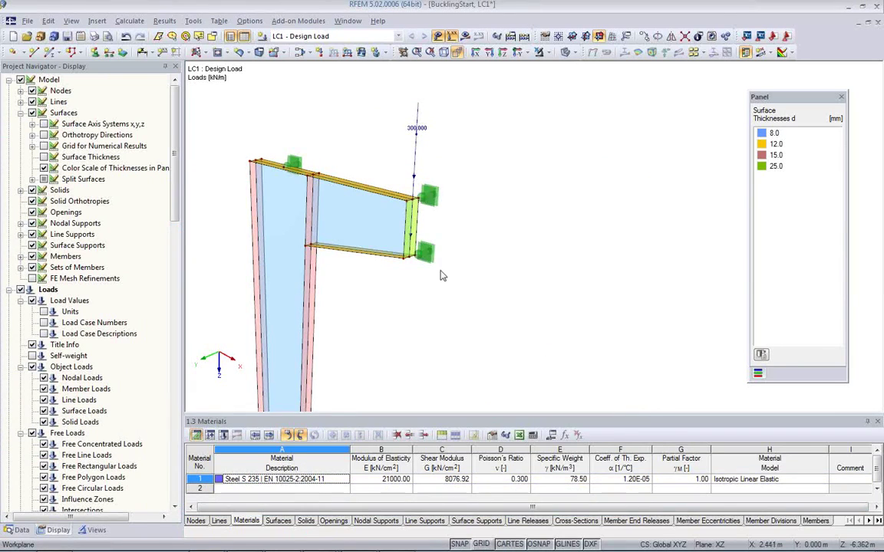
Step: Regenerate the FE mesh with the 0.050 m target element length, a diagonal ratio of 1.800 and combined triangles and quadrangles
middle_click_drag(394, 244, 438, 220)
mouse_move(477, 286)
middle_mouse_down("ctrl")
mouse_move(272, 242)
mouse_move(444, 251)
mouse_move(498, 273)
mouse_move(494, 281)
middle_mouse_up("ctrl")
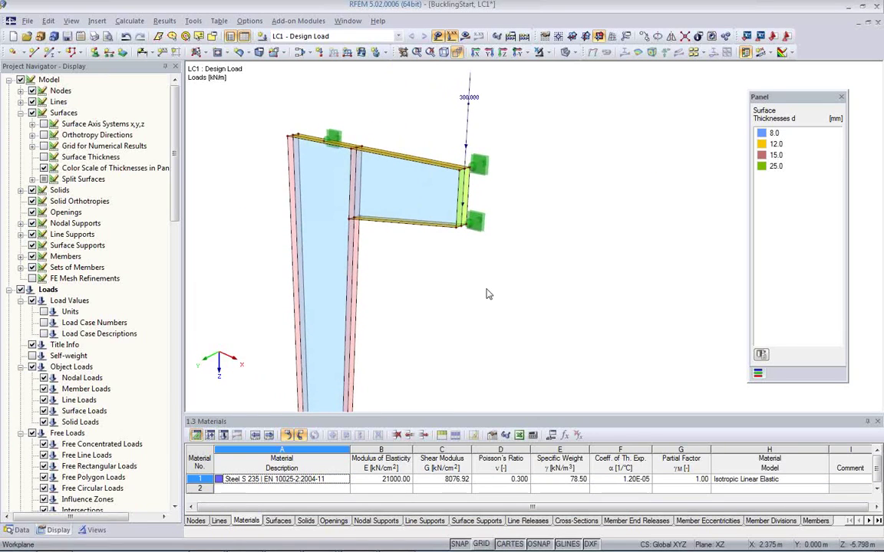
middle_click_drag(442, 265, 489, 294, "ctrl")
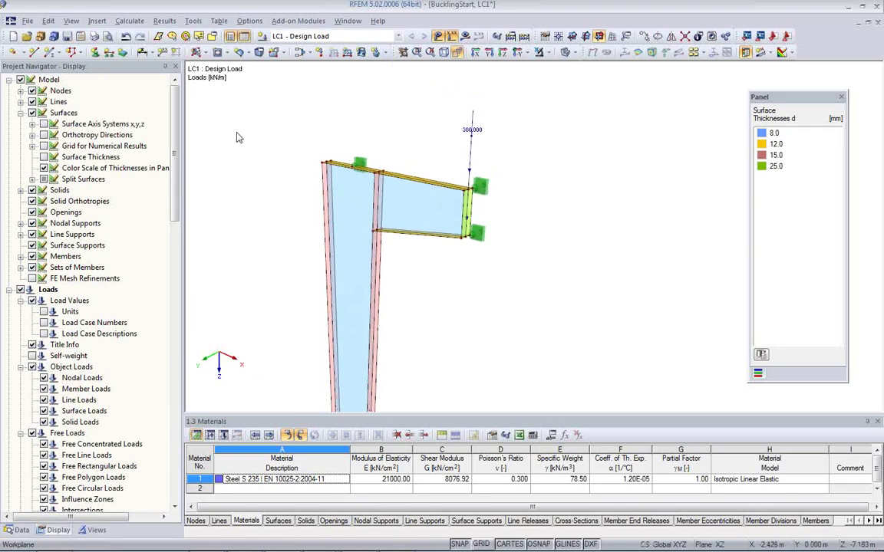
left_click(130, 21)
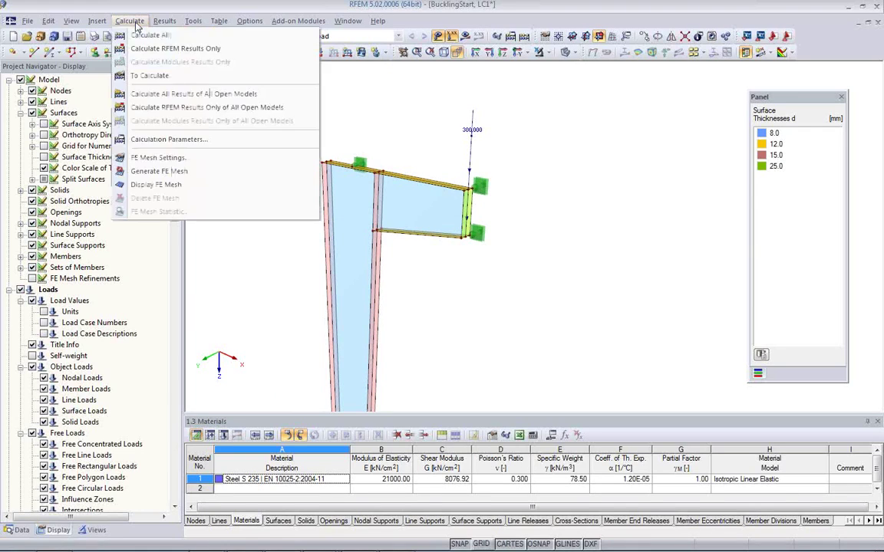
left_click(159, 158)
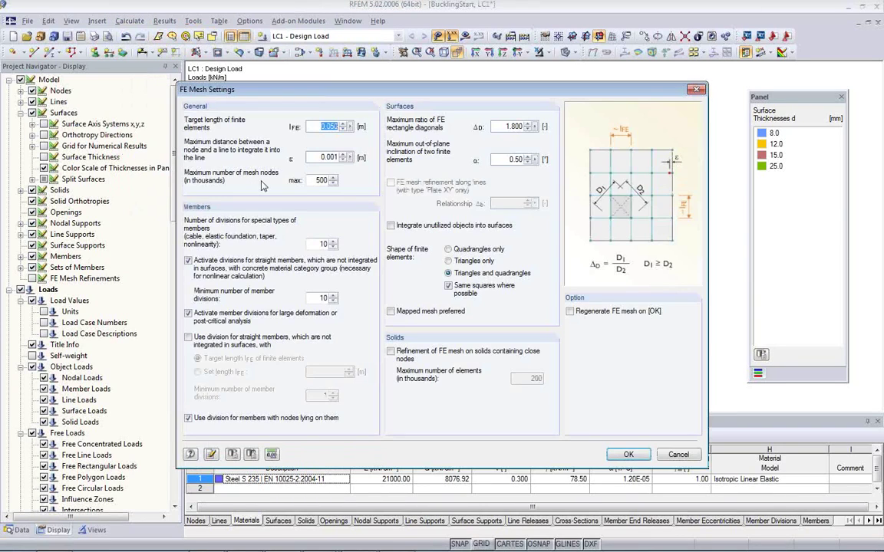
left_click(322, 128)
double_click(328, 127)
left_click(324, 127)
left_click(335, 158)
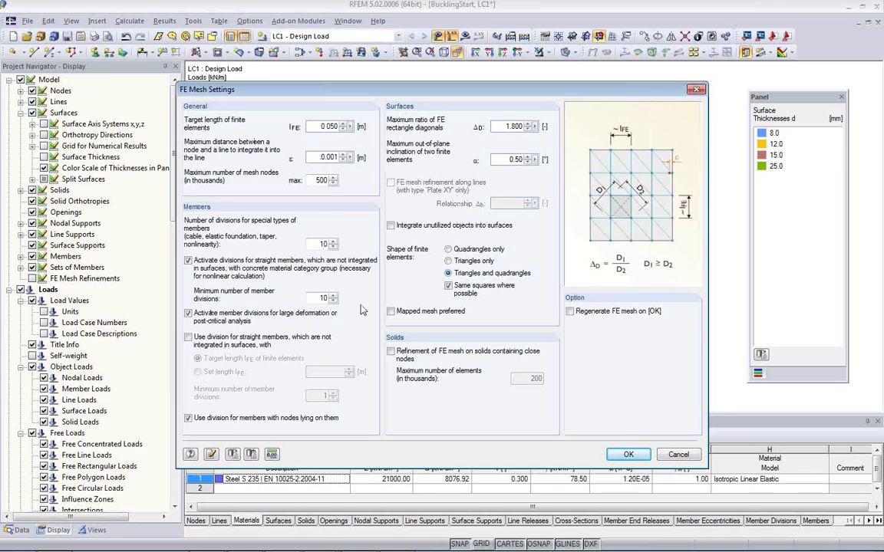
left_click(501, 127)
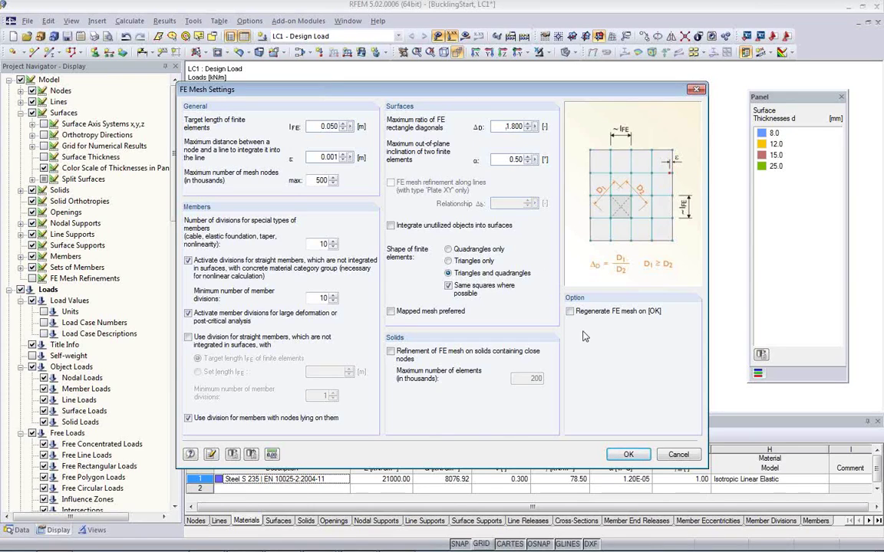
left_click(574, 308)
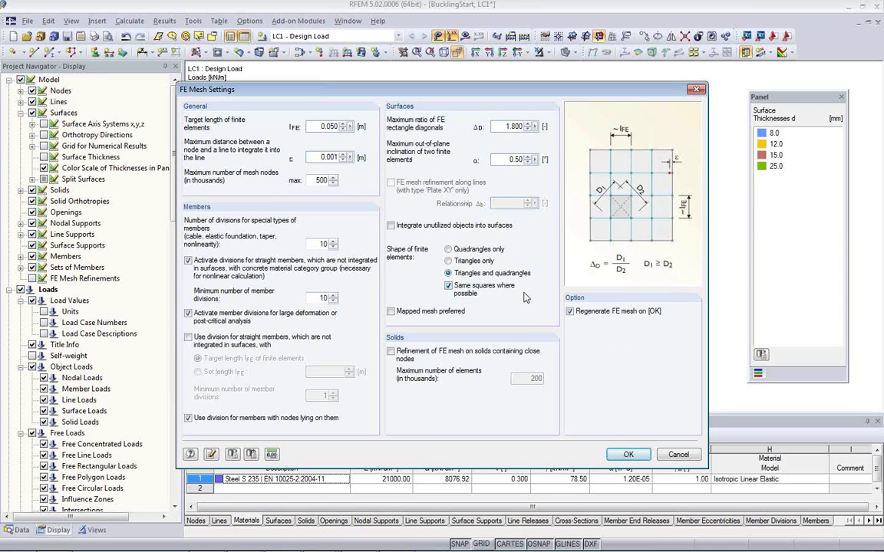
left_click(627, 456)
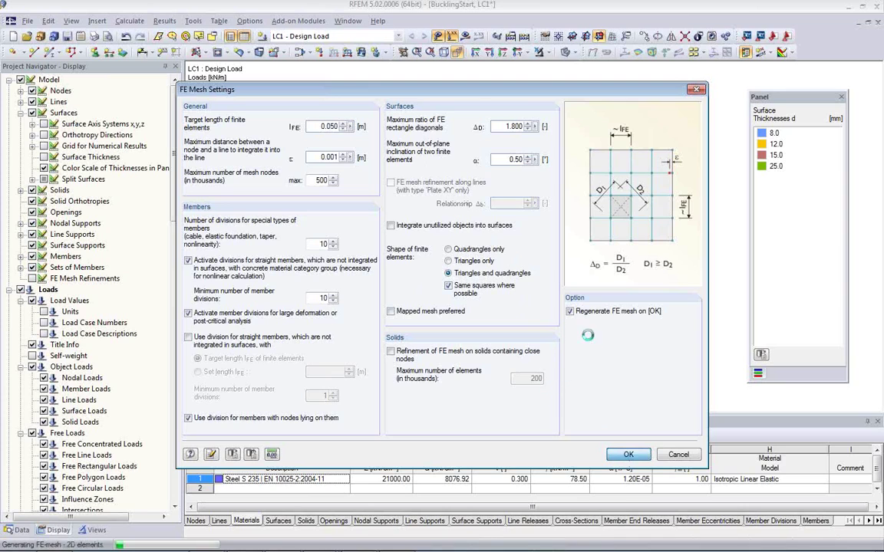
Step: Display the FE mesh on the surfaces and examine it on the webs and flanges around the frame corner
scroll(368, 240, "up", 3)
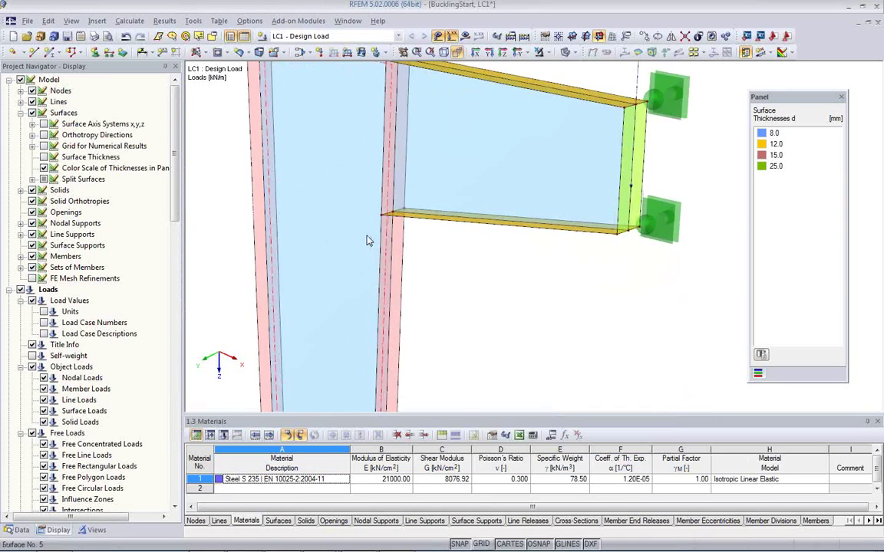
middle_click_drag(366, 240, 437, 273)
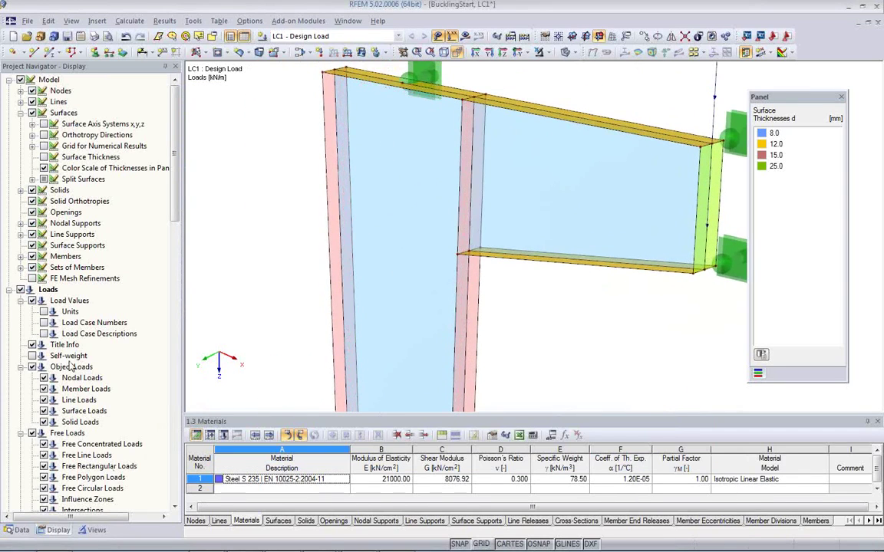
scroll(68, 318, "down", 2)
scroll(70, 318, "down", 4)
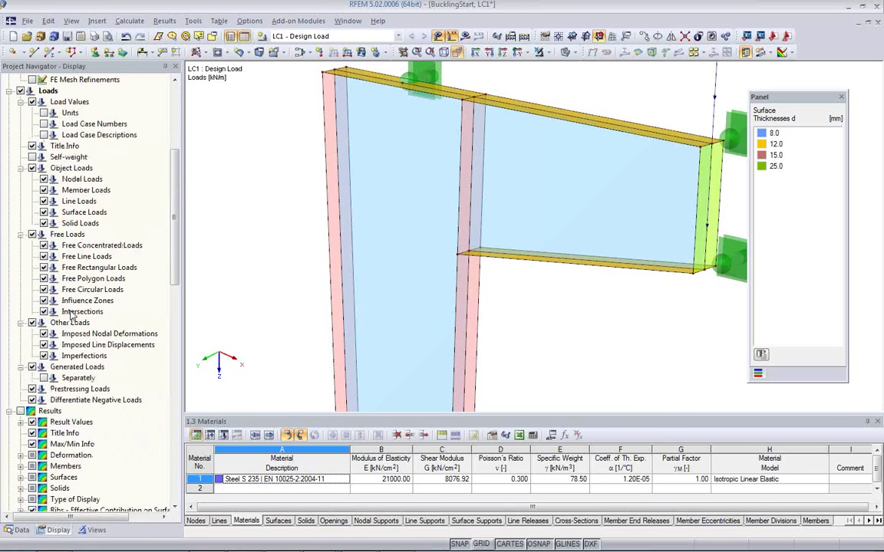
scroll(86, 359, "down", 5)
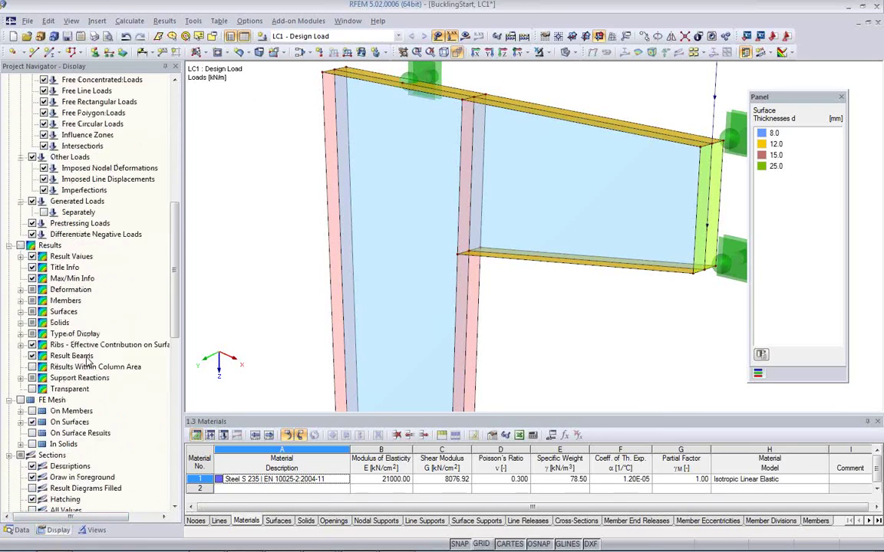
scroll(87, 359, "down", 3)
left_click(20, 300)
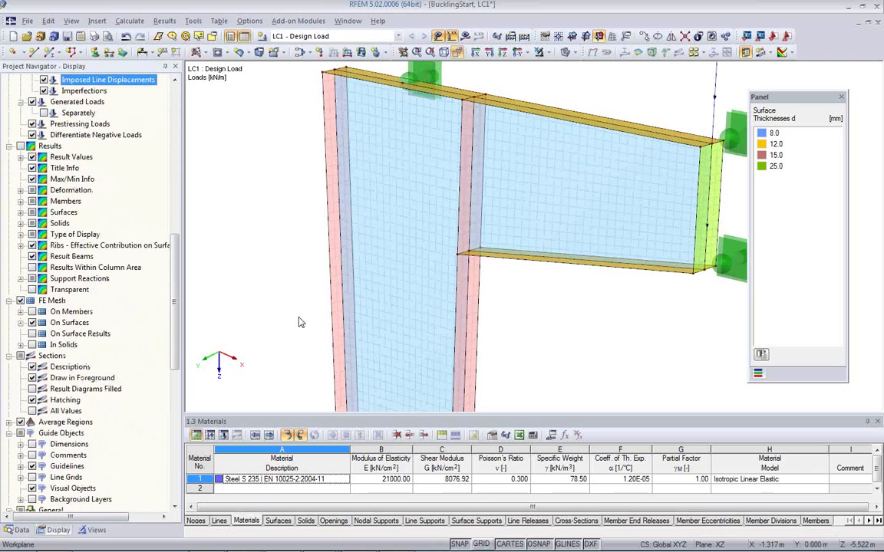
left_click(508, 297)
middle_click_drag(436, 263, 443, 339)
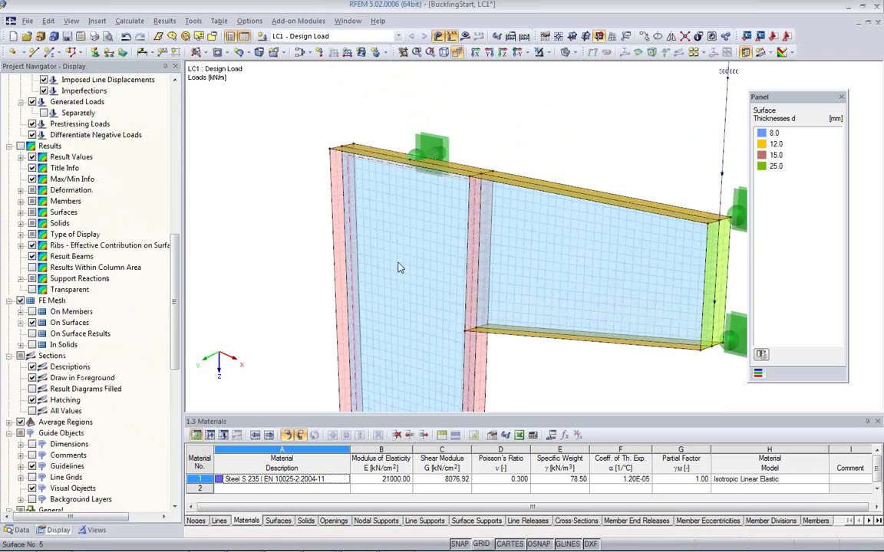
scroll(399, 268, "up", 2)
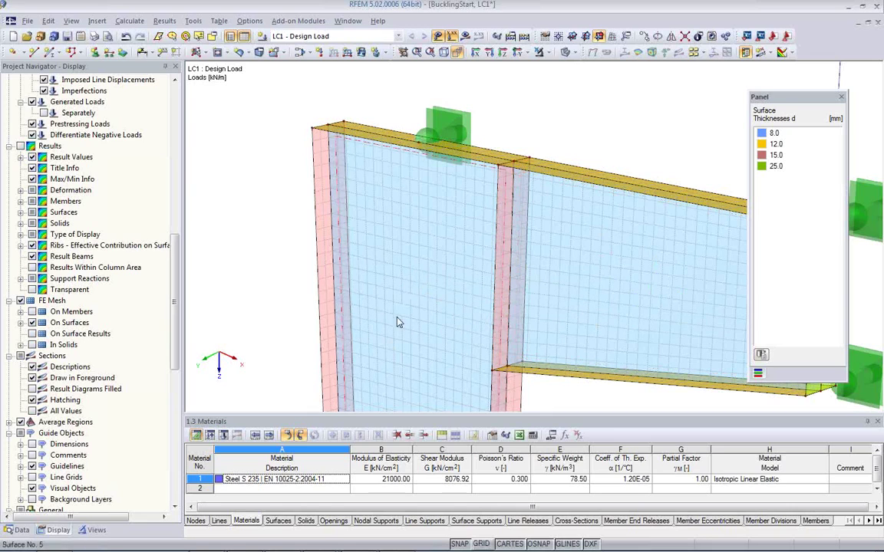
scroll(287, 177, "up", 2)
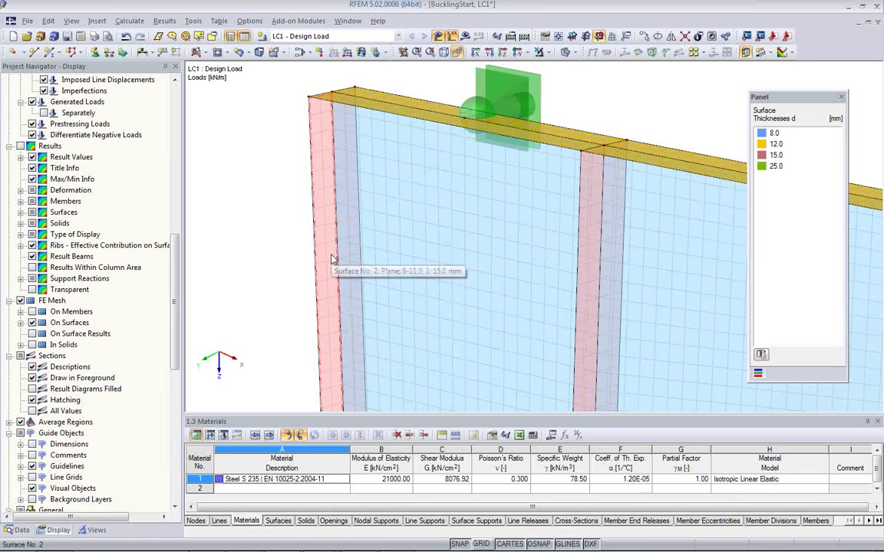
scroll(333, 257, "down", 3)
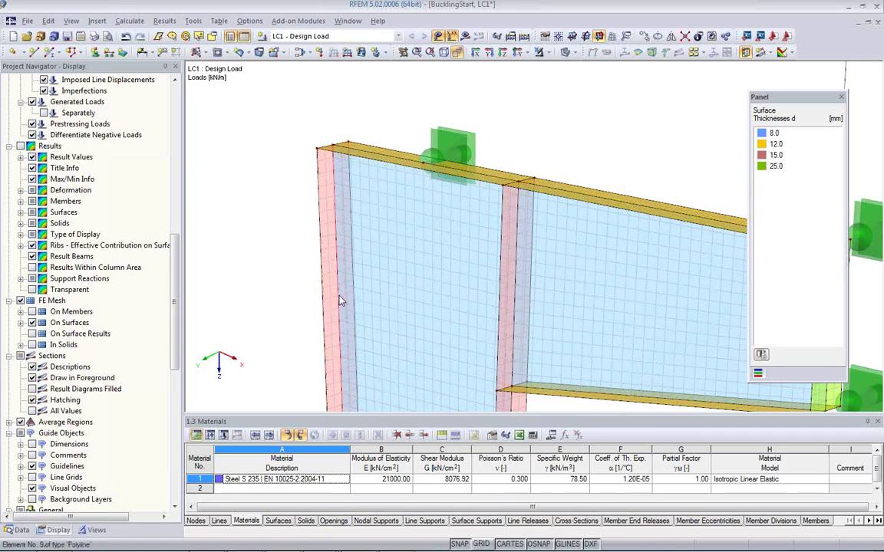
Step: Add an FE mesh refinement with a target FE length of 0.010 m to the outer column flange, surface 2
left_click(330, 296)
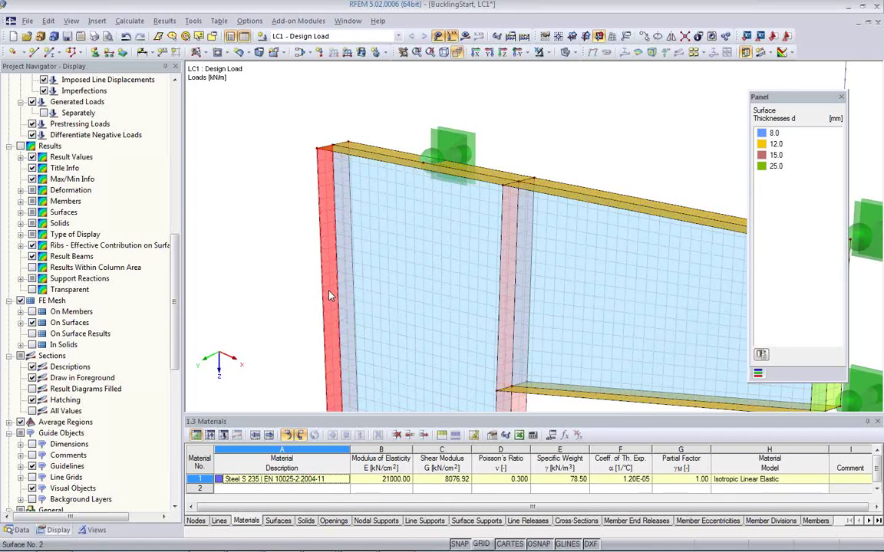
double_click(330, 296)
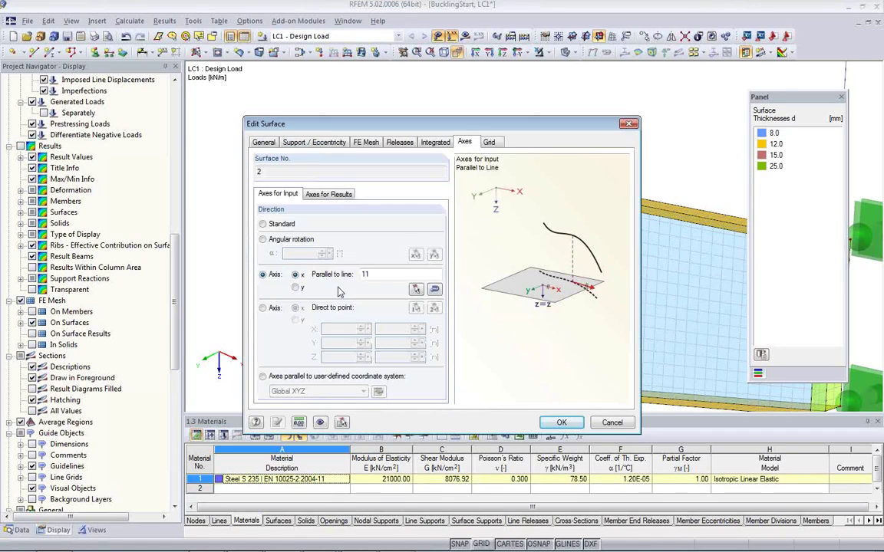
left_click(367, 143)
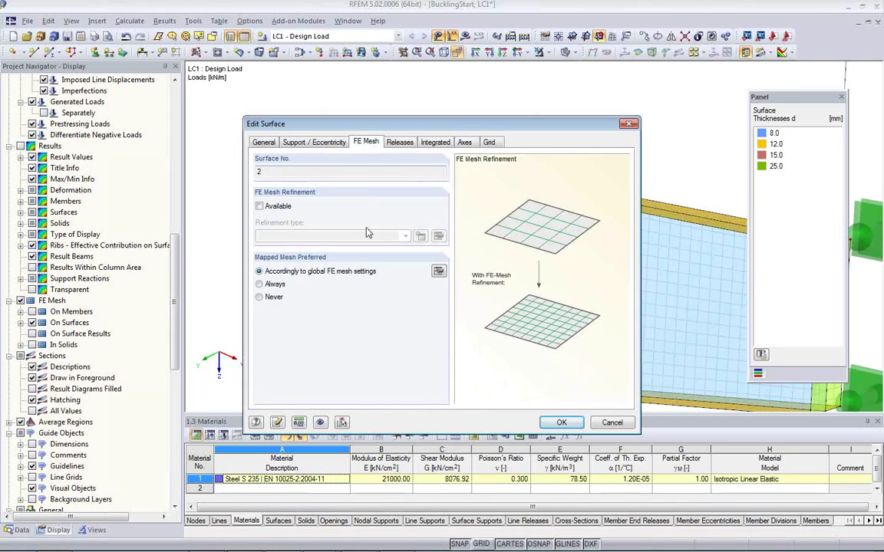
left_click(259, 206)
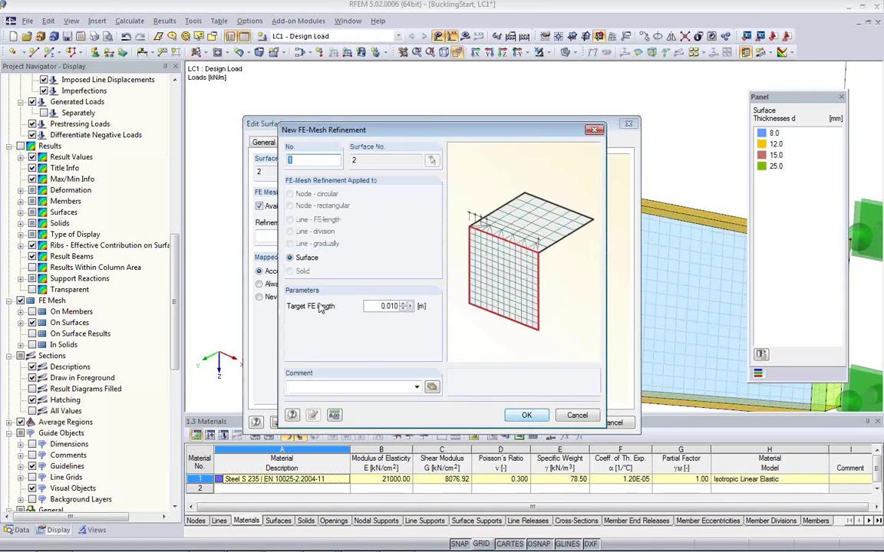
left_click(526, 415)
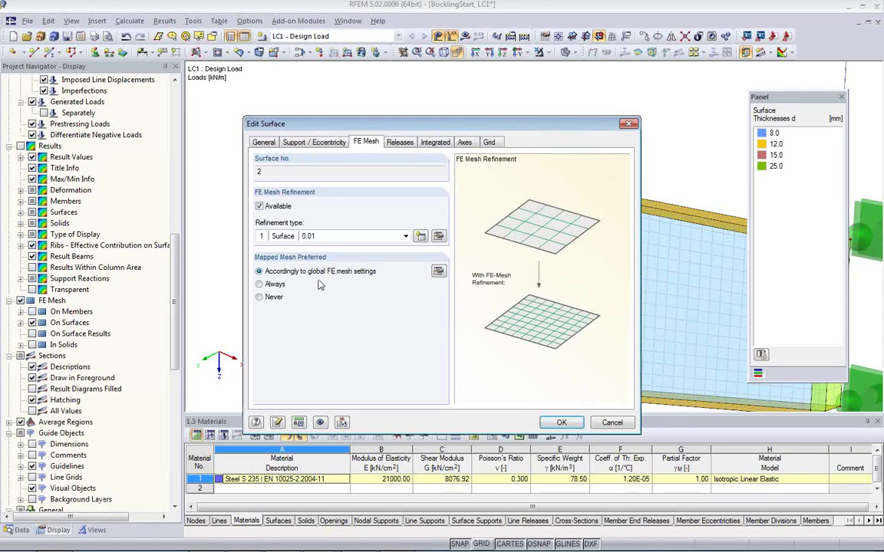
left_click(562, 423)
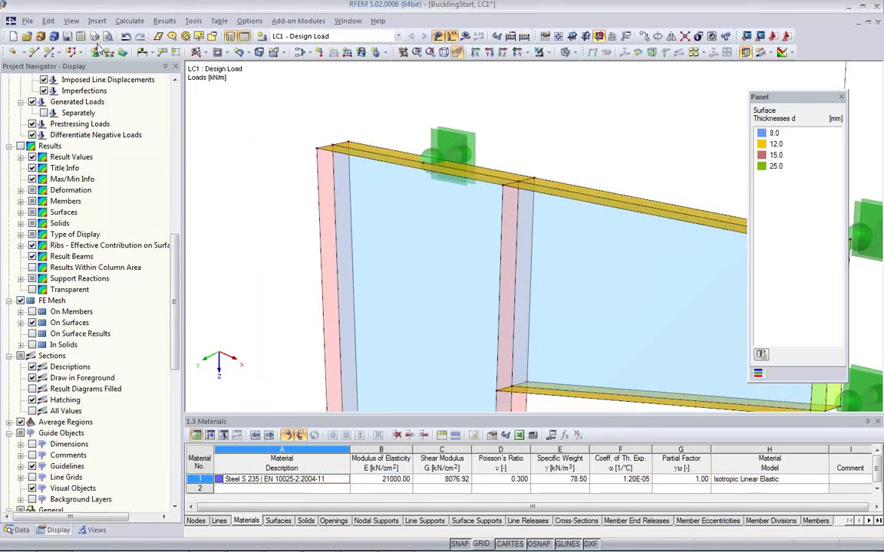
Step: Regenerate the FE mesh with the unchanged global settings and examine the transition between the refined flange and the adjoining web
left_click(129, 20)
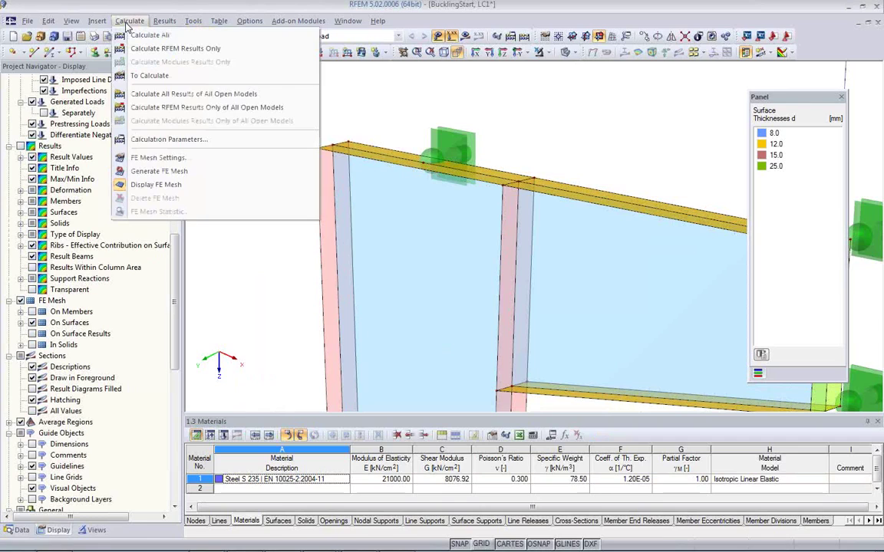
left_click(153, 158)
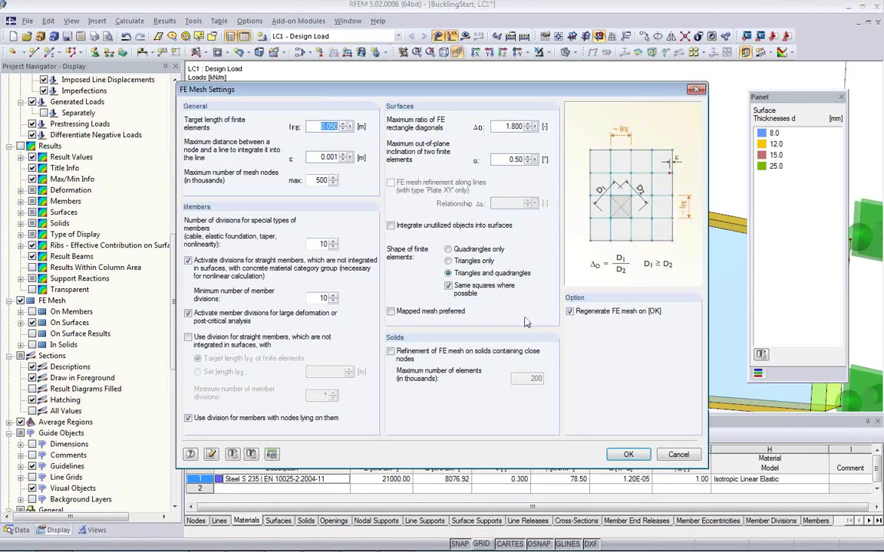
left_click(628, 454)
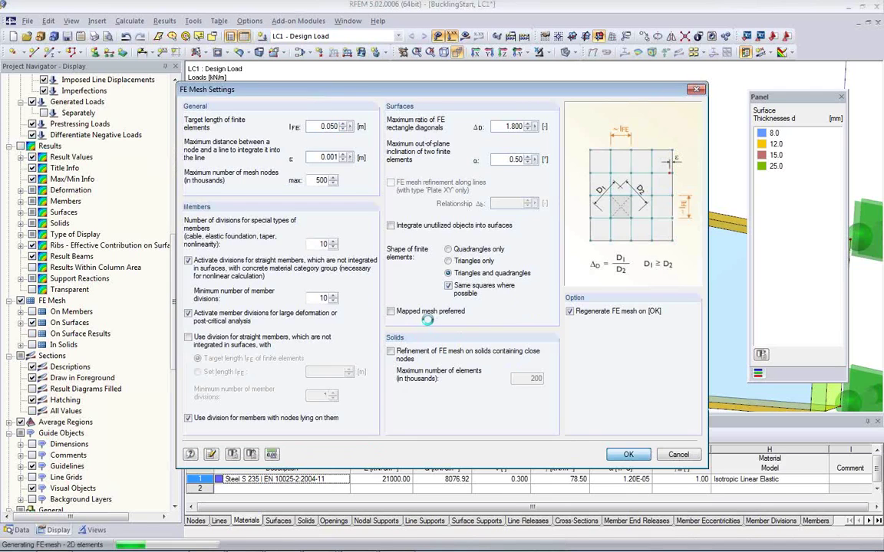
scroll(275, 233, "up", 5)
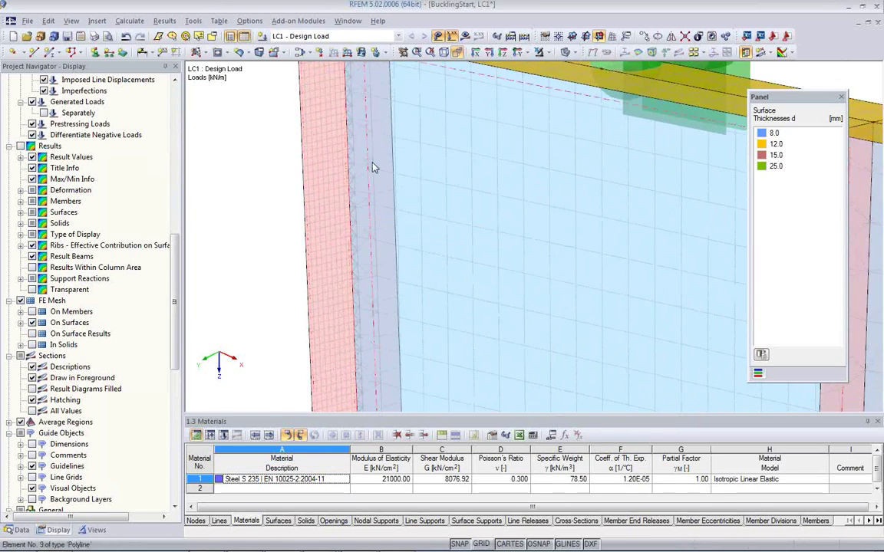
scroll(371, 179, "up", 3)
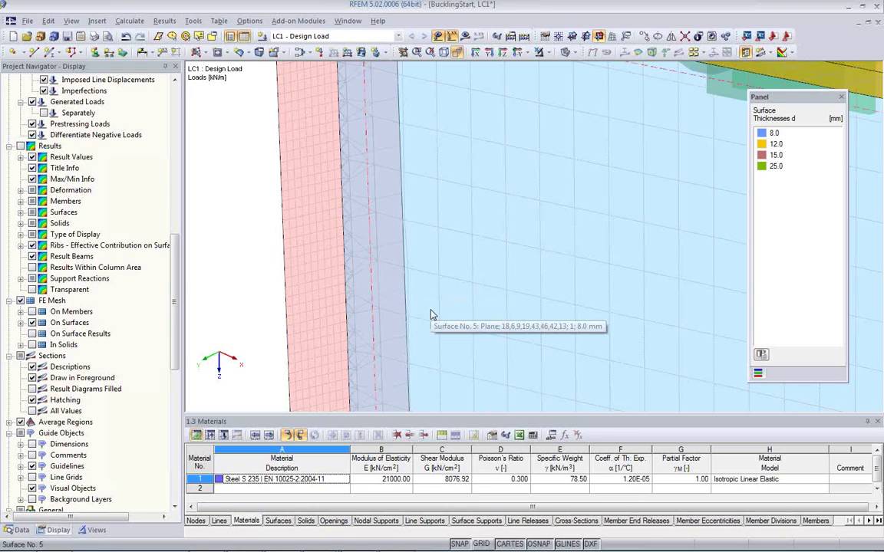
scroll(430, 307, "down", 2)
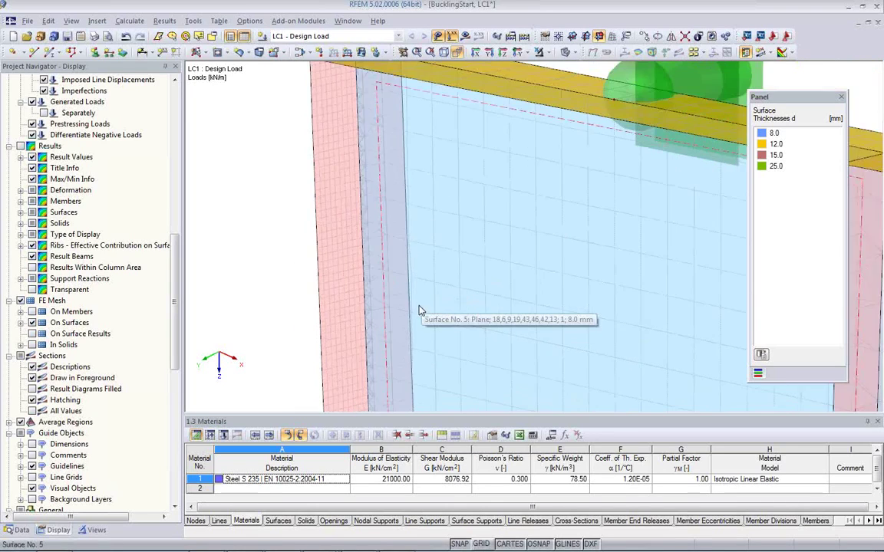
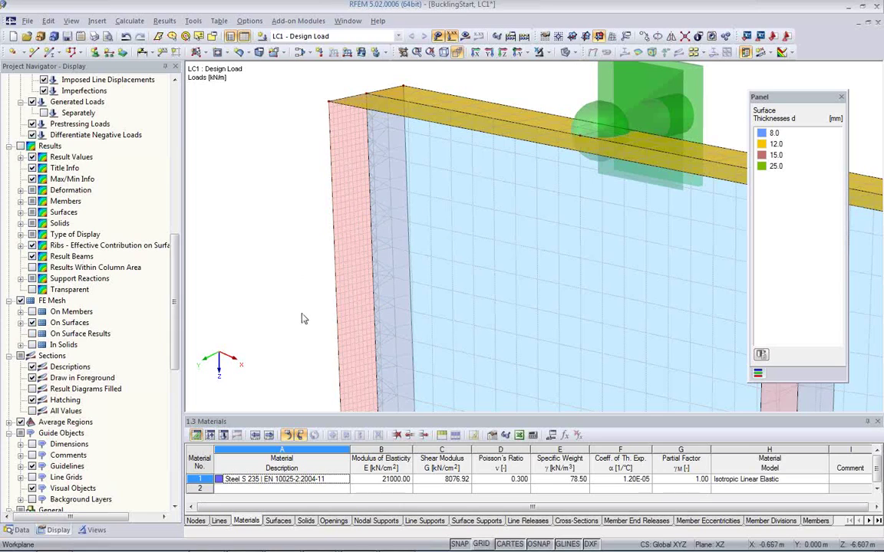
Step: Delete the 0.01 surface FE mesh refinement from the outer column flange
left_click(22, 531)
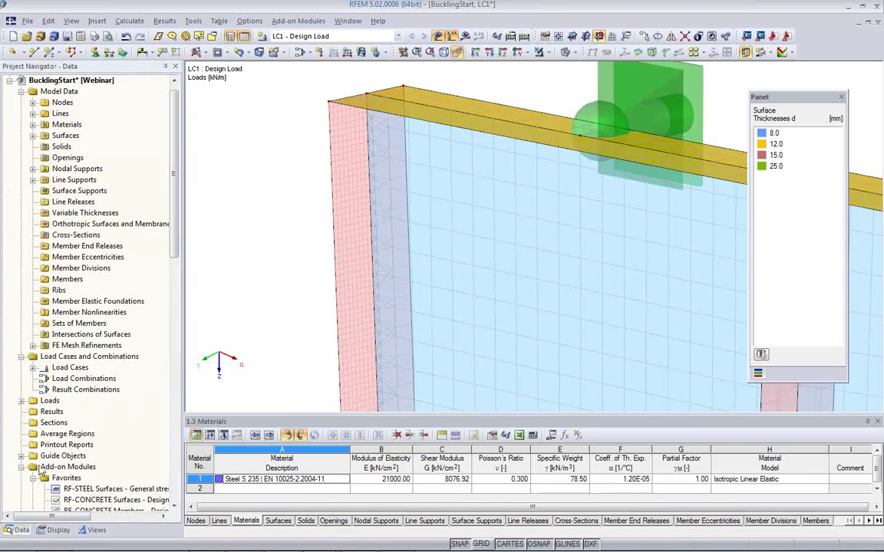
left_click(34, 346)
left_click(86, 356)
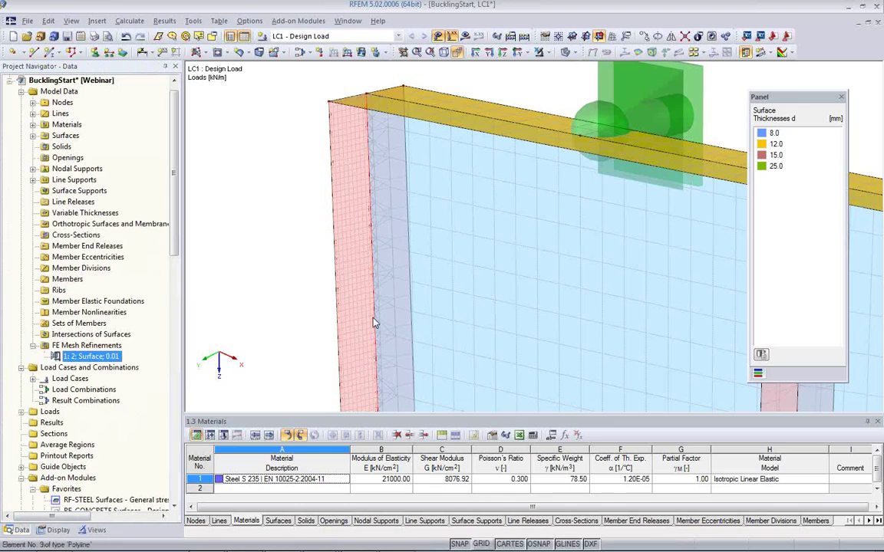
key("Delete")
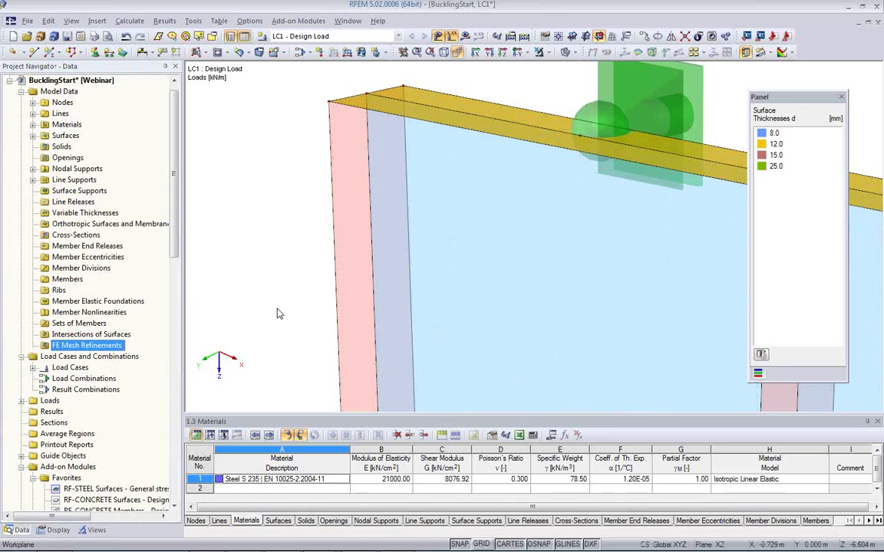
left_click(288, 292)
Step: Generate the FE mesh again without any refinement and check it on the column and beam surfaces
scroll(292, 284, "down", 2)
scroll(293, 285, "down", 1)
middle_click_drag(555, 333, 485, 253)
scroll(485, 253, "down", 1)
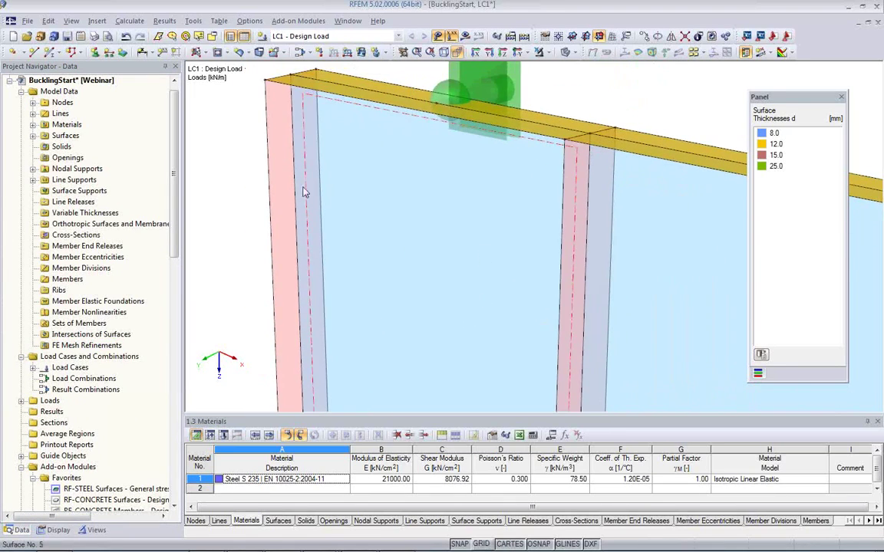
left_click(129, 21)
left_click(152, 173)
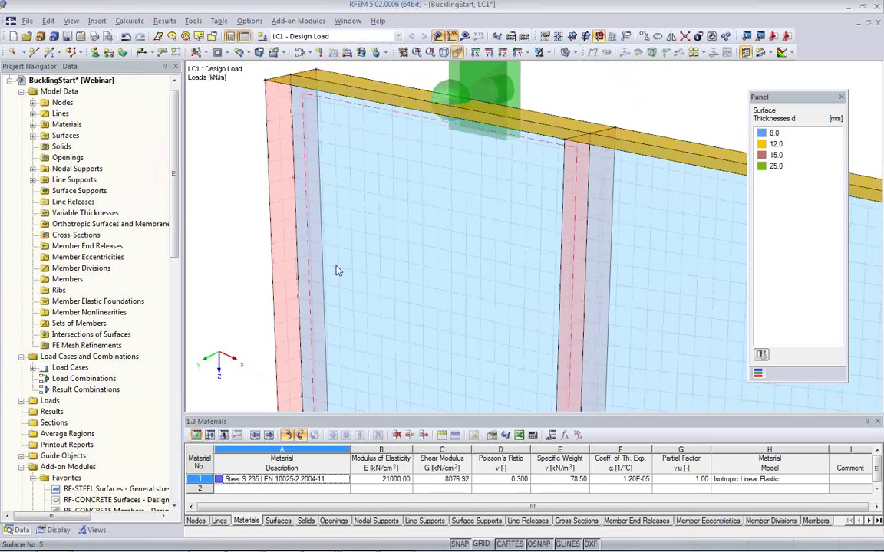
scroll(337, 267, "down", 3)
middle_click_drag(481, 318, 450, 193)
scroll(486, 269, "down", 4)
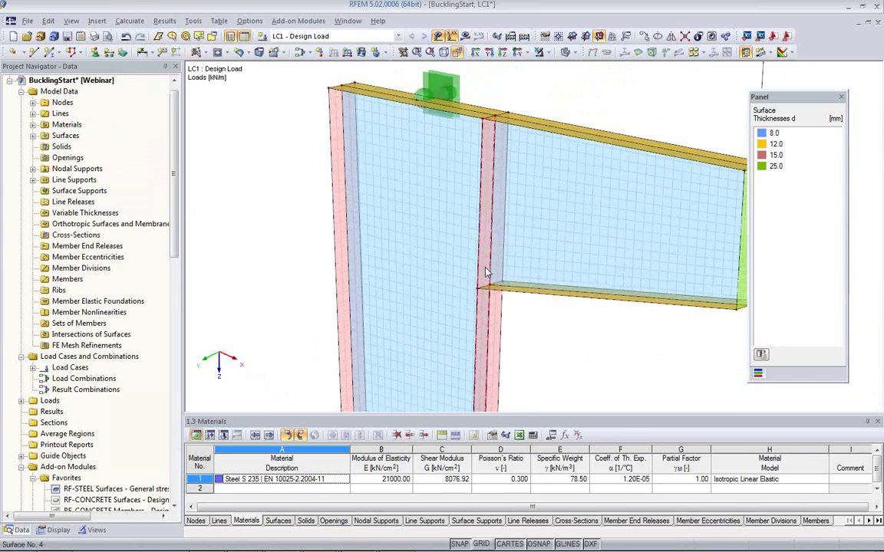
middle_click_drag(409, 310, 389, 267)
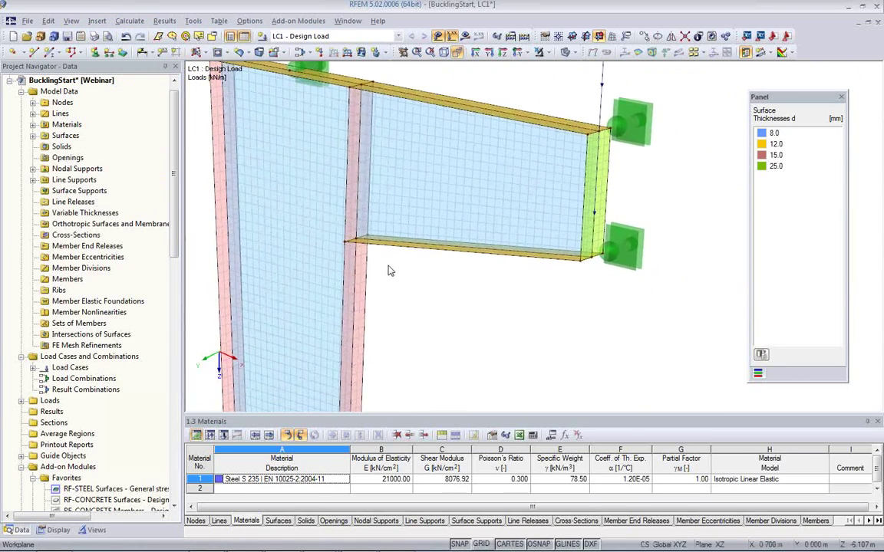
scroll(388, 267, "down", 2)
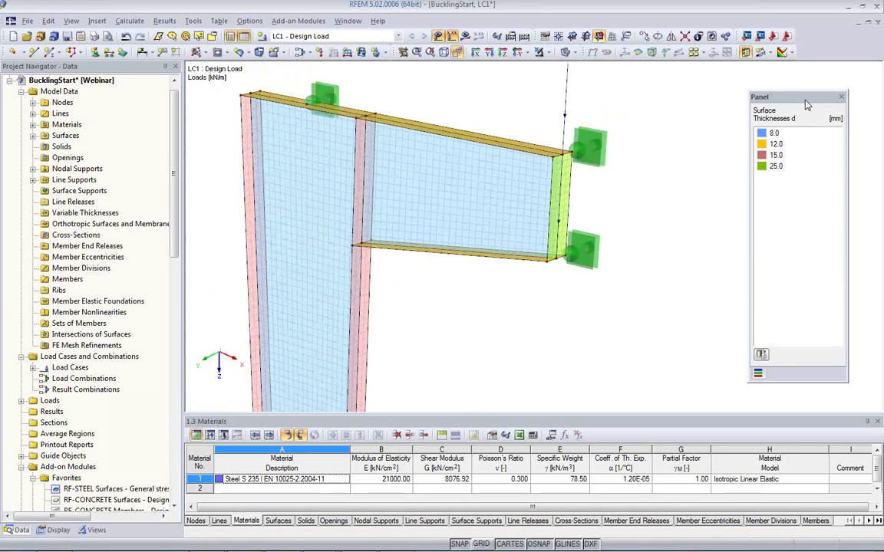
left_click_drag(805, 101, 777, 96)
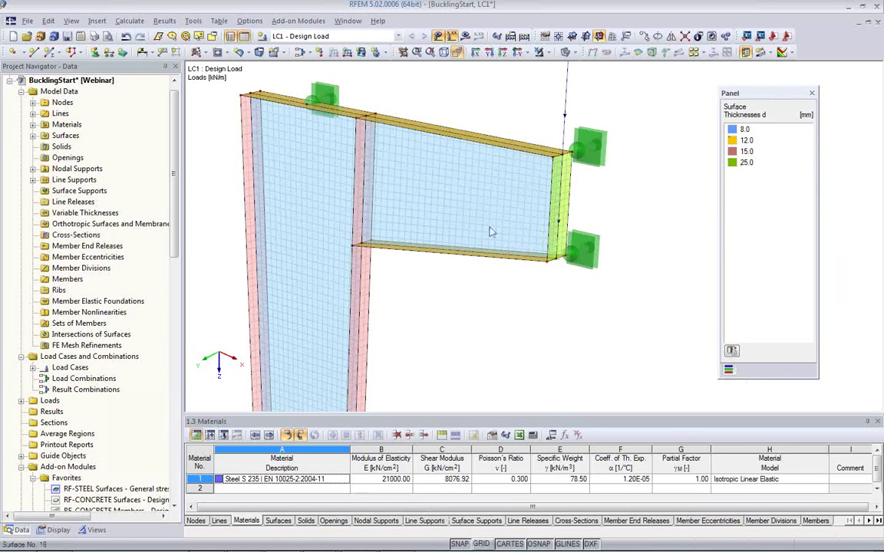
Step: Preview the rendering colored by materials, and switch it back to coloring by surface thickness
left_click(93, 530)
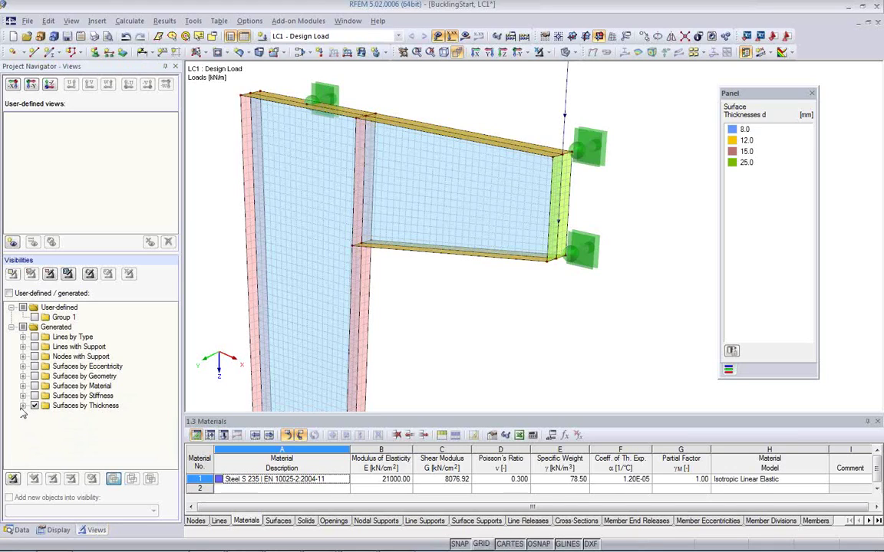
left_click(58, 531)
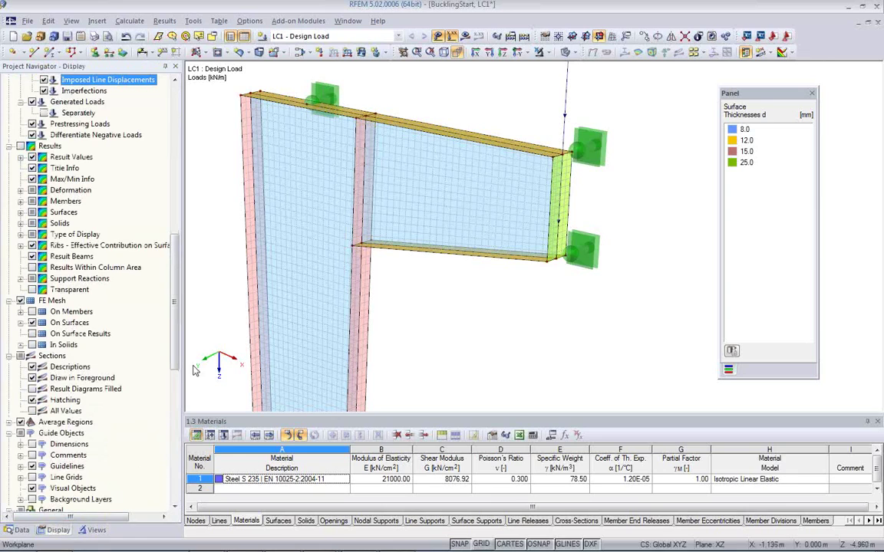
scroll(175, 337, "down", 12)
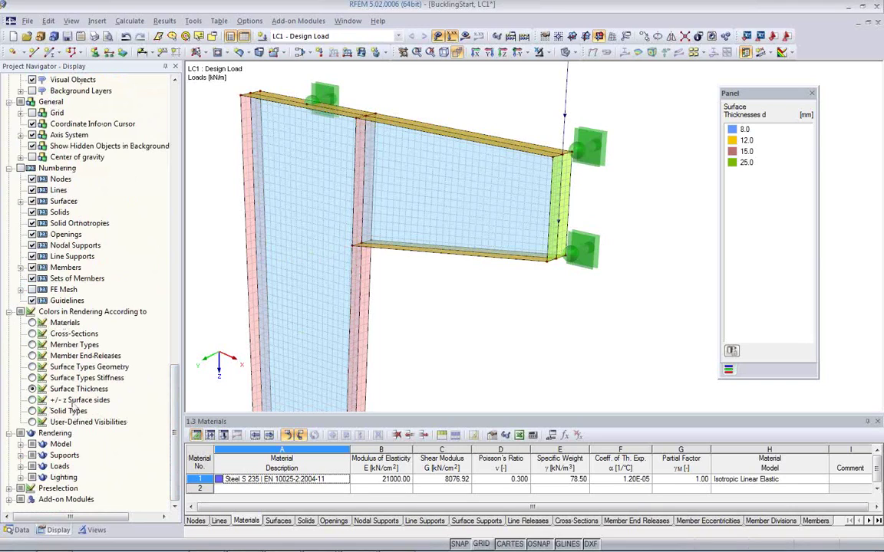
left_click(32, 323)
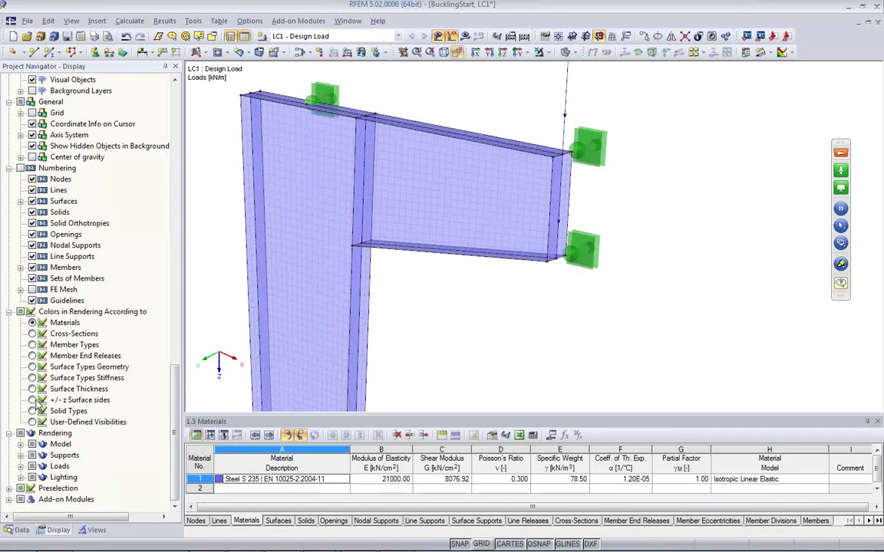
left_click(32, 389)
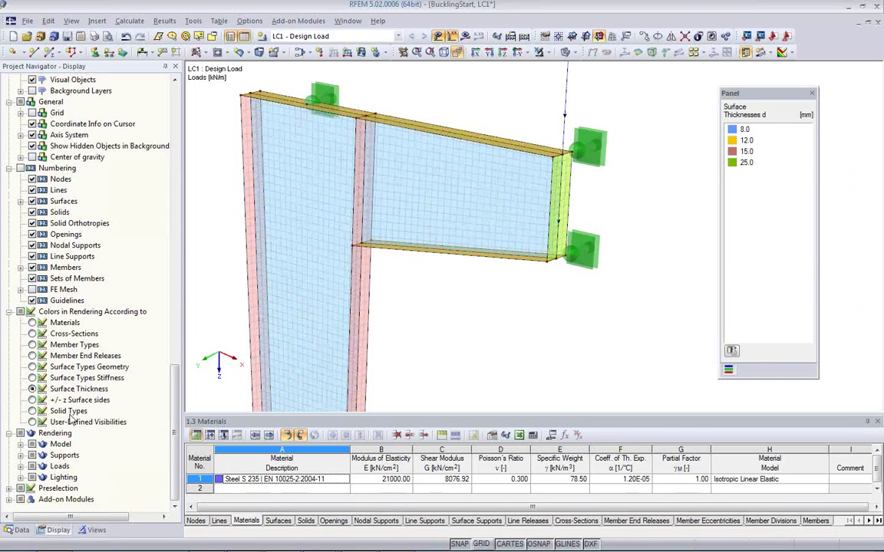
Step: Color the rendering by +/- z surface sides to examine the surface orientation from several angles, and restore the surface thickness colors
left_click(32, 400)
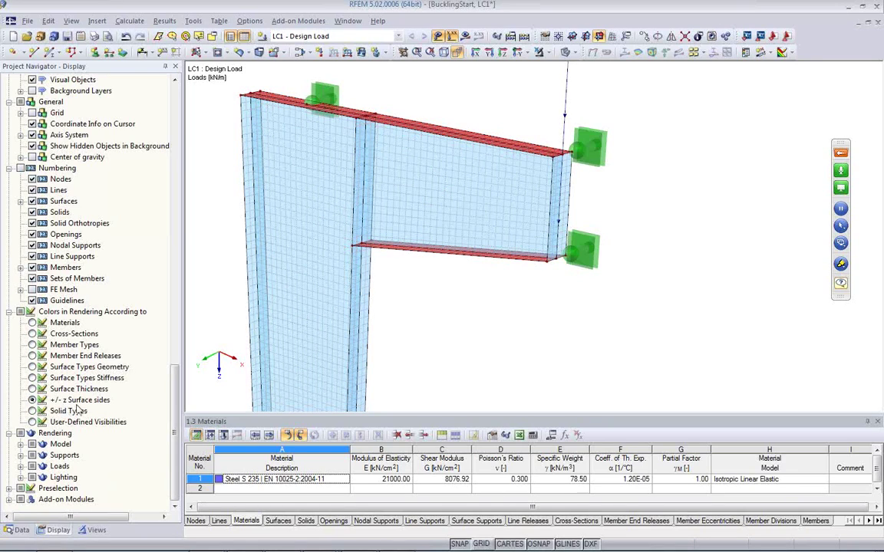
middle_click_drag(456, 332, 407, 237, "ctrl")
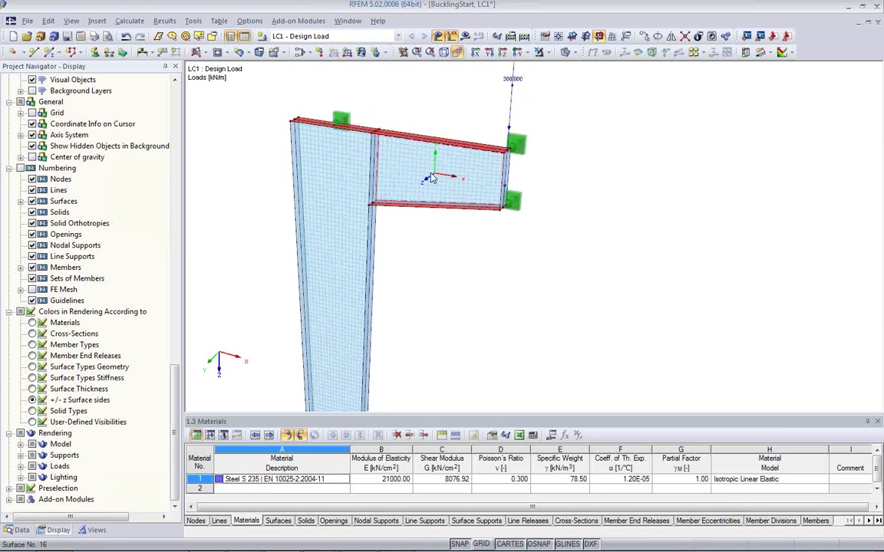
middle_click_drag(434, 186, 446, 300, "ctrl")
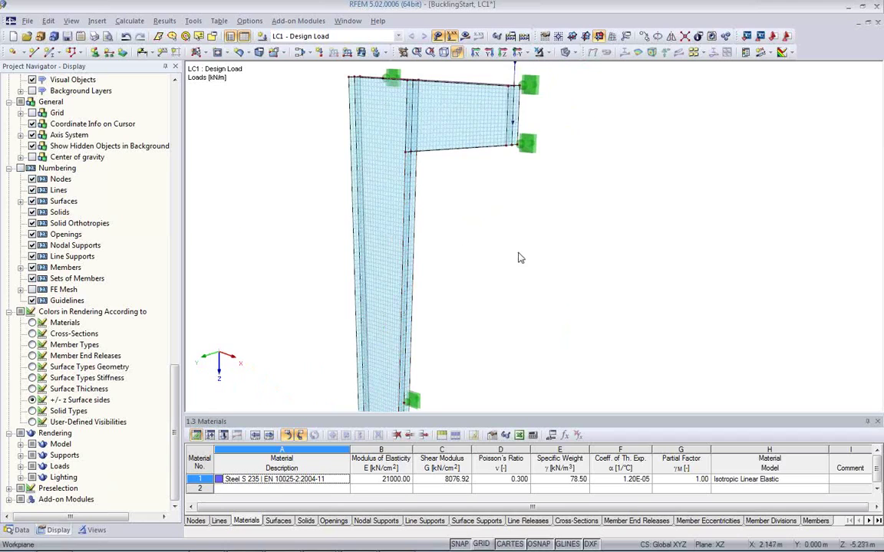
middle_click_drag(615, 263, 504, 261, "ctrl")
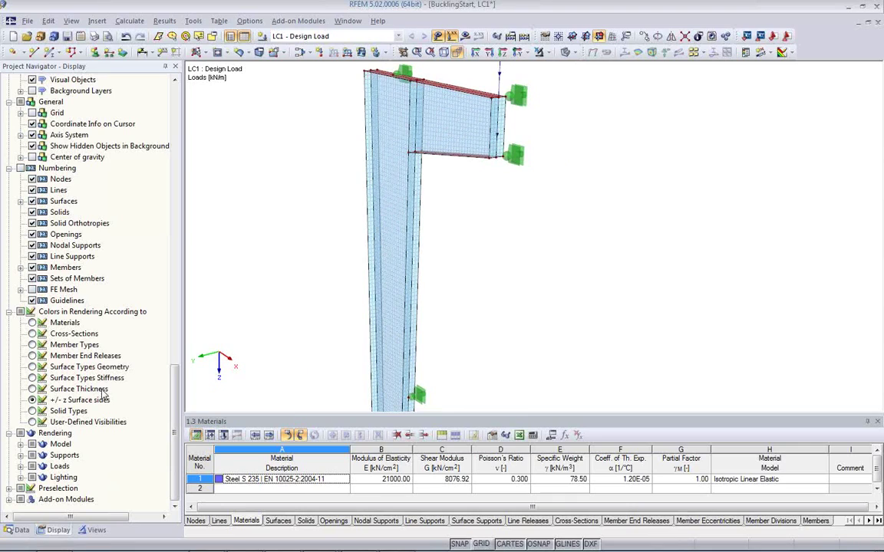
left_click(32, 389)
middle_click_drag(464, 304, 450, 357)
scroll(481, 282, "up", 2)
scroll(476, 280, "down", 2)
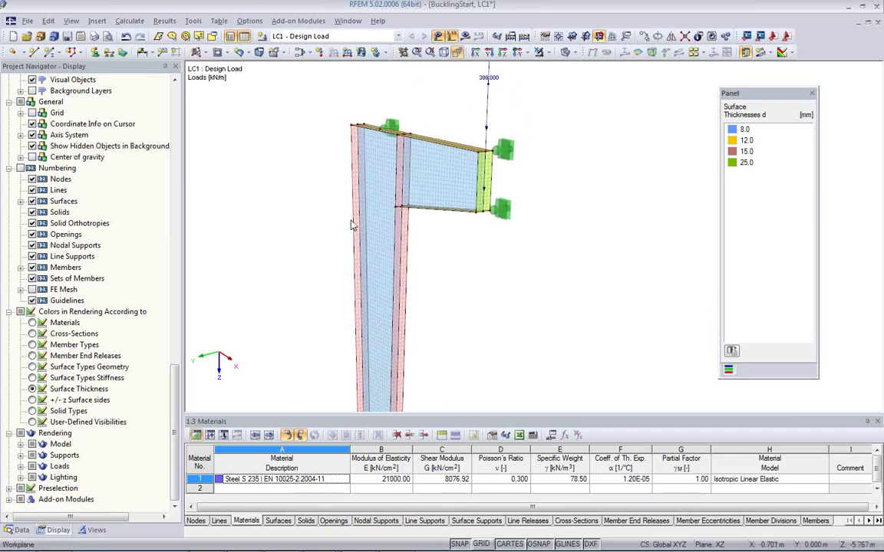
Step: Calculate load case LC1 - Design Load and display its results on the frame
left_click(465, 40)
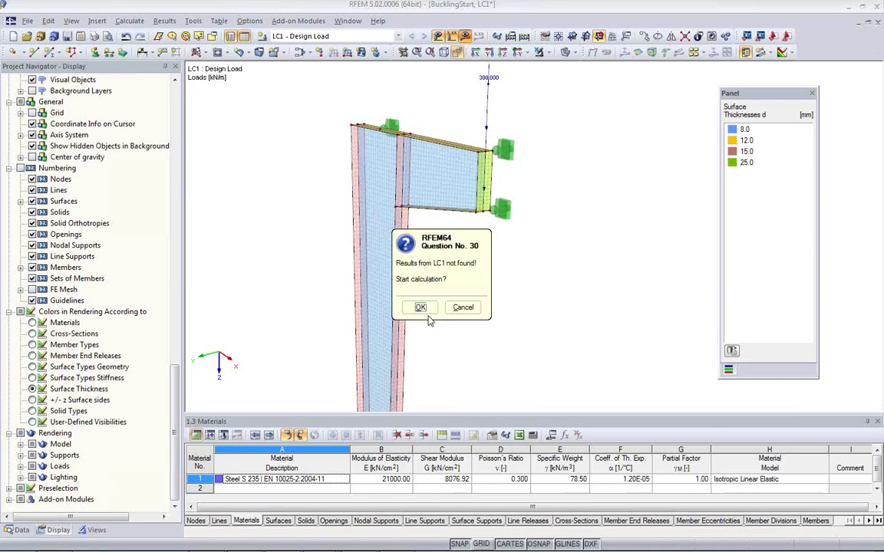
key("Return")
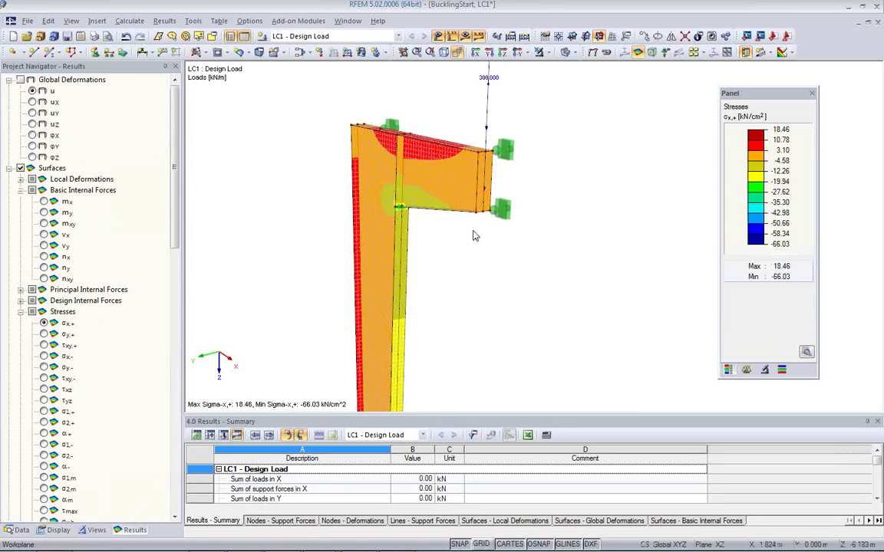
middle_click_drag(476, 239, 508, 252, "ctrl")
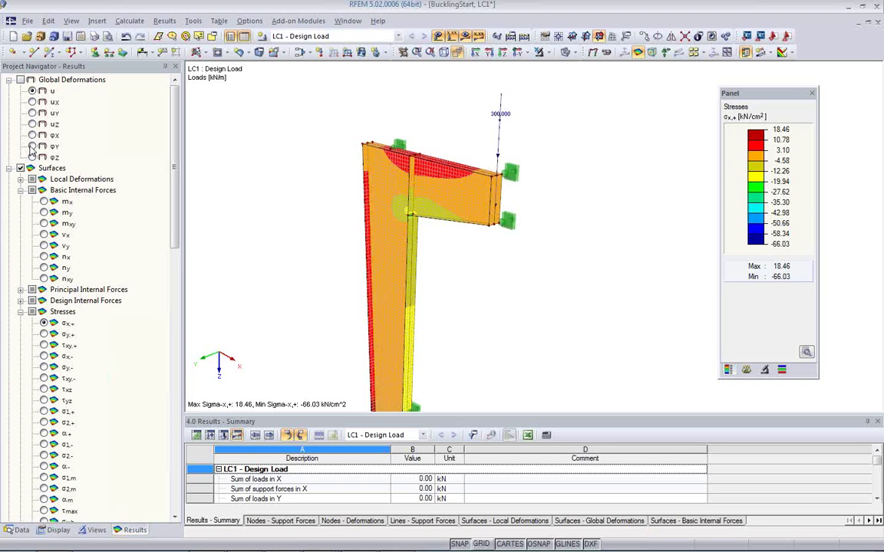
Step: Display the global deformations u for LC1, hide the loads, and examine the deformed frame from the side and at an angle
left_click(21, 80)
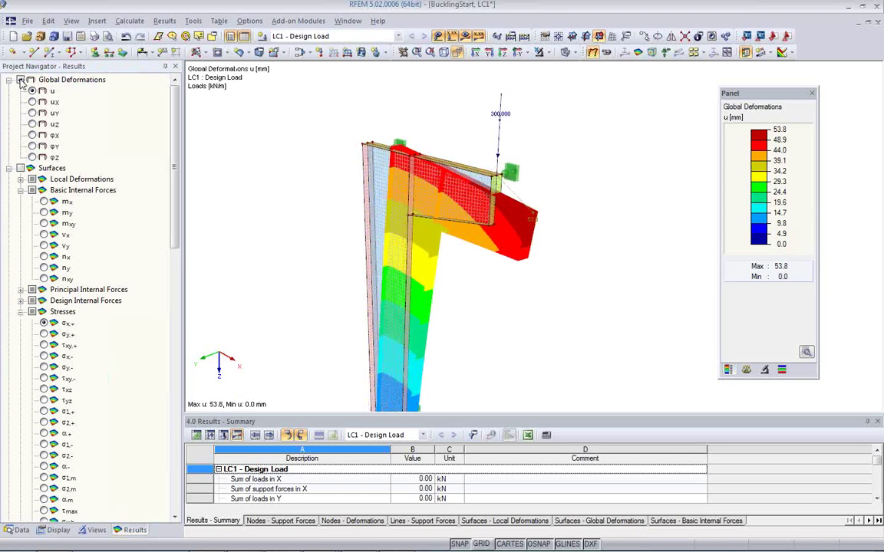
middle_click_drag(486, 268, 314, 239, "ctrl")
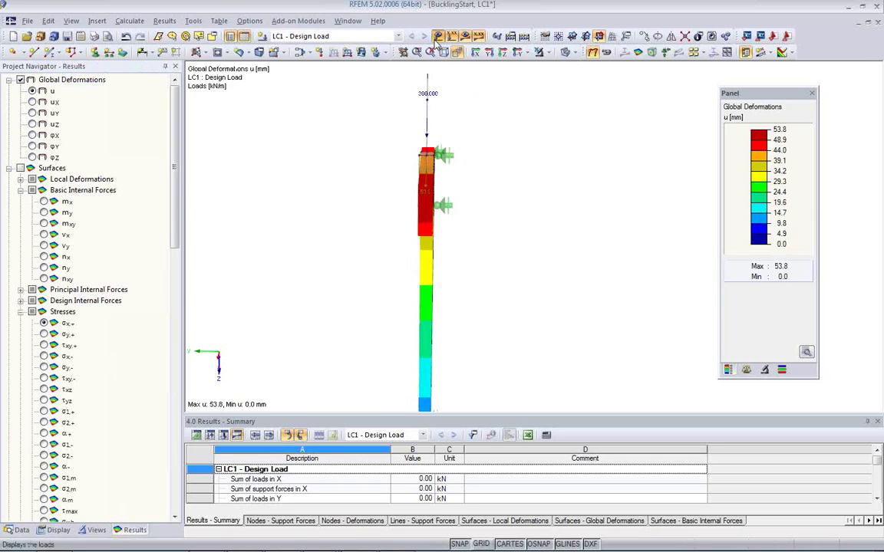
left_click(439, 38)
middle_click_drag(458, 198, 584, 201, "ctrl")
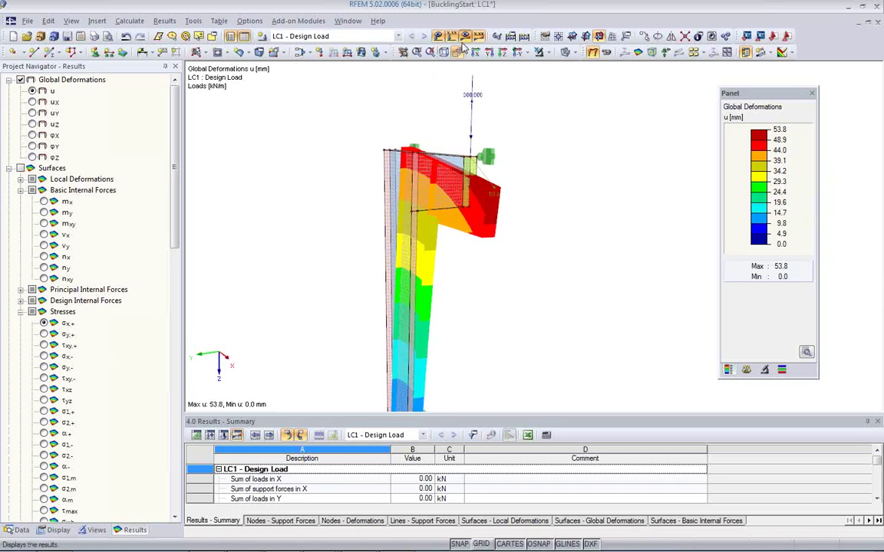
left_click(440, 39)
middle_click_drag(499, 290, 299, 242, "ctrl")
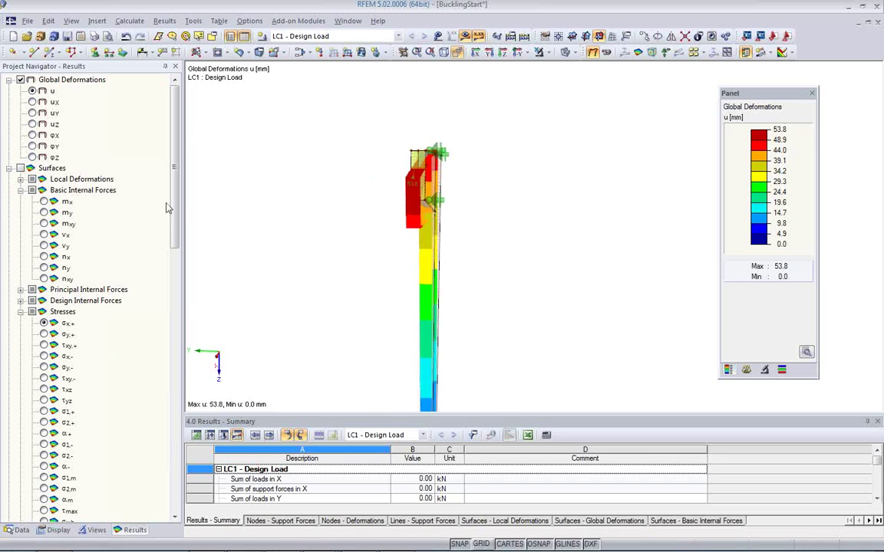
Step: Check the global deformation components uY and uX on the frame, and return to the total deformation u
left_click(32, 113)
middle_click_drag(315, 221, 491, 271, "ctrl")
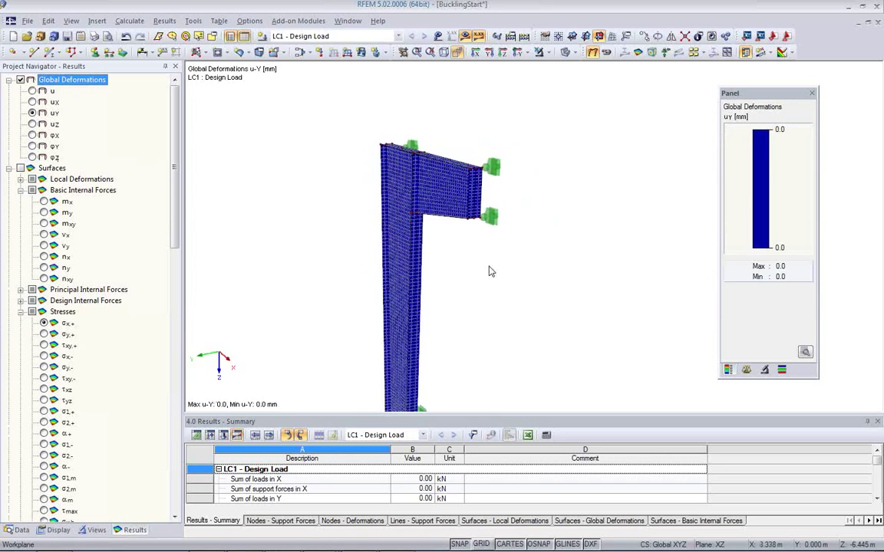
left_click(32, 102)
middle_click_drag(421, 234, 576, 268, "ctrl")
left_click(32, 90)
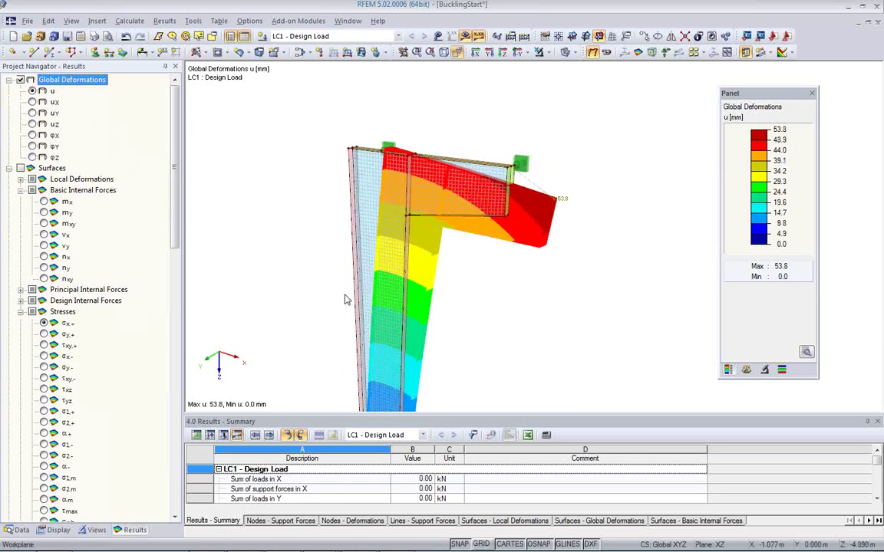
middle_click_drag(477, 329, 435, 283, "ctrl")
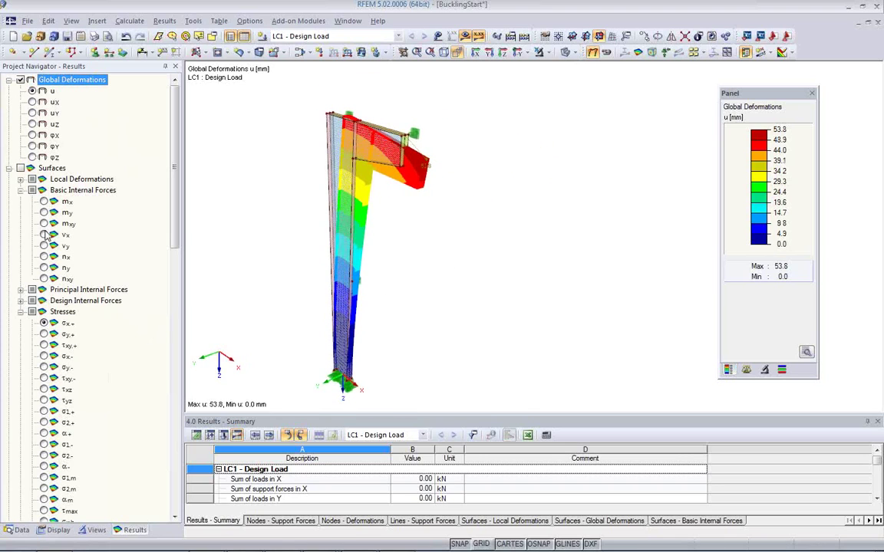
Step: Display the surface moments mx and my and inspect them around the beam-column corner
left_click(44, 201)
middle_click_drag(402, 224, 530, 201, "ctrl")
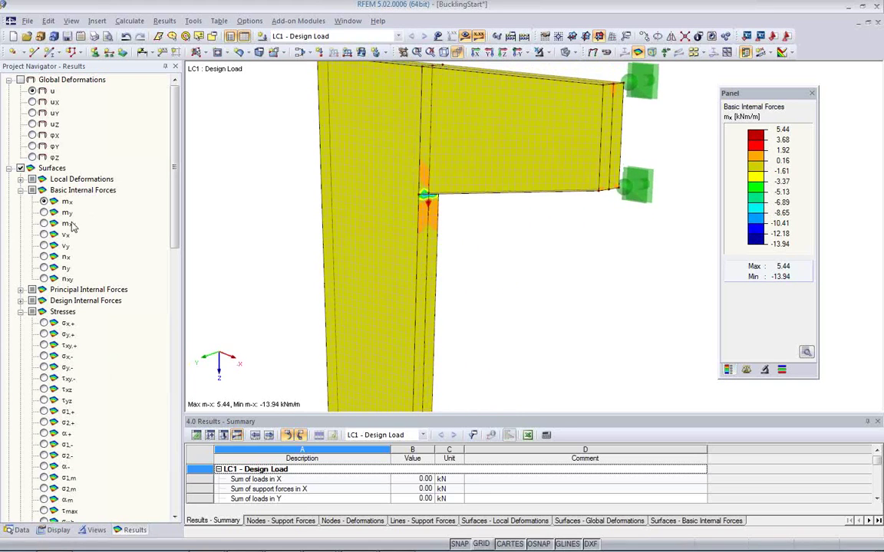
left_click(44, 212)
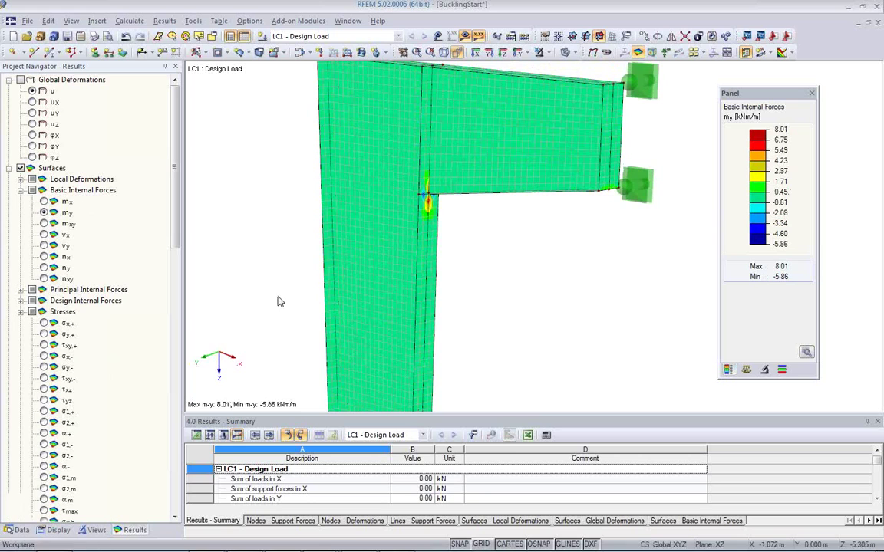
Step: Display the surface axial force nx and examine its distribution at the beam-column corner and down the column flanges
left_click(44, 256)
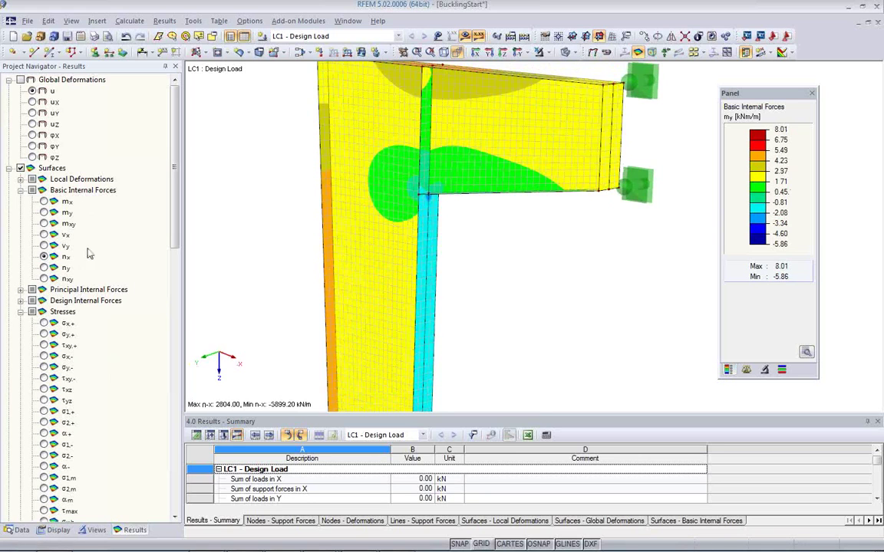
middle_click_drag(494, 231, 535, 250, "ctrl")
middle_click_drag(544, 365, 572, 204)
middle_click_drag(511, 304, 504, 336)
scroll(452, 270, "down", 4)
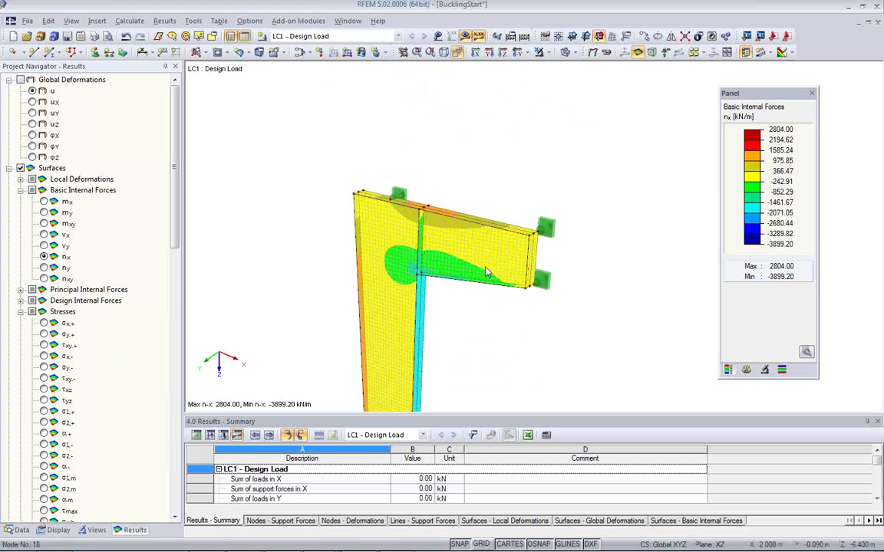
scroll(436, 240, "up", 4)
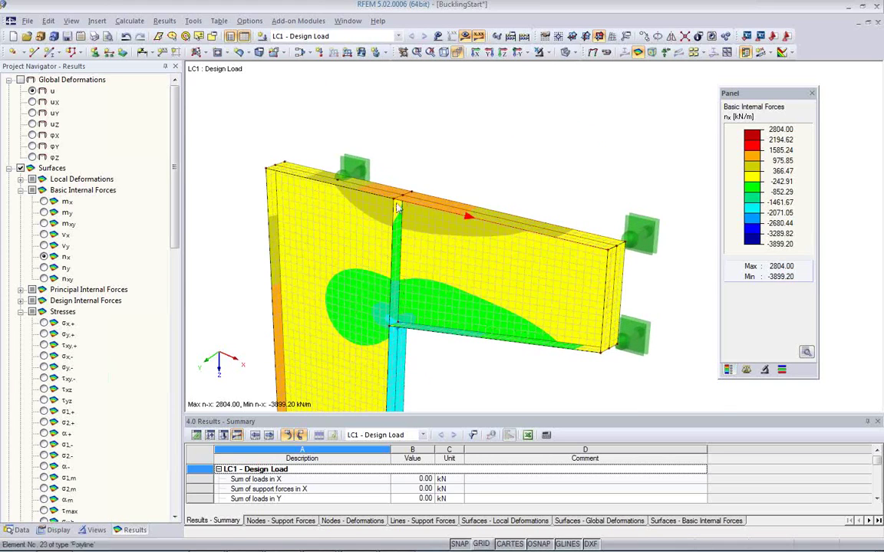
scroll(395, 208, "up", 2)
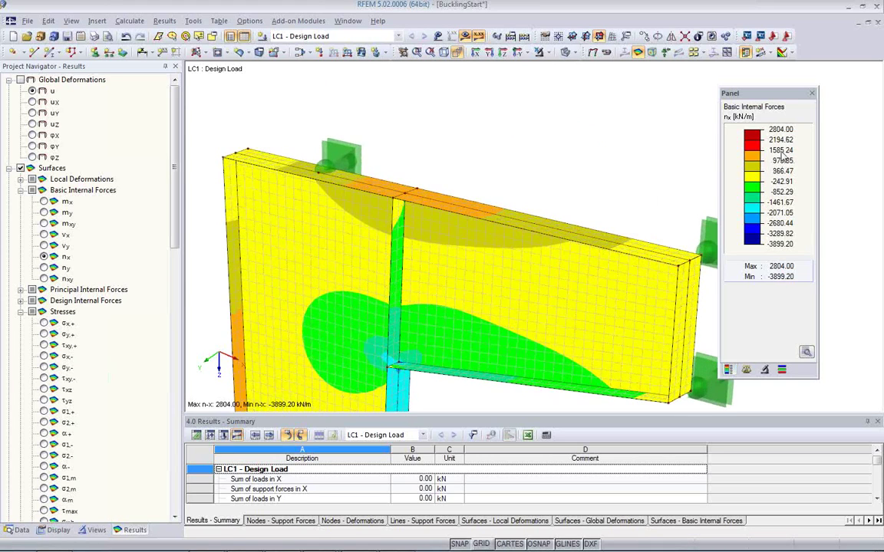
middle_click_drag(467, 365, 466, 124)
scroll(381, 304, "down", 4)
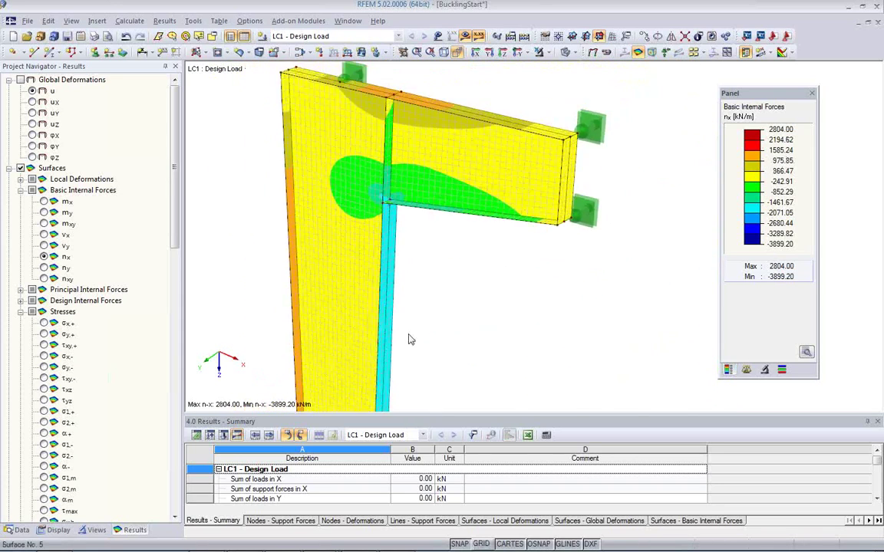
middle_click_drag(420, 281, 418, 190)
scroll(432, 225, "down", 2)
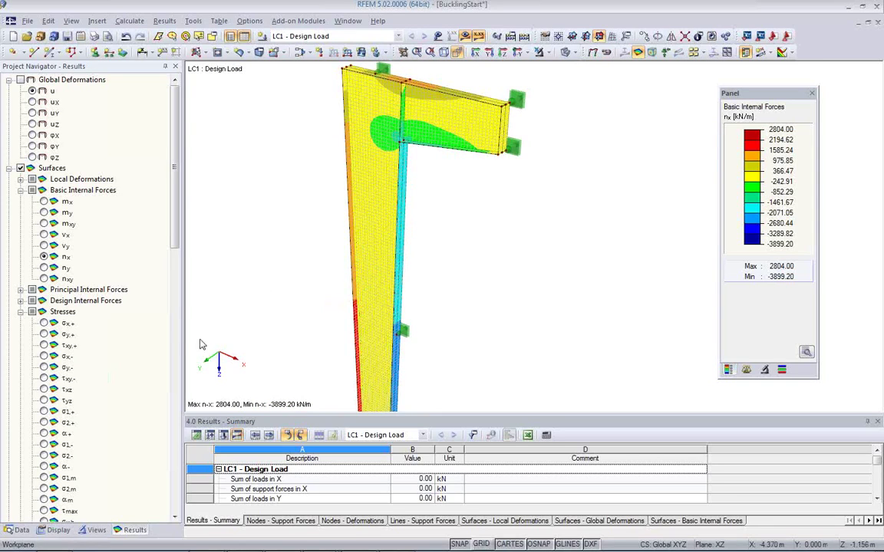
Step: Compare the surface stresses σx,+, σy,+ and σy,-, and return to σx,+ to view it from a different angle
scroll(99, 215, "down", 4)
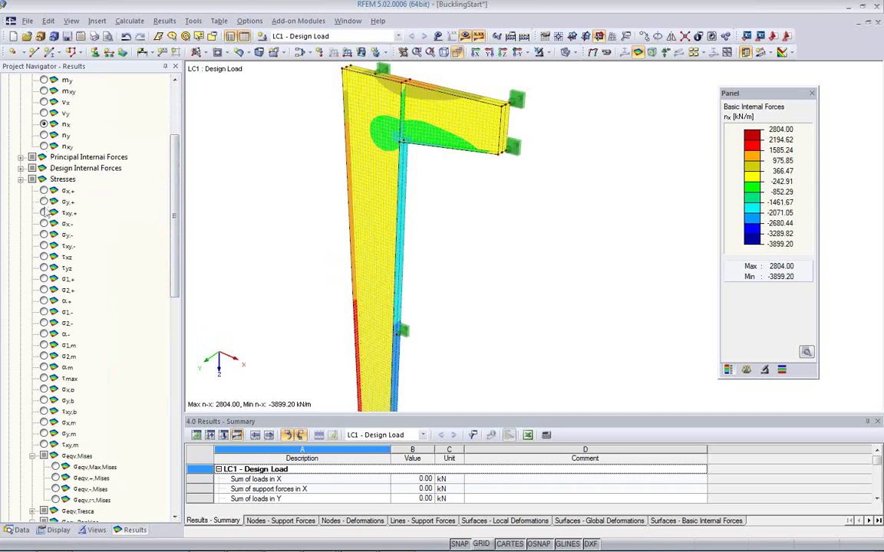
left_click(44, 192)
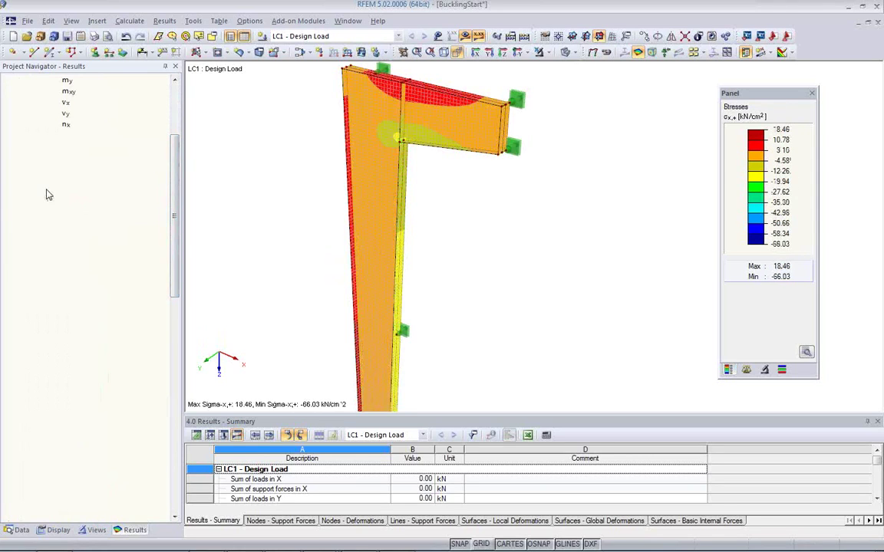
left_click(44, 202)
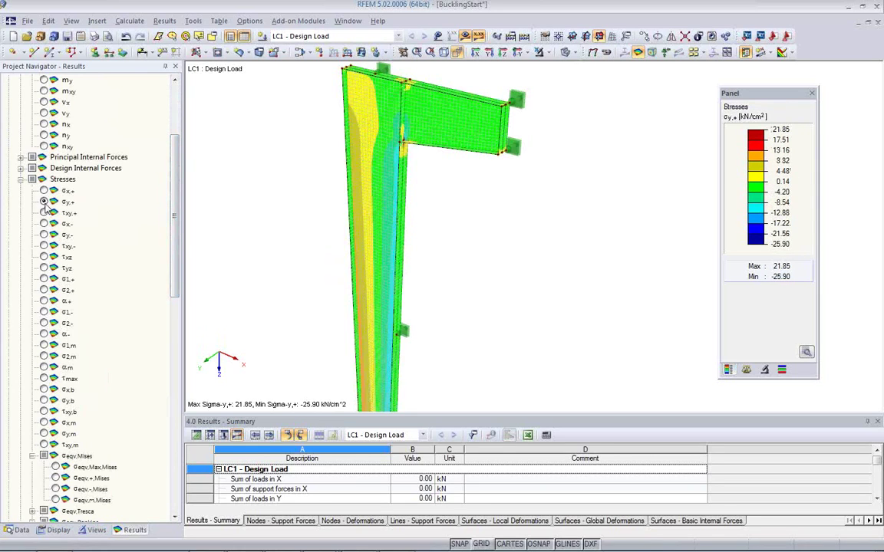
left_click(44, 191)
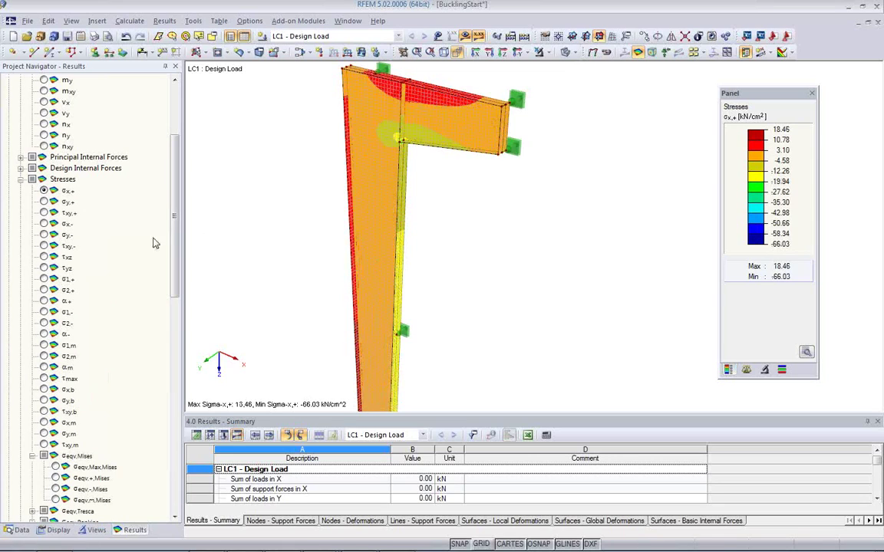
left_click(43, 235)
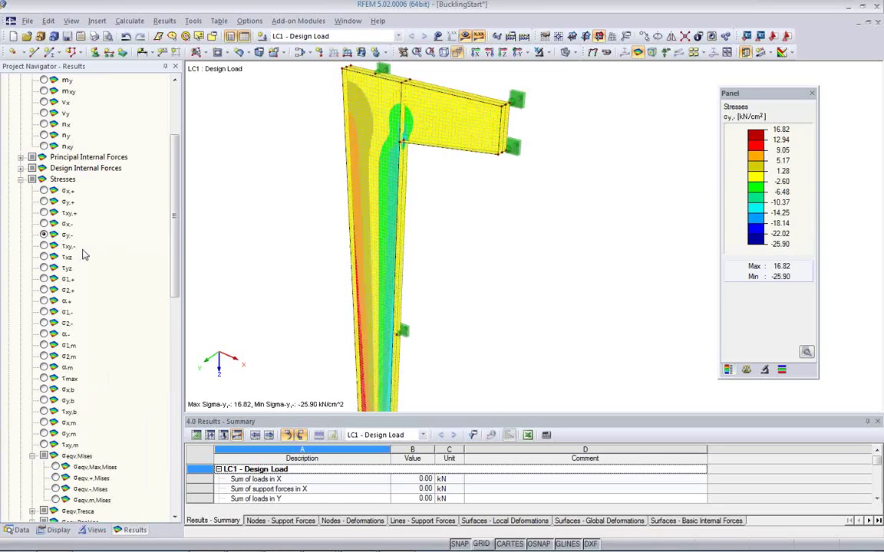
left_click(44, 191)
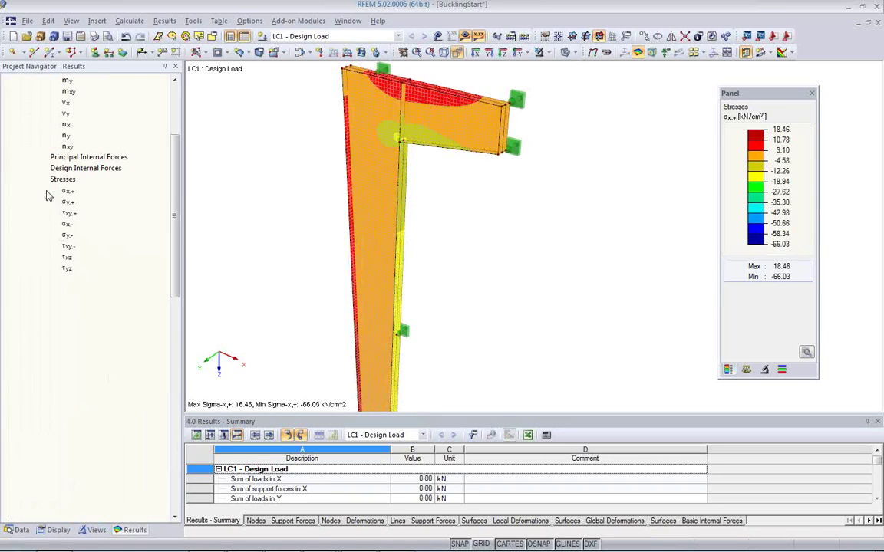
middle_click_drag(310, 257, 364, 246, "ctrl")
scroll(363, 246, "up", 1)
mouse_move(406, 214)
middle_mouse_down()
mouse_move(404, 361)
mouse_move(399, 207)
middle_mouse_up()
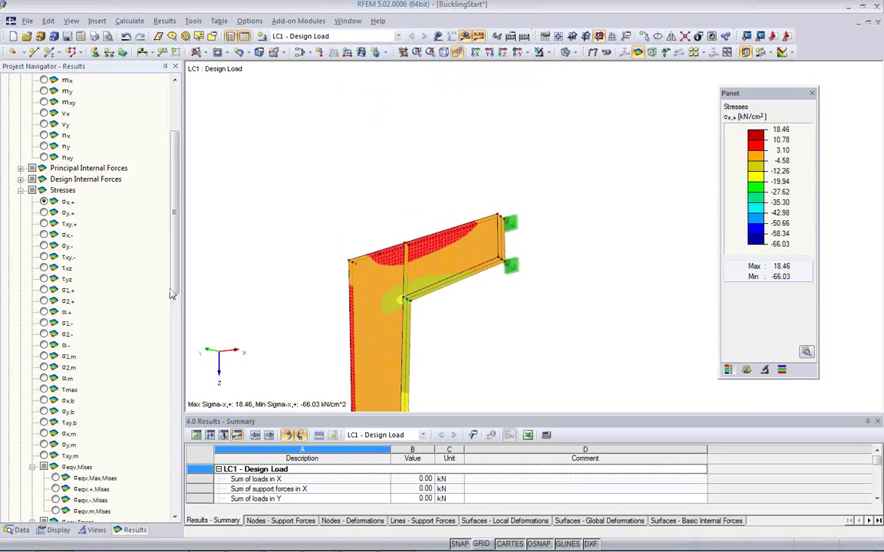
Step: Display the σy,- surface stresses and examine their distribution over the whole frame
left_click(44, 246)
scroll(401, 232, "up", 3)
middle_click_drag(393, 324, 399, 360)
scroll(407, 221, "up", 3)
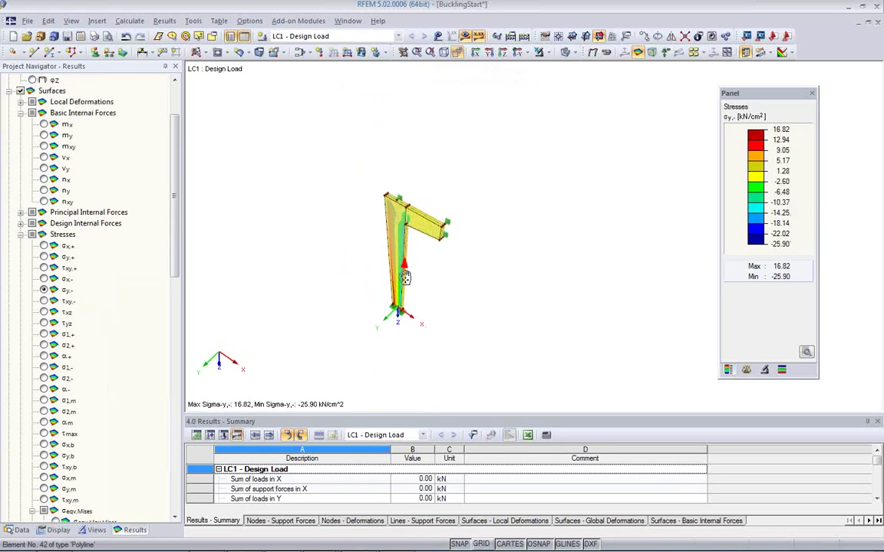
middle_click_drag(406, 267, 401, 301)
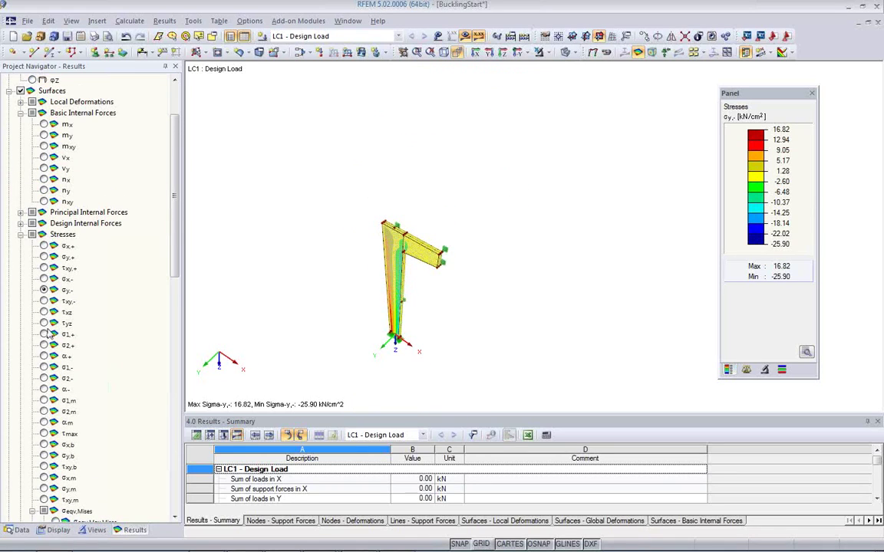
Step: Display the equivalent von Mises stresses σeqv,Max,Mises and examine the column and the frame corner
scroll(89, 271, "down", 4)
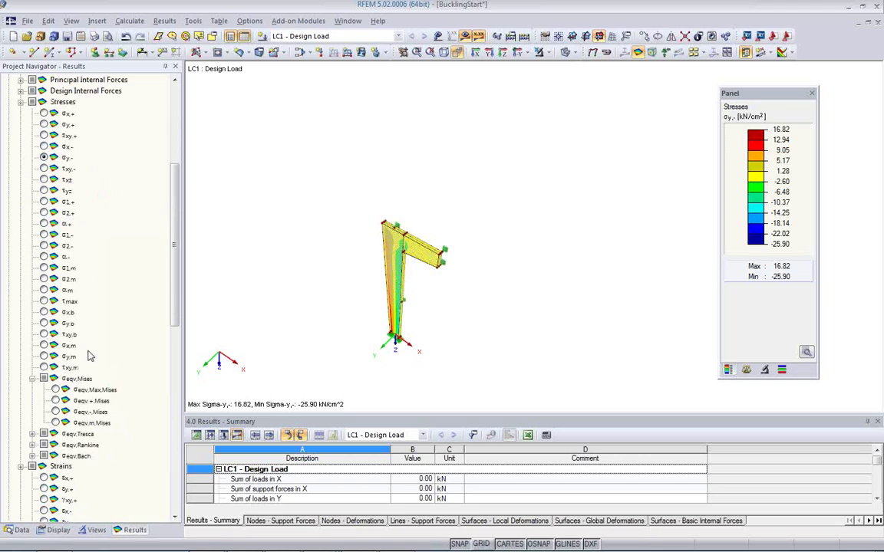
left_click(55, 390)
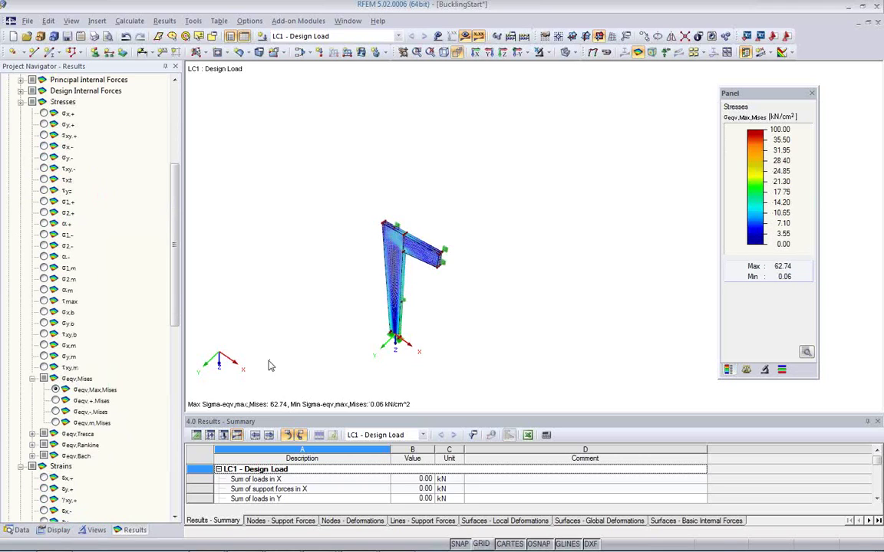
middle_click_drag(436, 297, 491, 195, "ctrl")
scroll(437, 248, "up", 3)
mouse_move(411, 253)
middle_mouse_down("ctrl")
mouse_move(432, 152)
mouse_move(438, 173)
mouse_move(325, 184)
mouse_move(579, 207)
mouse_move(401, 254)
middle_mouse_up("ctrl")
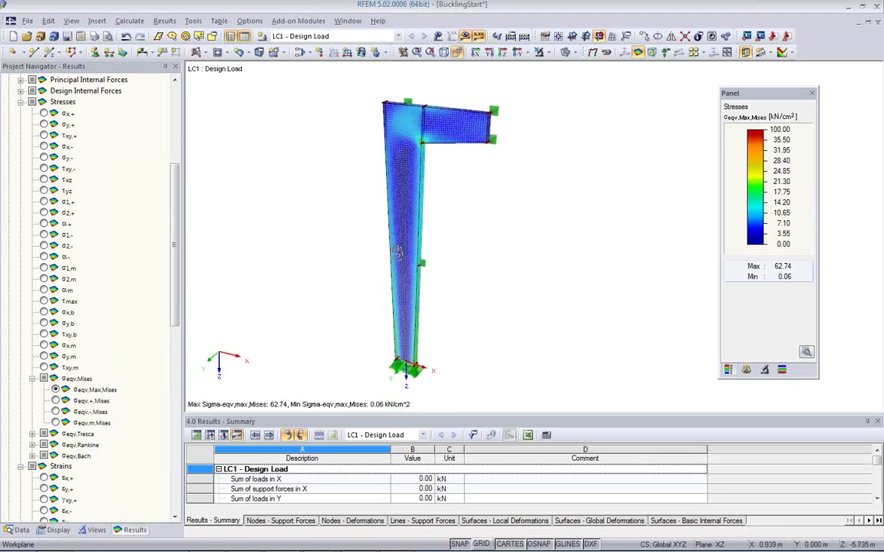
scroll(411, 164, "up", 4)
scroll(434, 141, "down", 5)
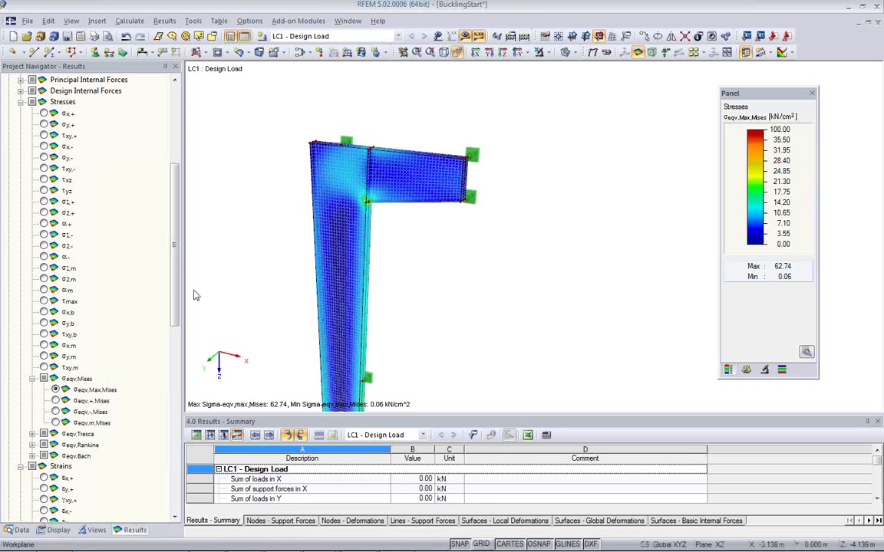
Step: Open the RF-STEEL Surfaces add-on module for the general stress analysis of steel surfaces
left_click(23, 530)
scroll(102, 362, "down", 4)
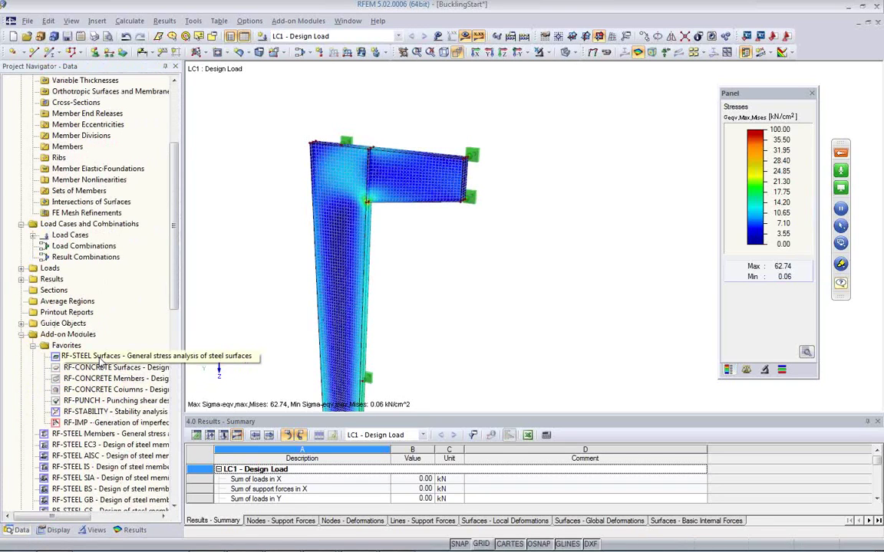
double_click(99, 358)
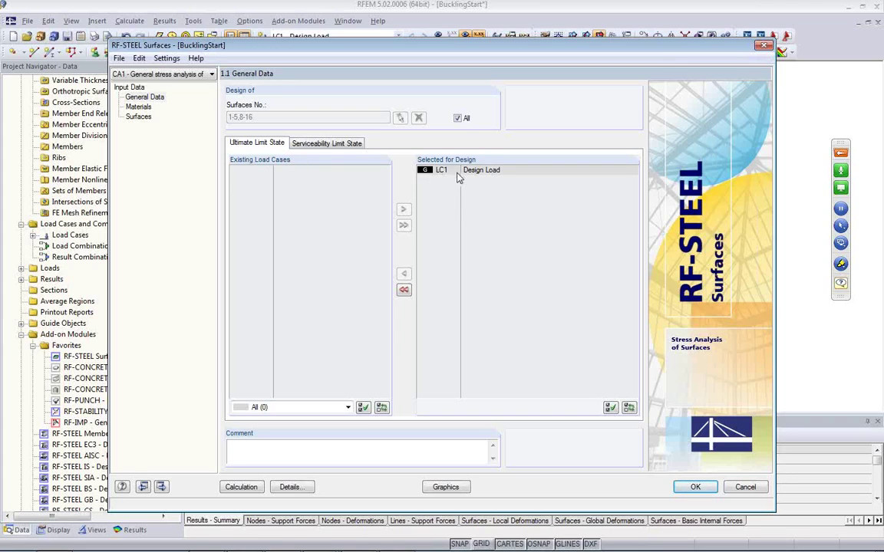
Step: Review the load cases for serviceability and ultimate limit state, the material properties and the surface thicknesses
left_click(338, 144)
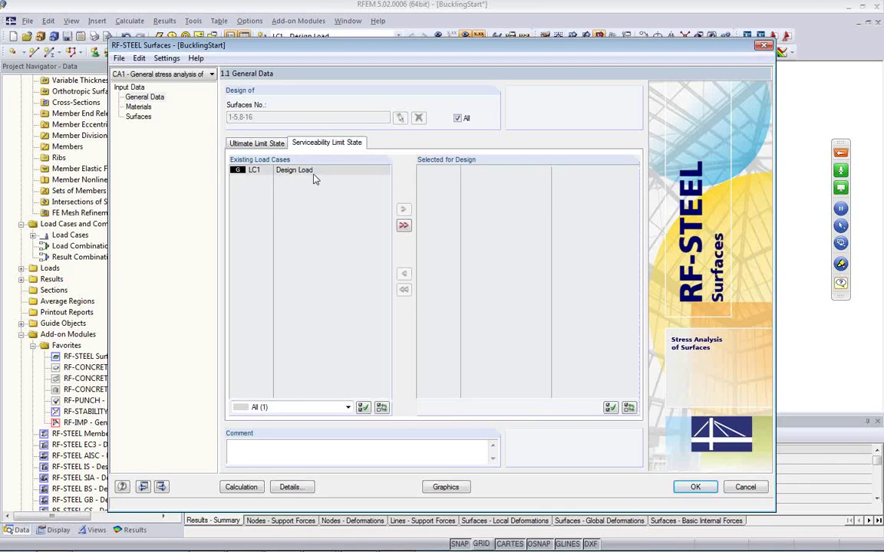
left_click(254, 143)
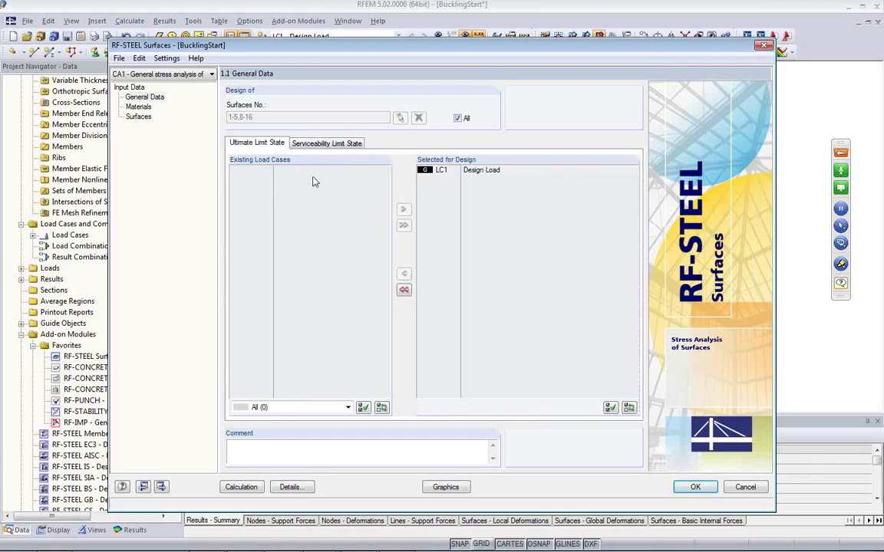
left_click(139, 107)
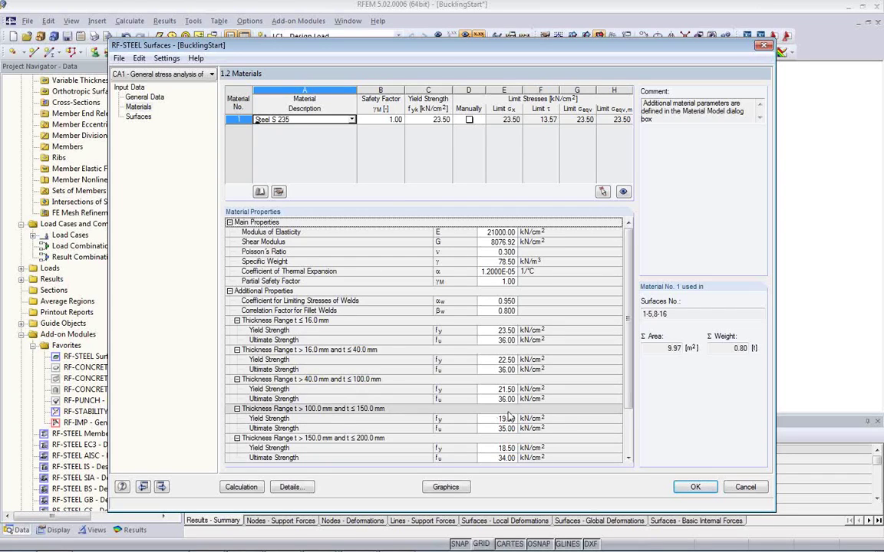
left_click(140, 117)
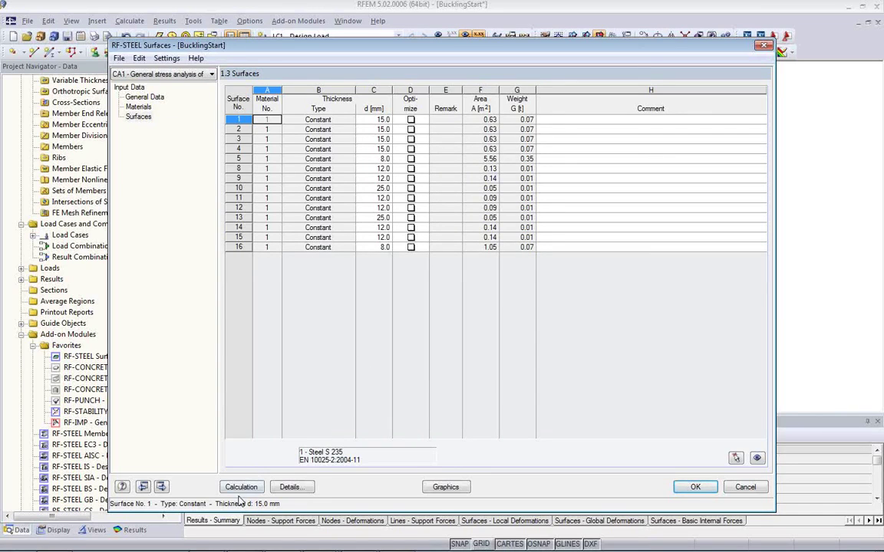
Step: Review the design details for calculated stresses, serviceability limits and analysis options, and accept them
left_click(298, 490)
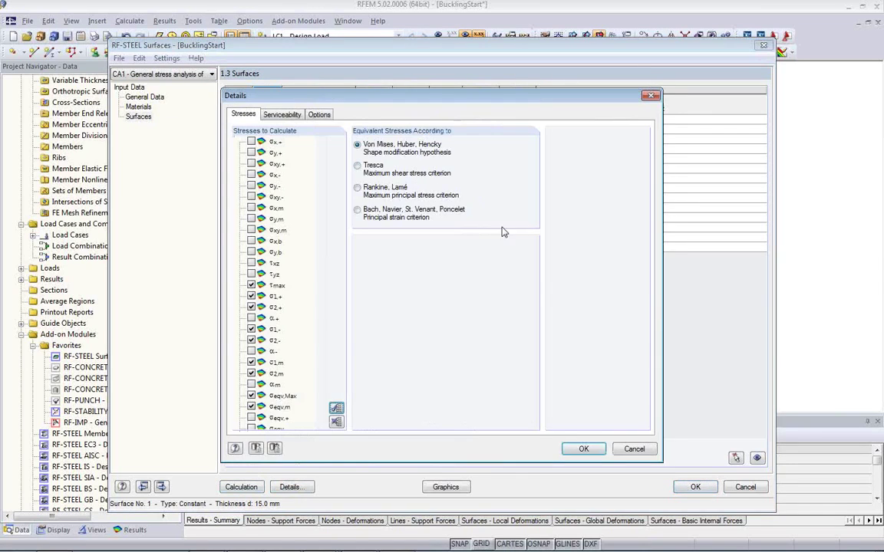
scroll(288, 298, "down", 1)
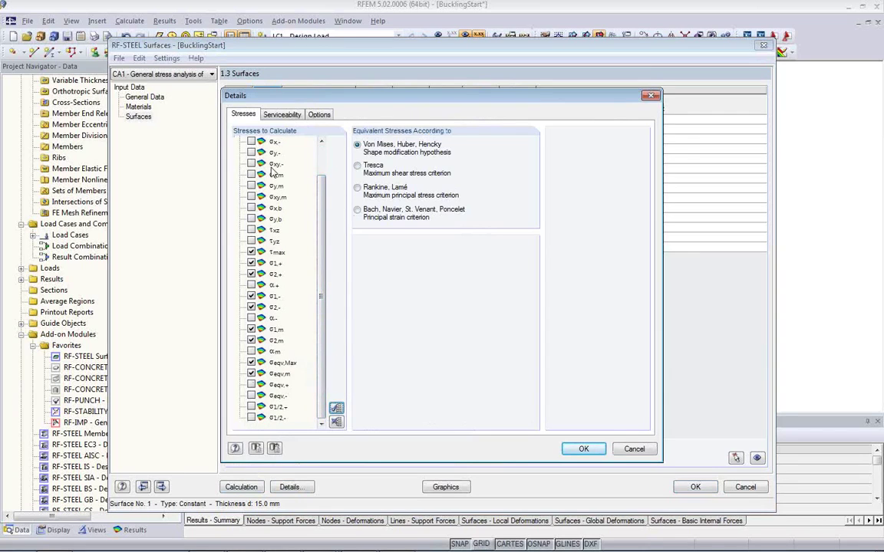
left_click(279, 115)
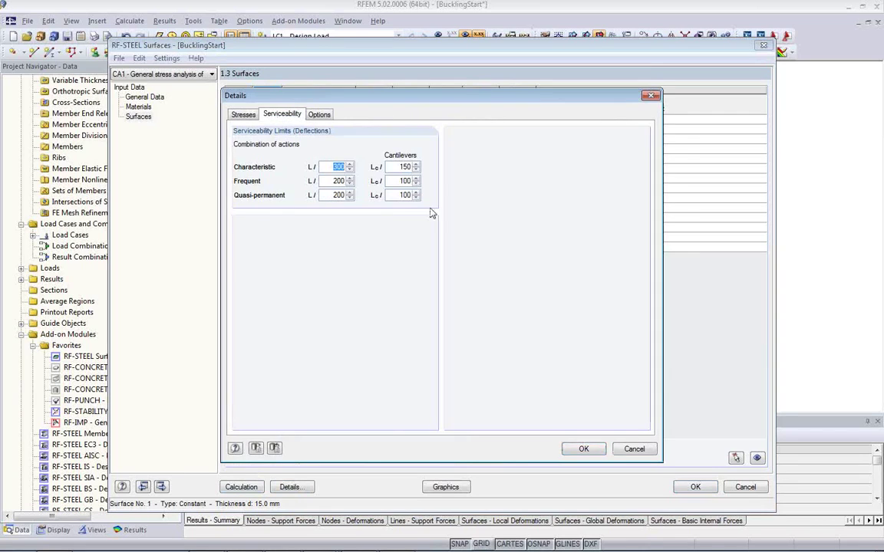
left_click(334, 181)
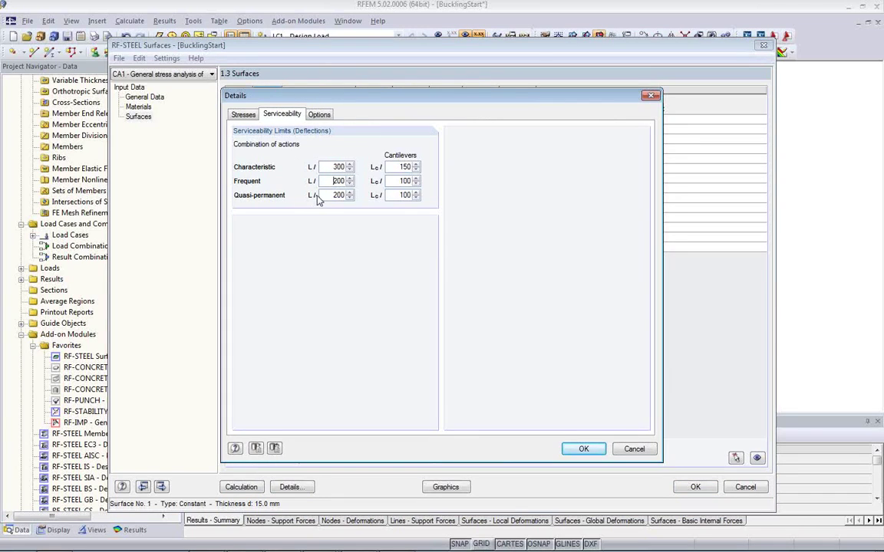
left_click(319, 115)
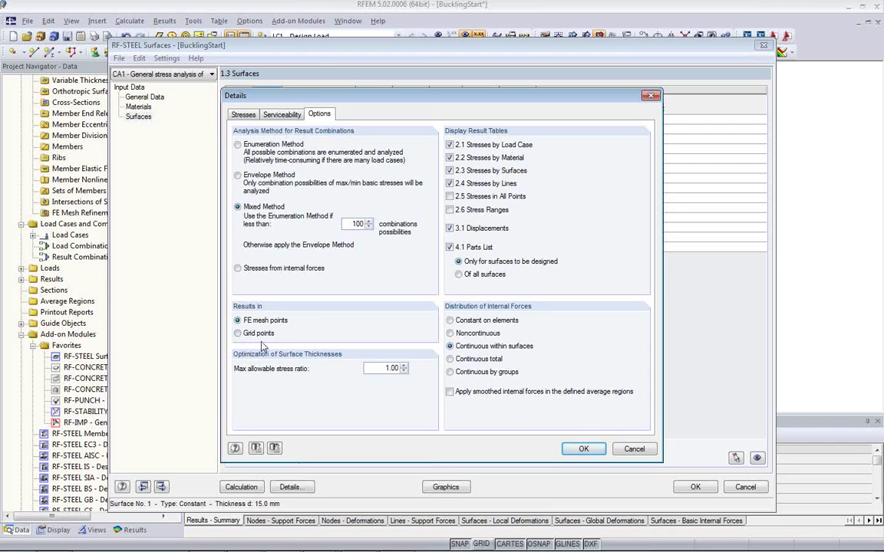
left_click(584, 450)
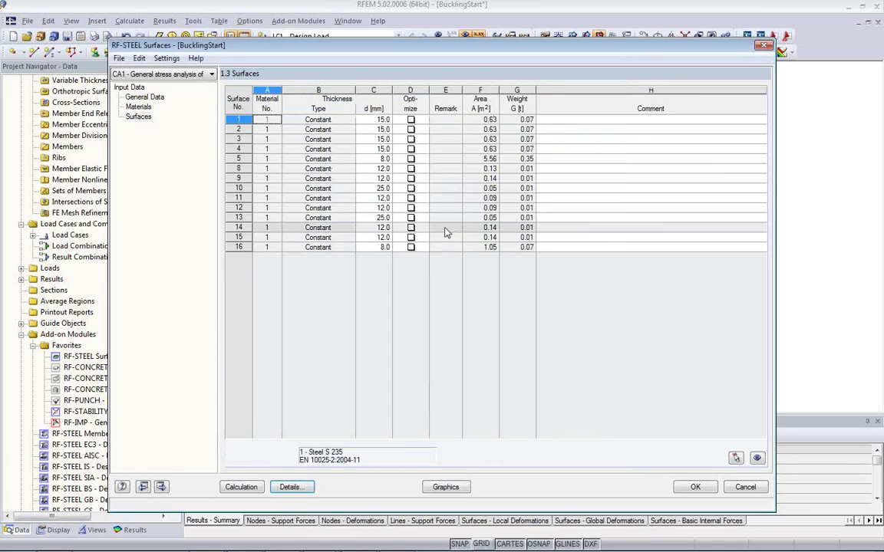
Step: Calculate the surface stress design and locate the σeqv,Max result for LC1 in the model
left_click(244, 488)
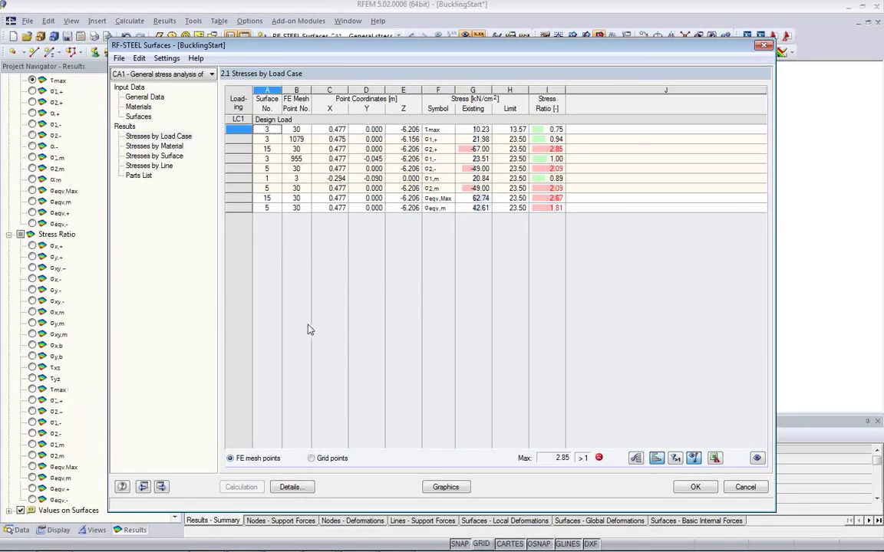
left_click(438, 198)
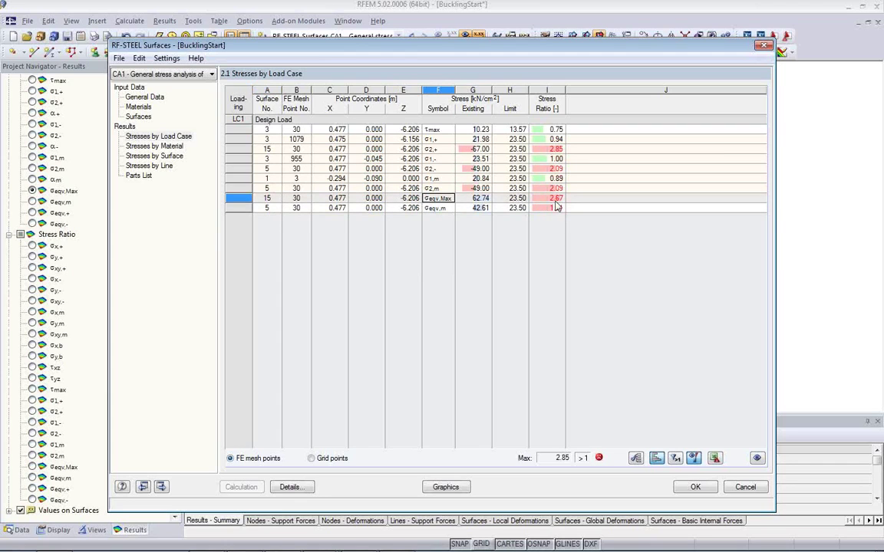
left_click_drag(374, 44, 432, 336)
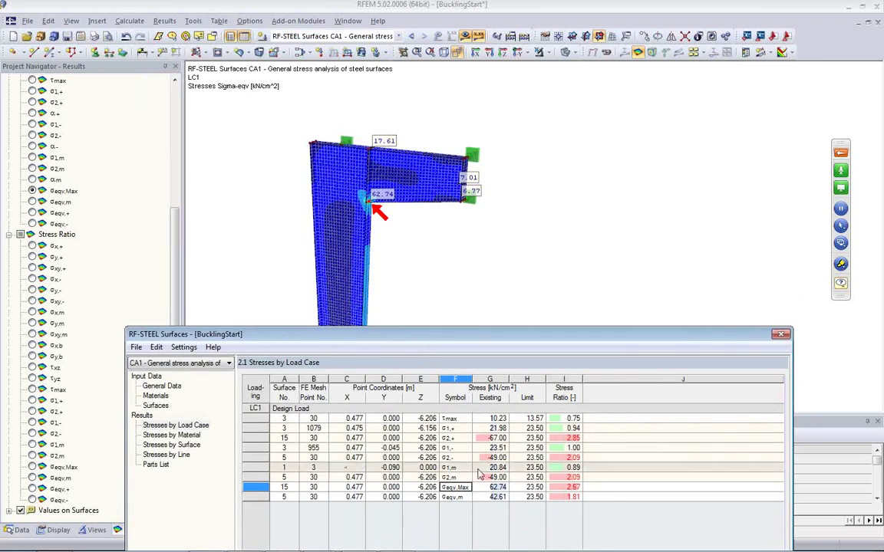
Step: Compare the σeqv,m, τmax, σ1,+ and σeqv,Max results of the load case in the model
left_click(456, 497)
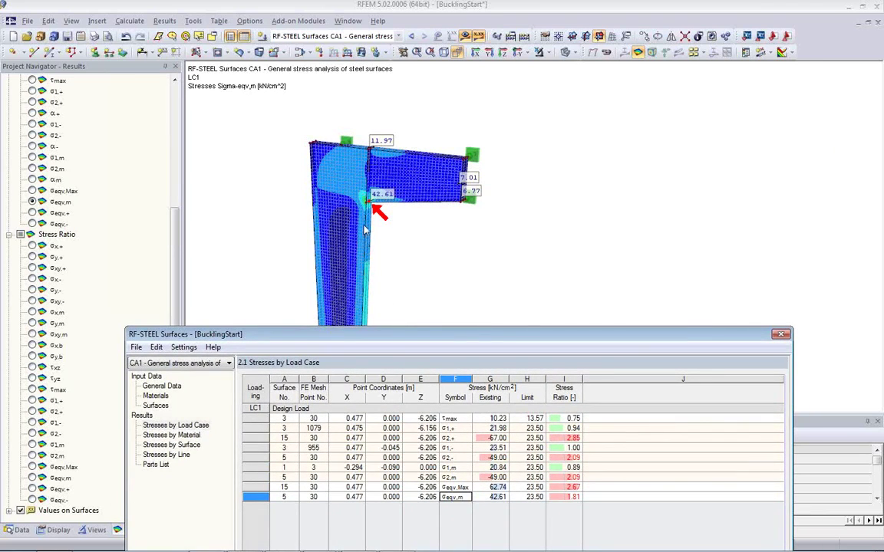
left_click(456, 418)
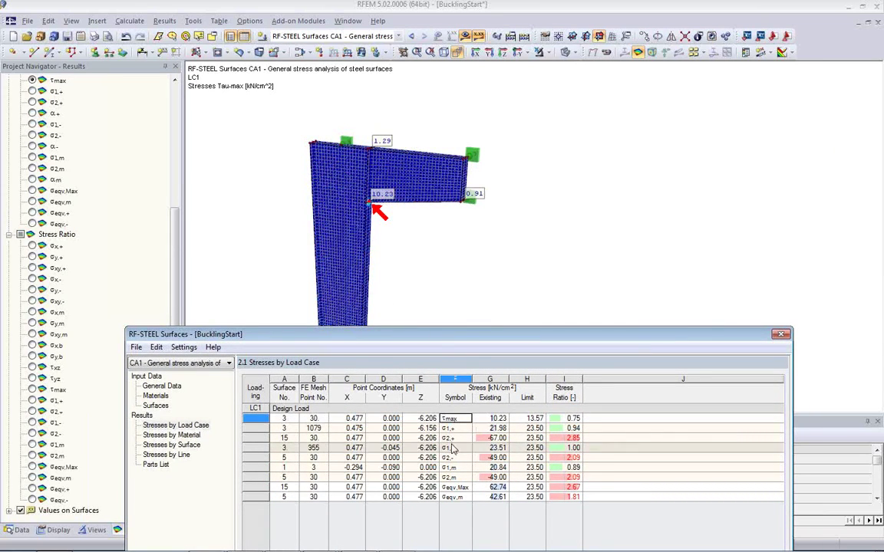
key("Down")
left_click(456, 487)
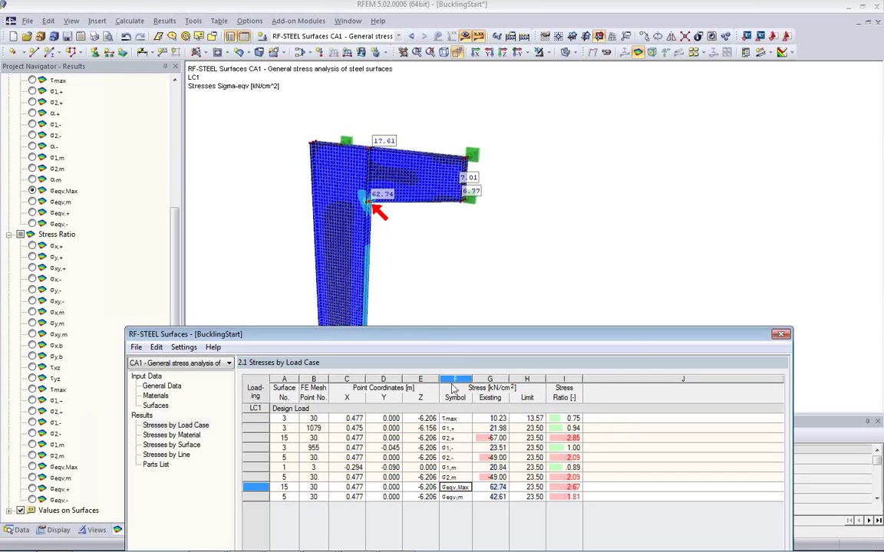
Step: Switch from the module's result table to its graphical results and examine σeqv,Max around the inner frame corner
left_click_drag(430, 335, 427, 76)
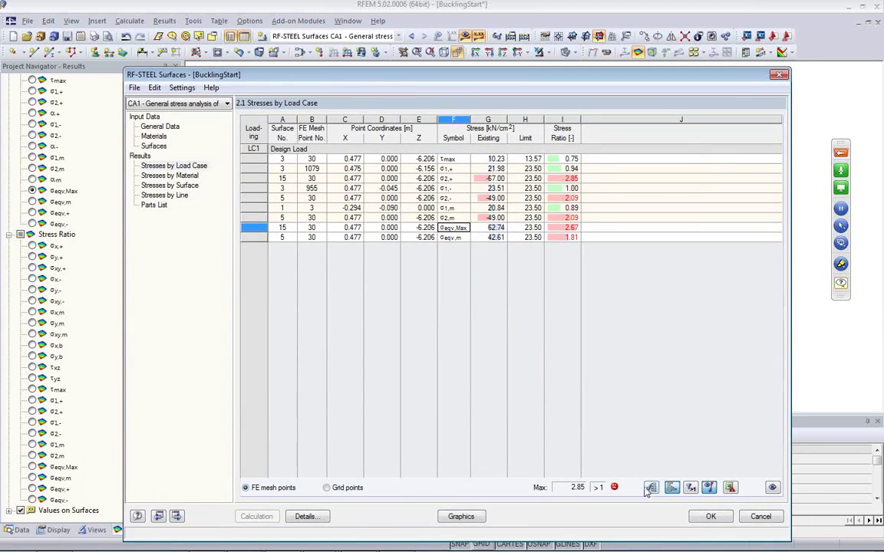
left_click(460, 517)
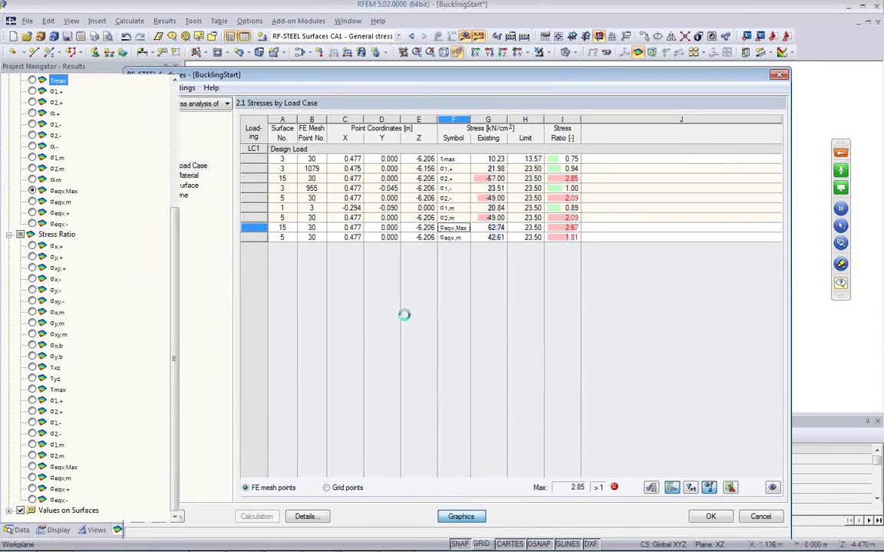
middle_click_drag(386, 242, 324, 247, "ctrl")
scroll(343, 201, "up", 3)
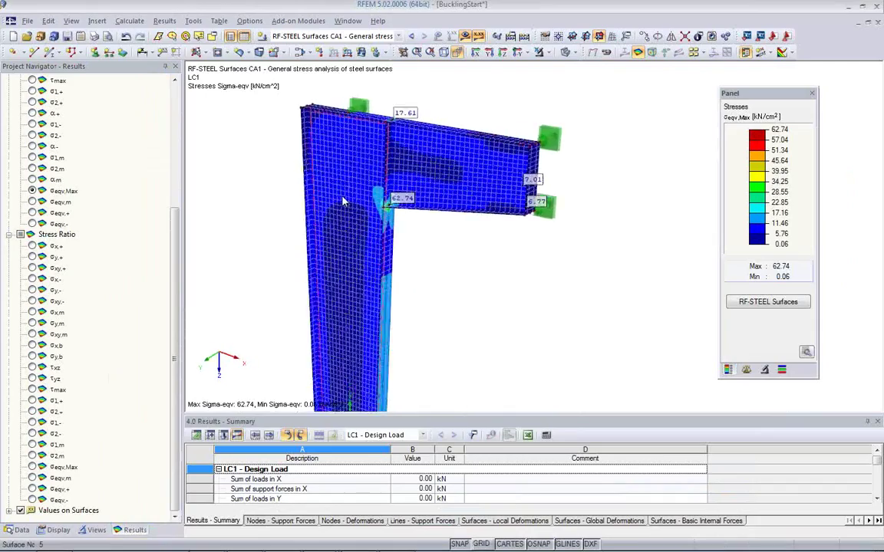
scroll(359, 205, "up", 6)
scroll(494, 250, "up", 1)
middle_click_drag(493, 250, 514, 229, "ctrl")
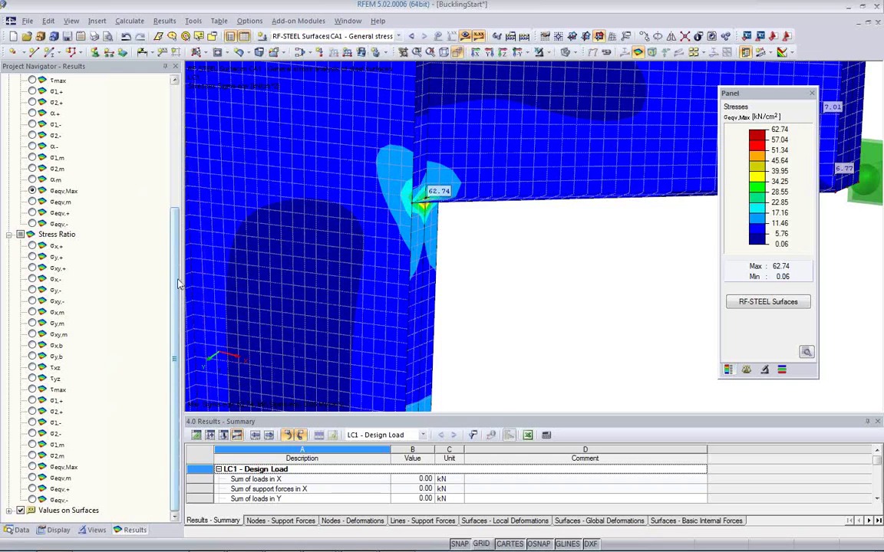
Step: Display the σeqv,Max stress ratio and examine the overstressed zone at the inner frame corner
left_click(32, 467)
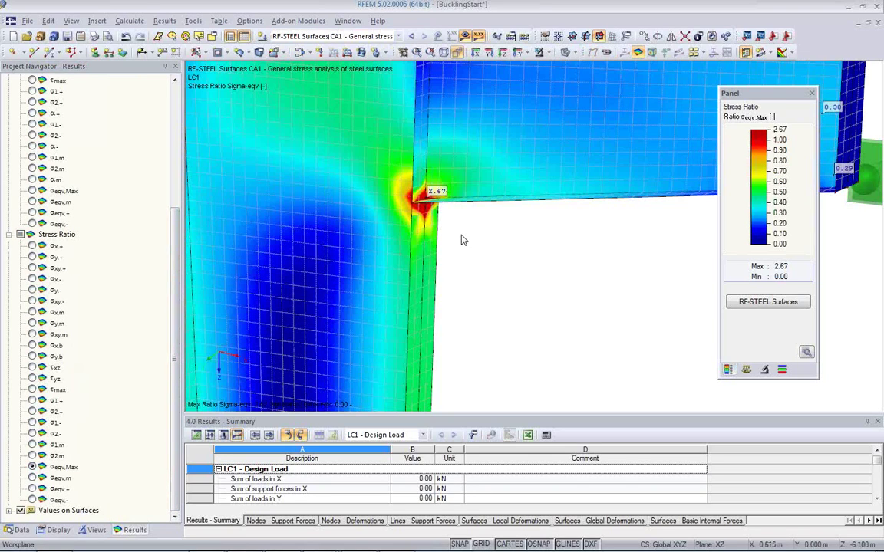
middle_click_drag(458, 241, 668, 216, "ctrl")
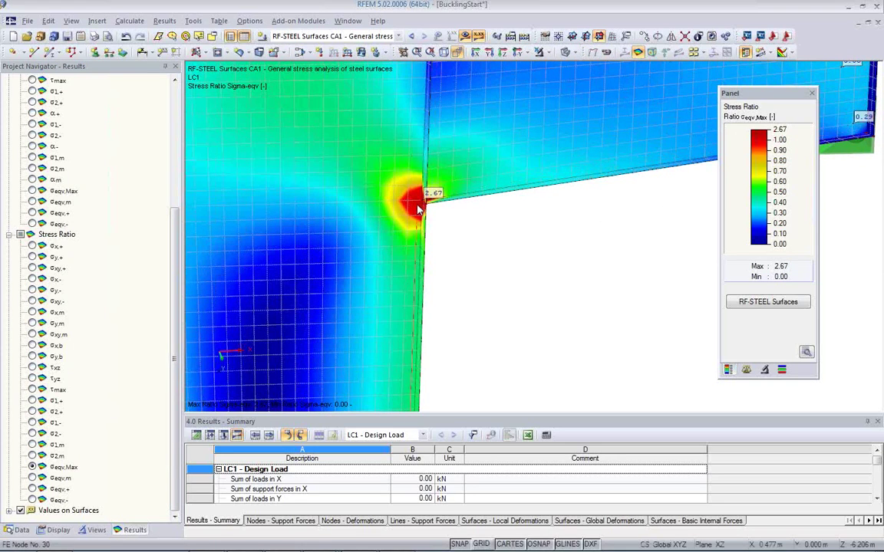
scroll(419, 210, "up", 5)
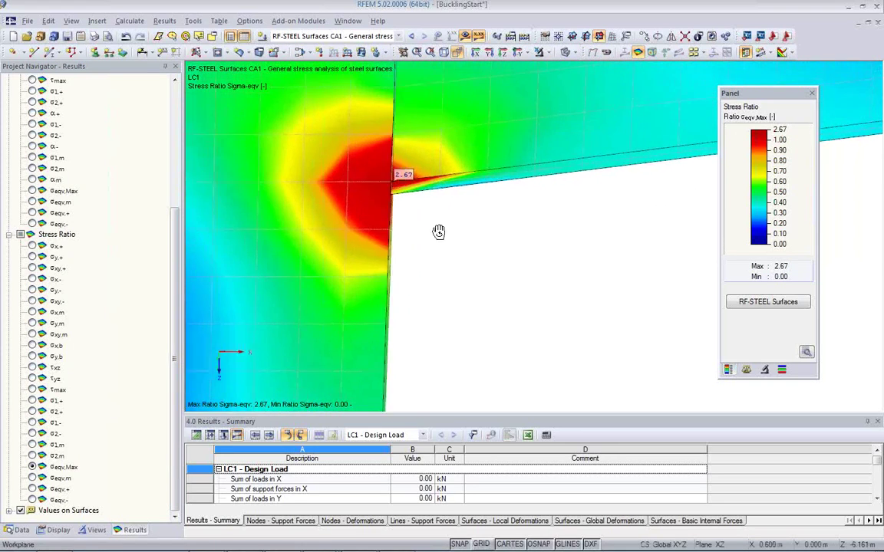
middle_click_drag(242, 225, 355, 259, "ctrl")
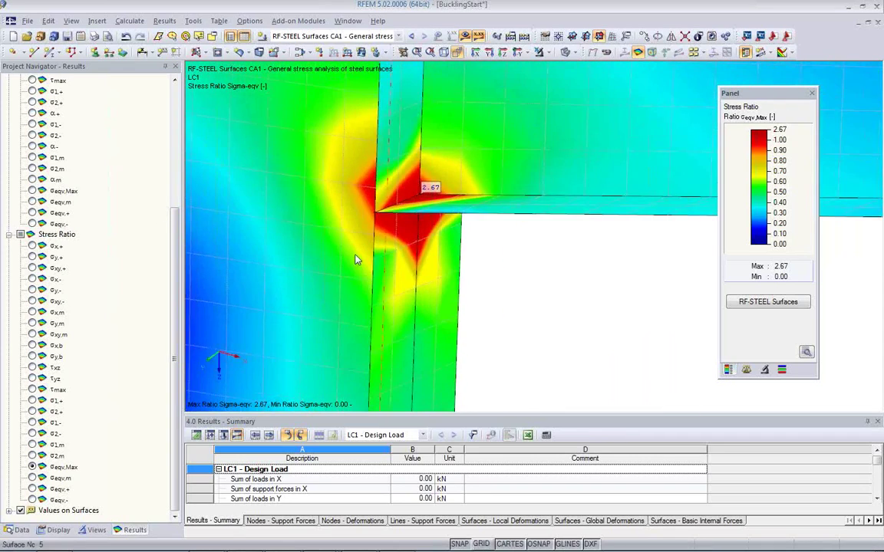
scroll(373, 251, "down", 3)
scroll(375, 249, "down", 5)
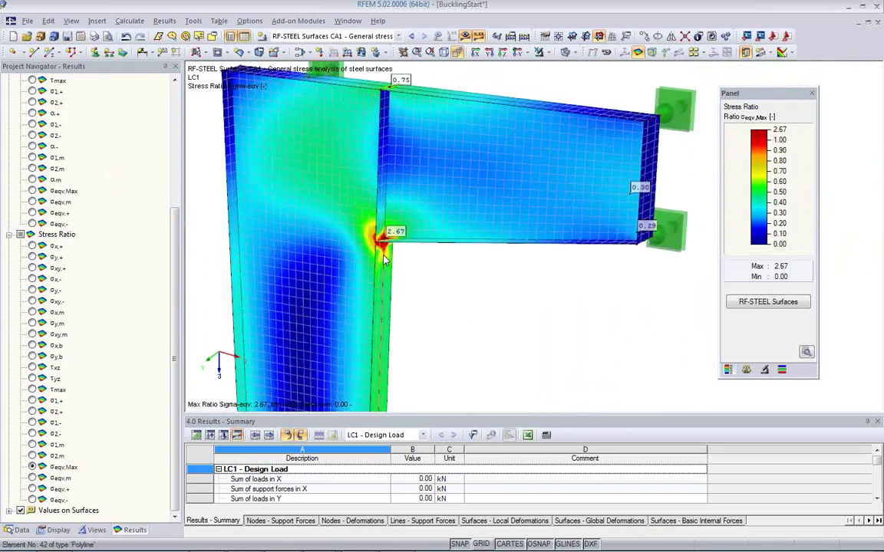
middle_click_drag(384, 259, 430, 248)
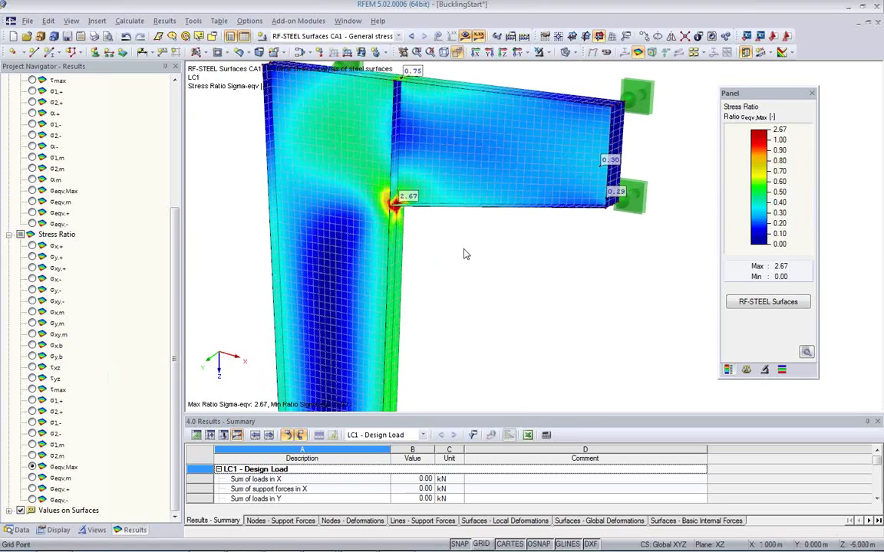
Step: Review the result grid settings of surface 5, the column web, and leave them without changes
double_click(356, 192)
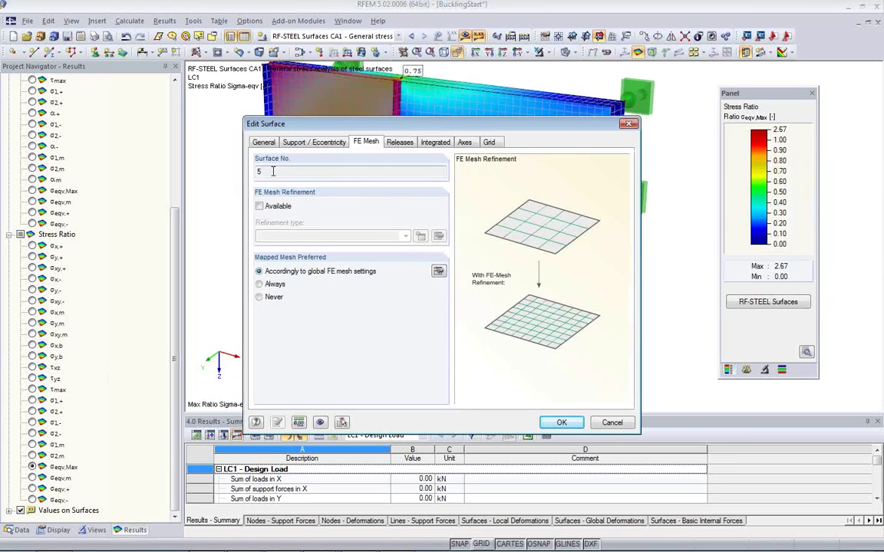
left_click(491, 143)
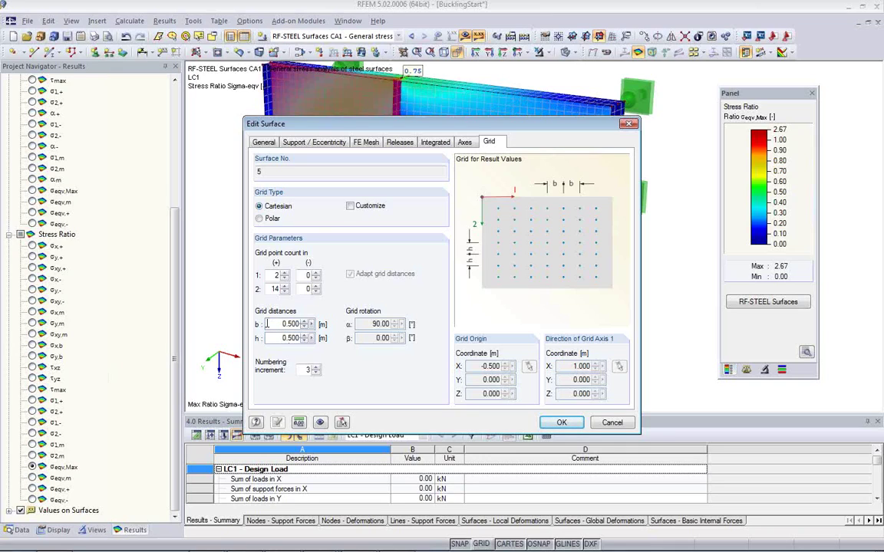
left_click(611, 422)
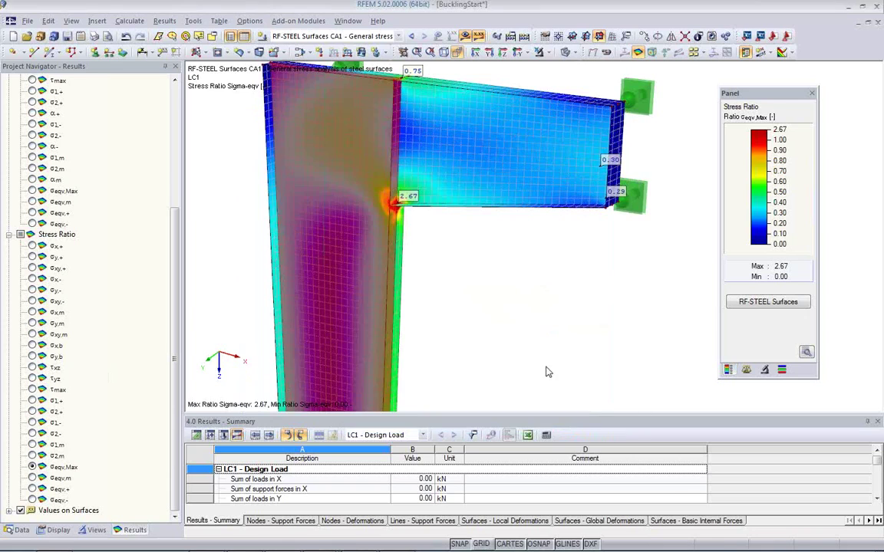
Step: Reopen the RF-STEEL Surfaces module and examine the choice between FE mesh points and grid points in its result table and detail options
left_click(767, 302)
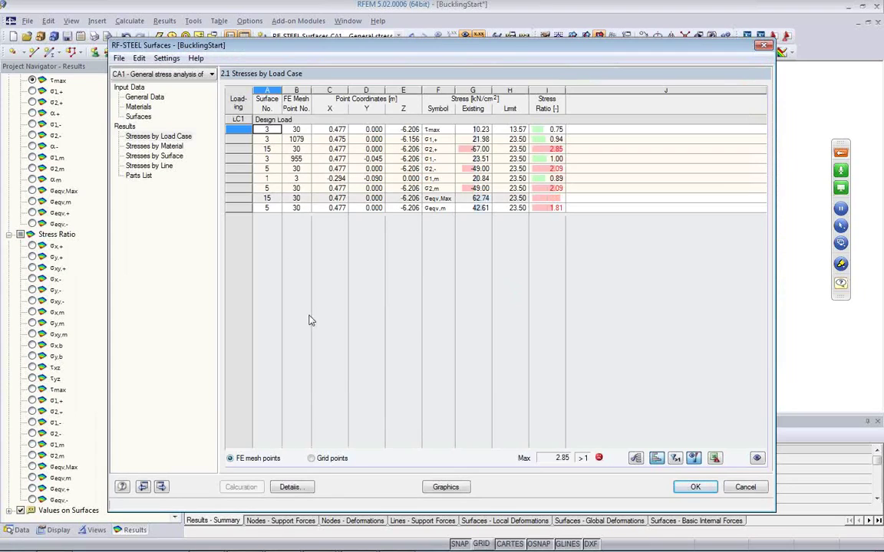
left_click(312, 459)
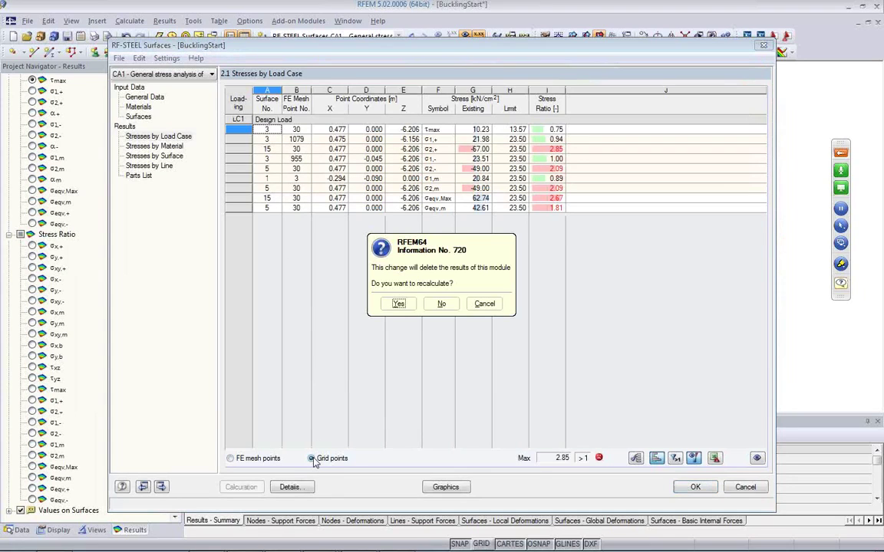
left_click(486, 310)
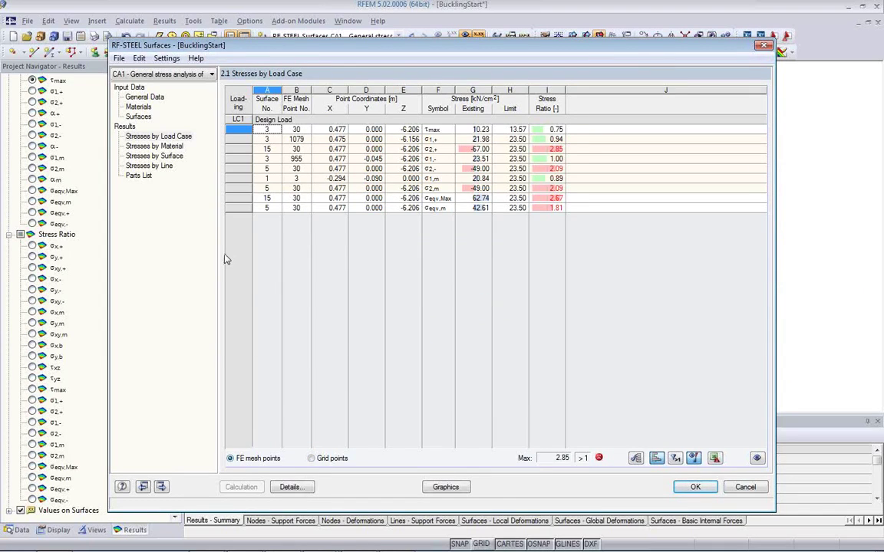
left_click(290, 488)
left_click(319, 115)
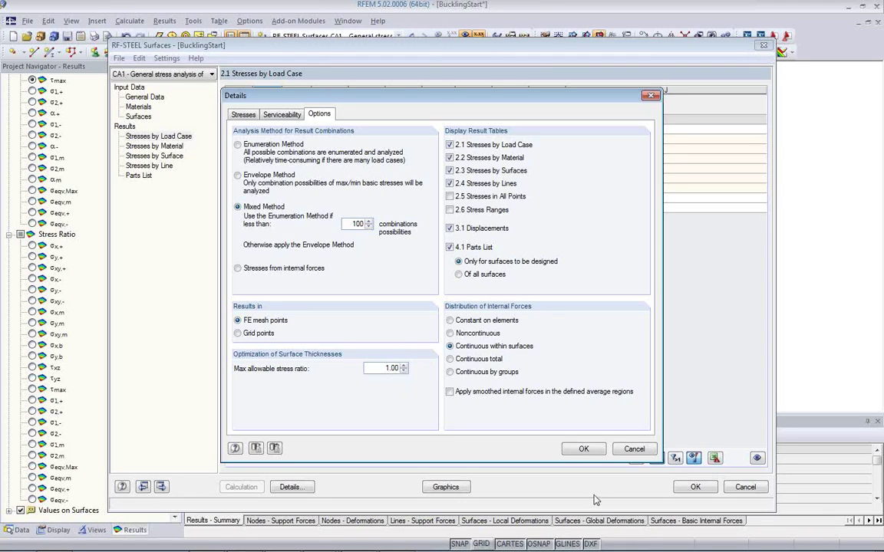
left_click(584, 450)
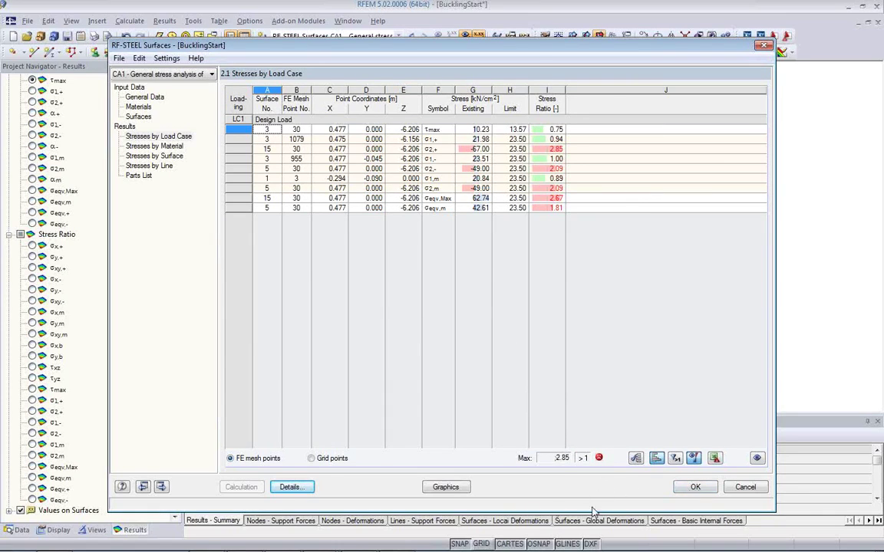
Step: Return to the module's graphical results, show the σeqv,Max stress ratio and examine the inner frame corner up close
left_click(446, 487)
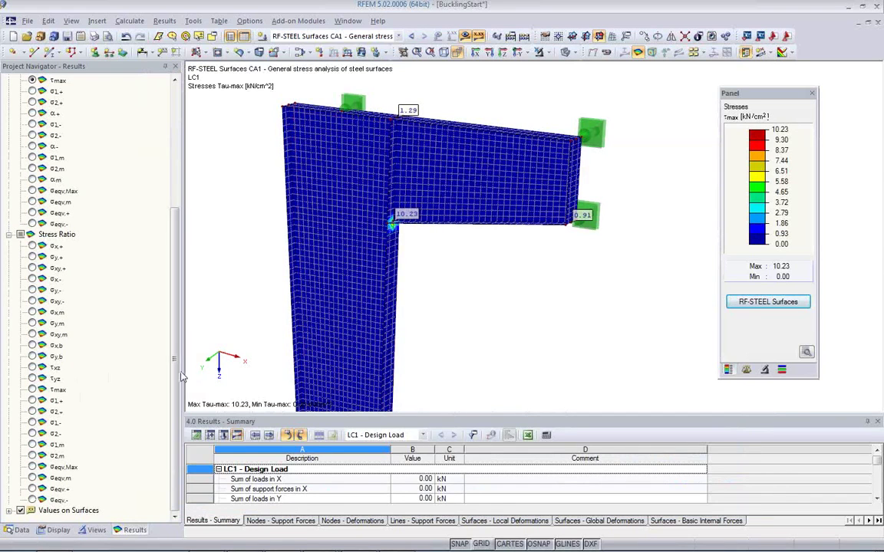
left_click(32, 468)
middle_click_drag(395, 249, 428, 229)
scroll(448, 229, "up", 5)
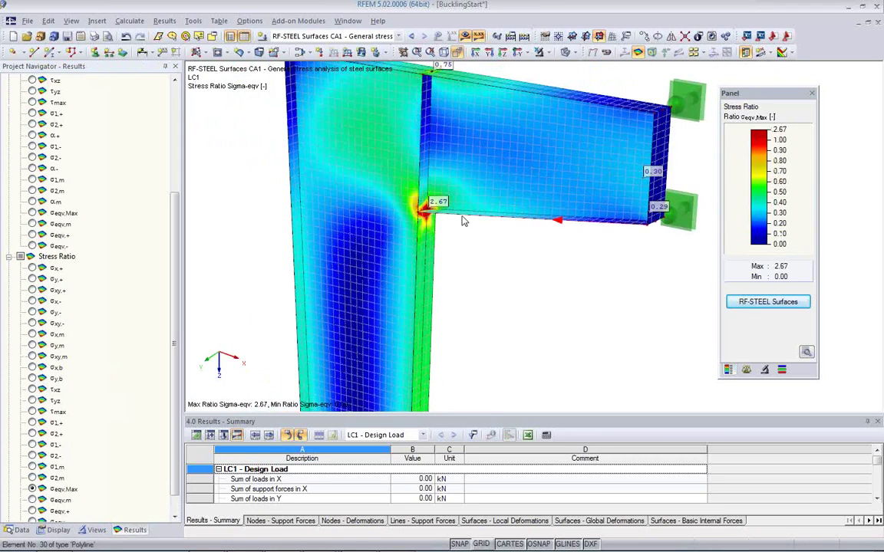
scroll(448, 231, "up", 2)
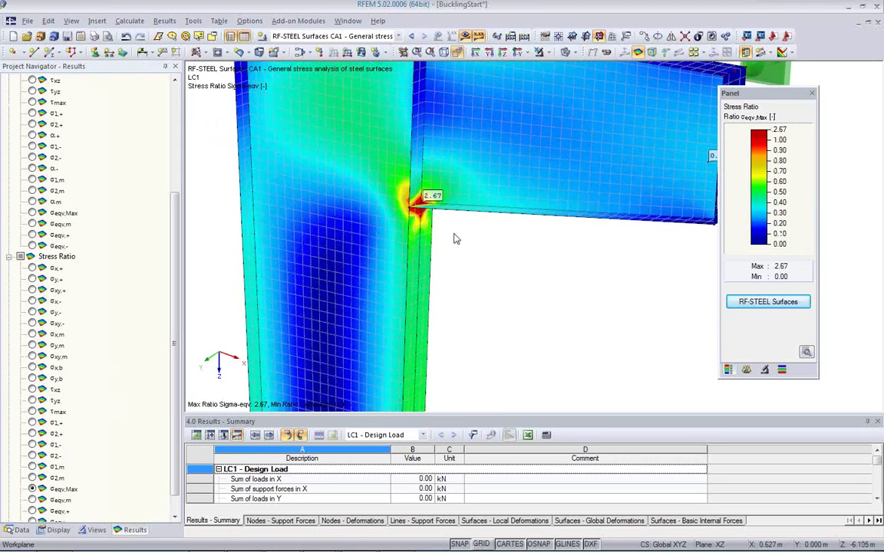
middle_click_drag(446, 227, 551, 245, "ctrl")
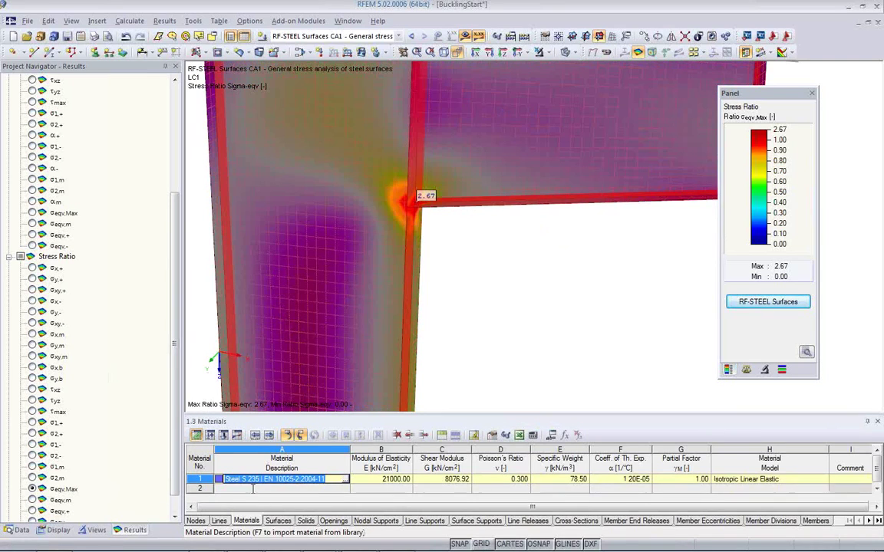
Step: Inspect the material model of Steel S 235 in the materials table and list the materials in the model data
left_click(744, 480)
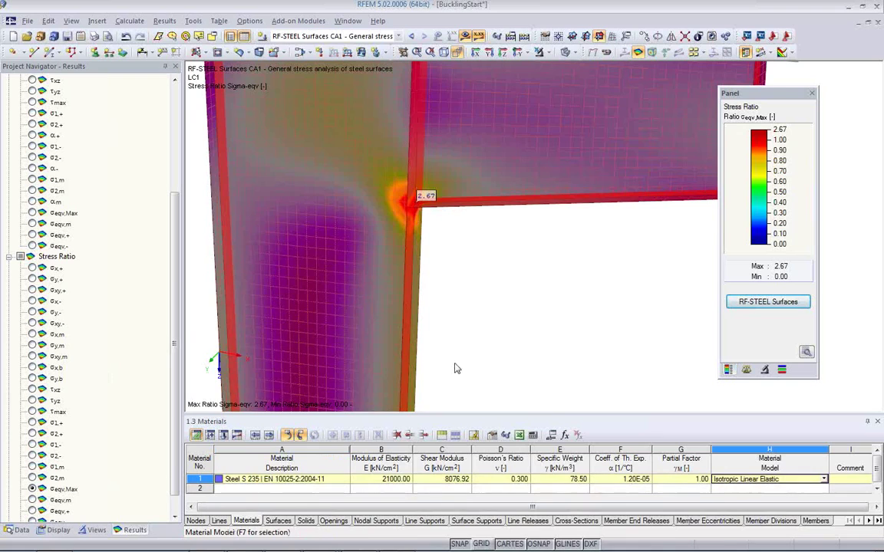
left_click(457, 303)
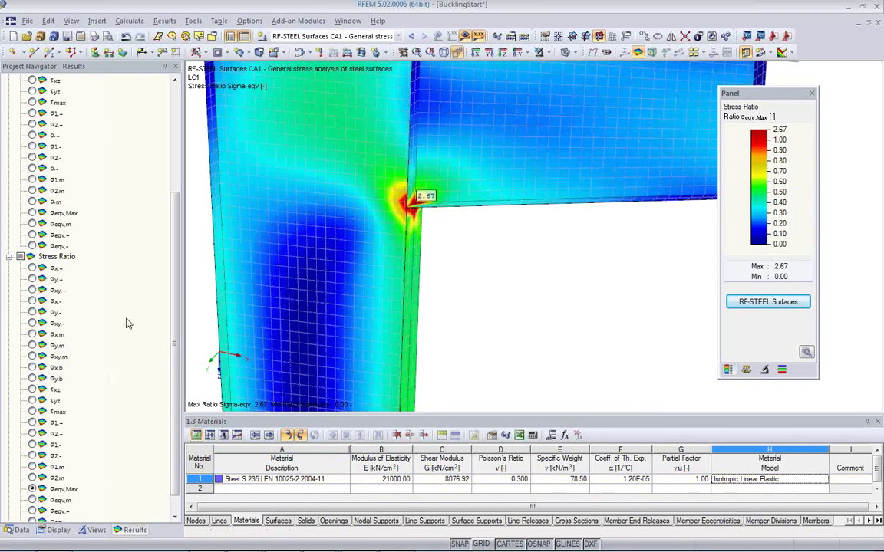
left_click(17, 530)
scroll(60, 165, "up", 4)
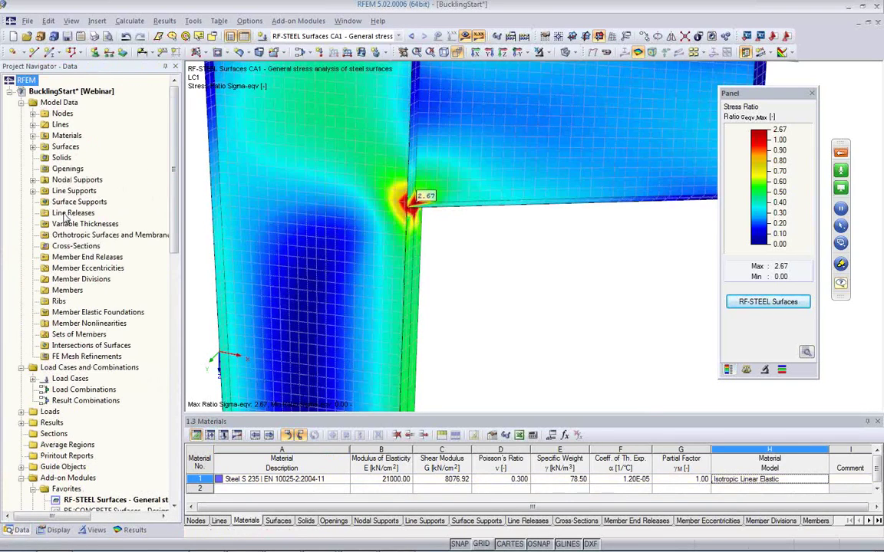
left_click(33, 136)
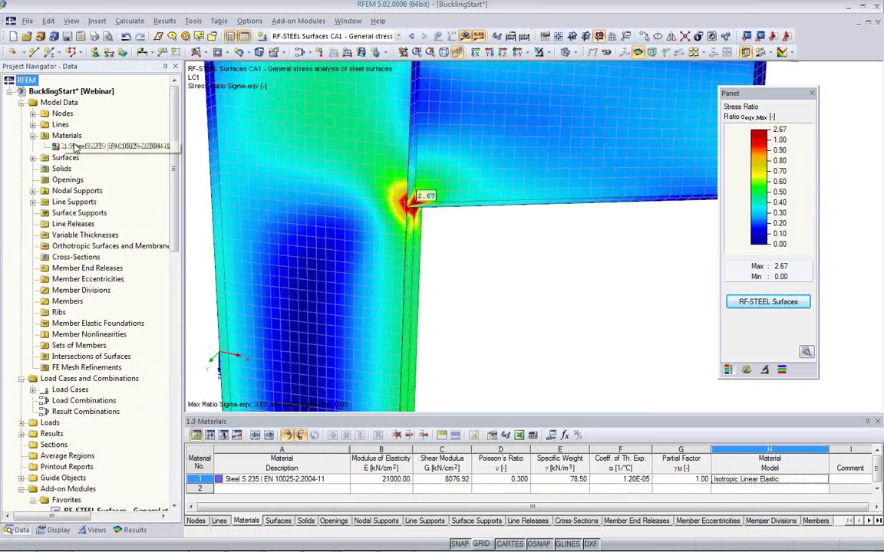
Step: Change the material model of Steel S 235 to Isotropic Plastic 2D/3D and accept deleting all results
left_click(818, 480)
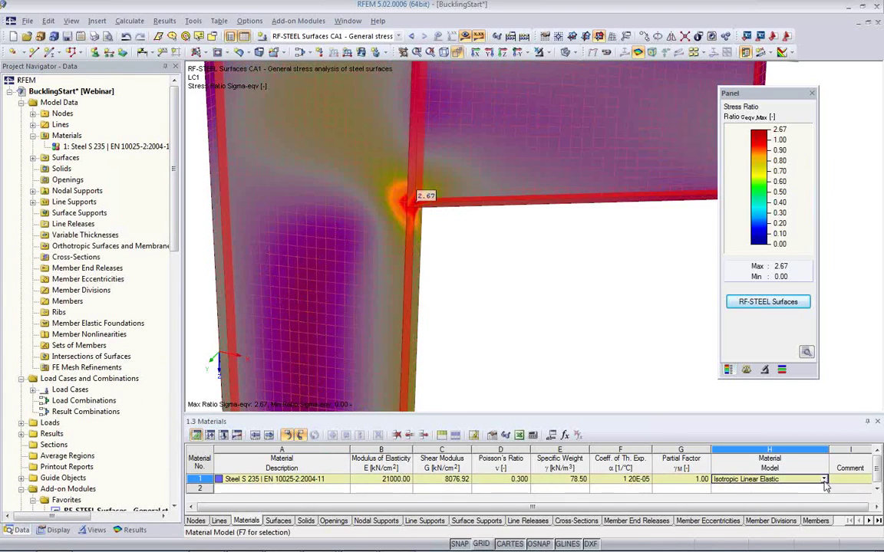
left_click(823, 480)
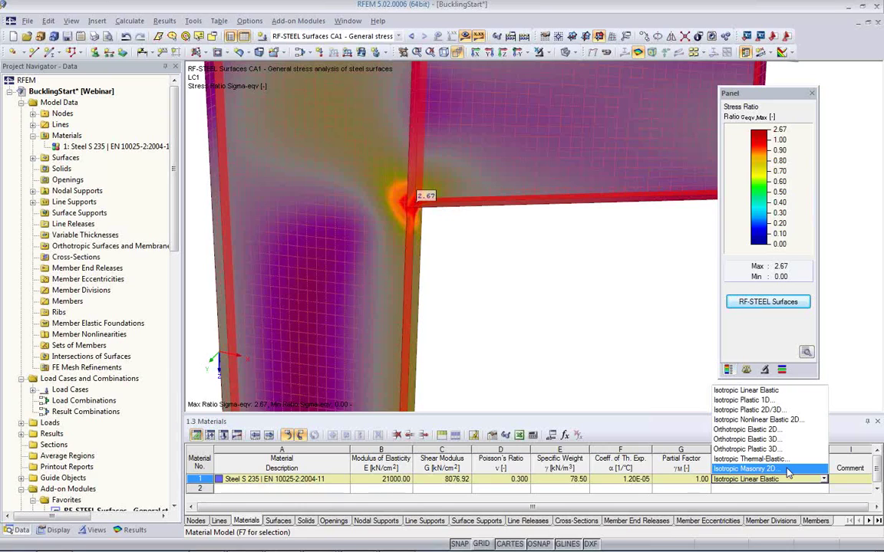
left_click(772, 411)
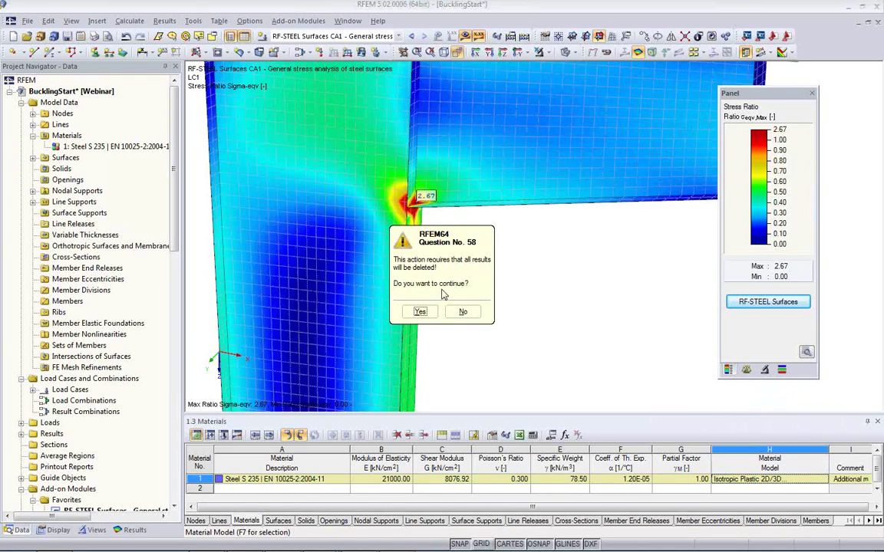
left_click(420, 312)
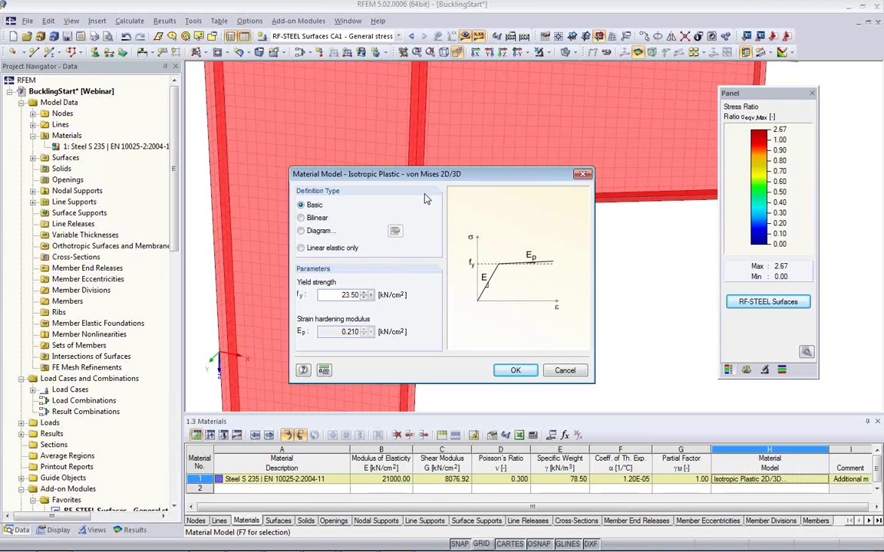
Step: Review the Bilinear and Diagram definitions of the plastic model and accept the Basic definition with a yield strength of 23.50 kN/cm²
left_click_drag(330, 295, 360, 296)
left_click(334, 297)
left_click(307, 220)
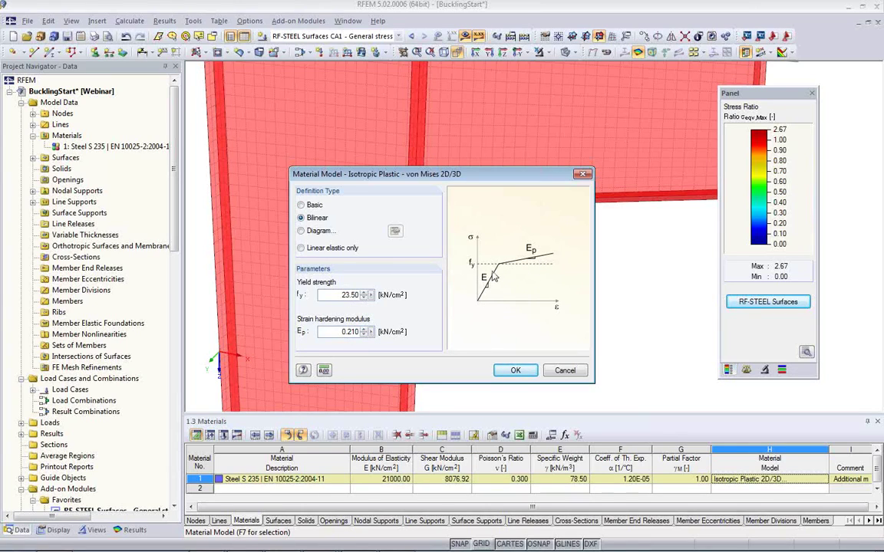
left_click(301, 230)
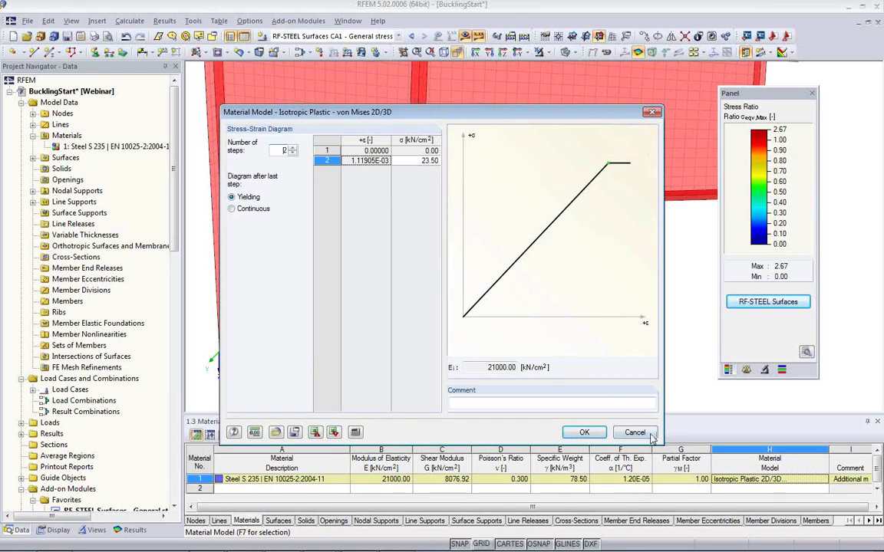
left_click(584, 432)
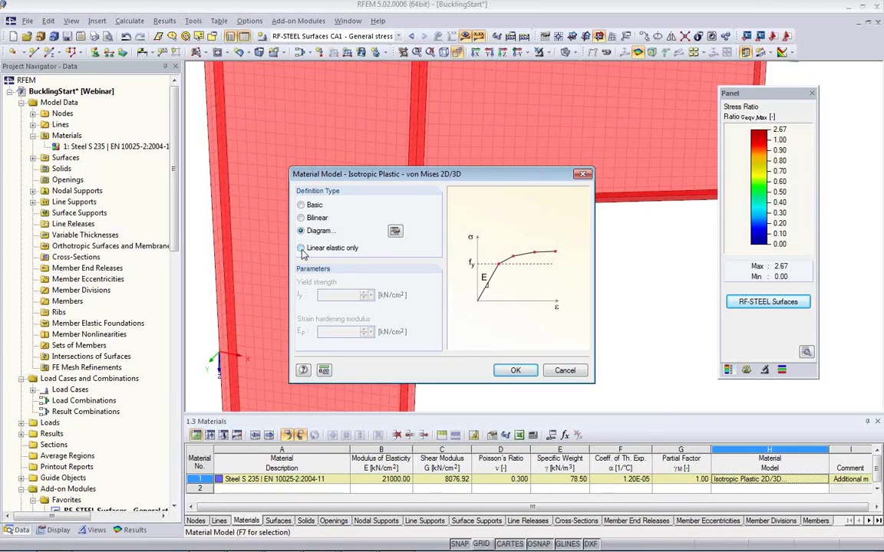
left_click(301, 205)
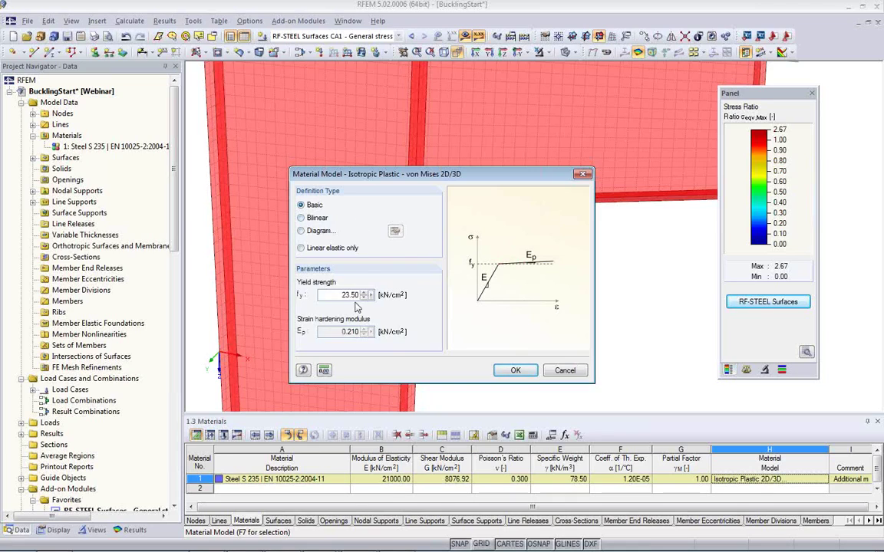
double_click(330, 295)
left_click(517, 372)
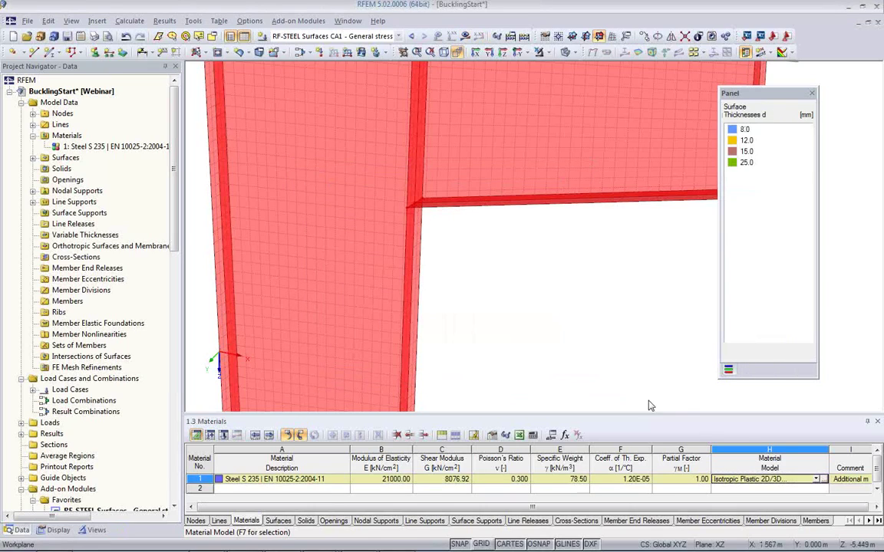
Step: Change the material model of Steel S 235 to Isotropic Nonlinear Elastic 2D, review its stress-strain diagram and accept the Basic definition
left_click(817, 480)
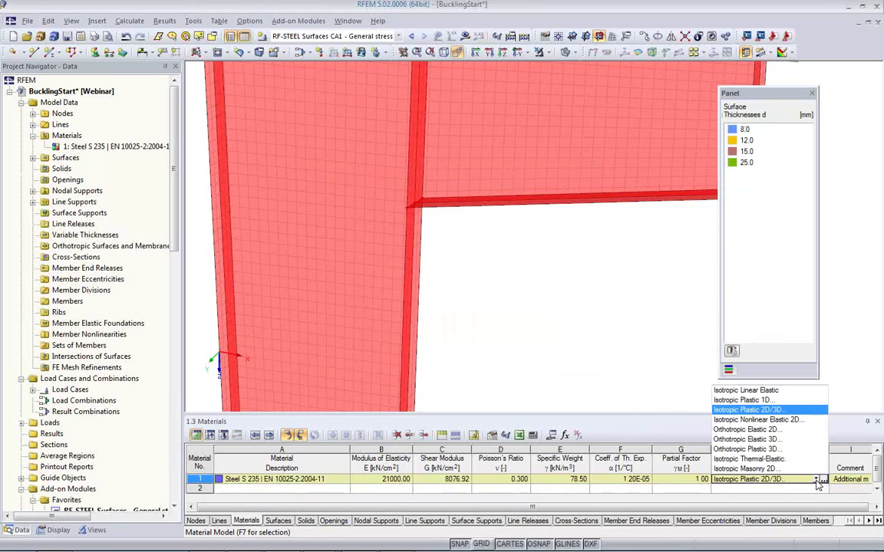
left_click(757, 421)
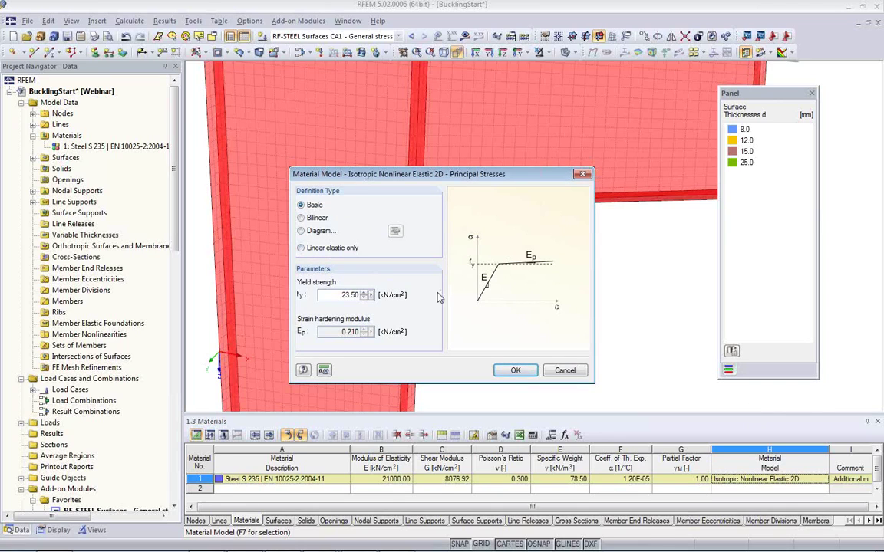
left_click(317, 230)
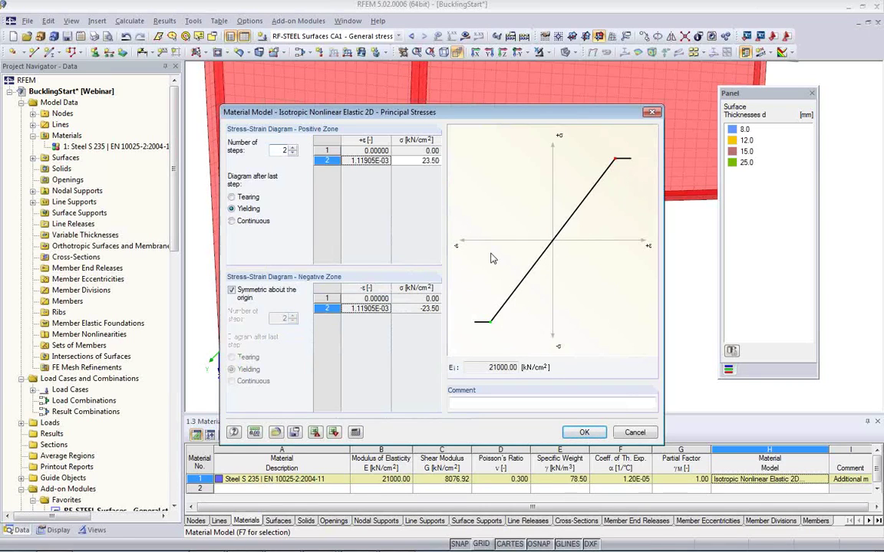
left_click(643, 434)
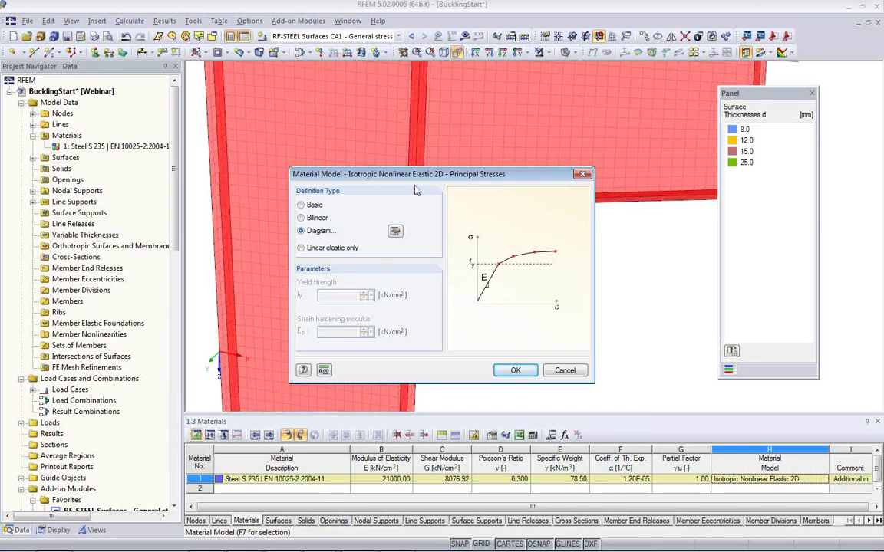
left_click(301, 205)
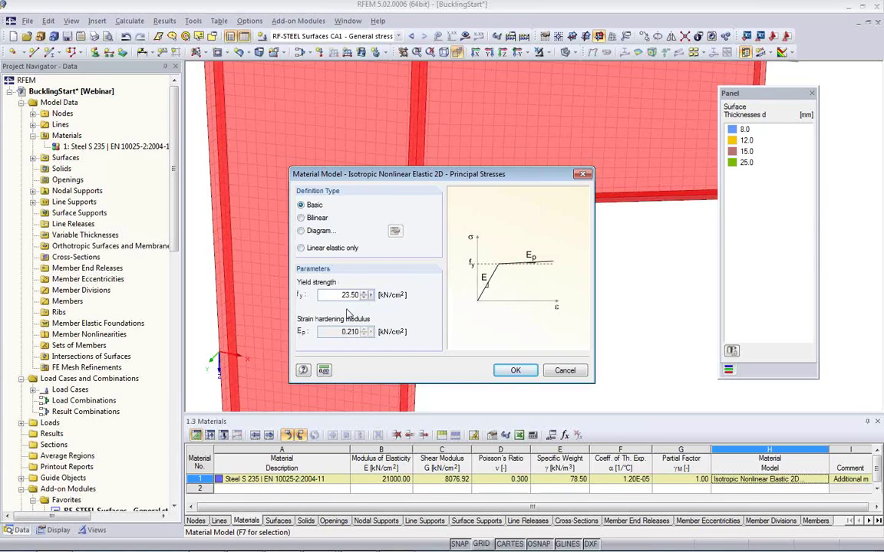
left_click(517, 370)
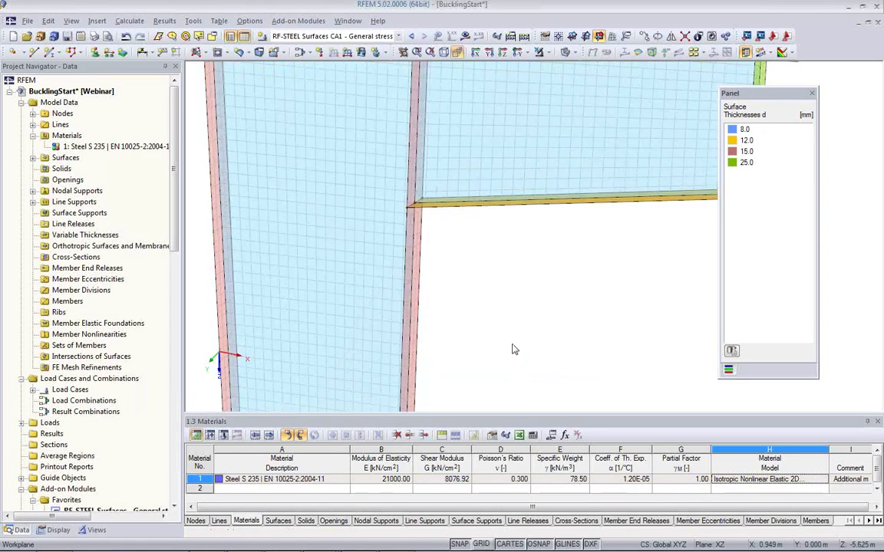
Step: Make LC1 - Design Load the current load case and calculate its results with the nonlinear material model
scroll(499, 345, "down", 1)
middle_click_drag(462, 331, 372, 270)
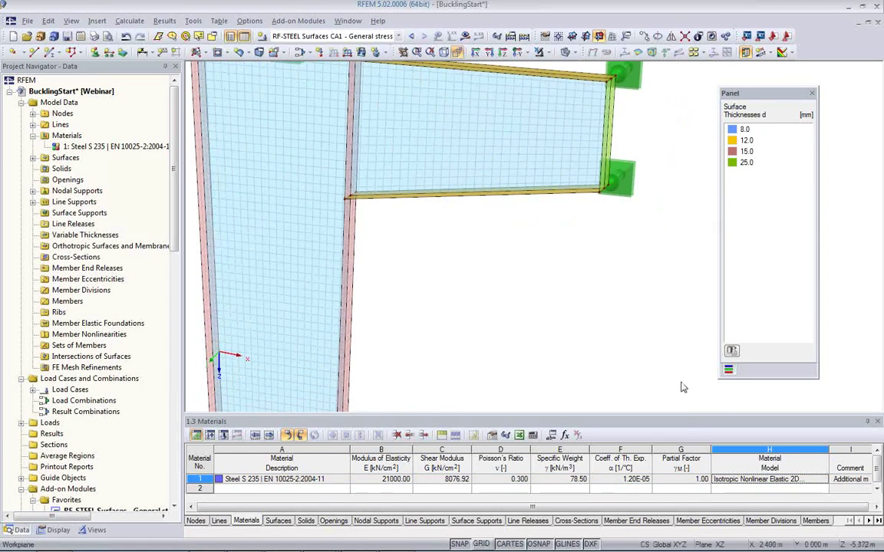
scroll(531, 352, "down", 2)
middle_click_drag(495, 342, 491, 310)
scroll(491, 310, "down", 1)
scroll(491, 315, "down", 1)
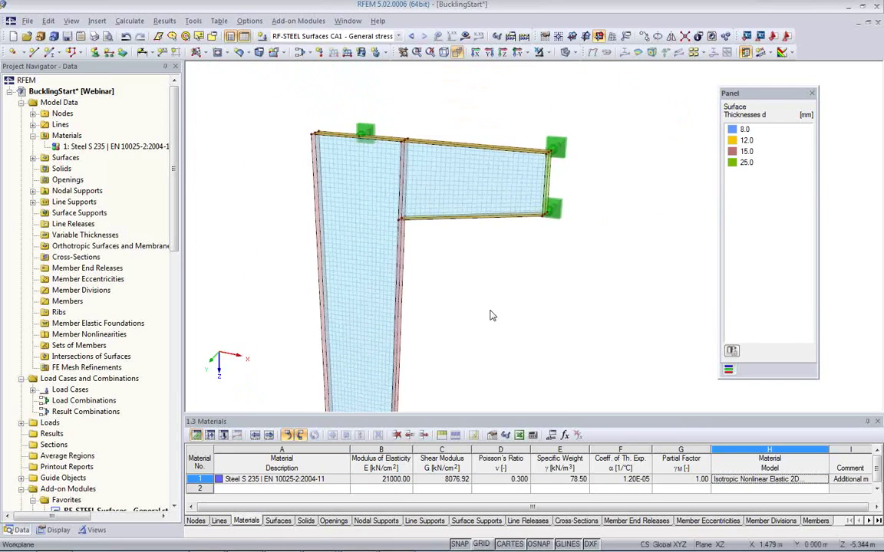
scroll(448, 265, "up", 2)
middle_click_drag(392, 244, 411, 292)
scroll(416, 284, "up", 1)
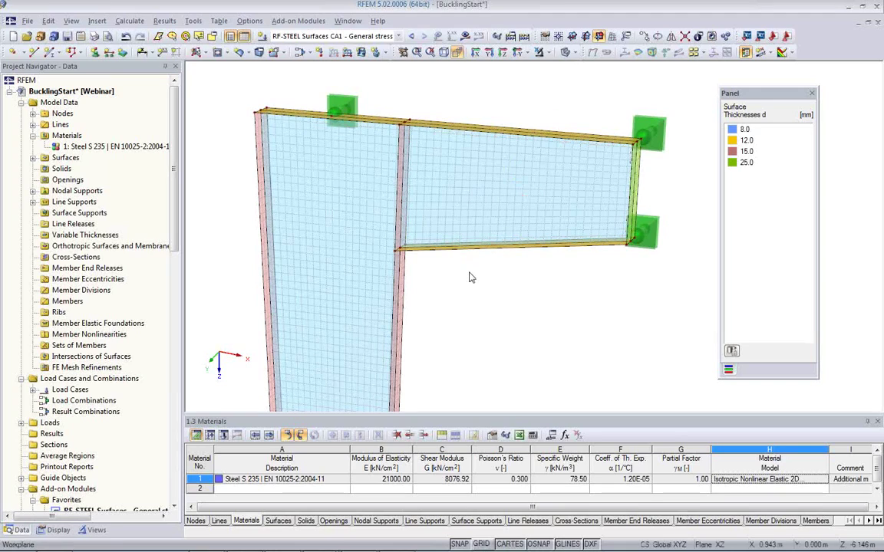
left_click(397, 38)
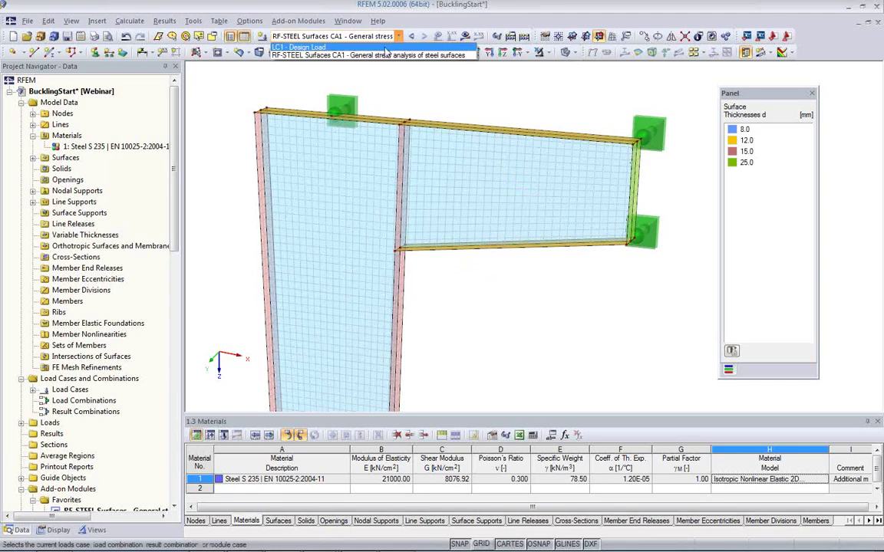
left_click(394, 46)
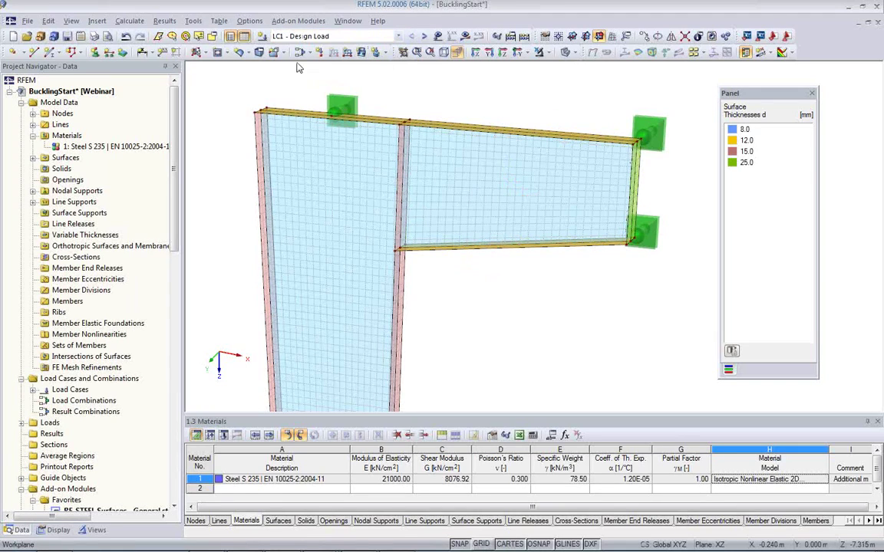
left_click(465, 36)
left_click(420, 308)
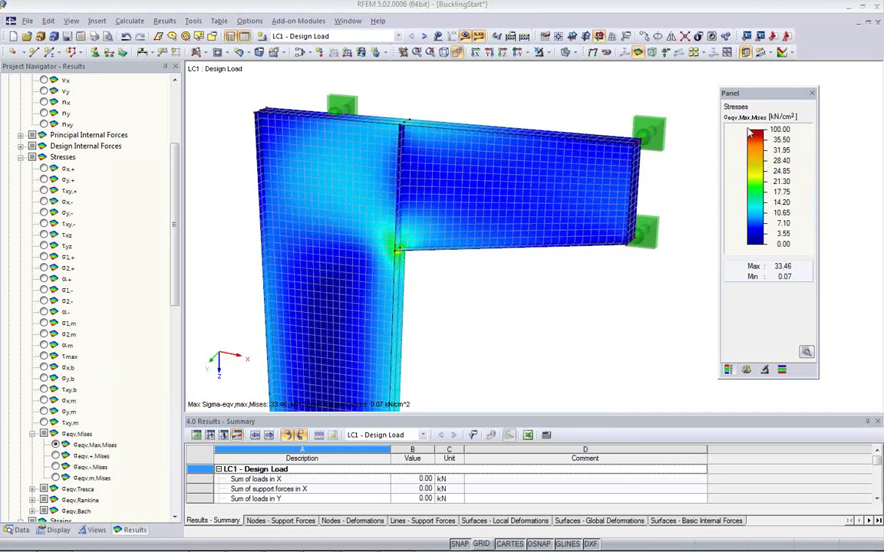
Step: Examine the maximum von Mises equivalent stresses of LC1 around the inner frame corner
middle_click_drag(460, 280, 471, 262, "ctrl")
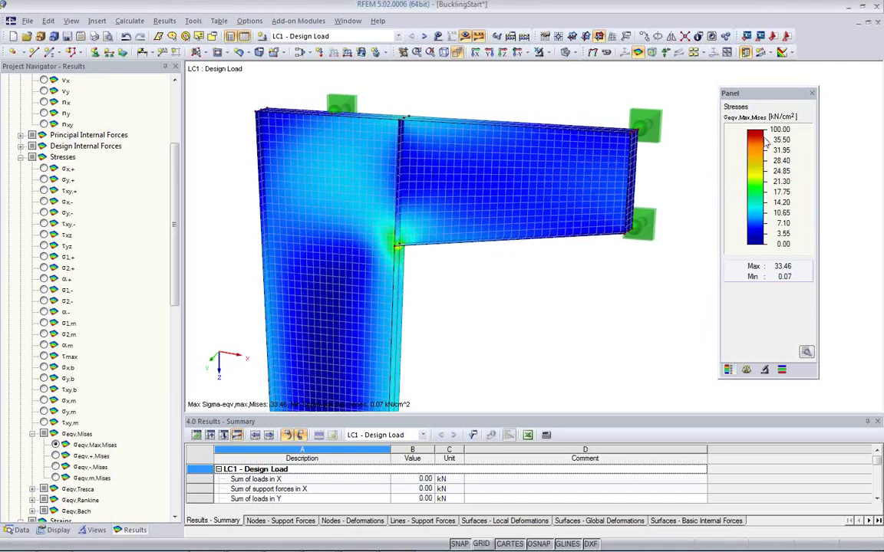
middle_click_drag(394, 250, 495, 255, "ctrl")
scroll(419, 266, "up", 3)
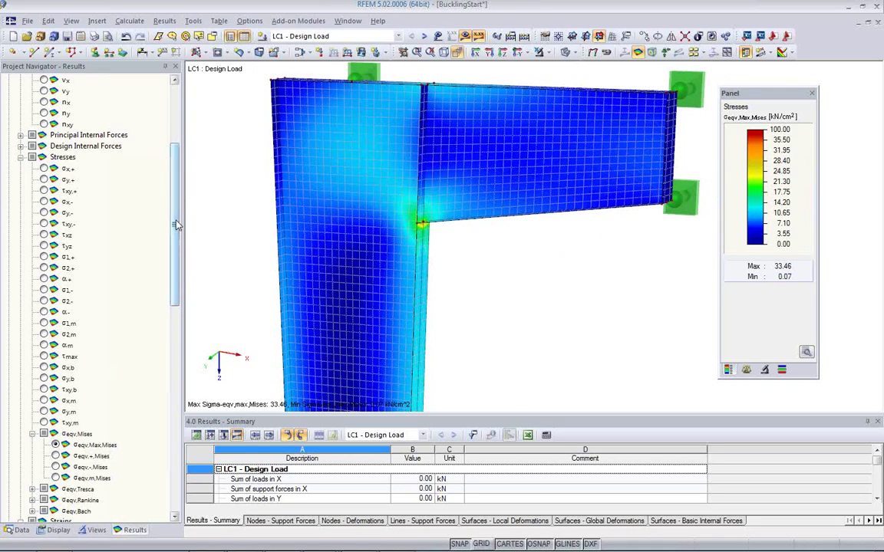
left_click_drag(177, 226, 176, 255)
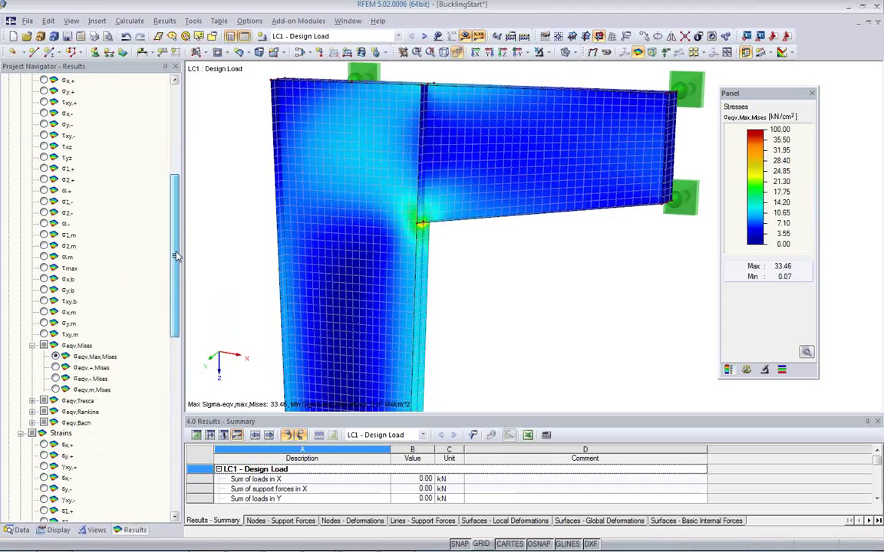
left_click_drag(176, 257, 175, 223)
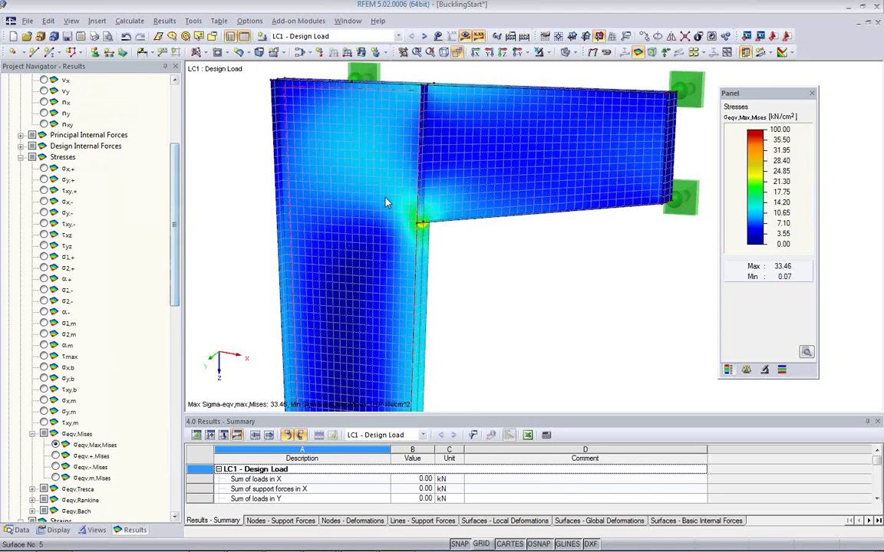
scroll(389, 201, "up", 3)
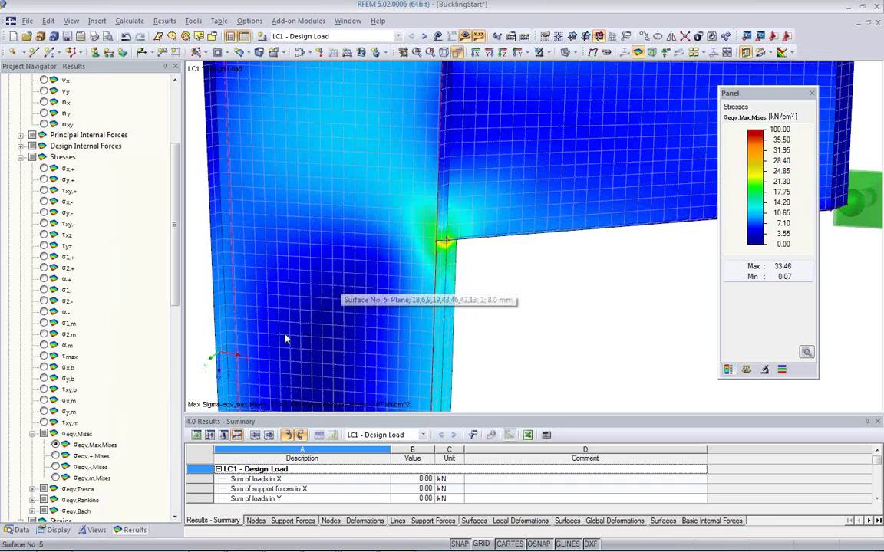
Step: Set the distribution of internal forces/stresses on surfaces to Non Continuous in the results display settings
left_click(68, 531)
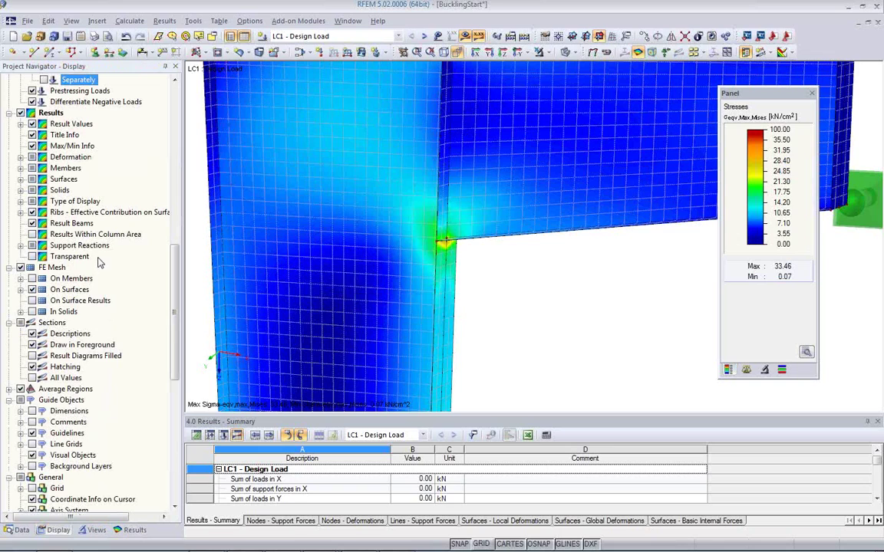
scroll(102, 270, "down", 7)
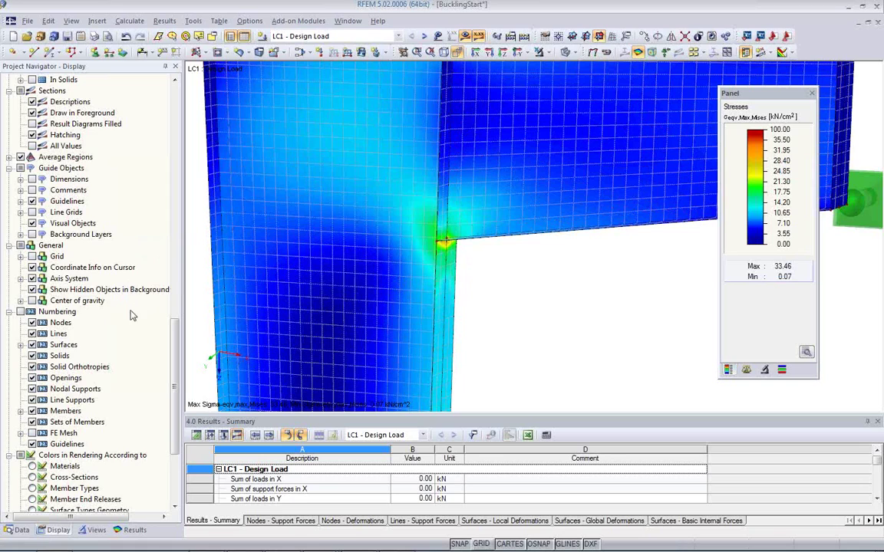
scroll(130, 317, "down", 1)
scroll(130, 317, "down", 2)
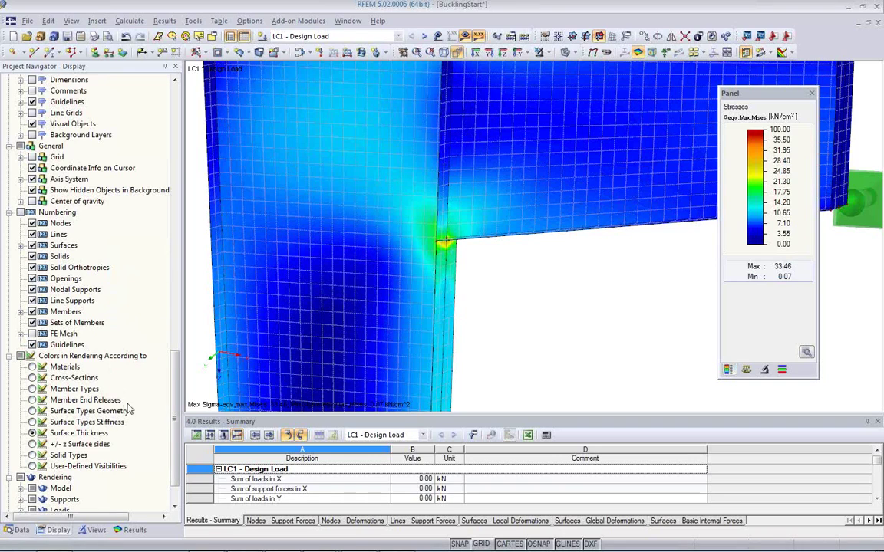
left_click_drag(173, 400, 177, 278)
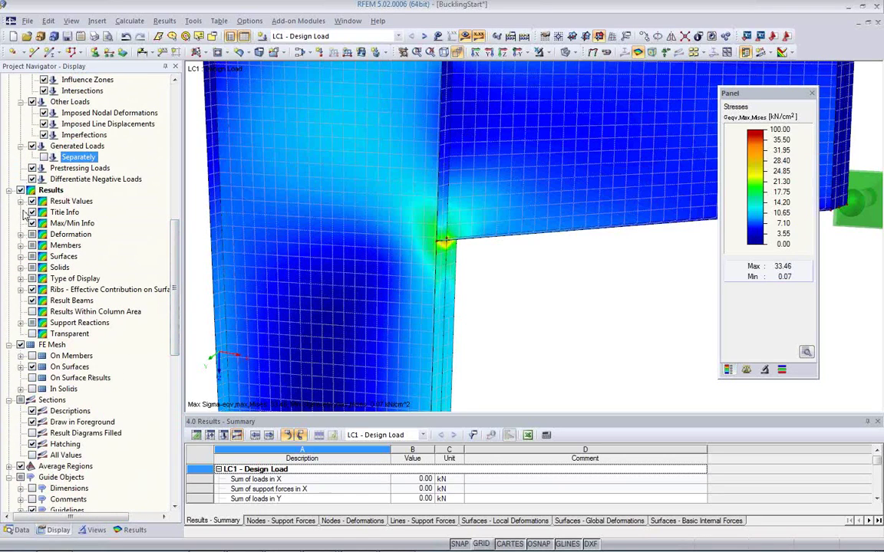
left_click(20, 256)
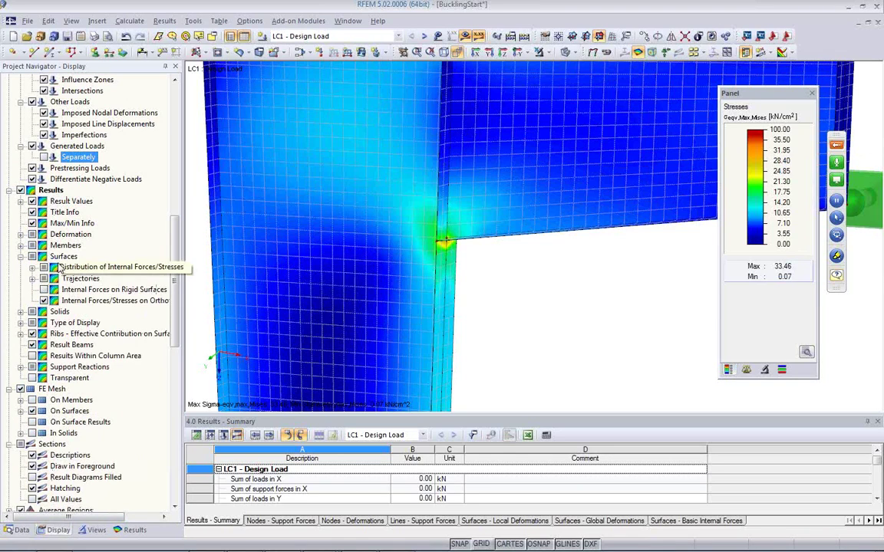
left_click(32, 267)
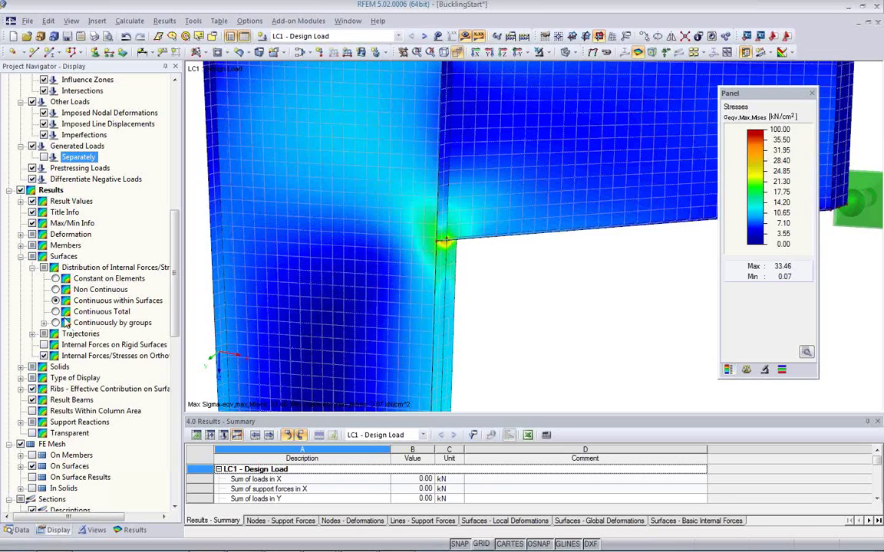
left_click(56, 290)
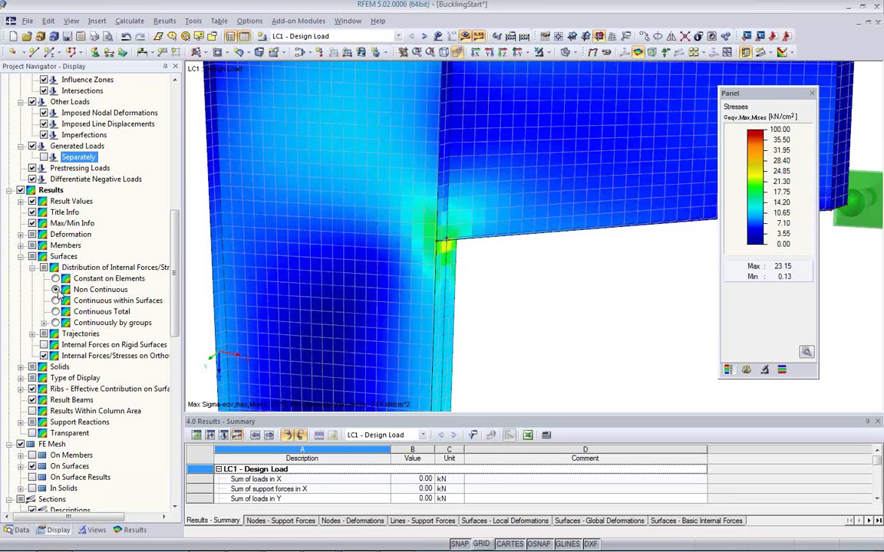
Step: Turn off the smooth color transition and set the surface stress distribution to Constant on Elements
left_click(806, 353)
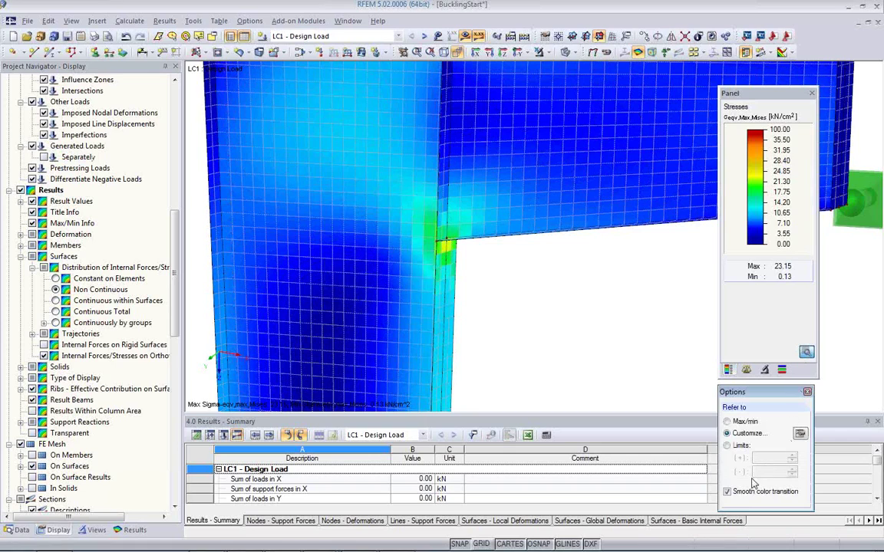
left_click(728, 493)
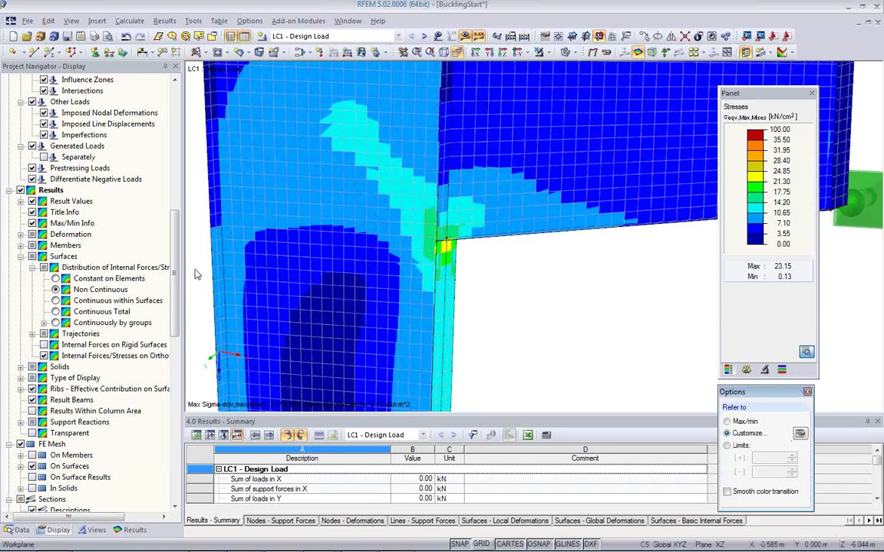
left_click(55, 279)
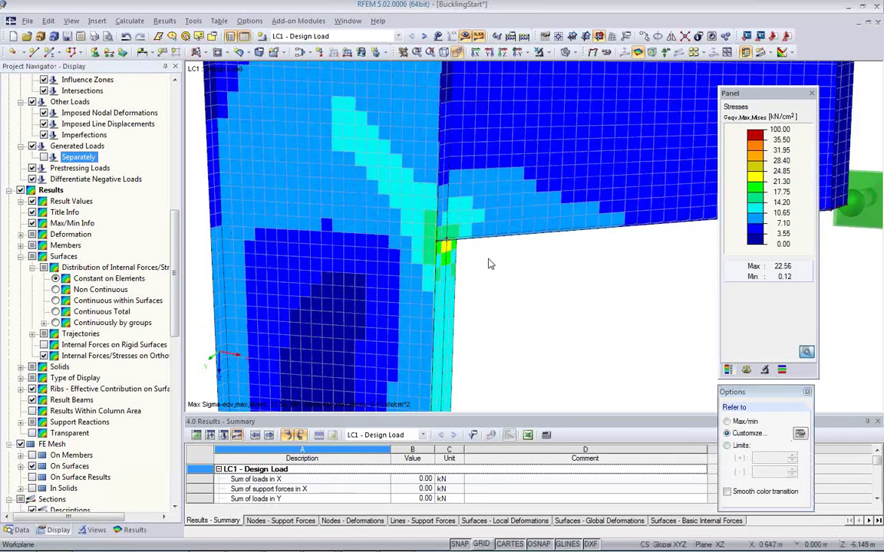
Step: Examine the von Mises stresses of the individual elements in the web and flanges at the inner corner
middle_click_drag(454, 291, 614, 278, "ctrl")
scroll(483, 255, "up", 2)
middle_click_drag(480, 252, 555, 239, "ctrl")
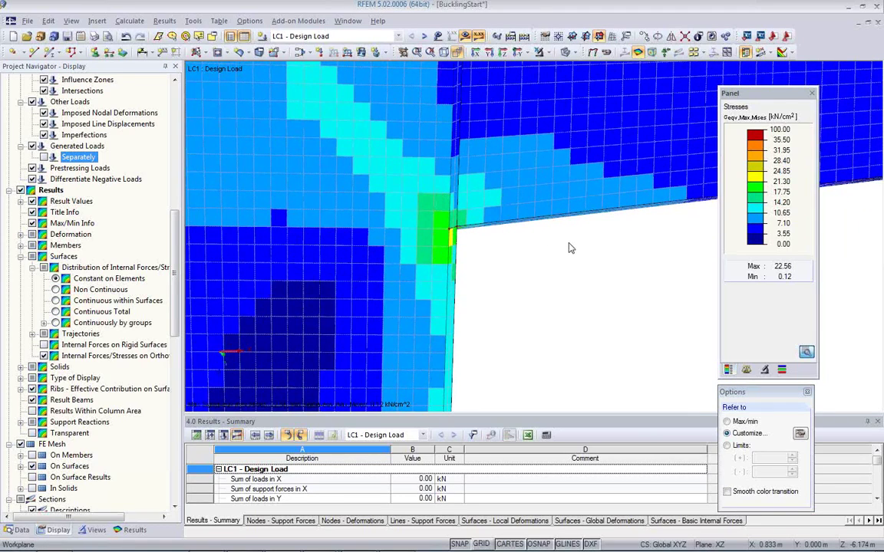
scroll(448, 227, "up", 2)
scroll(448, 228, "up", 1)
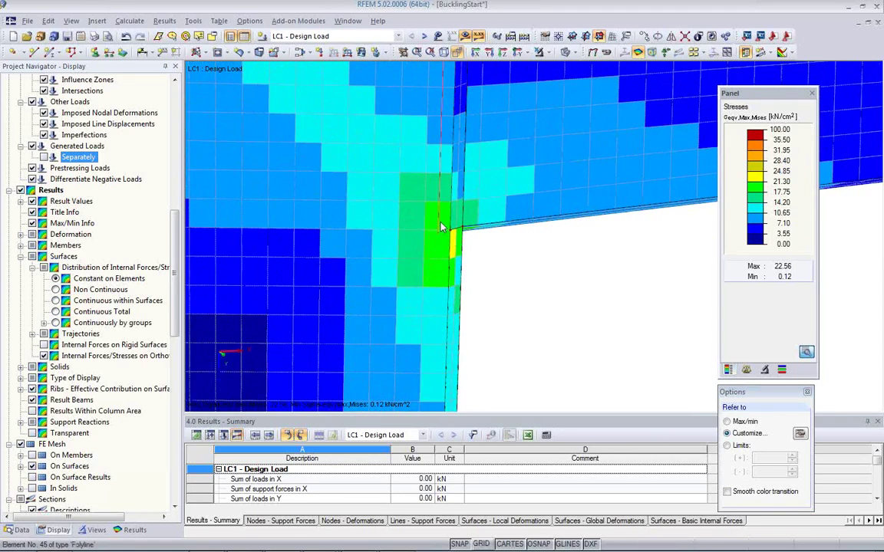
scroll(441, 223, "down", 2)
middle_click_drag(475, 267, 320, 297)
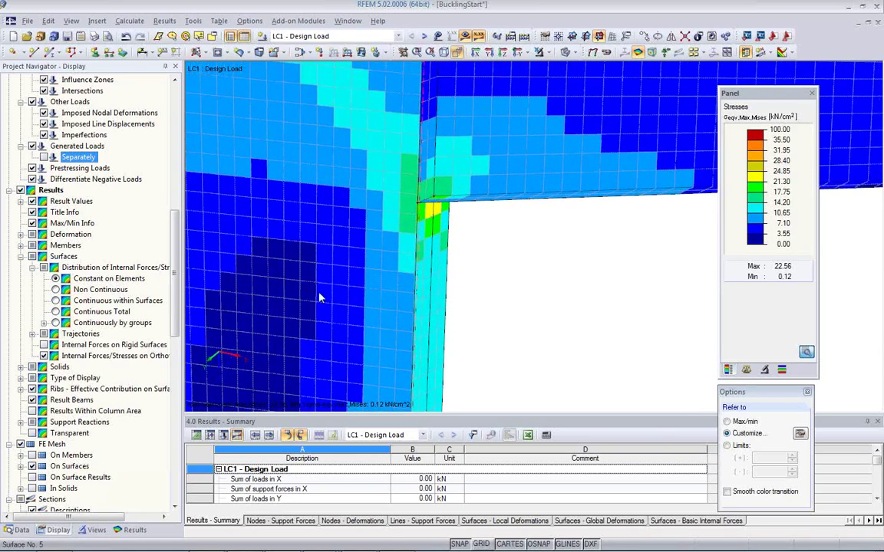
Step: Display the Design Ratio criterion followed by the Nonlinearity Rate and inspect the elements at the inner corner
left_click(134, 530)
left_click_drag(179, 252, 171, 227)
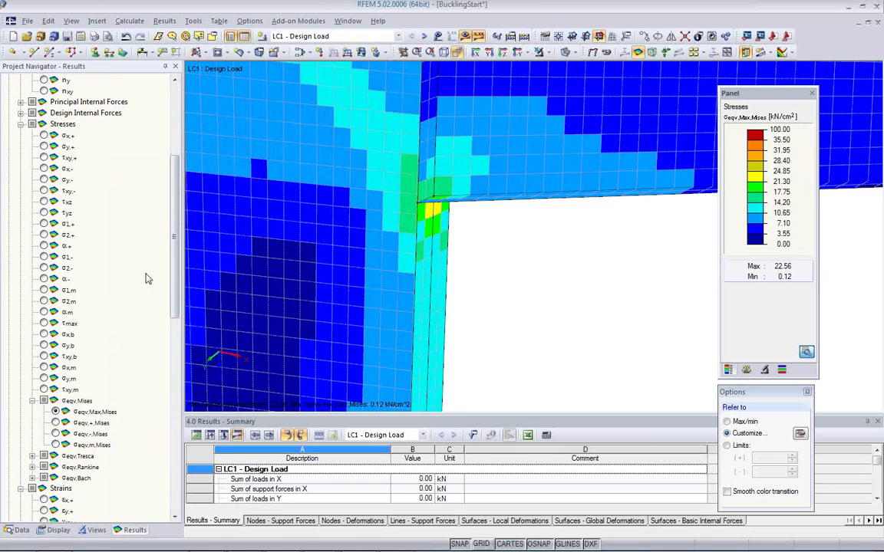
left_click_drag(171, 274, 176, 429)
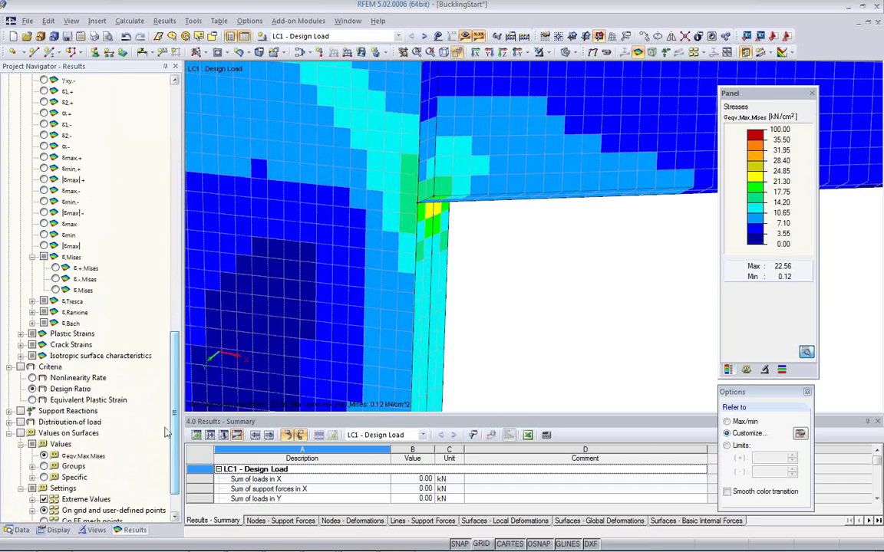
left_click(21, 368)
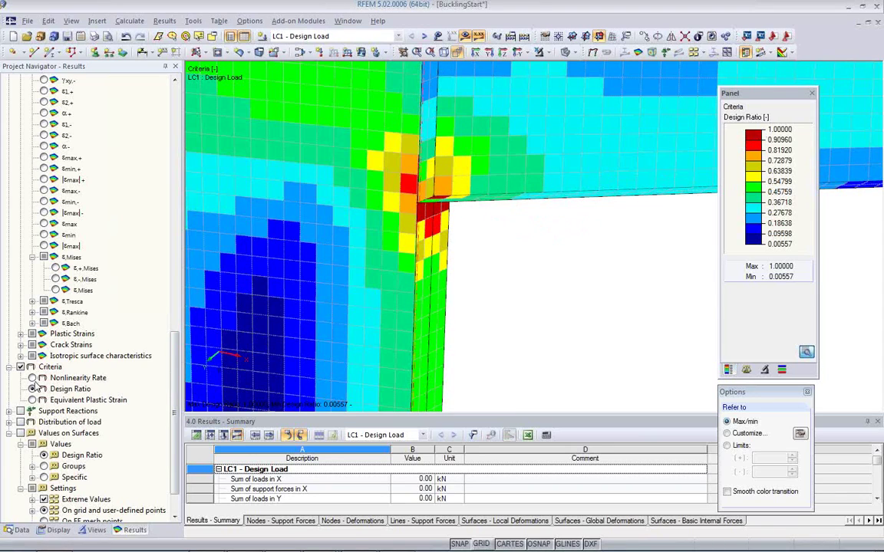
left_click(33, 378)
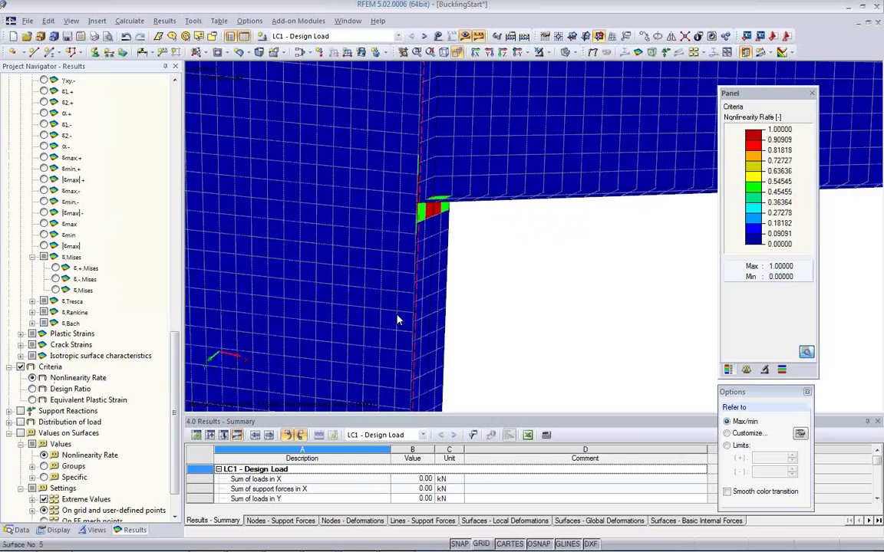
middle_click_drag(564, 240, 484, 296, "ctrl")
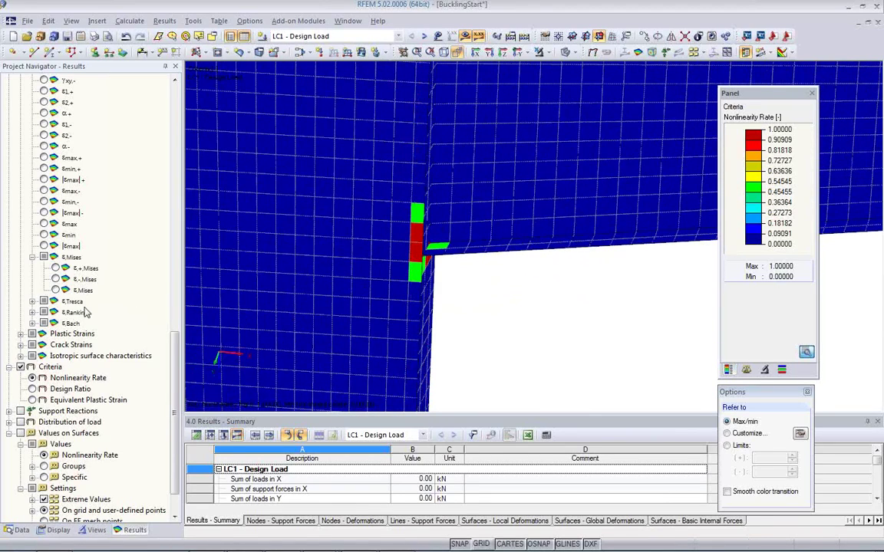
Step: Display the ε,Mises equivalent strains, switch back to the Design Ratio criterion and inspect the inner corner
left_click(55, 290)
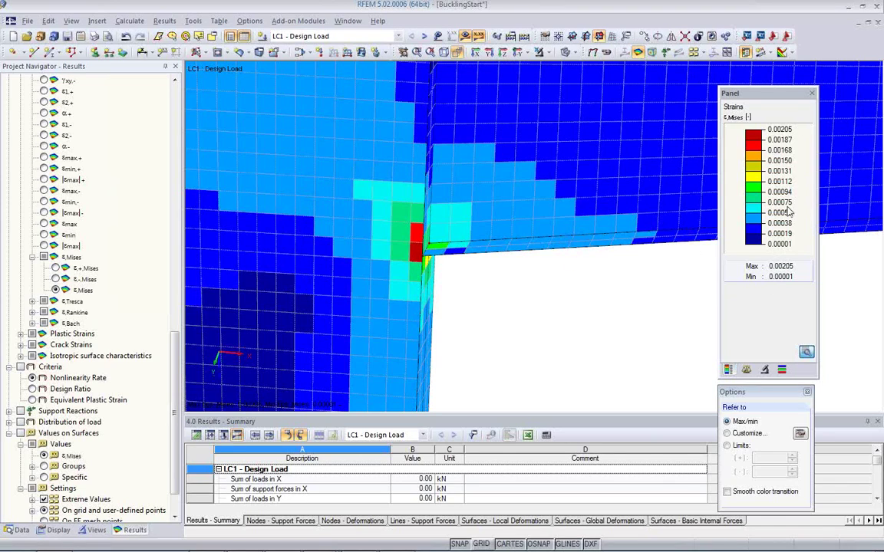
middle_click_drag(499, 288, 422, 261, "ctrl")
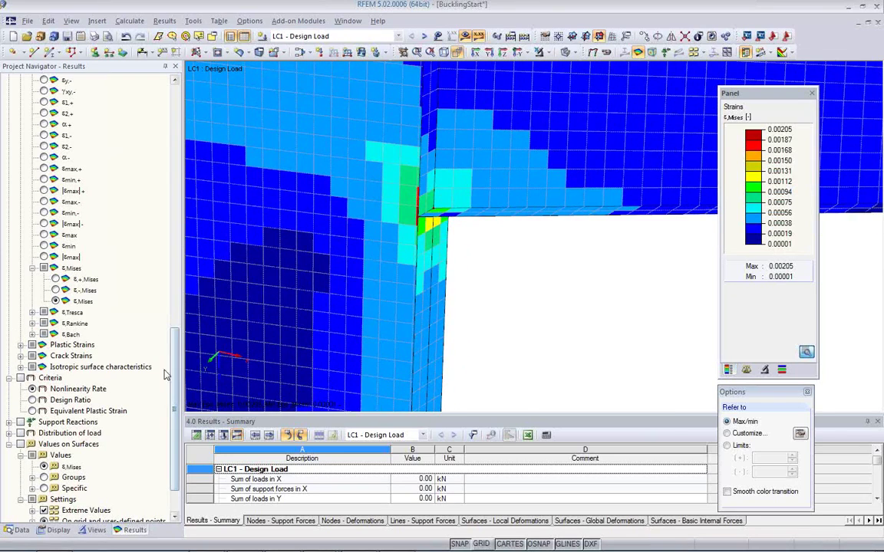
left_click(33, 400)
middle_click_drag(553, 253, 507, 242, "ctrl")
scroll(486, 269, "down", 1)
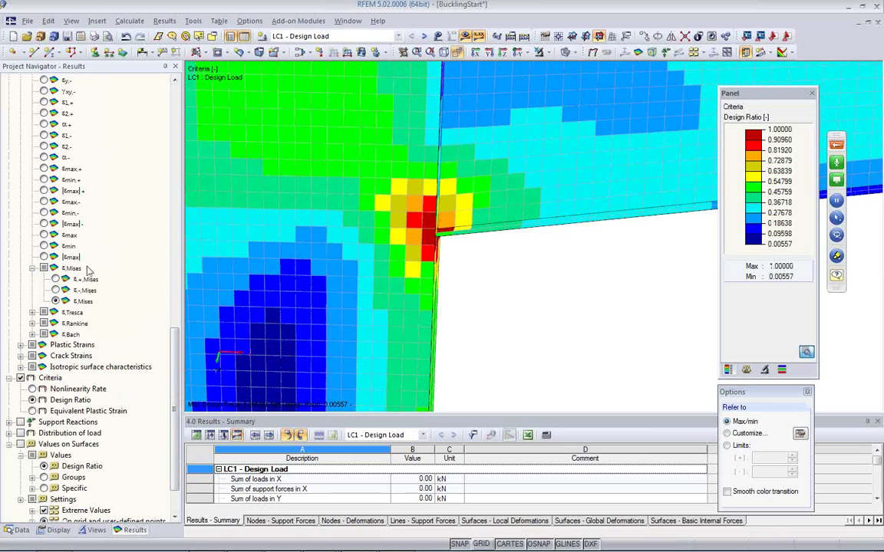
Step: Display the membrane equivalent stresses σeqv,m,Mises and examine them in the beam web beside the inner corner
left_click_drag(174, 330, 173, 258)
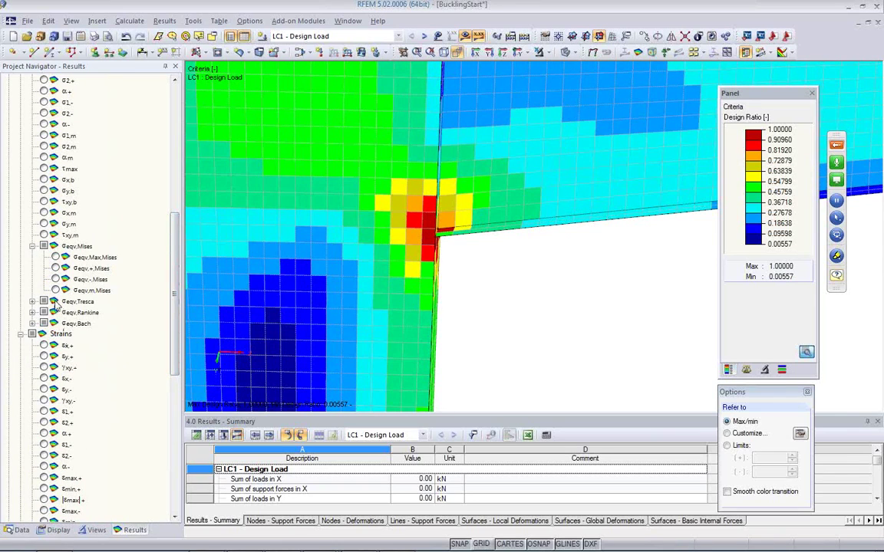
left_click(56, 290)
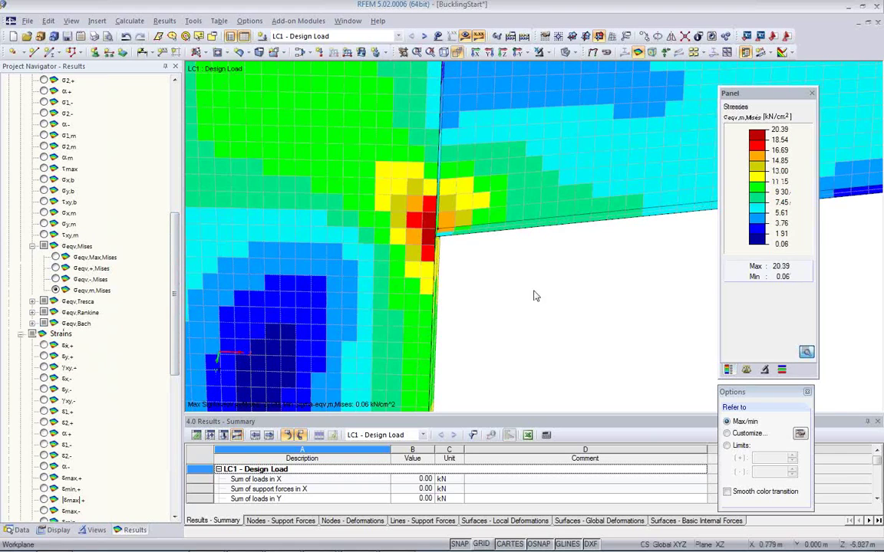
middle_click_drag(597, 293, 559, 247, "ctrl")
scroll(559, 246, "up", 2)
scroll(561, 209, "up", 1)
middle_click_drag(545, 179, 567, 216)
middle_click_drag(438, 262, 516, 208)
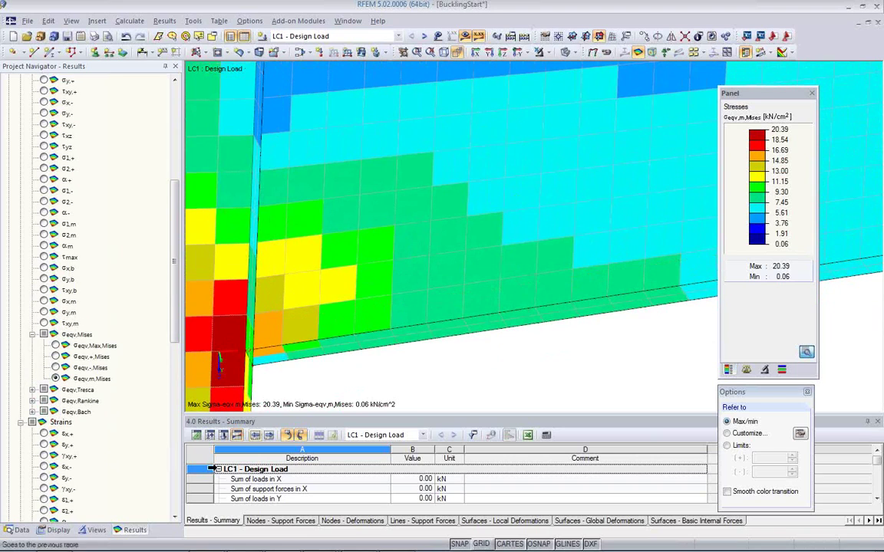
left_click(58, 531)
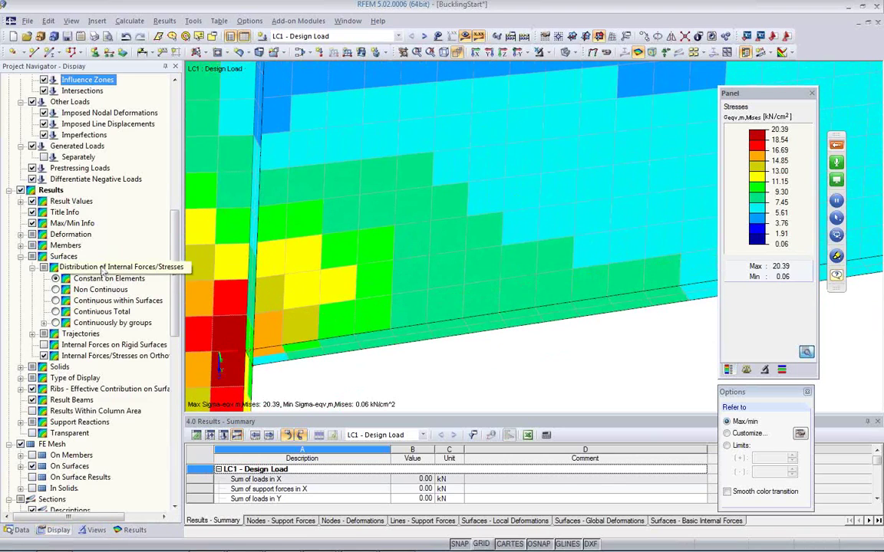
scroll(108, 331, "up", 6)
scroll(108, 332, "down", 2)
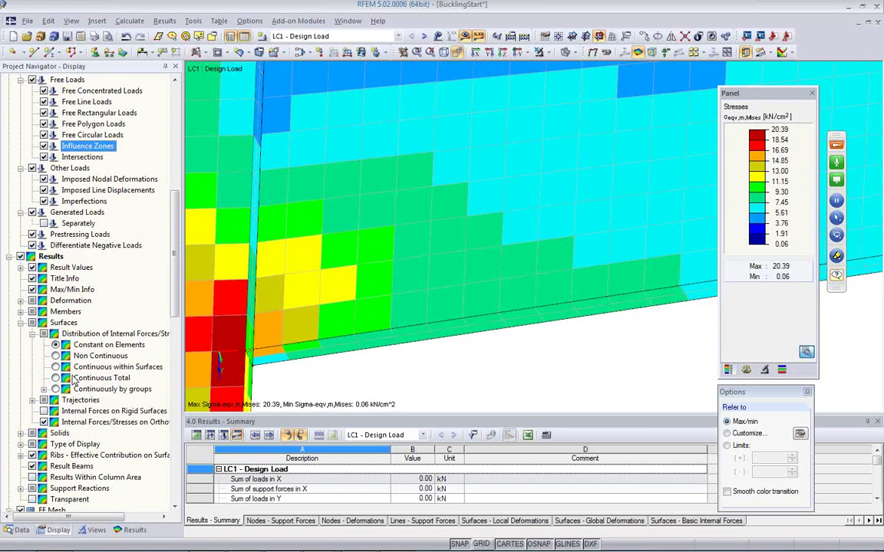
scroll(162, 264, "down", 15)
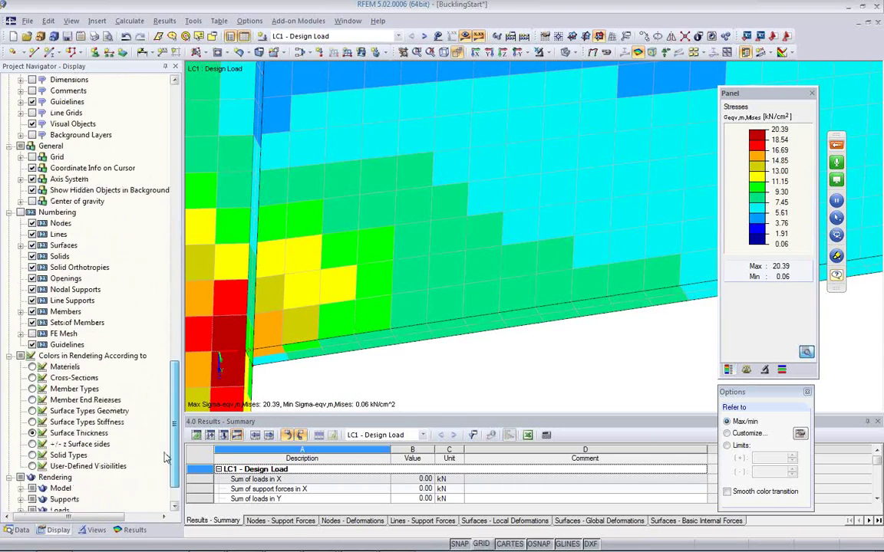
Step: Turn on the surface result values, switch off extreme values and show them on FE mesh points
left_click(130, 530)
scroll(109, 414, "down", 5)
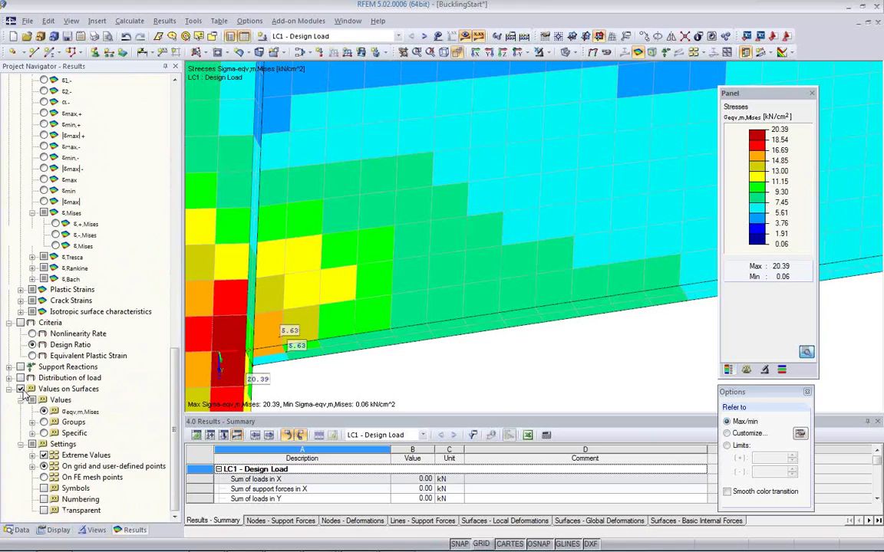
left_click(43, 457)
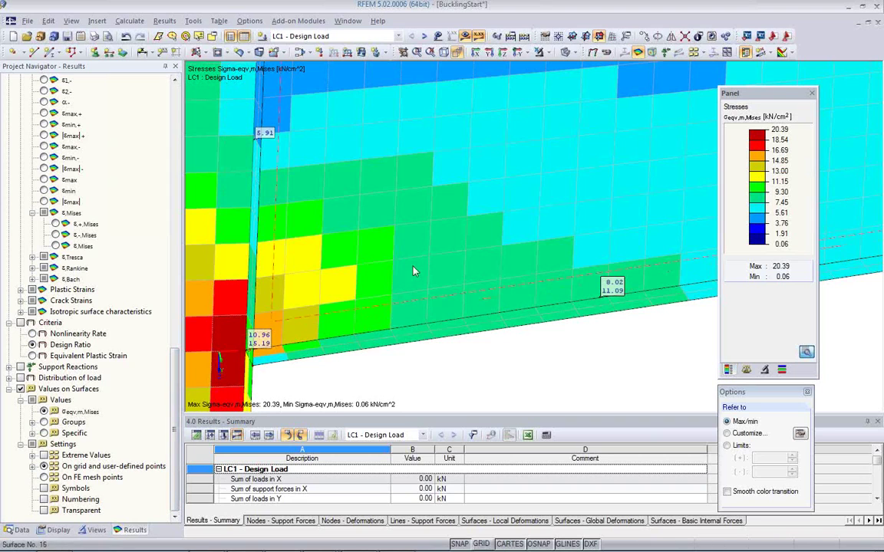
middle_click_drag(483, 352, 291, 376, "ctrl")
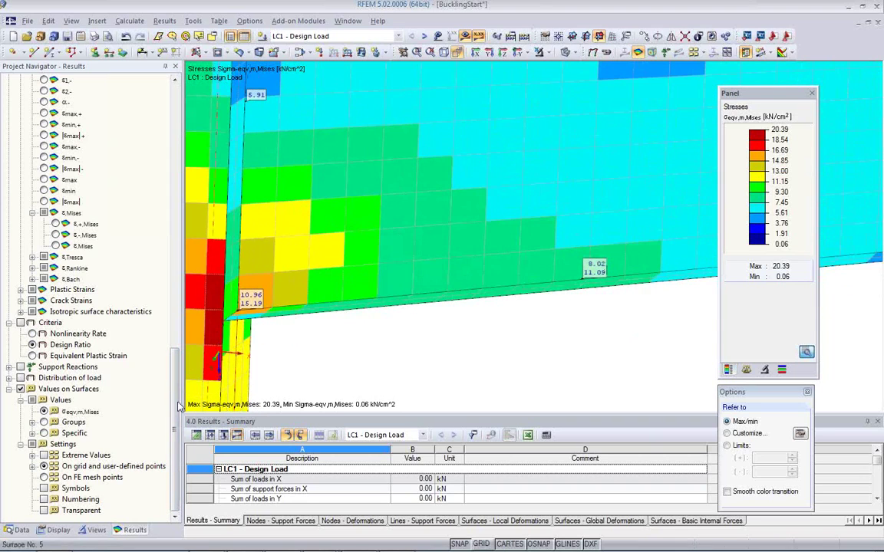
left_click(43, 477)
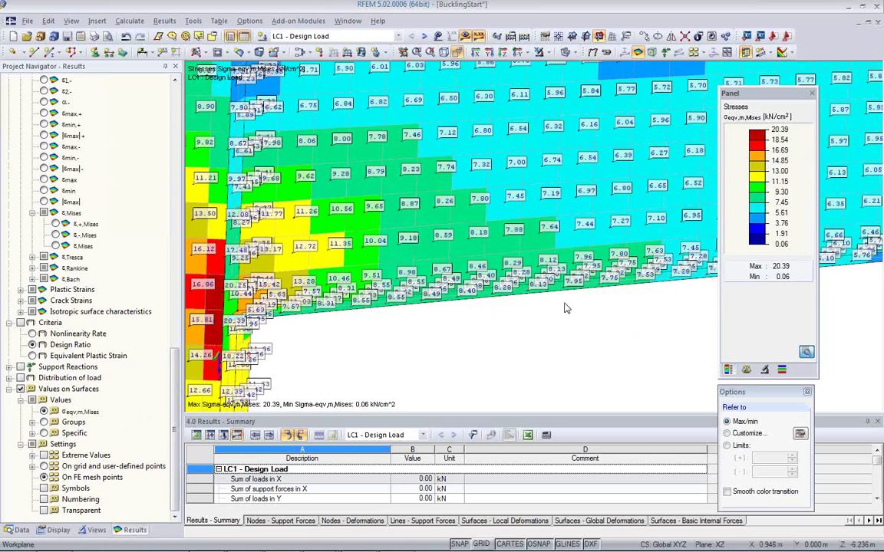
scroll(572, 306, "up", 3)
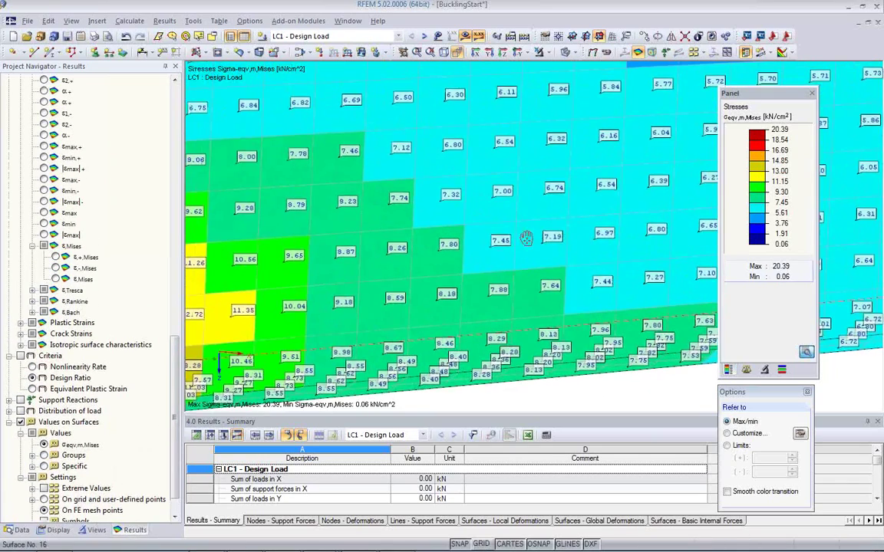
mouse_move(511, 227)
middle_mouse_down()
mouse_move(548, 175)
mouse_move(521, 241)
middle_mouse_up()
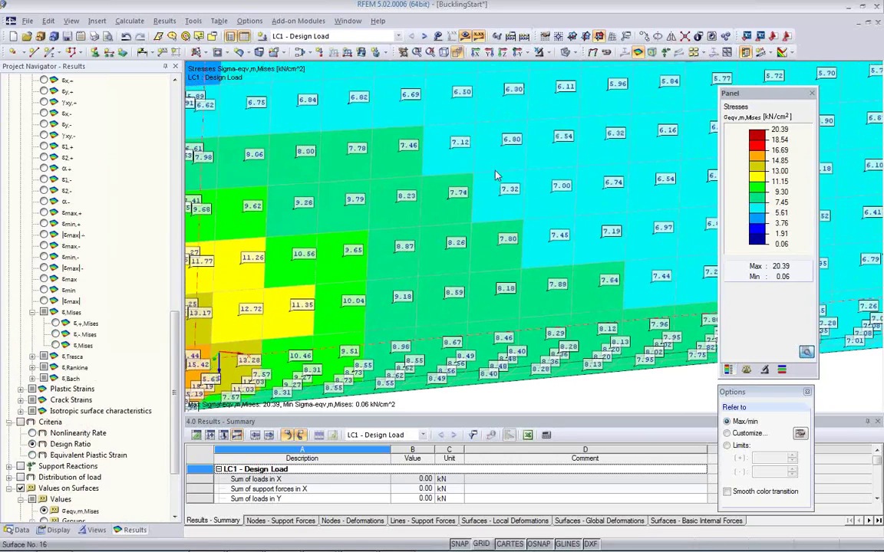
Step: Set the surface stress distribution to Non Continuous and examine the separate element values at the mesh nodes of the beam web
left_click(59, 530)
scroll(73, 306, "up", 2)
scroll(71, 305, "up", 15)
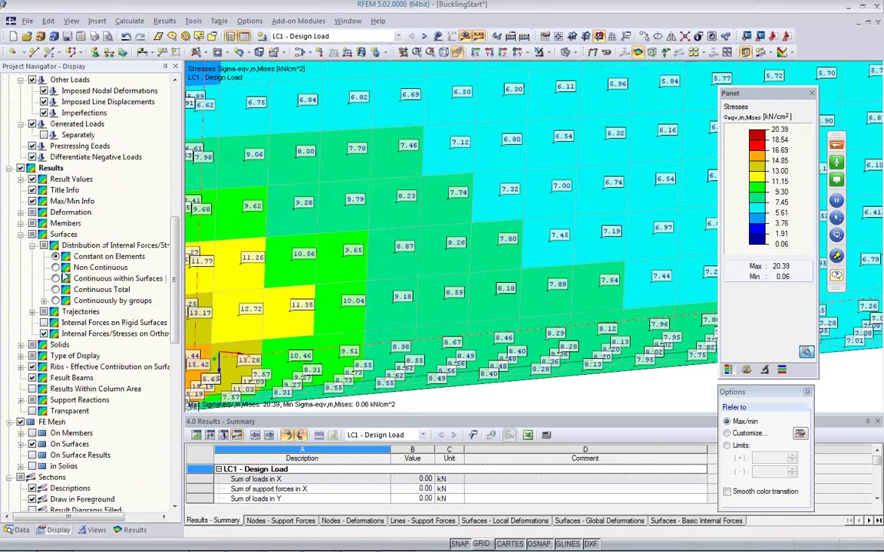
left_click(55, 267)
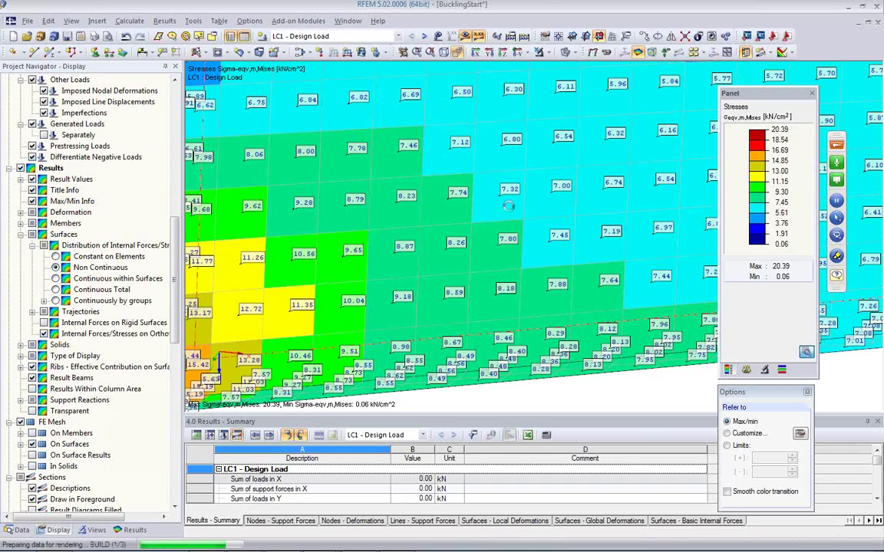
scroll(496, 195, "up", 4)
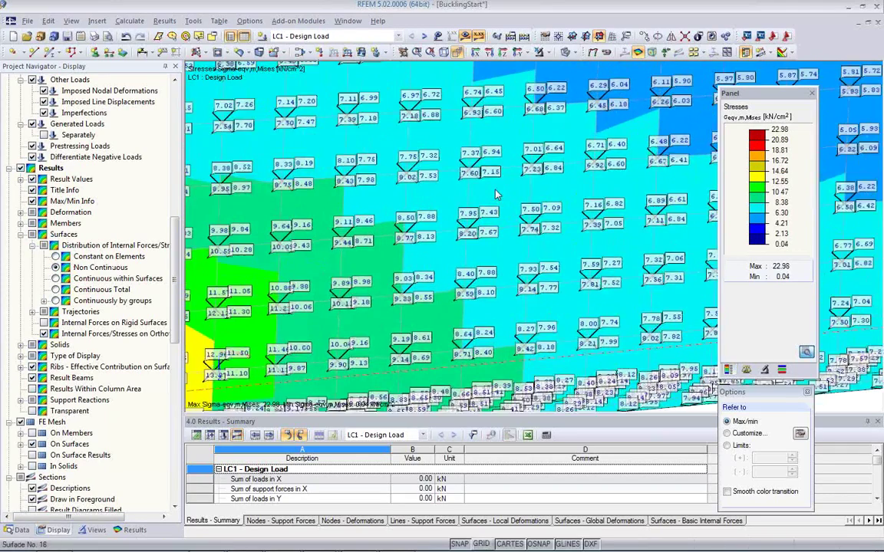
scroll(496, 195, "up", 2)
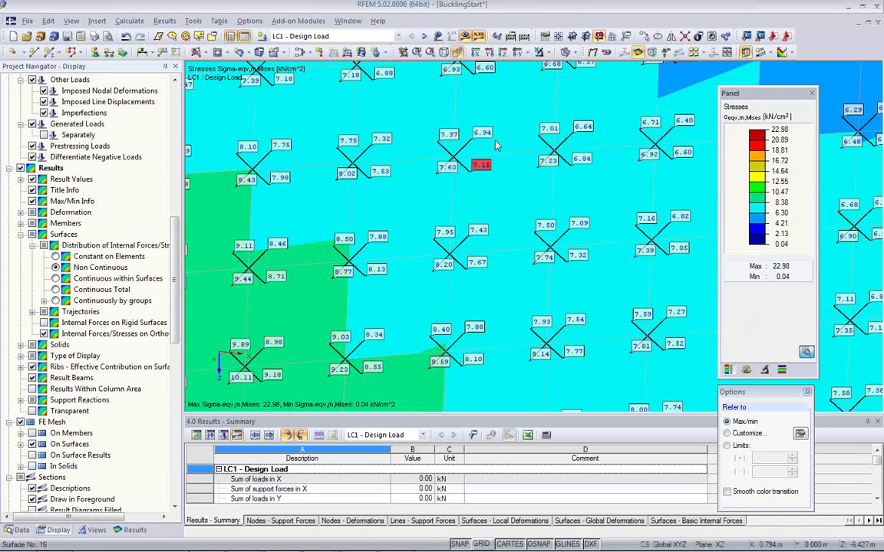
Step: Display the surface stresses as Continuous within Surfaces and compare them with Continuous Total at the inner corner
scroll(433, 184, "up", 3)
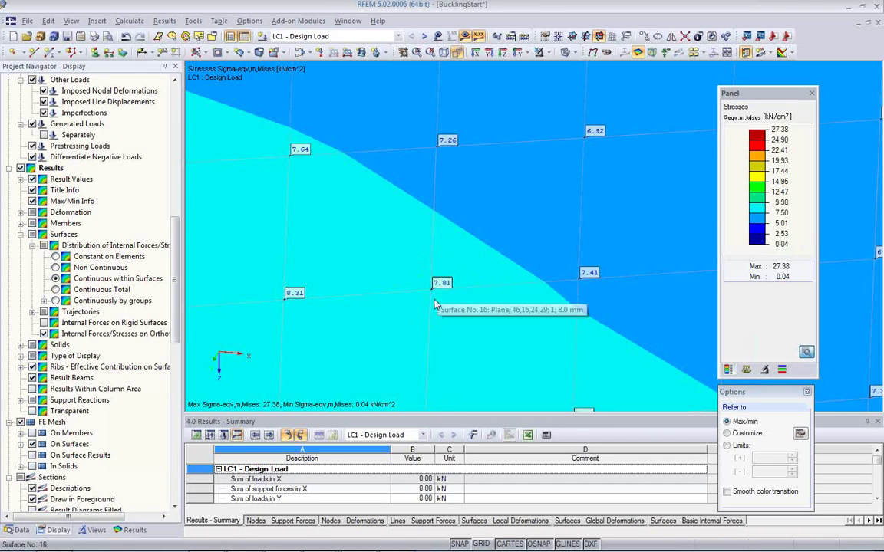
scroll(435, 303, "down", 3)
scroll(434, 305, "down", 1)
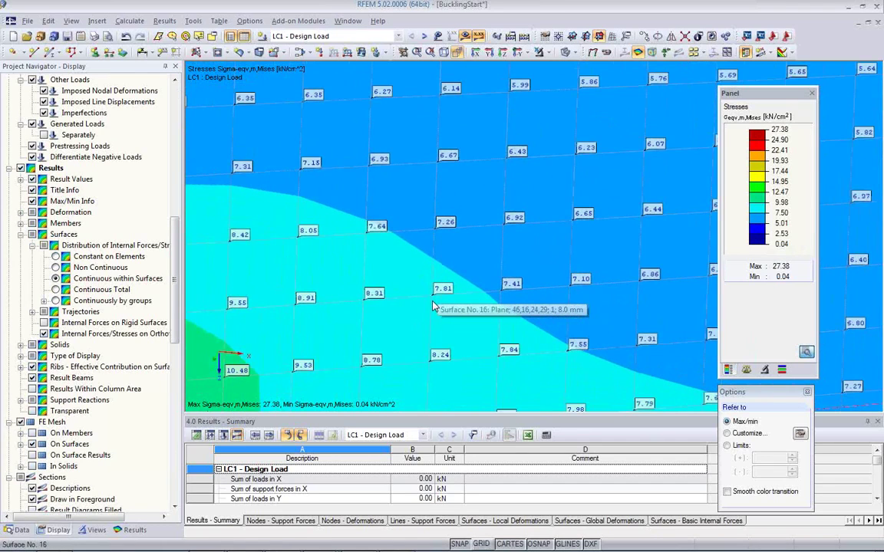
scroll(434, 309, "down", 5)
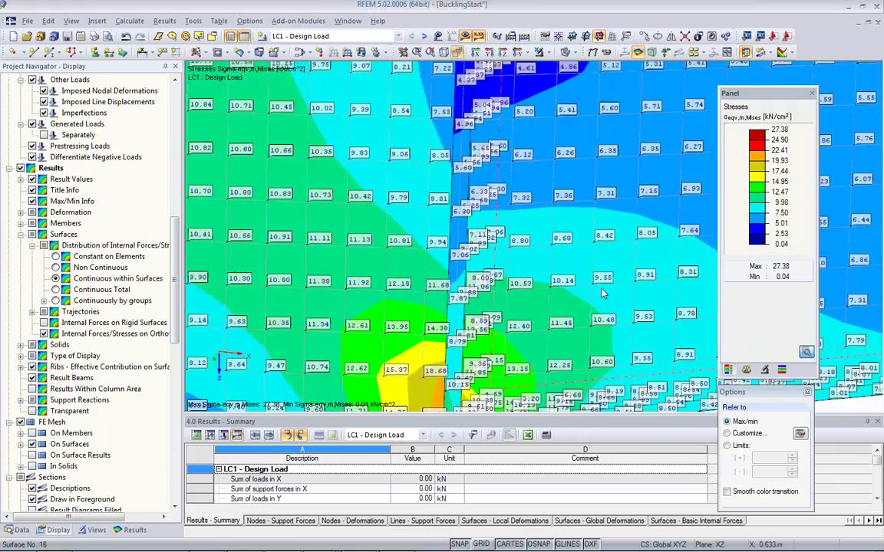
scroll(481, 315, "up", 5)
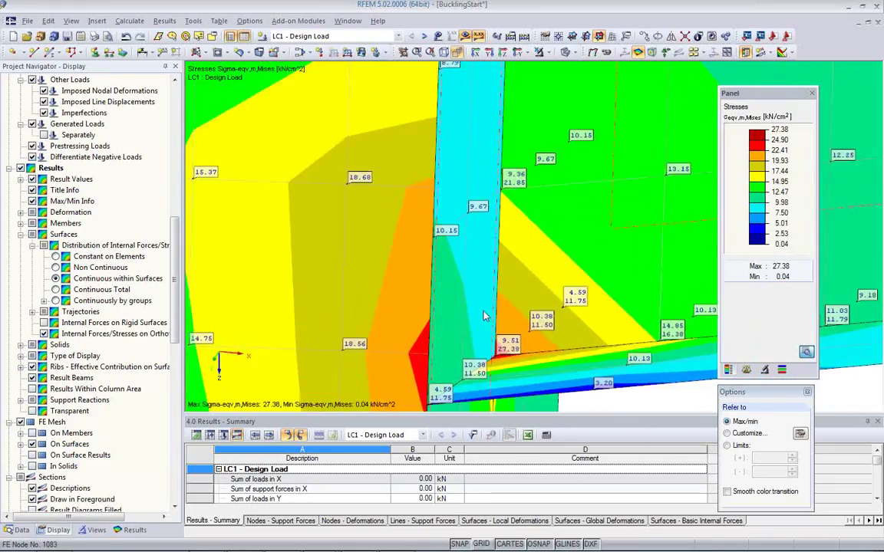
scroll(481, 316, "down", 5)
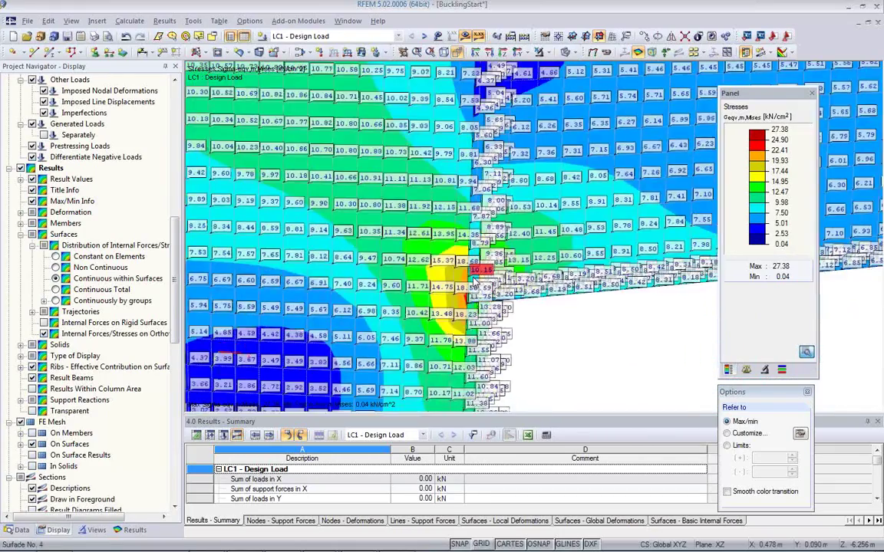
scroll(474, 282, "up", 5)
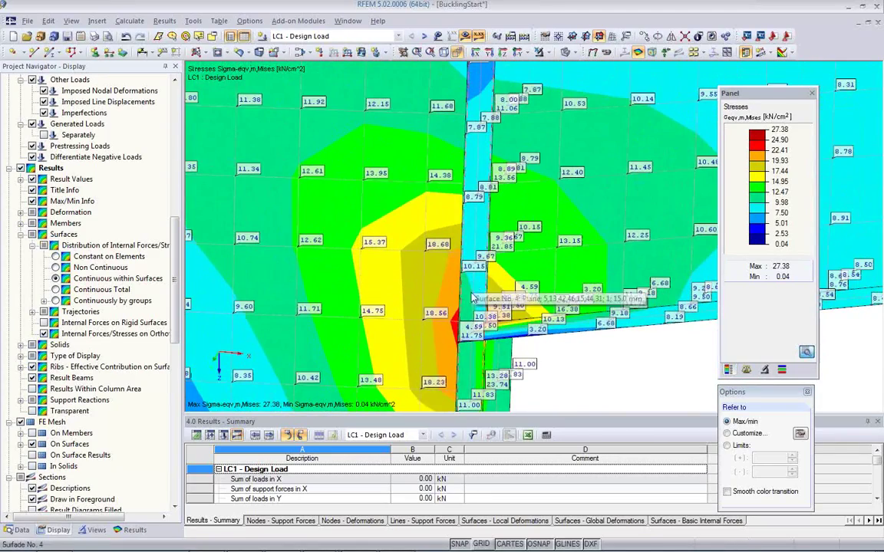
middle_click_drag(512, 368, 526, 284, "ctrl")
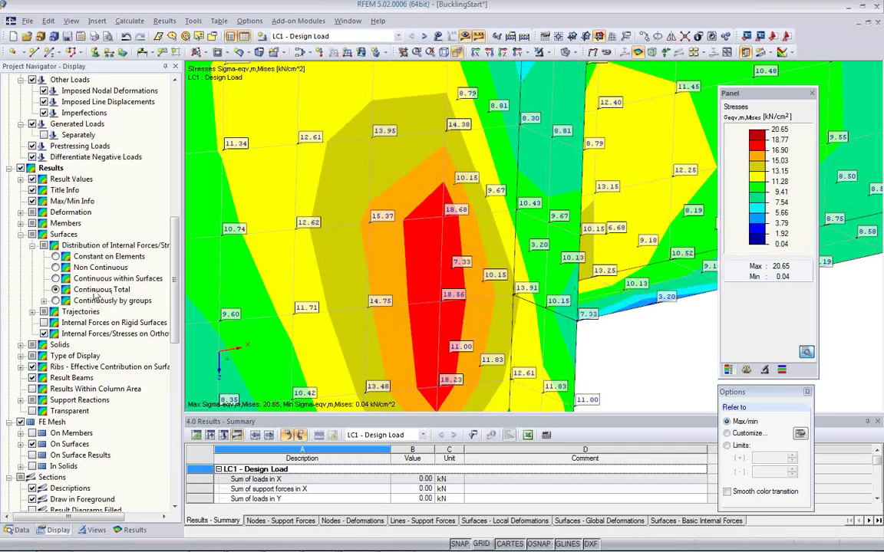
left_click(55, 279)
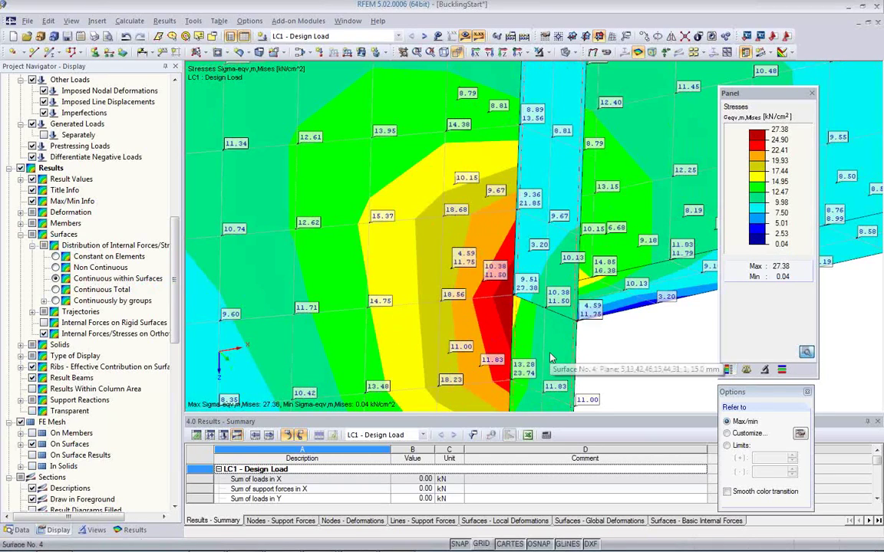
Step: Set the surface stress distribution back to Constant on Elements and inspect the element values at the inner corner
left_click(56, 257)
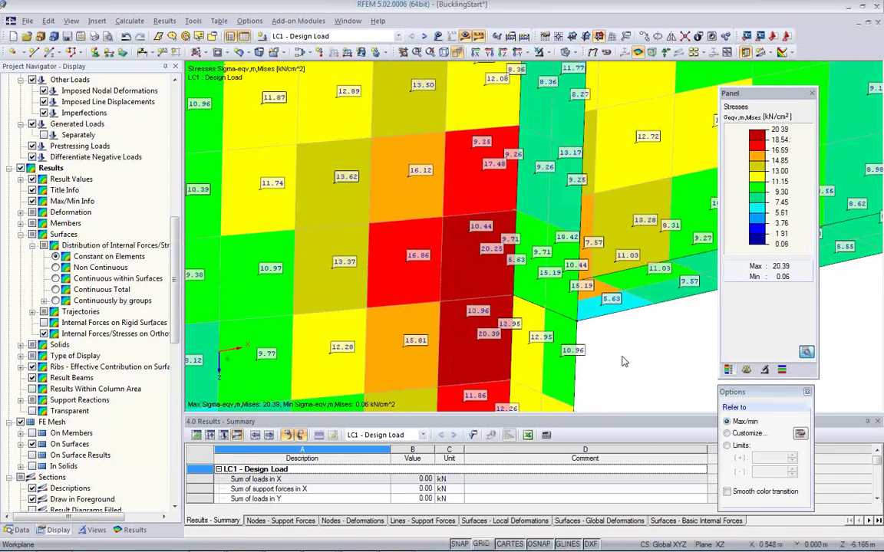
middle_click_drag(622, 361, 459, 317, "ctrl")
scroll(459, 317, "down", 3)
scroll(466, 156, "up", 2)
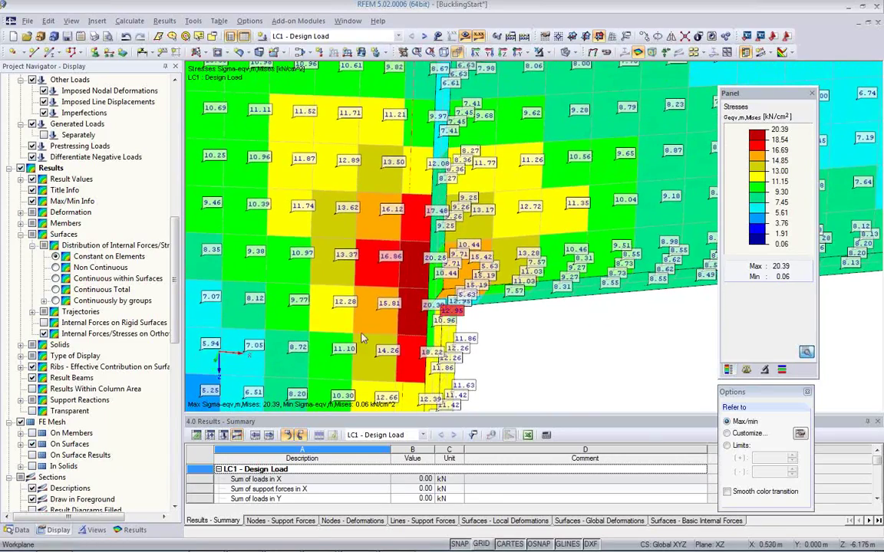
Step: Hide the result values on the surfaces and inspect the coloured elements where web, stiffener and flanges meet at the inner corner
left_click(696, 52)
middle_click_drag(509, 311, 461, 244, "ctrl")
middle_click_drag(438, 292, 551, 312, "ctrl")
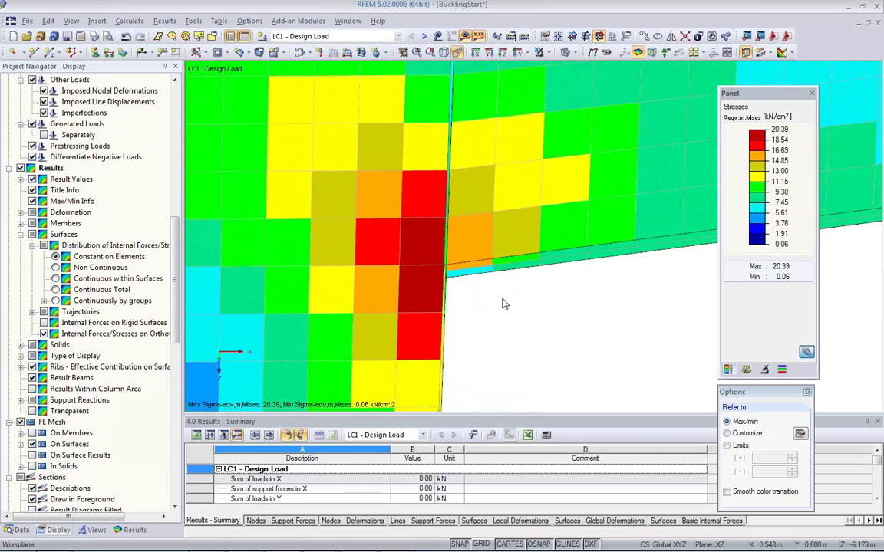
middle_click_drag(505, 302, 367, 311, "ctrl")
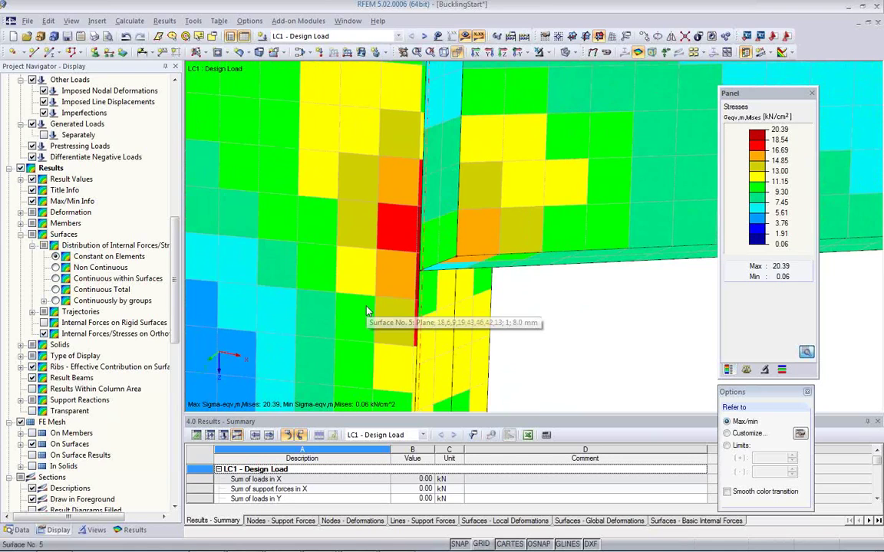
middle_click_drag(396, 306, 475, 295, "ctrl")
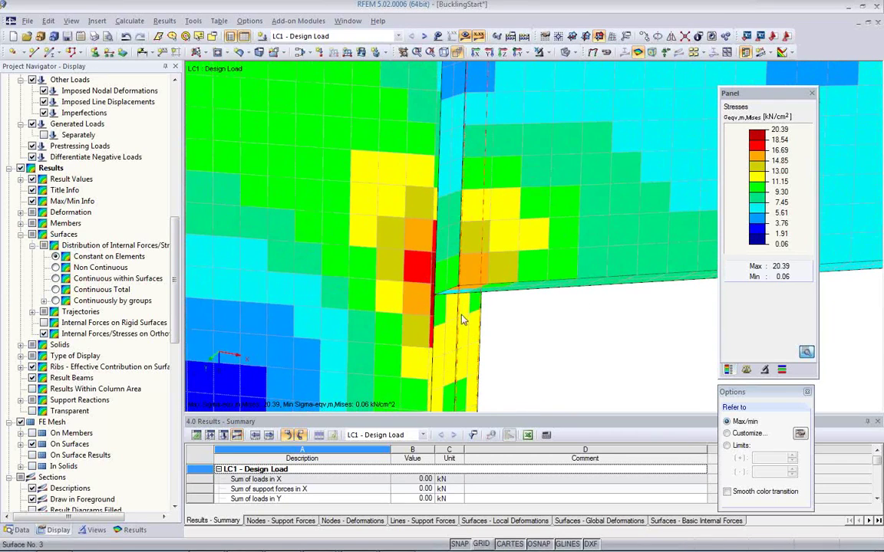
middle_click_drag(456, 320, 484, 333, "ctrl")
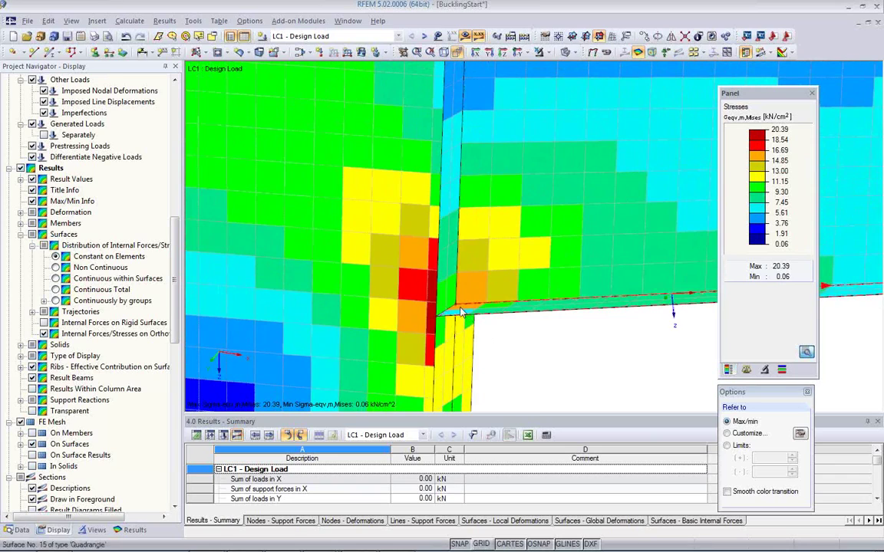
Step: Create a circular FE mesh refinement on the inner corner node with radius 0.250 m and target FE lengths of 0.010 m inner and 0.050 m outer
right_click(458, 310)
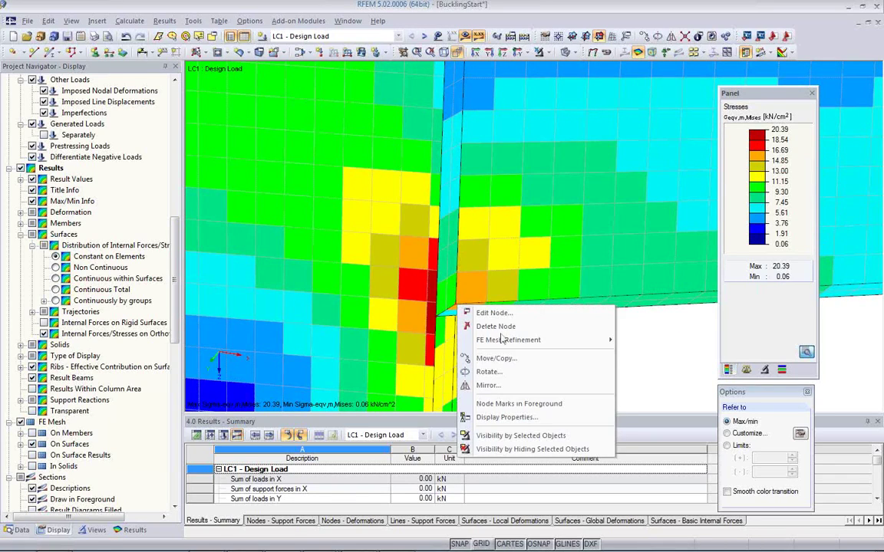
mouse_move(508, 343)
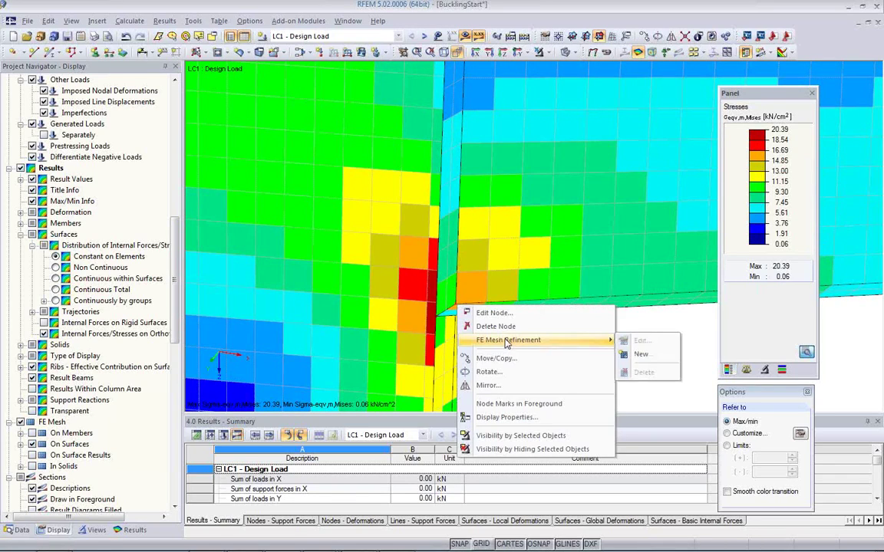
left_click(640, 355)
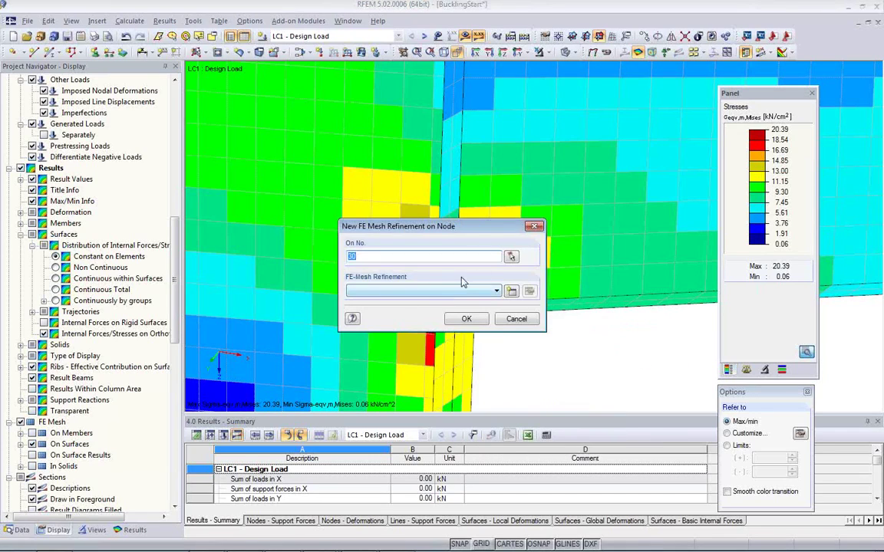
left_click(510, 291)
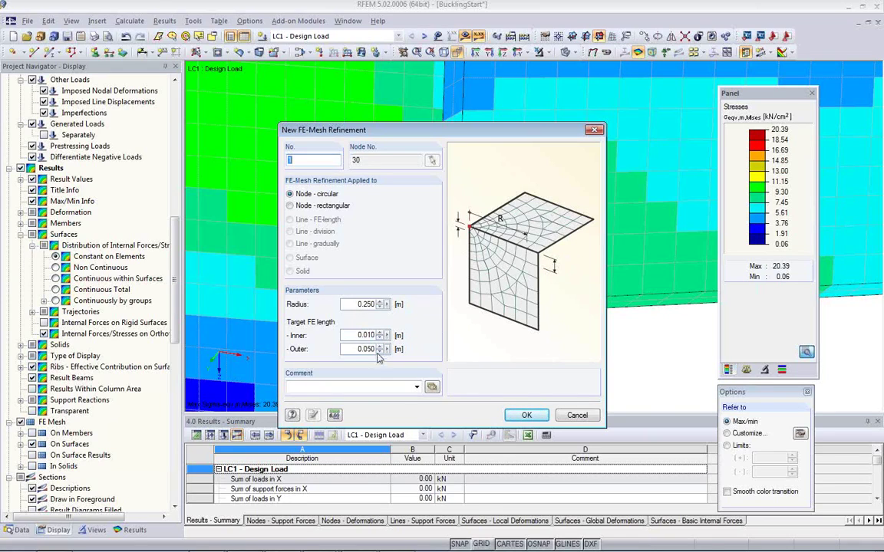
left_click(526, 415)
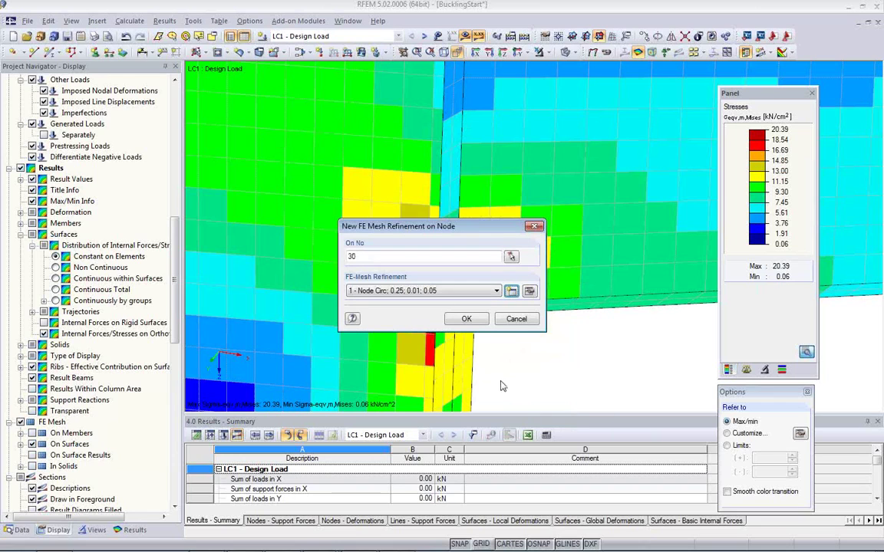
left_click(468, 320)
left_click(415, 290)
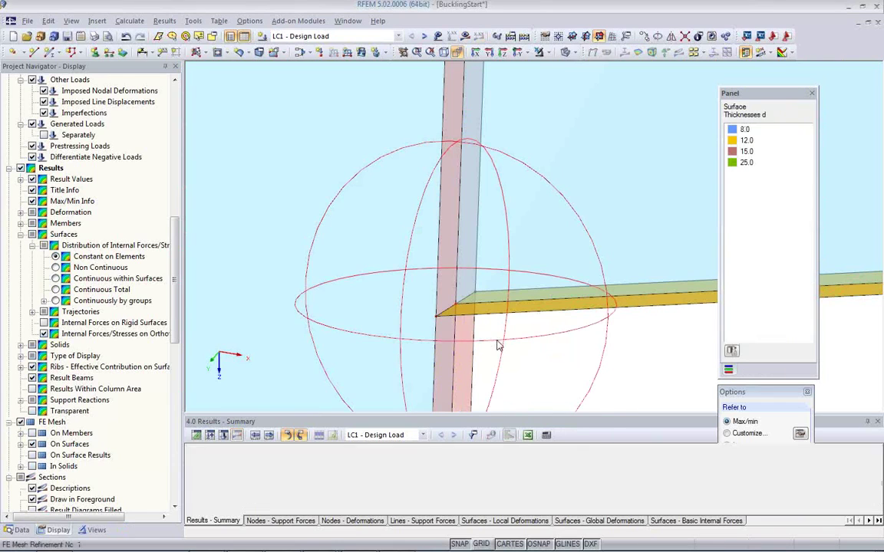
Step: Recalculate load case LC1 with the refined mesh and inspect the equivalent stresses around the inner corner
scroll(519, 353, "down", 3)
middle_click_drag(526, 352, 456, 258)
scroll(456, 258, "down", 2)
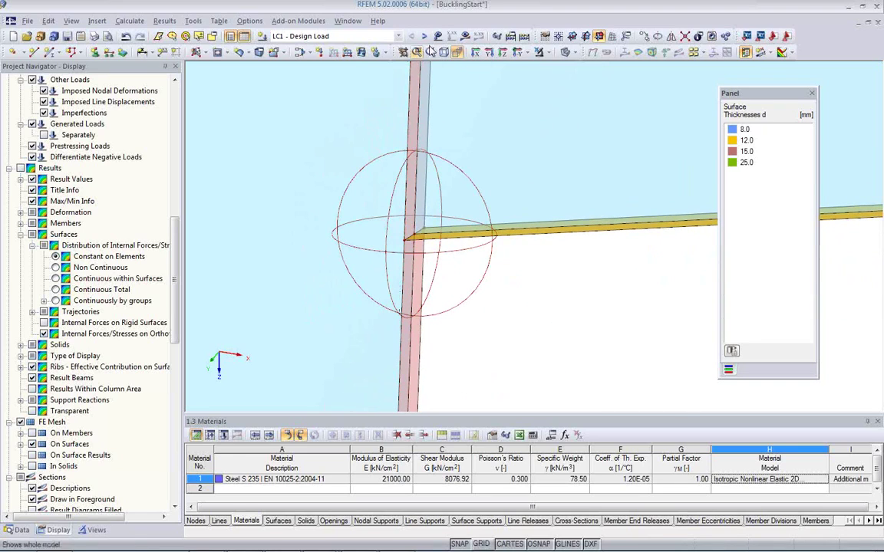
left_click(464, 36)
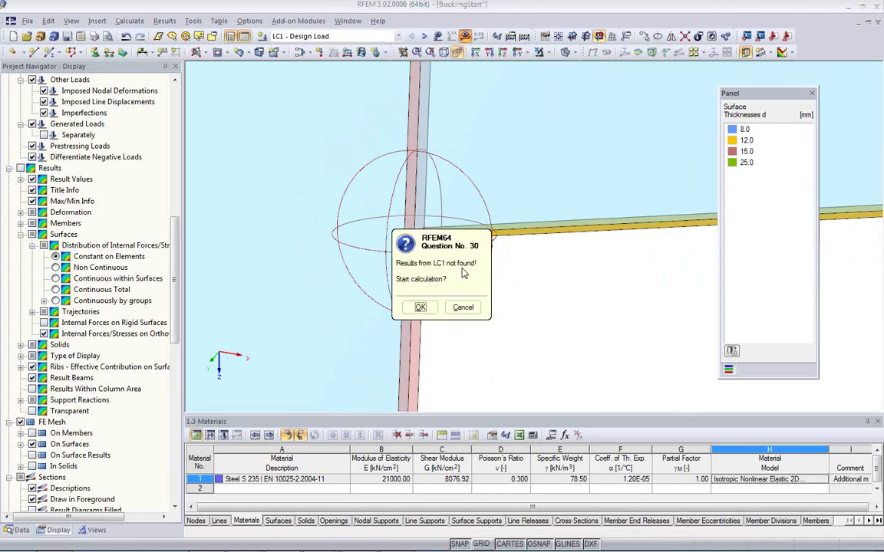
left_click(431, 310)
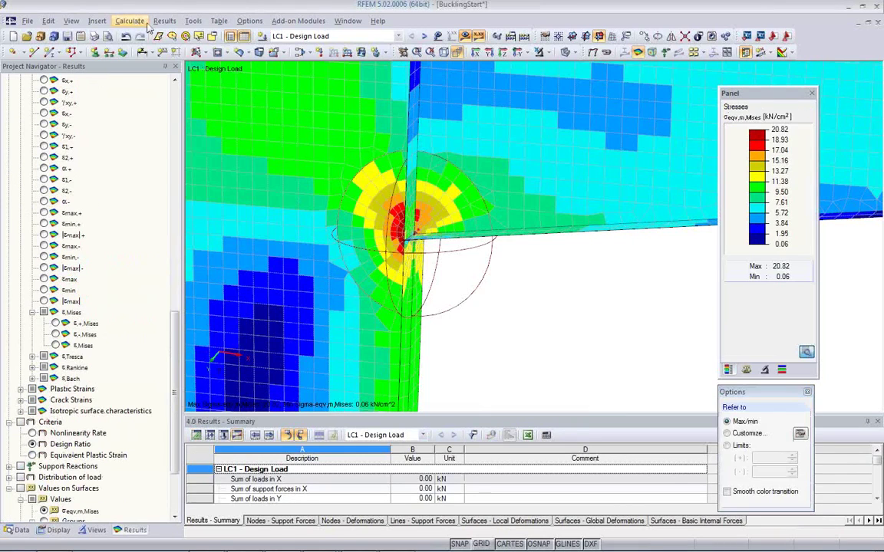
middle_click_drag(396, 279, 491, 253, "ctrl")
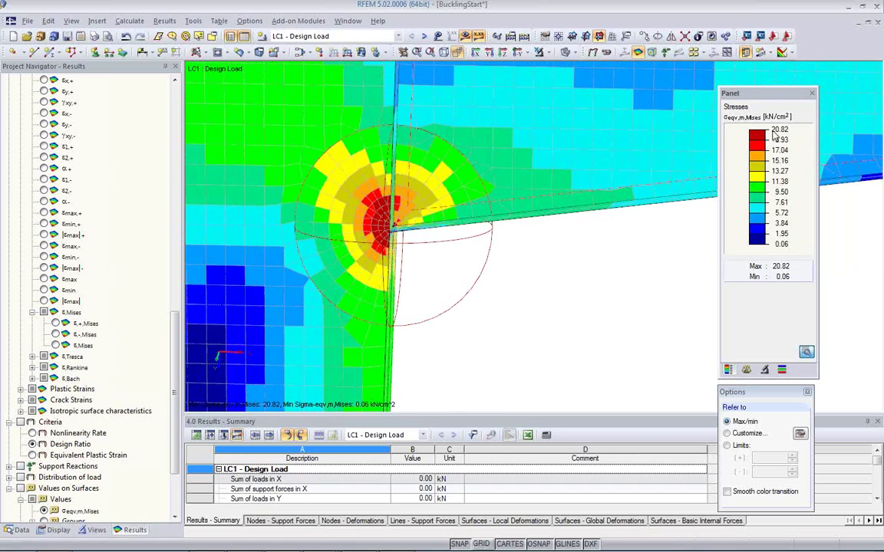
scroll(537, 299, "down", 2)
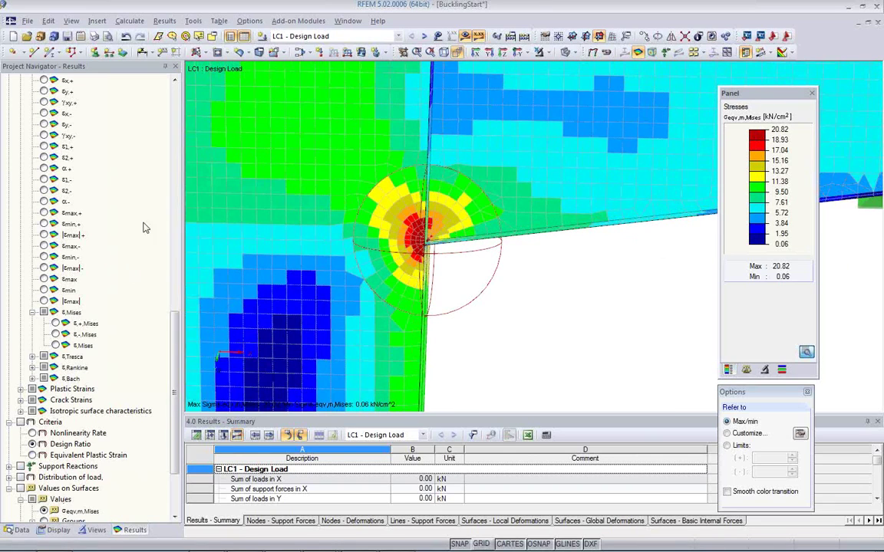
Step: Run the RF-STEEL Surfaces stress analysis CA1 with the distribution of internal forces set to Constant on elements
left_click(397, 37)
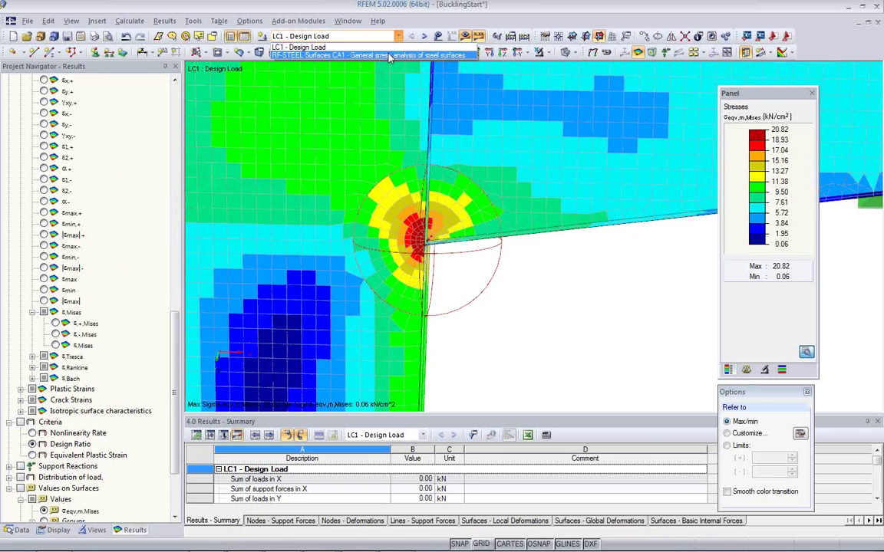
left_click(361, 55)
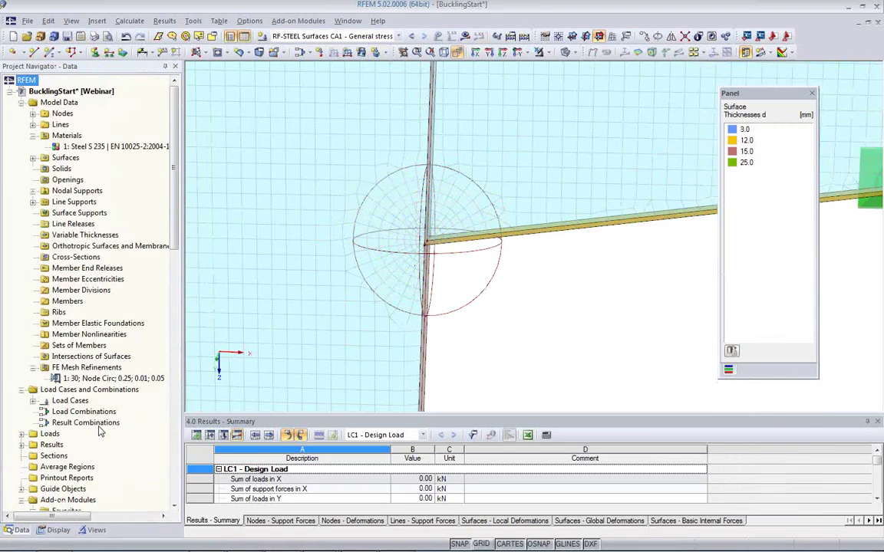
scroll(96, 353, "down", 10)
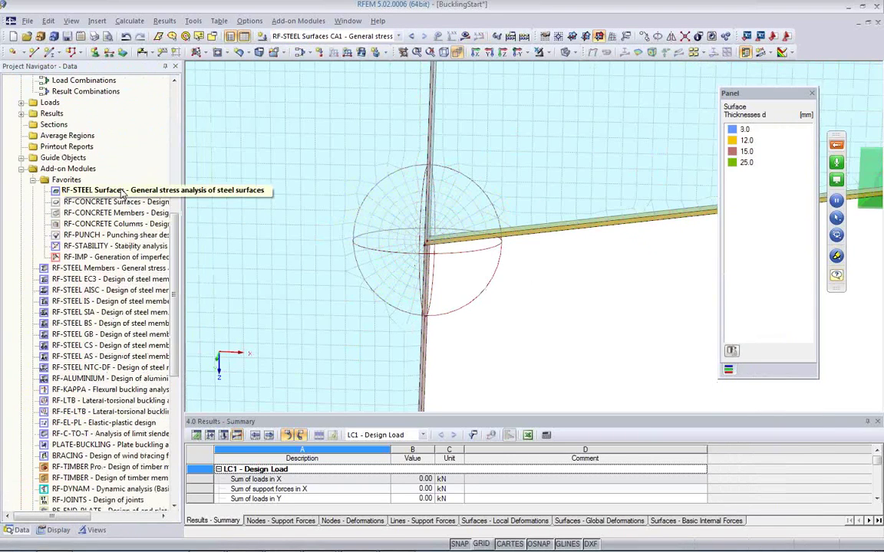
double_click(123, 192)
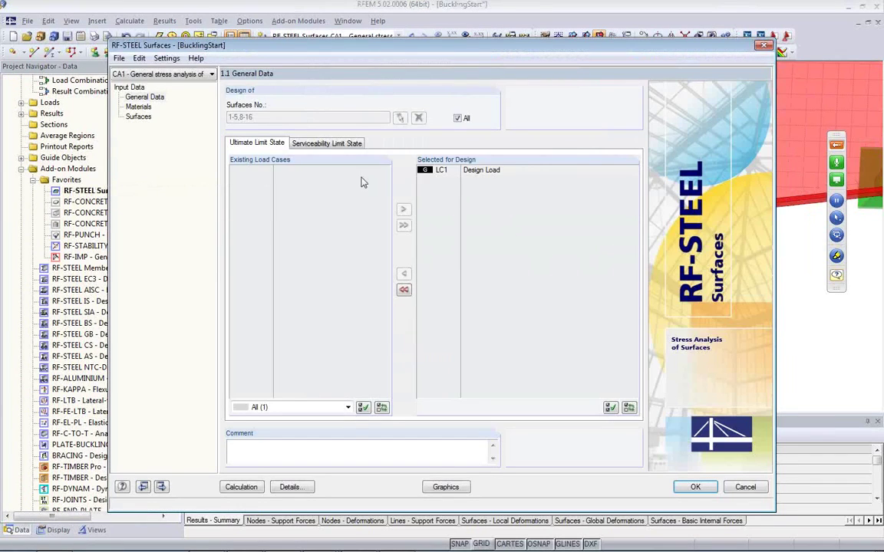
left_click(306, 488)
left_click(320, 114)
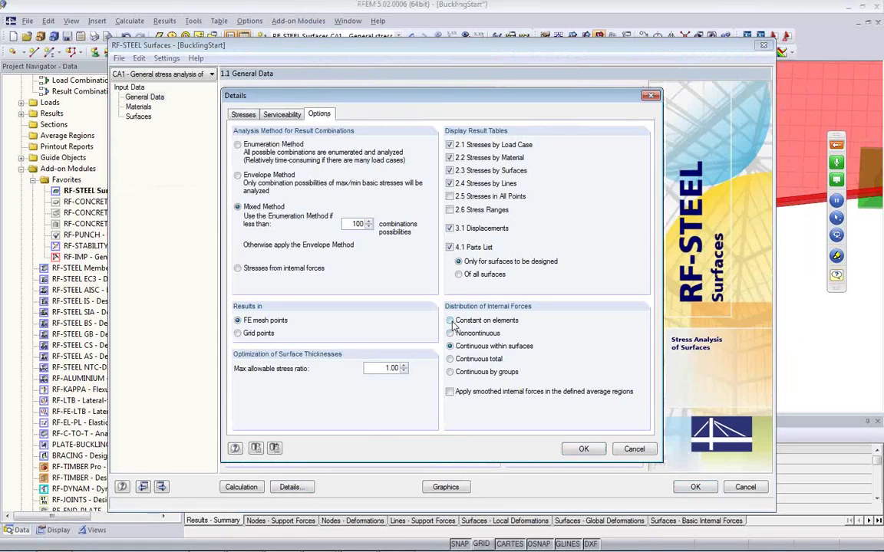
left_click(583, 449)
left_click(240, 487)
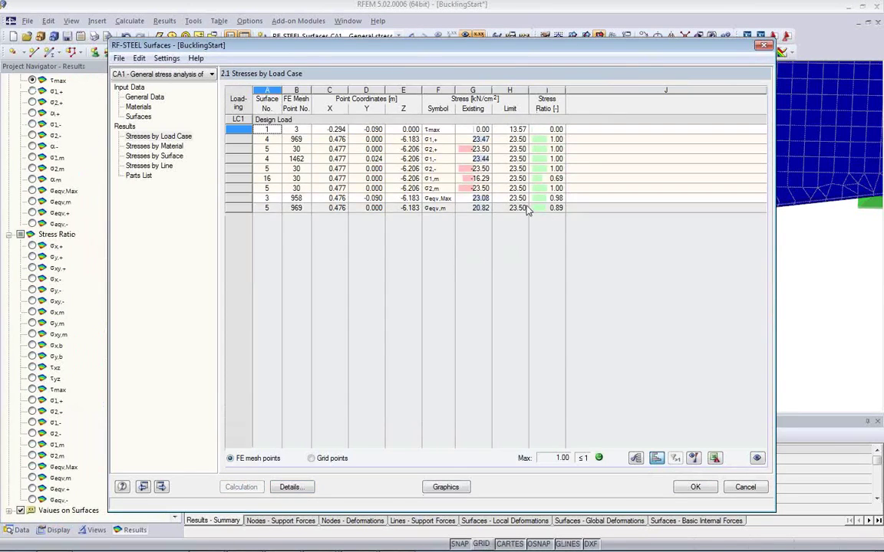
Step: Display the σeqv,Max stress ratio on the whole frame corner and hide the result values on the surfaces
left_click(444, 488)
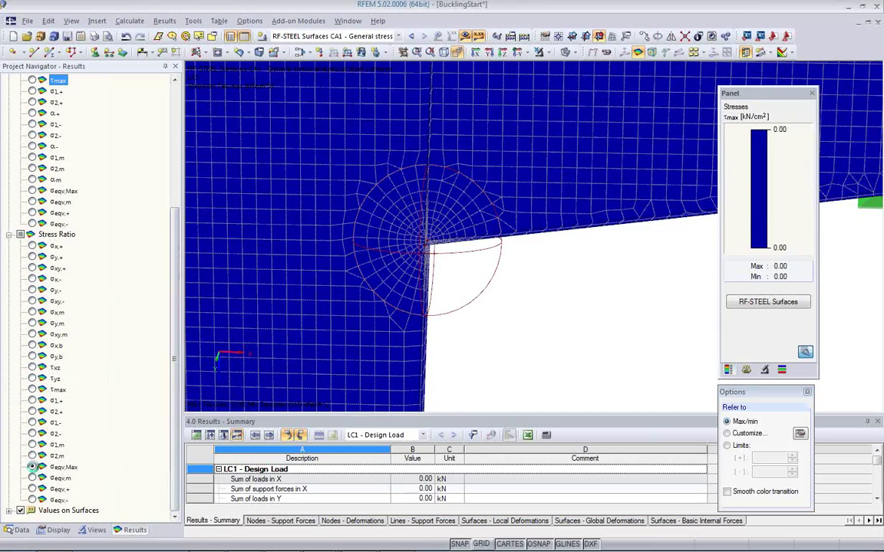
left_click(33, 467)
middle_click_drag(542, 335, 351, 296, "ctrl")
scroll(351, 296, "down", 4)
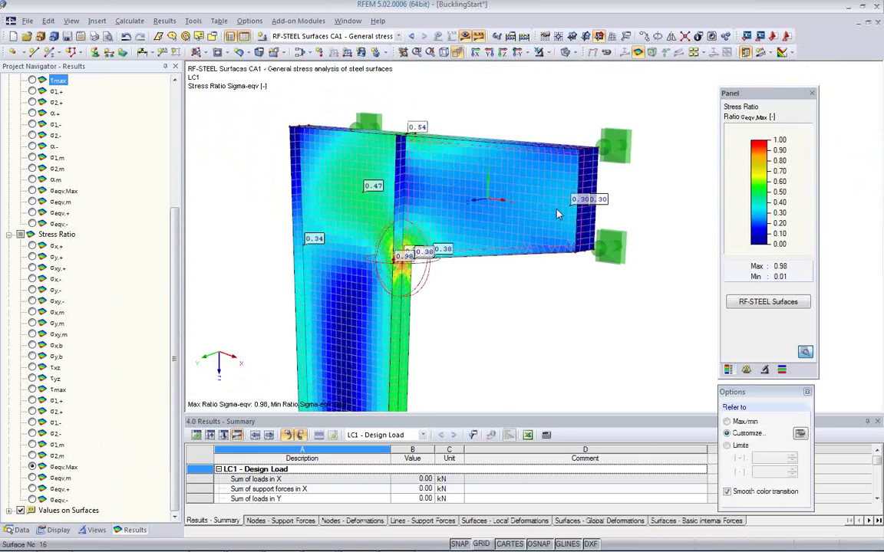
left_click(694, 52)
middle_click_drag(446, 297, 339, 211)
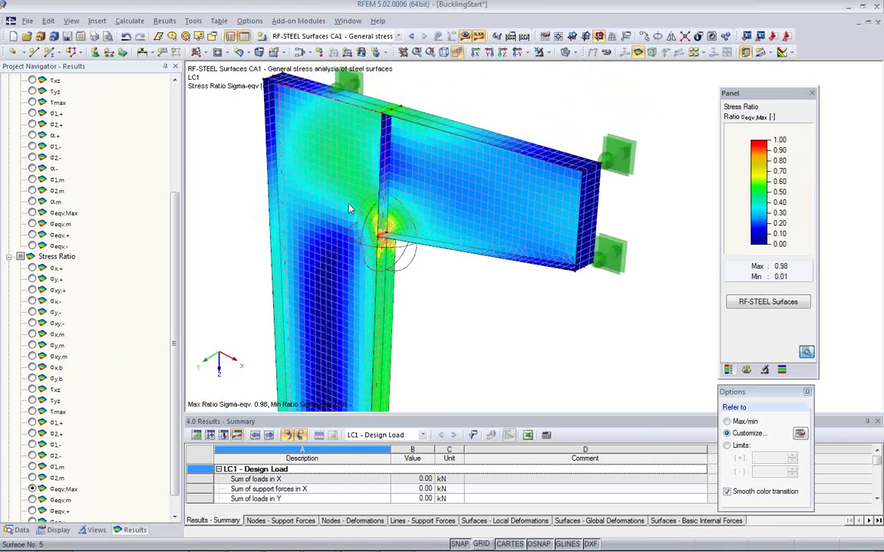
scroll(350, 205, "down", 1)
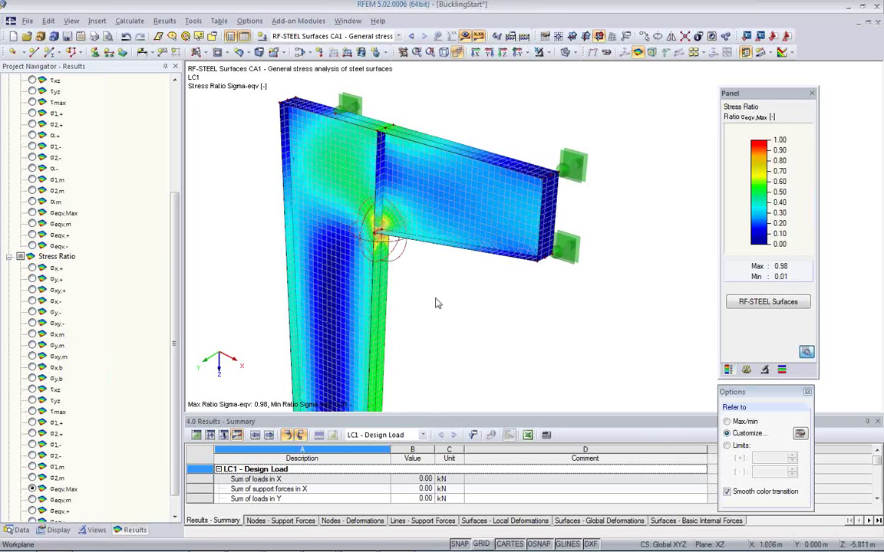
left_click(807, 392)
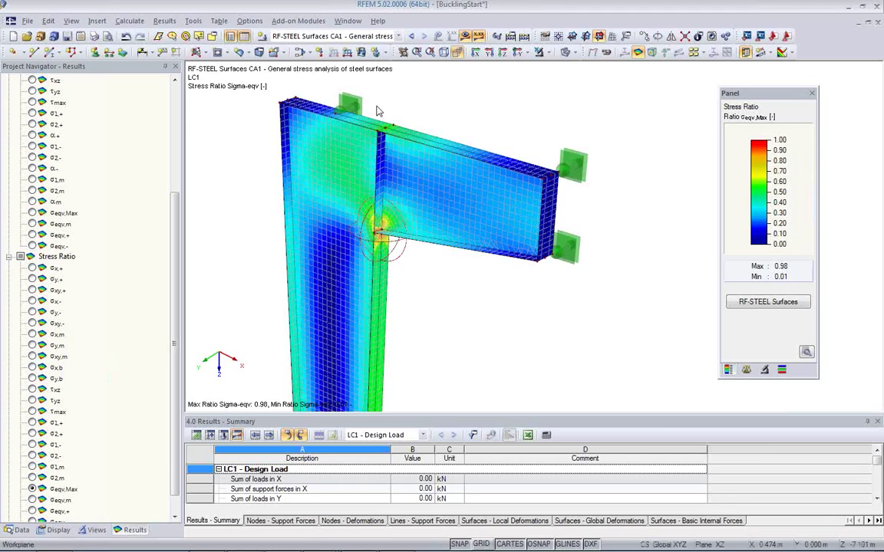
Step: Run the RF-STABILITY eigenvalue analysis by the Lanczos method for LC1 - Design Load with four lowest eigenvalues
left_click(399, 37)
left_click(213, 134)
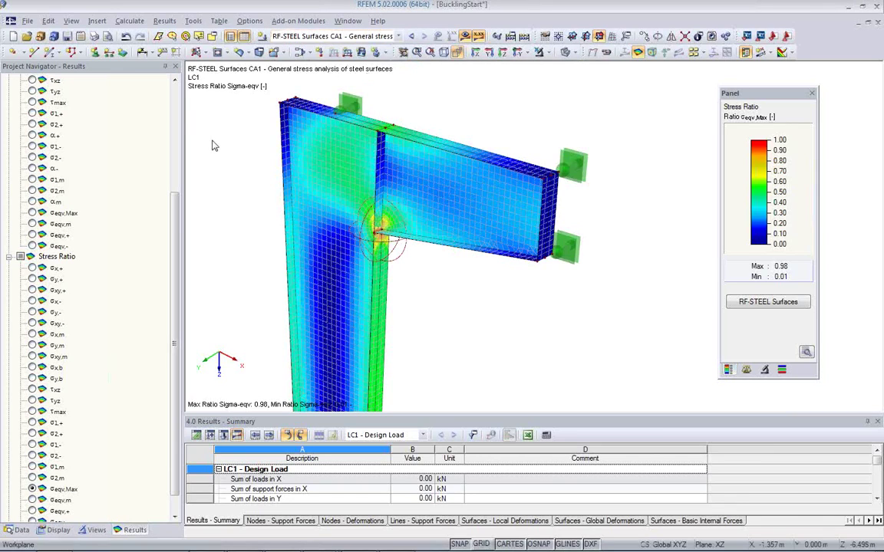
left_click(20, 529)
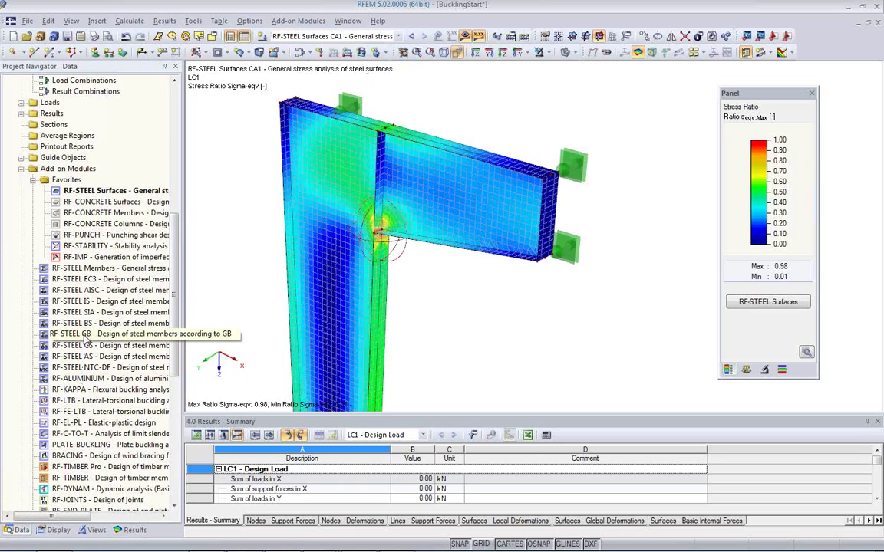
left_click(94, 250)
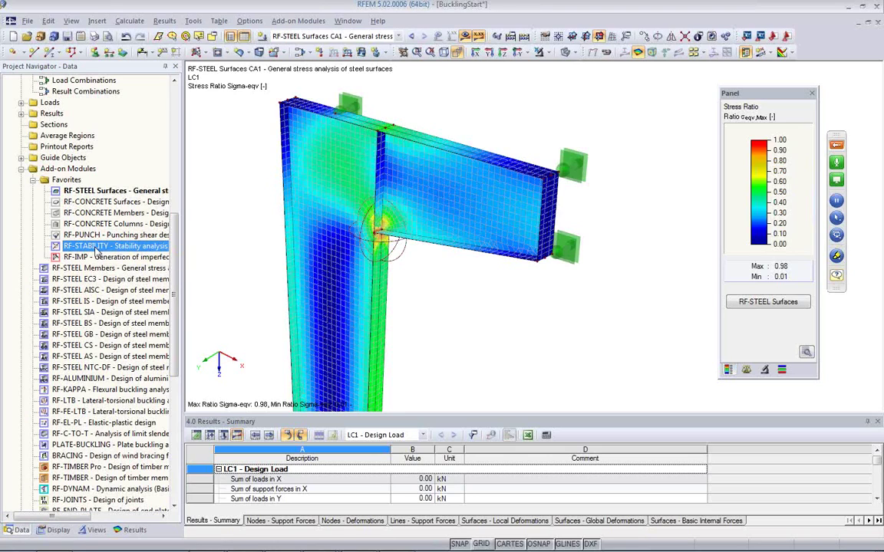
double_click(96, 247)
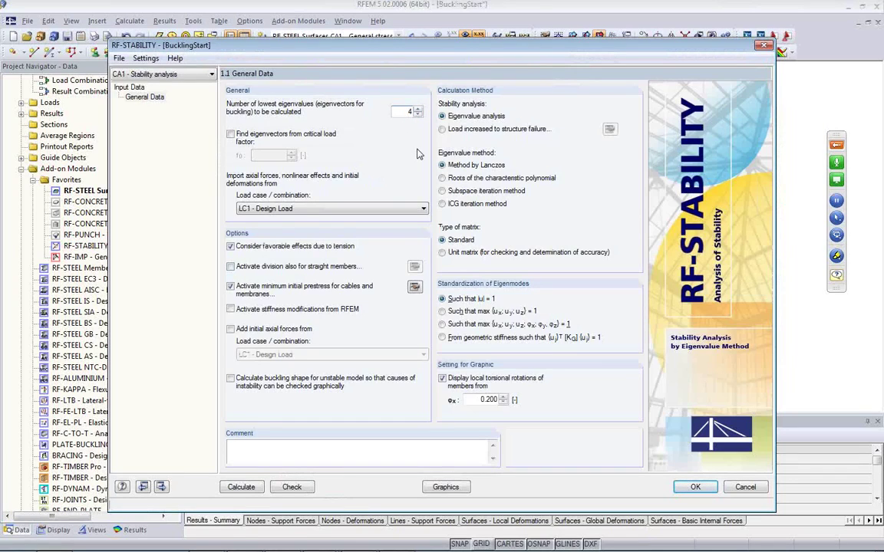
left_click(335, 211)
left_click(335, 211)
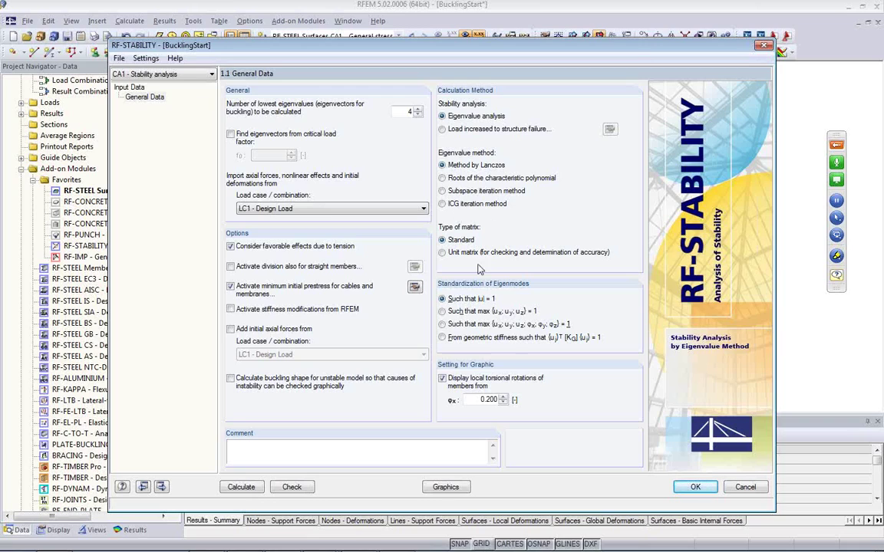
left_click(241, 486)
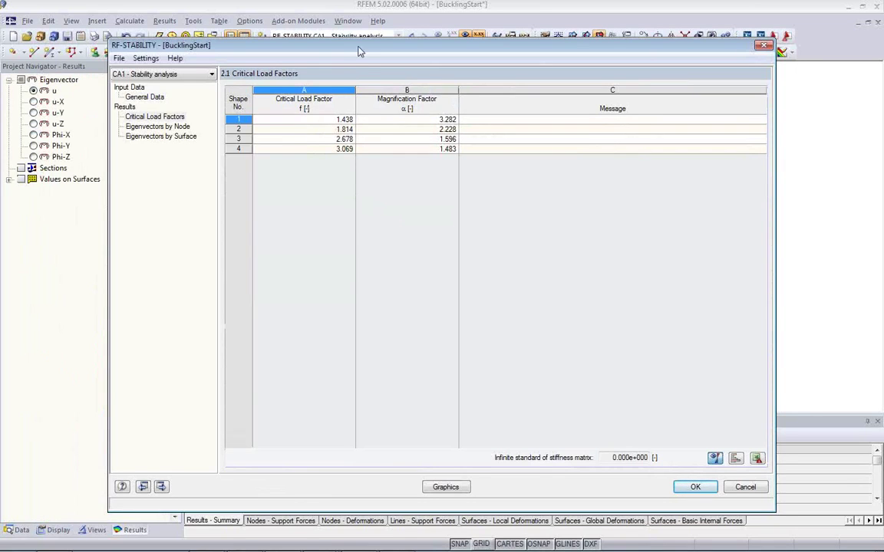
Step: Compare the critical load factors and the graphical buckling shapes 1 to 4 of the frame corner
left_click_drag(359, 50, 374, 316)
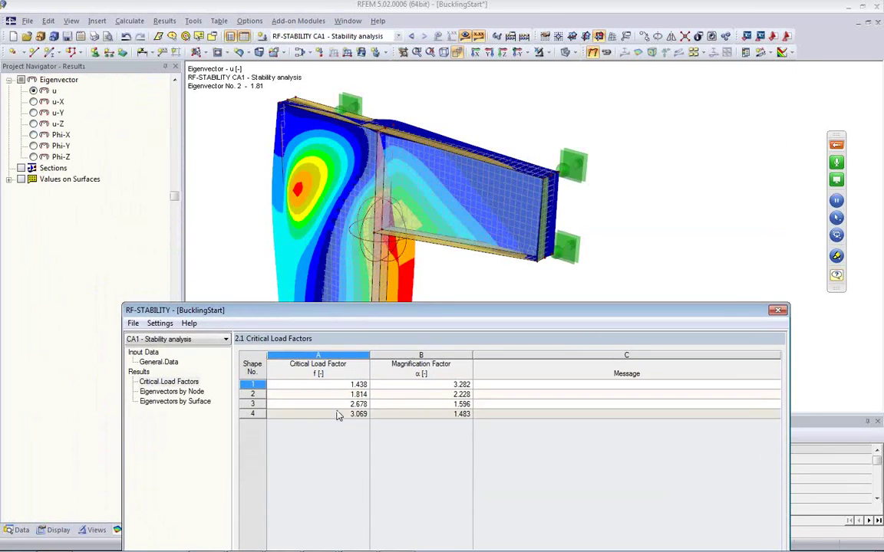
left_click(335, 396)
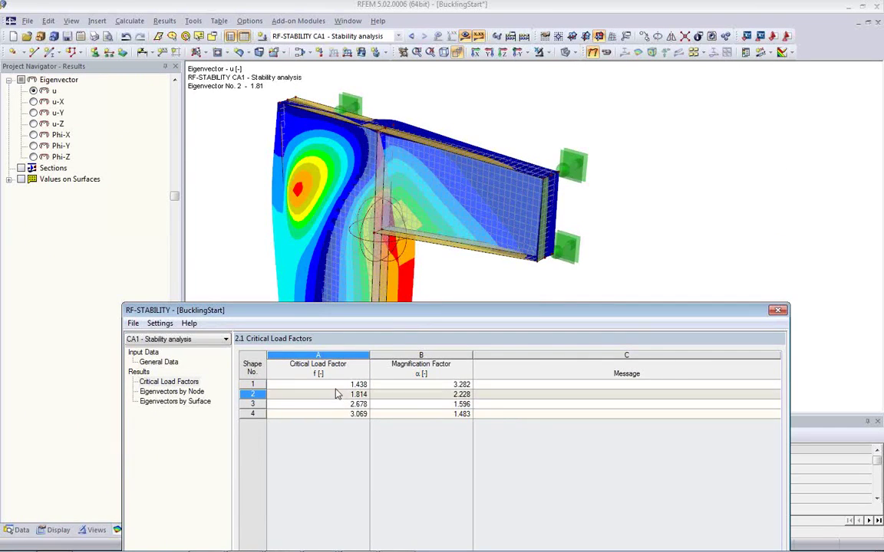
left_click(347, 385)
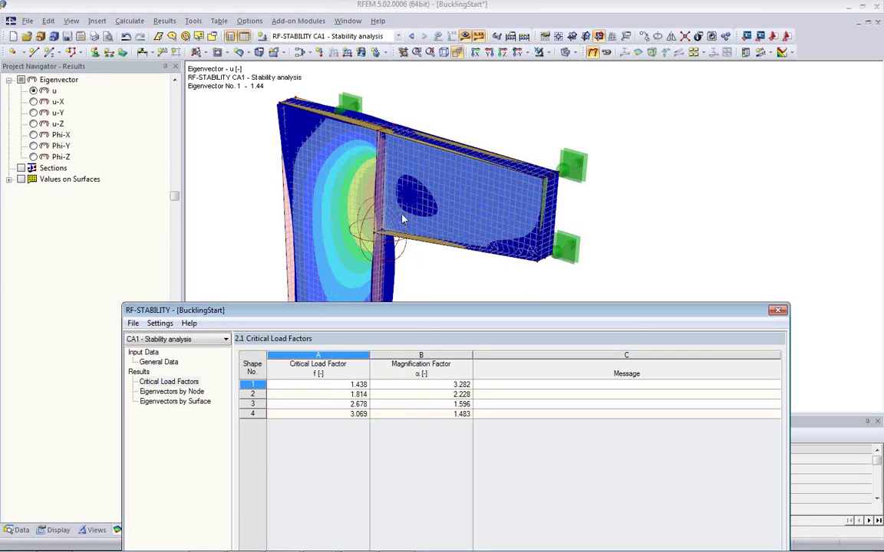
left_click(332, 399)
left_click(330, 404)
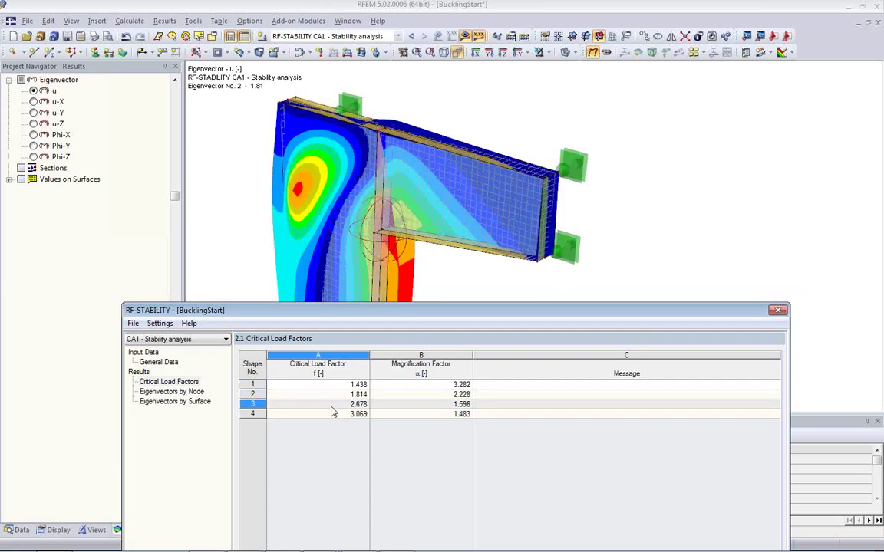
left_click(335, 415)
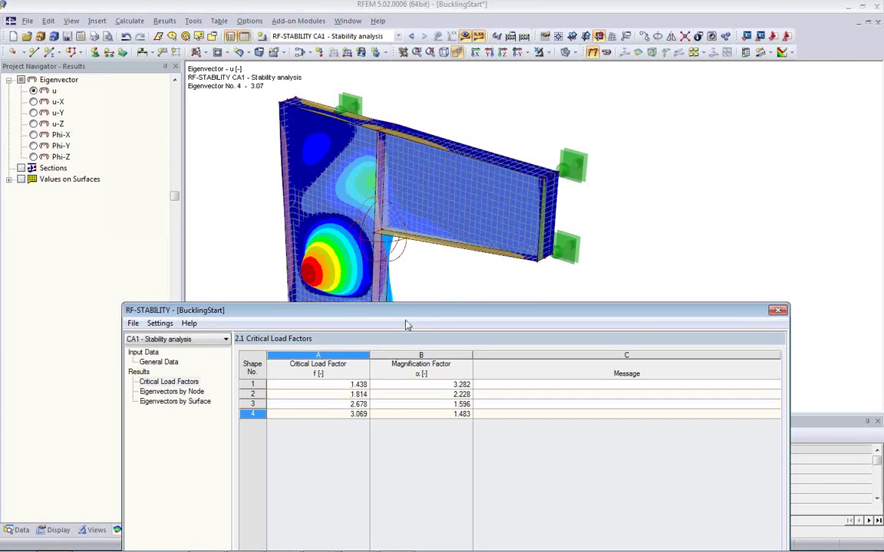
Step: Show the first buckling shape, leave RF-STABILITY and examine the web's deformation from the opposite side of the frame
left_click(342, 386)
left_click_drag(418, 318, 408, 62)
left_click(698, 496)
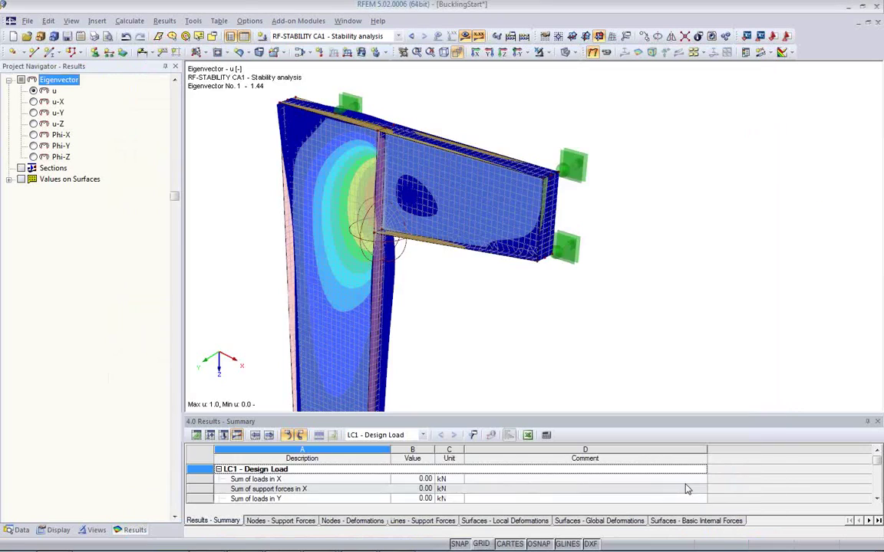
middle_click_drag(468, 296, 548, 178, "ctrl")
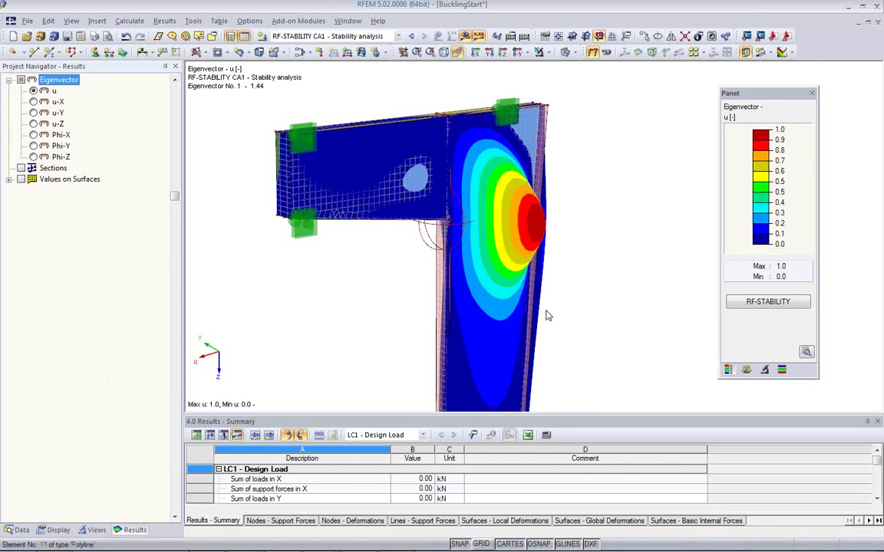
mouse_move(537, 289)
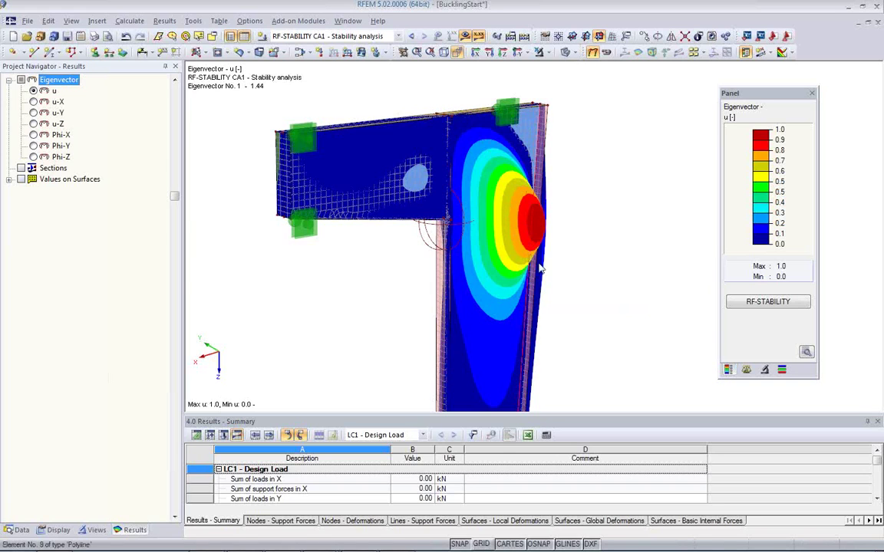
middle_click_drag(552, 284, 568, 306, "ctrl")
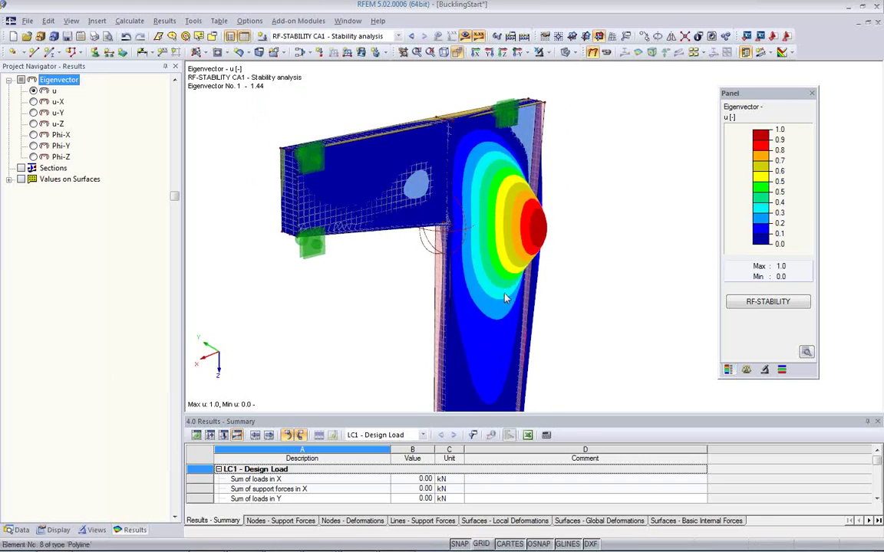
Step: Open RF-IMP and base the pre-deformed initial model on buckling shape No. 1 from RF-STABILITY case CA1
left_click(18, 529)
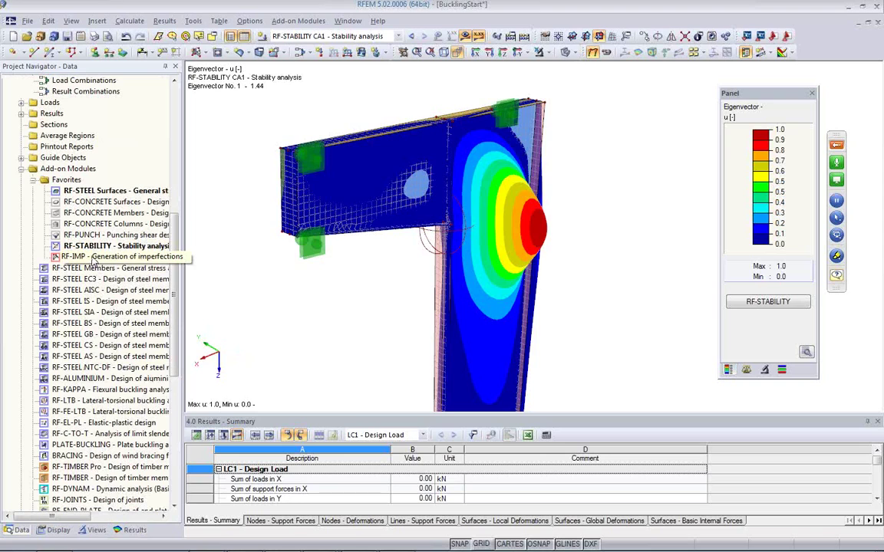
double_click(91, 257)
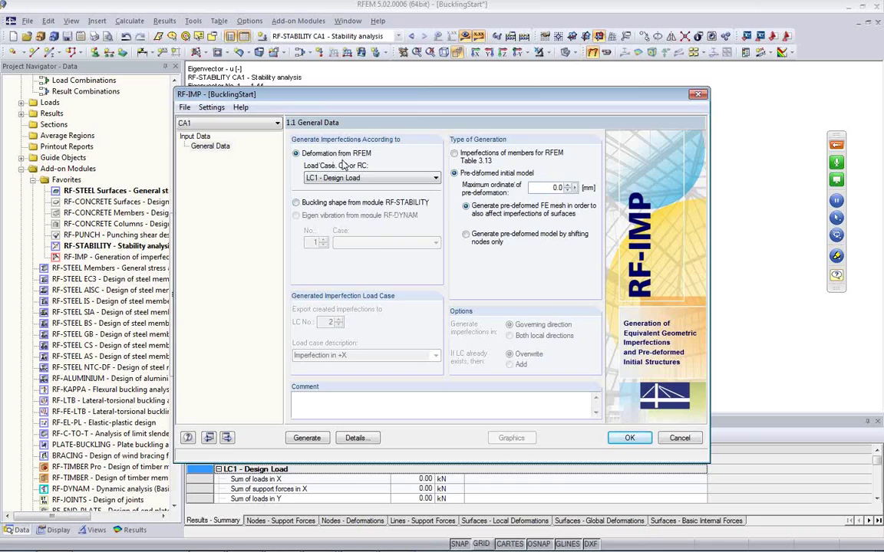
left_click(306, 205)
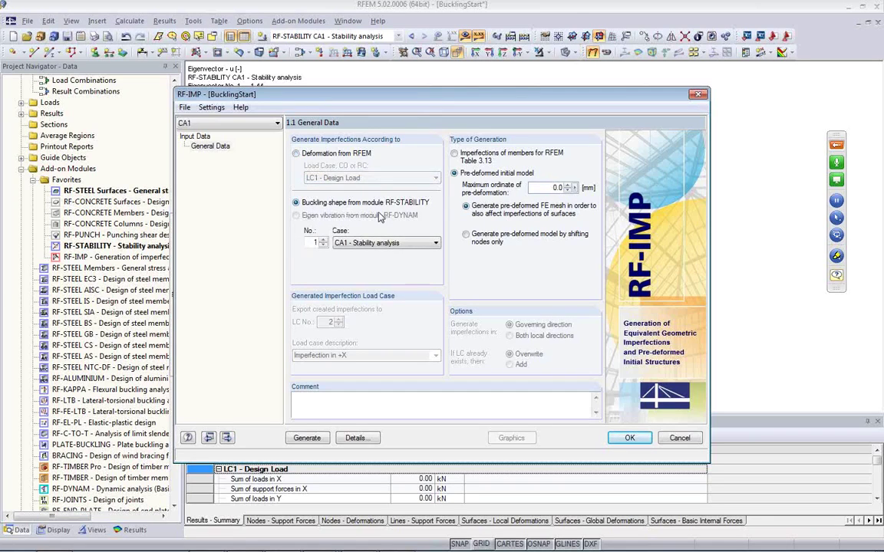
left_click(387, 245)
left_click(387, 245)
left_click_drag(496, 107, 467, 140)
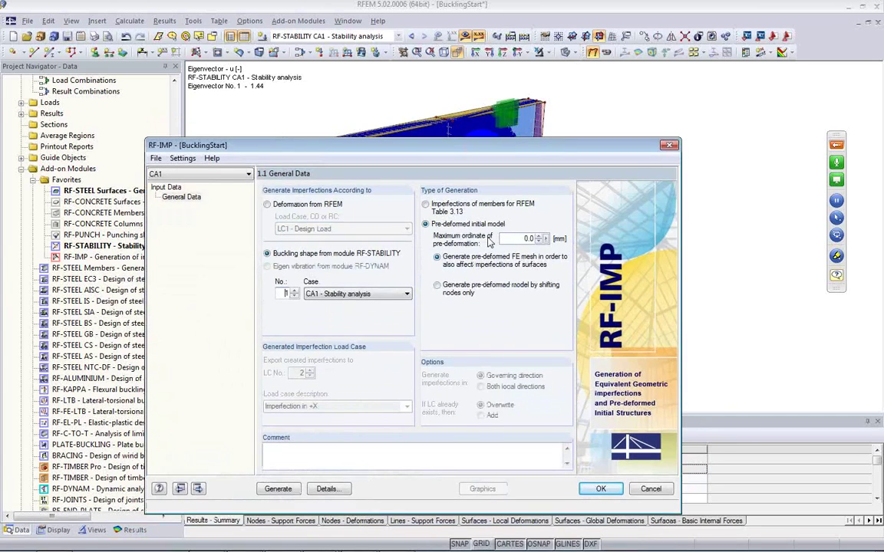
Step: Set the maximum ordinate of the pre-deformation to 20 mm, generate the pre-deformed FE mesh and show it graphically
left_click_drag(519, 242, 536, 240)
type("20")
left_click(278, 489)
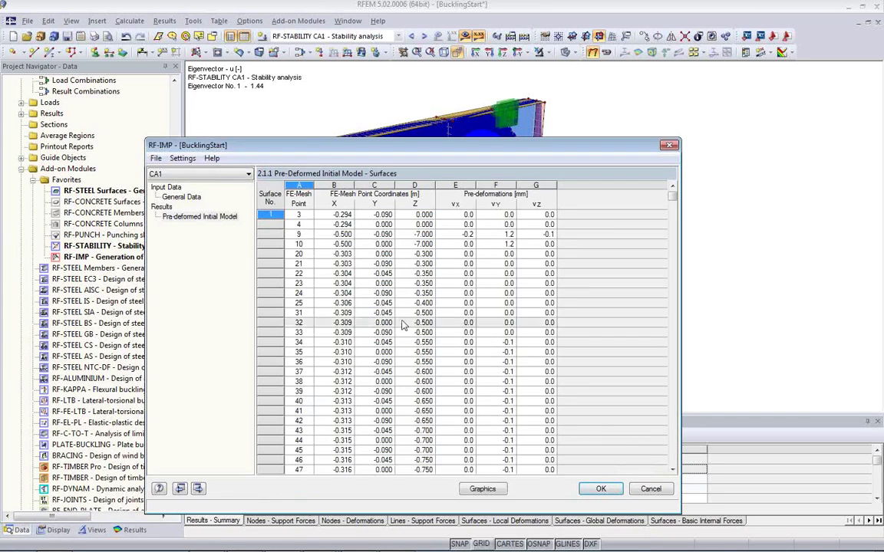
left_click(483, 489)
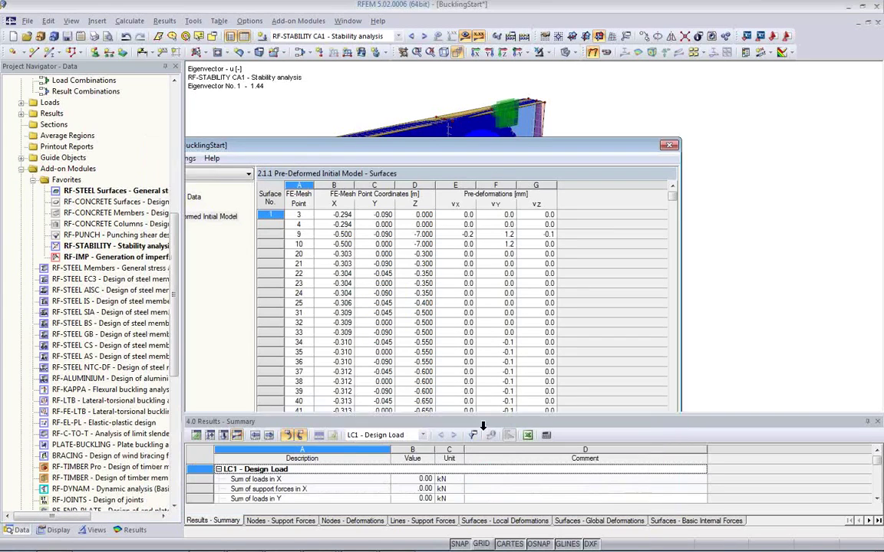
middle_click_drag(276, 255, 337, 299, "ctrl")
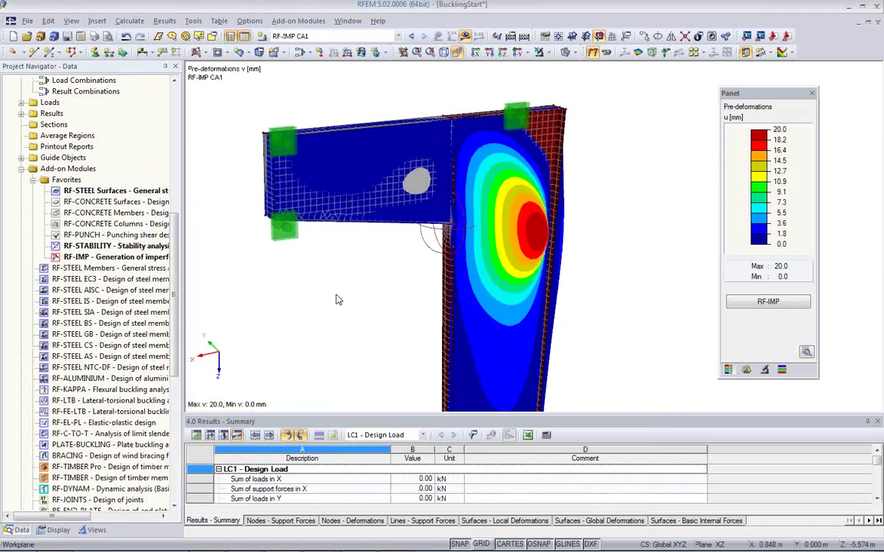
Step: Reverse the pre-deformation direction in RF-IMP with a maximum ordinate of -20 mm, regenerate it and show the graphics
left_click(769, 301)
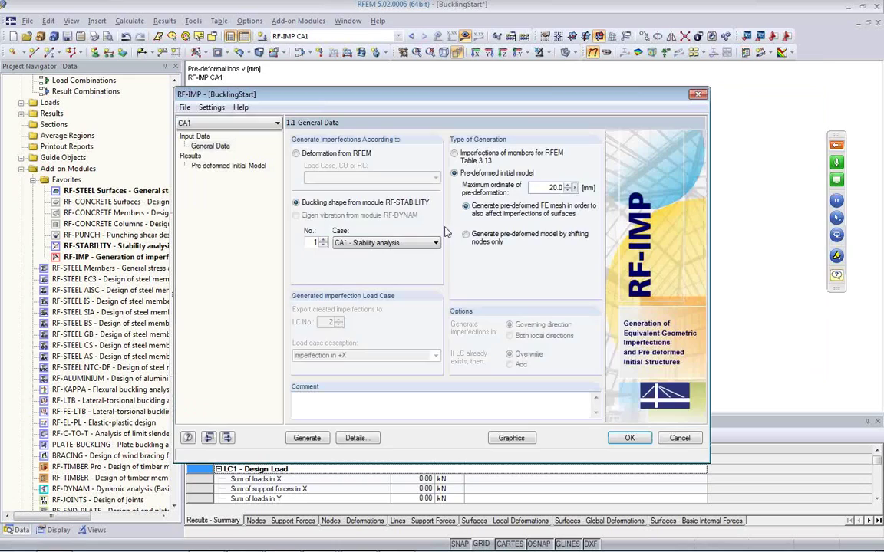
left_click(544, 191)
type("-")
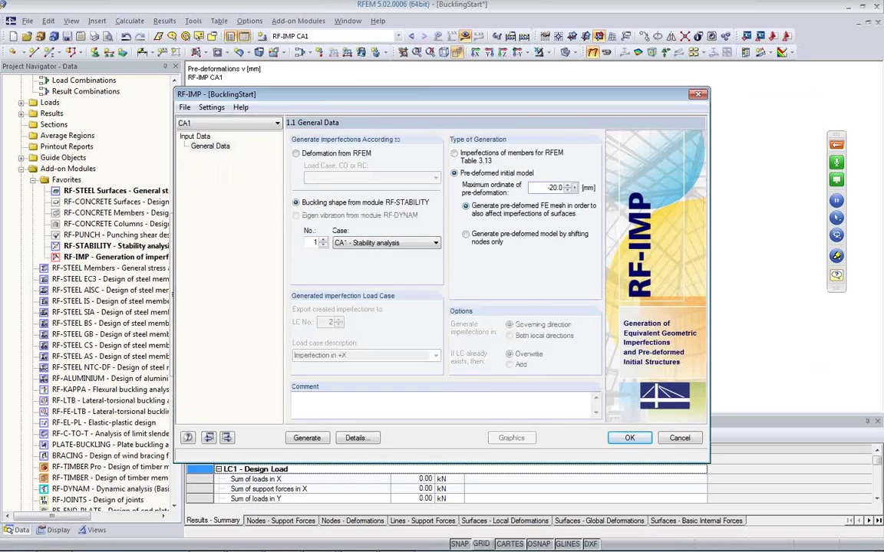
left_click(307, 438)
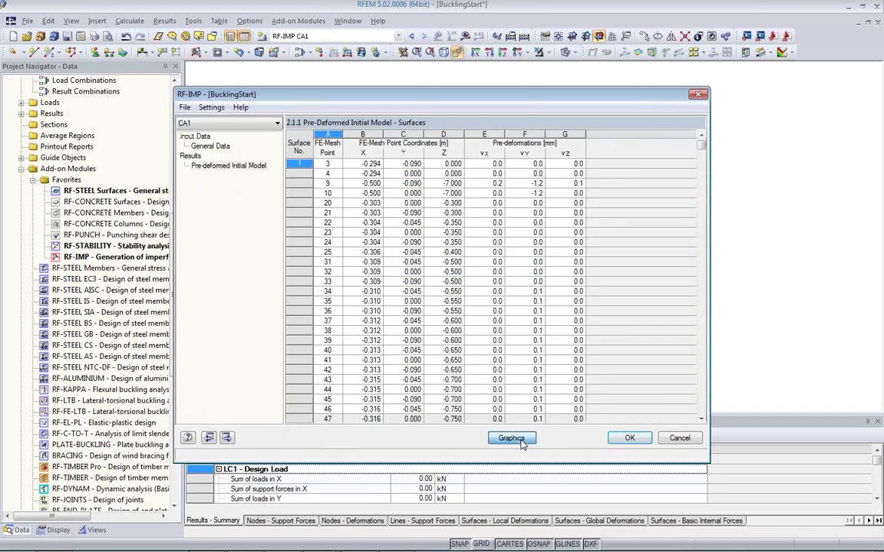
left_click(511, 438)
Step: Inspect the reversed web pre-deformation from the opposite side of the frame and switch the model to wireframe display
middle_click_drag(389, 316, 643, 326, "ctrl")
middle_click_drag(531, 329, 522, 311)
middle_click_drag(508, 215, 506, 245, "ctrl")
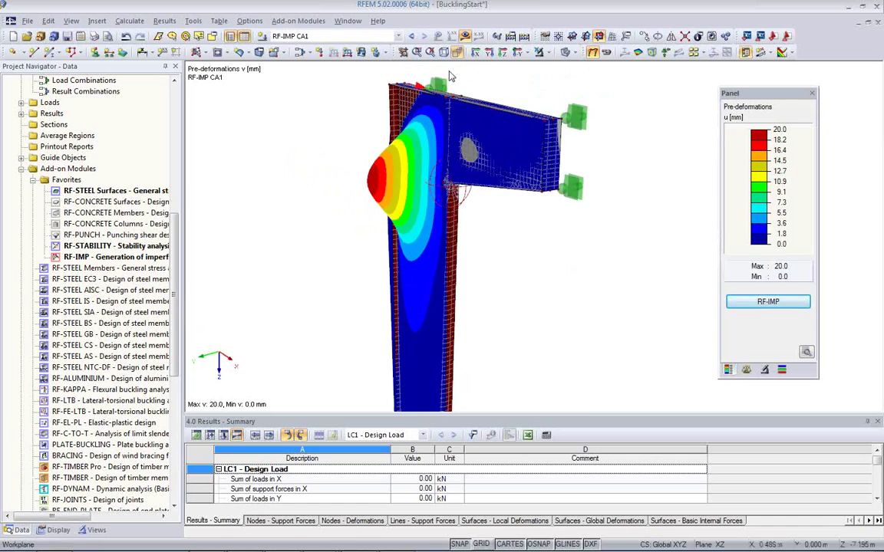
middle_click_drag(495, 288, 598, 334, "ctrl")
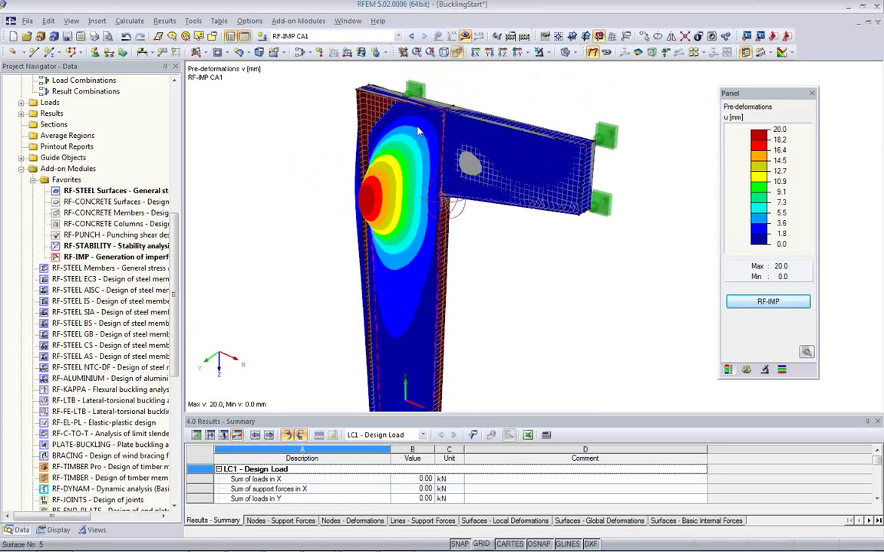
left_click(565, 54)
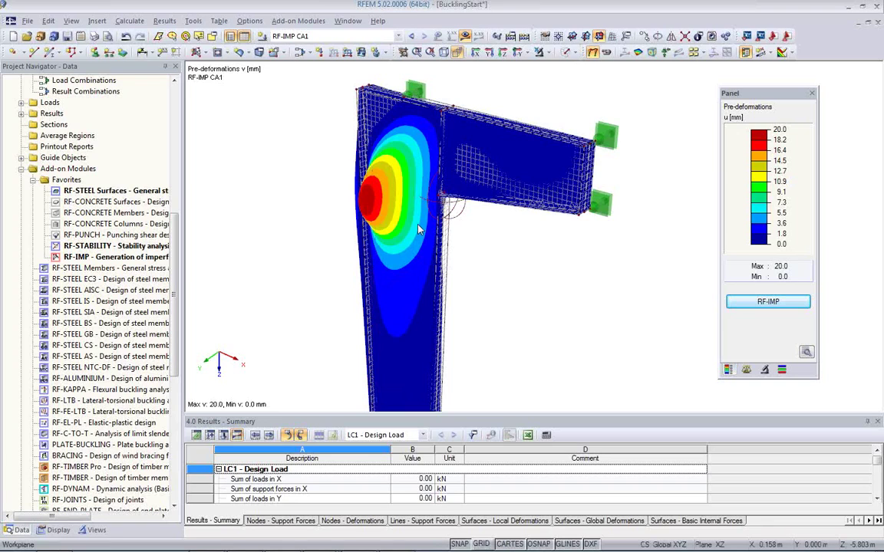
middle_click_drag(516, 316, 564, 277, "ctrl")
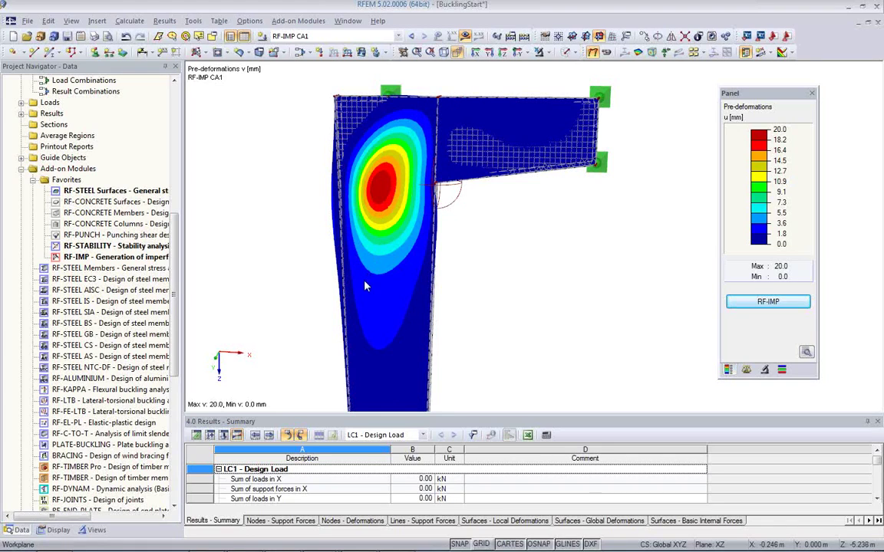
Step: Measure the diagonal distance across the buckled column web, from the top beside the stiffener down to the outer flange
left_click(194, 21)
mouse_move(225, 420)
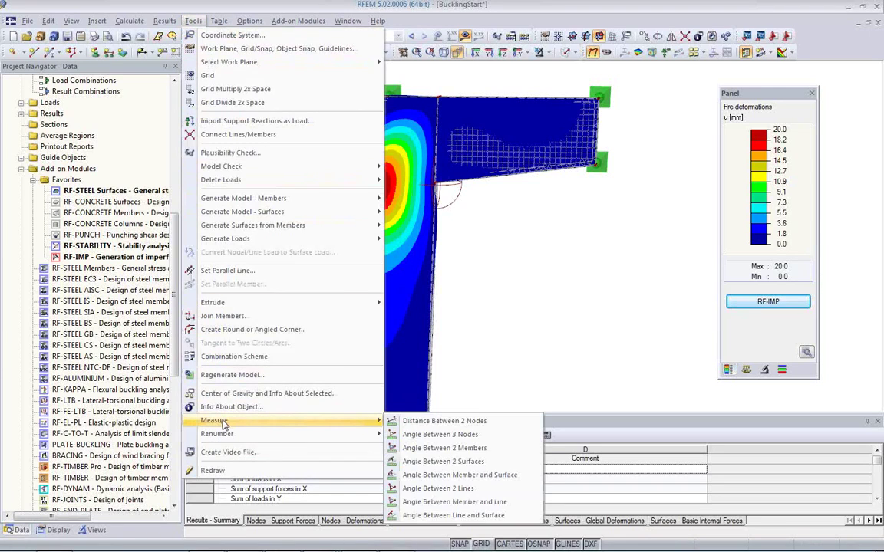
left_click(417, 426)
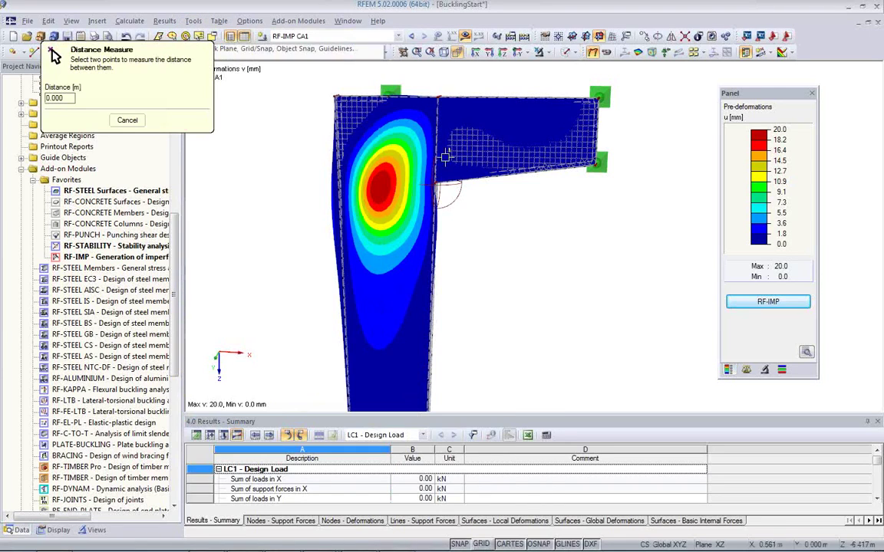
left_click(428, 97)
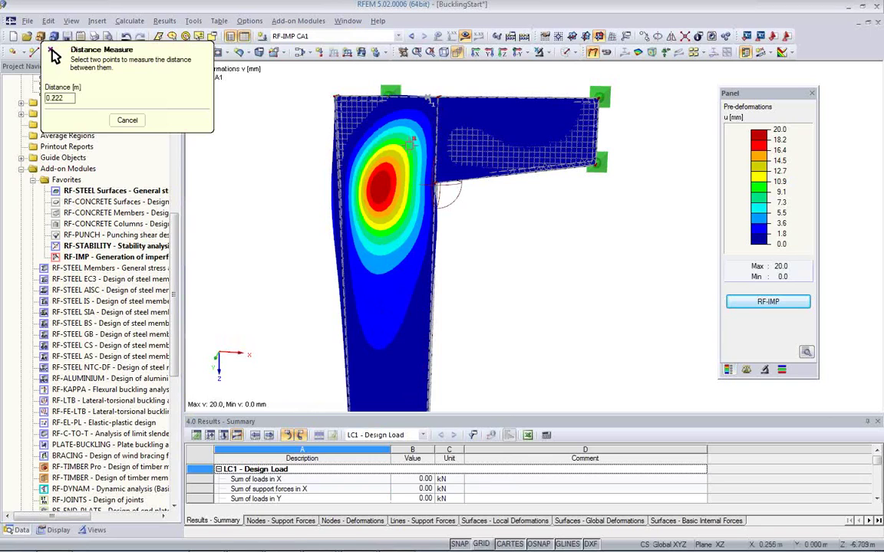
left_click(343, 270)
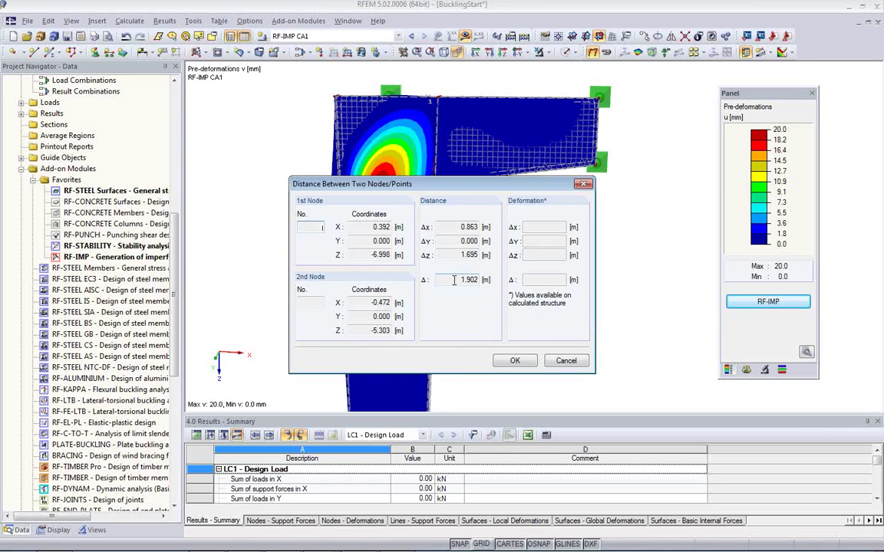
left_click(515, 361)
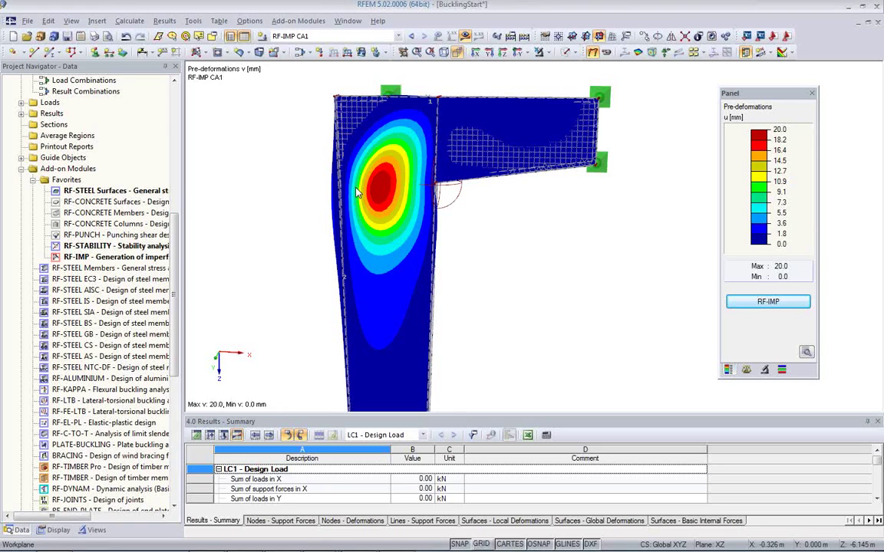
Step: Copy load case LC1 as LC2 with the description "Design Load with Imperfection"
middle_click_drag(334, 187, 305, 301, "ctrl")
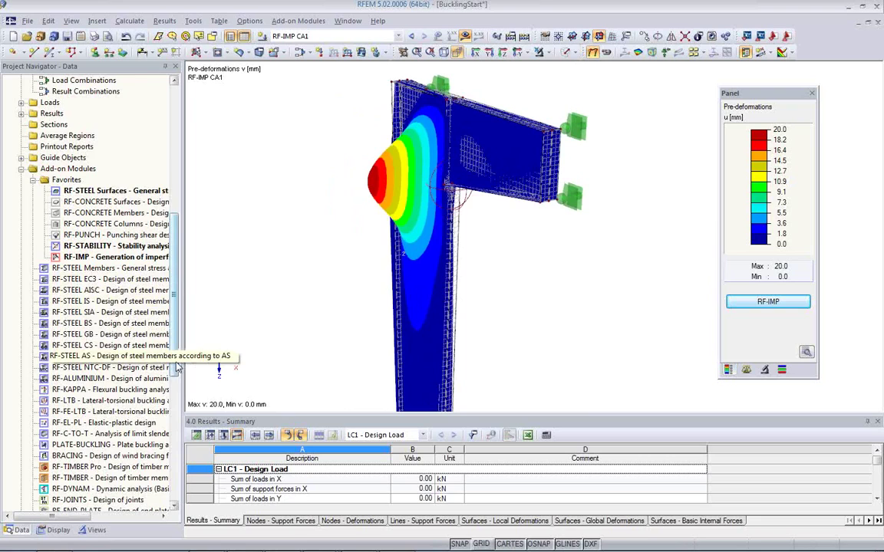
scroll(176, 369, "up", 5)
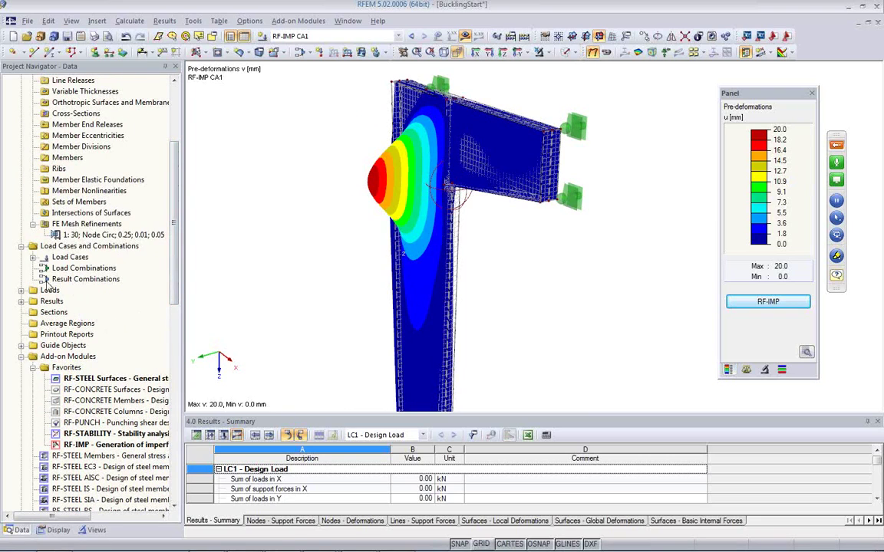
left_click(33, 257)
left_click(76, 268)
right_click(67, 268)
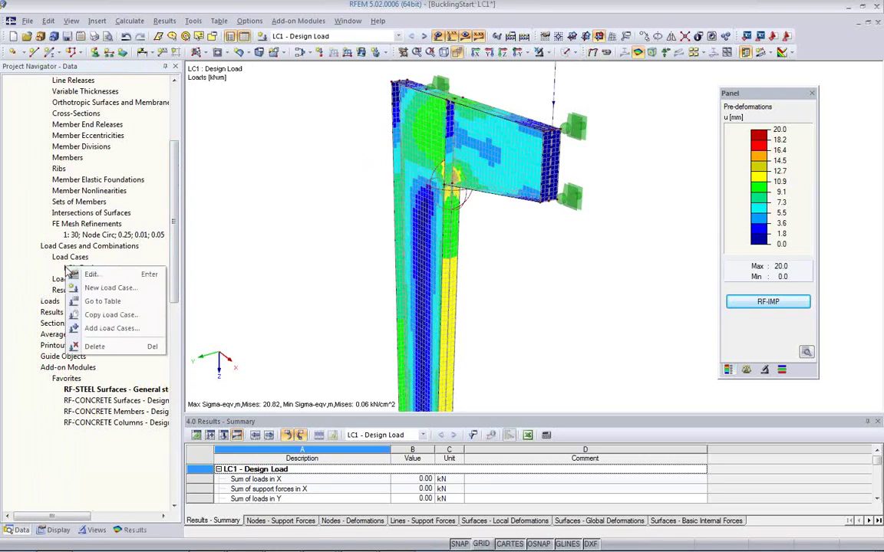
left_click(107, 314)
left_click(432, 304)
type("with Imperfection")
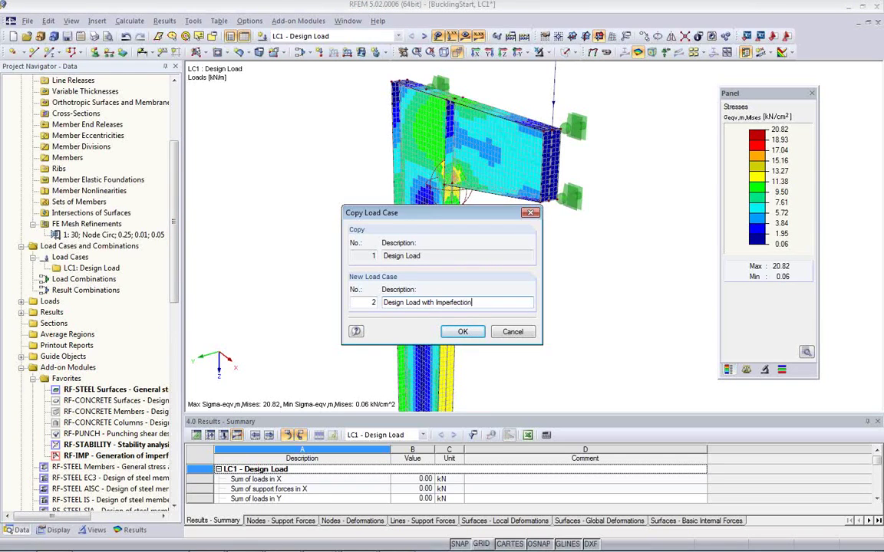
left_click(460, 332)
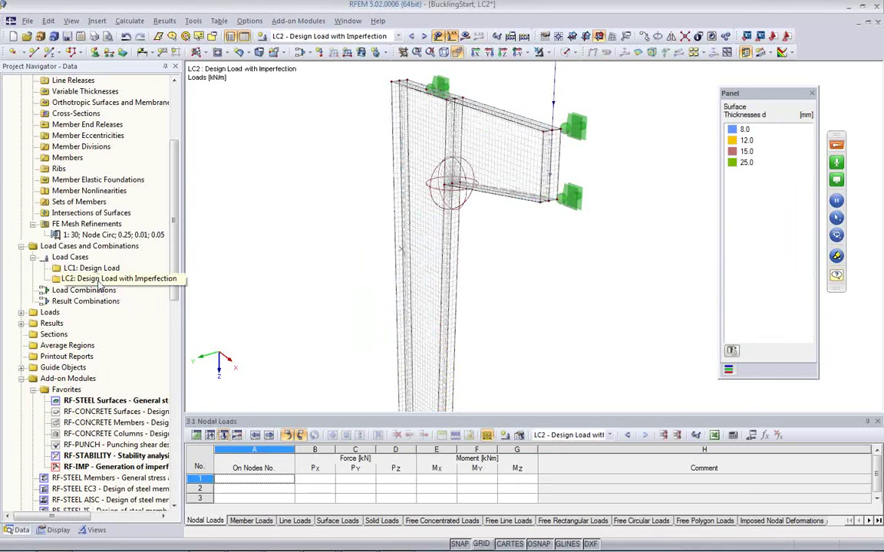
Step: Set LC2 to large deformation analysis and activate its extra options
double_click(99, 283)
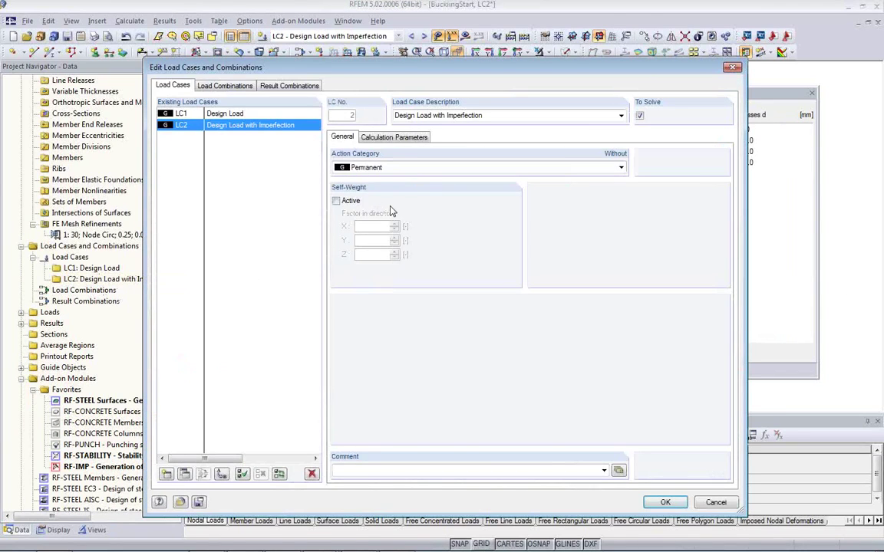
left_click(389, 138)
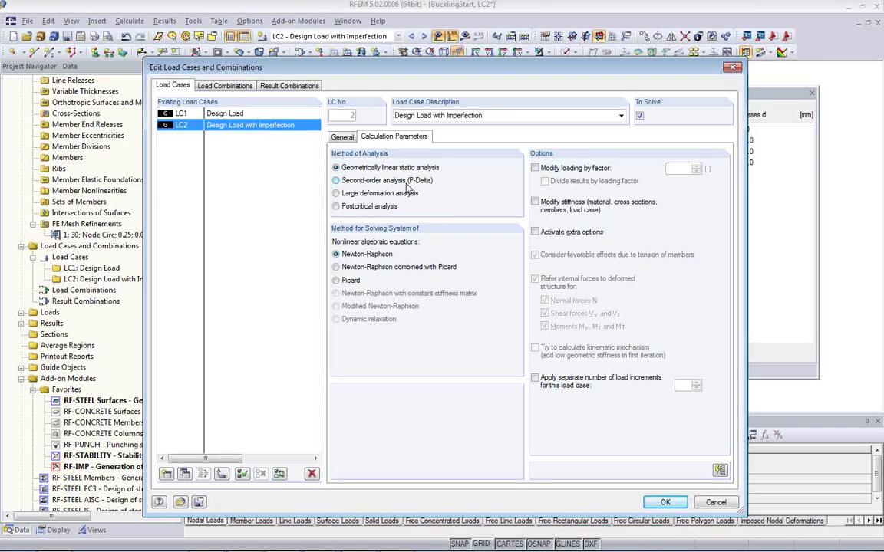
left_click(338, 194)
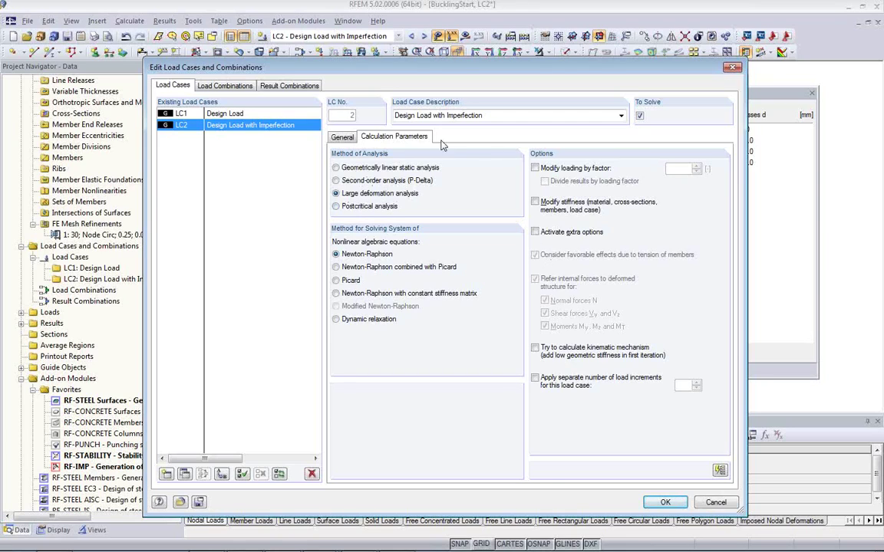
left_click(535, 232)
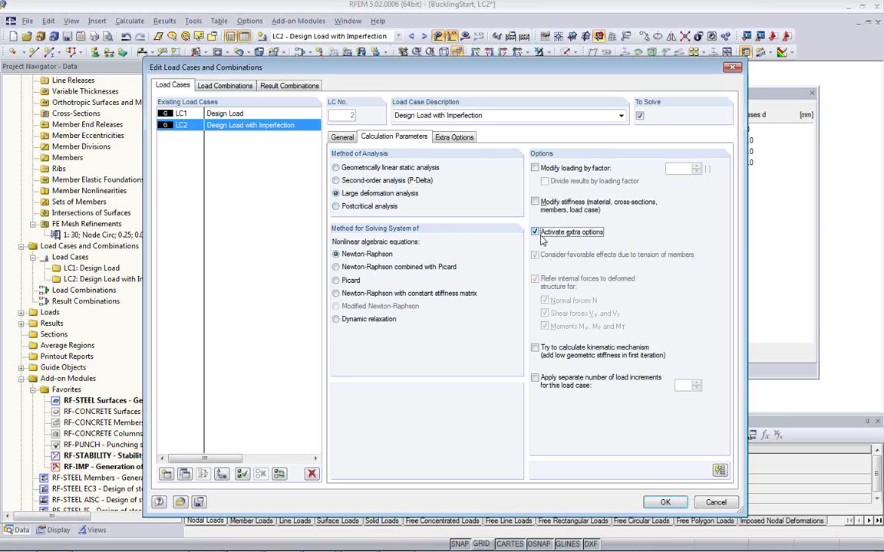
Step: Activate the generated imperfections from RF-IMP case CA1 for LC2 and accept the load case settings
left_click(453, 138)
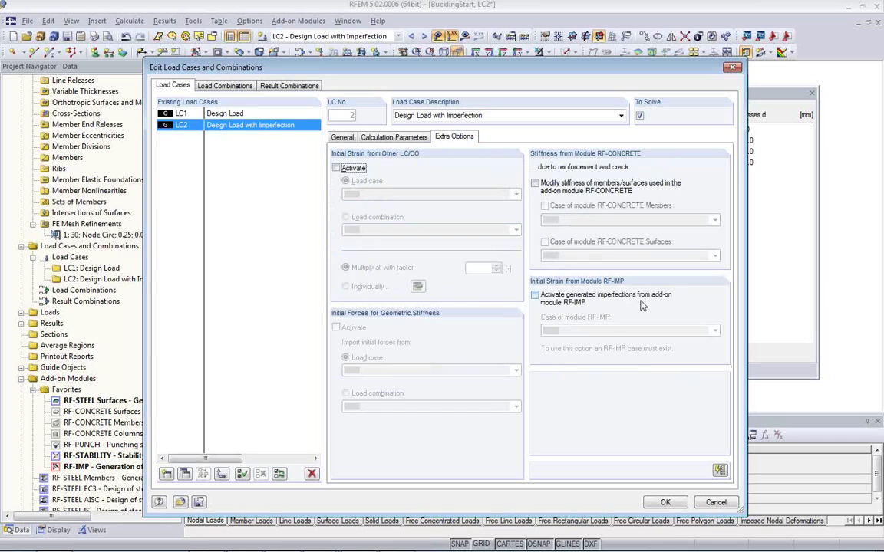
left_click(535, 295)
left_click(581, 331)
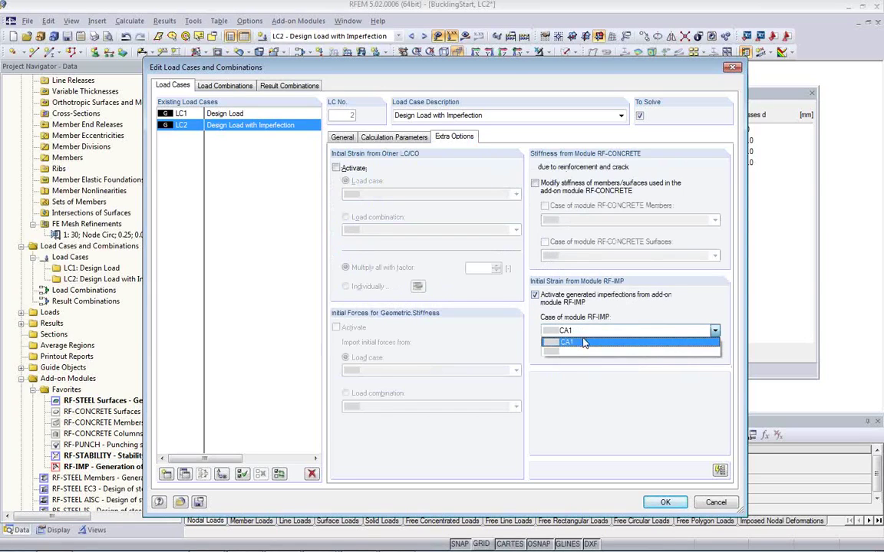
left_click(583, 343)
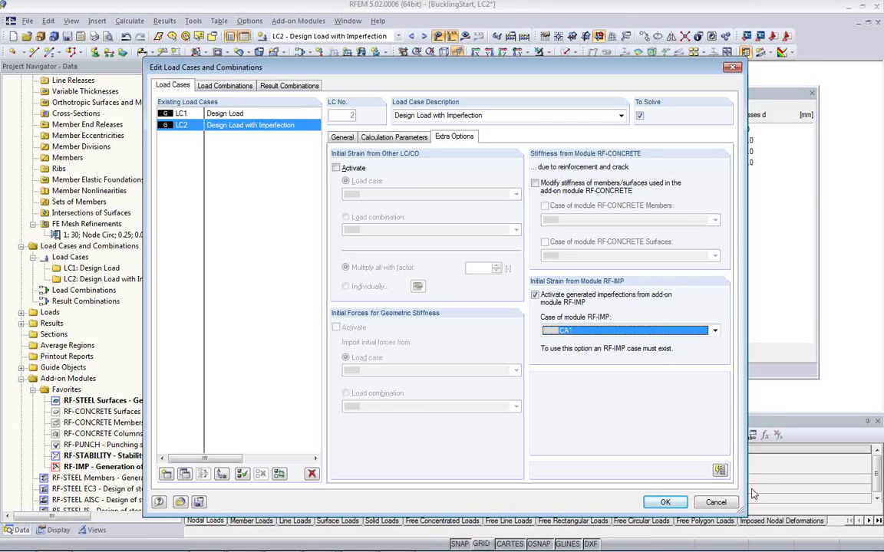
left_click(664, 503)
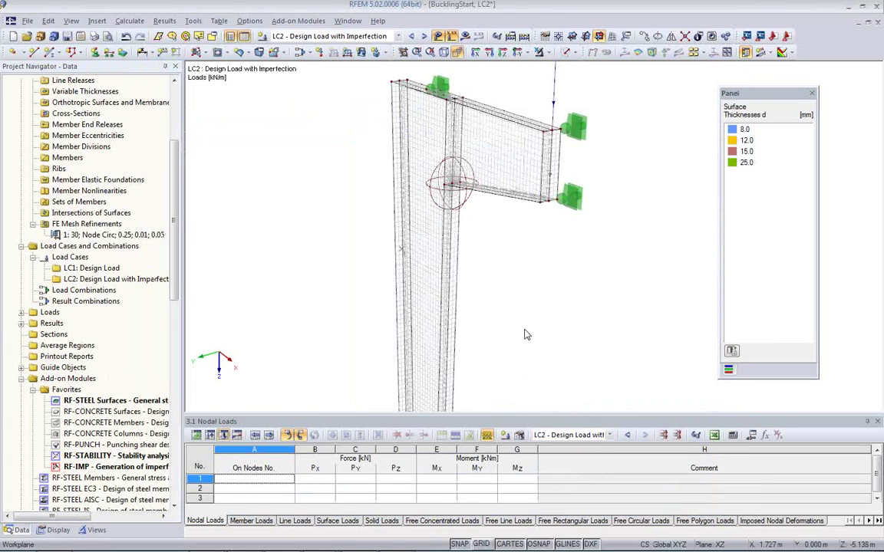
Step: Calculate LC2 - Design Load with Imperfection and display its results on the frame
middle_click_drag(508, 321, 409, 265, "ctrl")
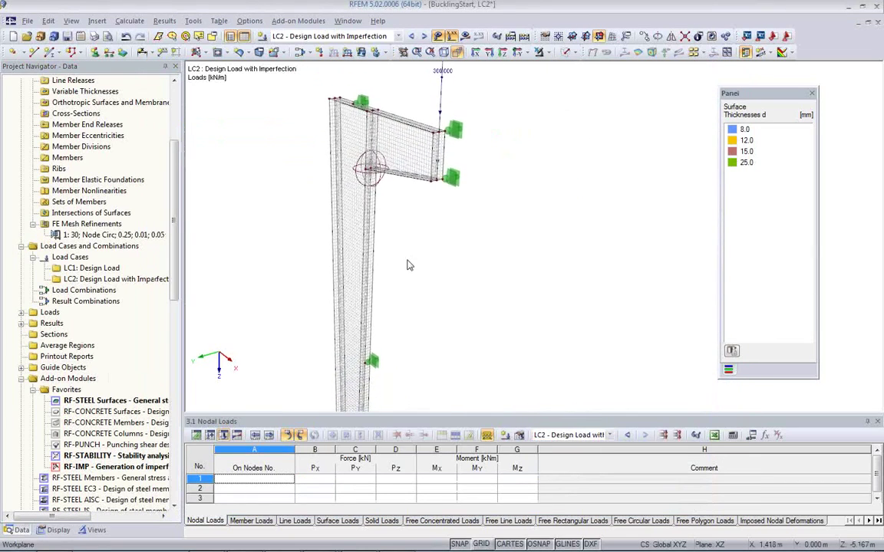
left_click(465, 39)
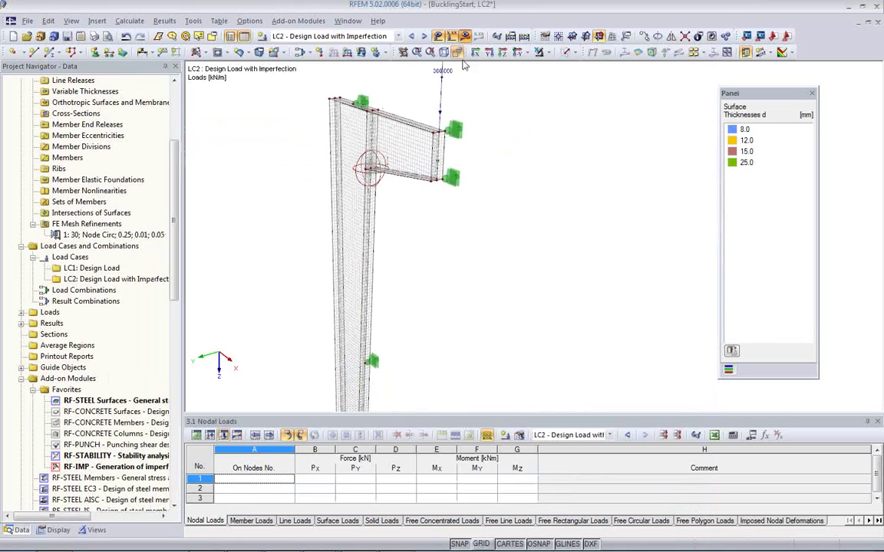
left_click(420, 309)
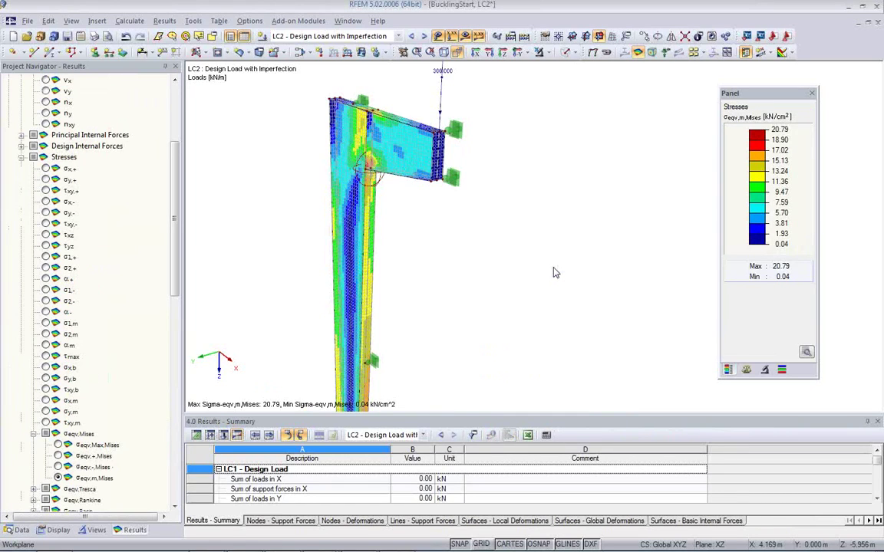
Step: Display the maximum von Mises equivalent stresses σeqv,Max,Mises of LC2 and examine them in the web around the frame corner
middle_click_drag(400, 221, 549, 186)
middle_click_drag(364, 210, 467, 217)
scroll(466, 218, "up", 1)
scroll(468, 222, "up", 5)
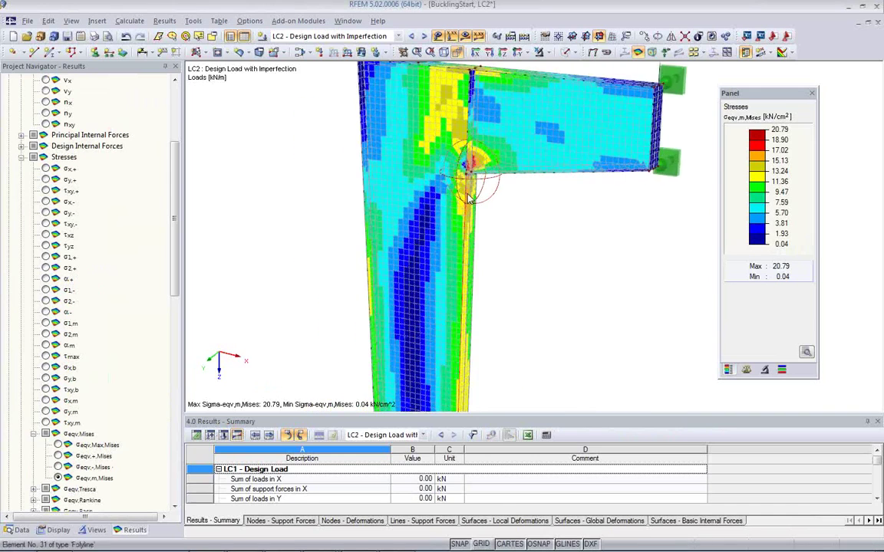
middle_click_drag(518, 209, 540, 215, "ctrl")
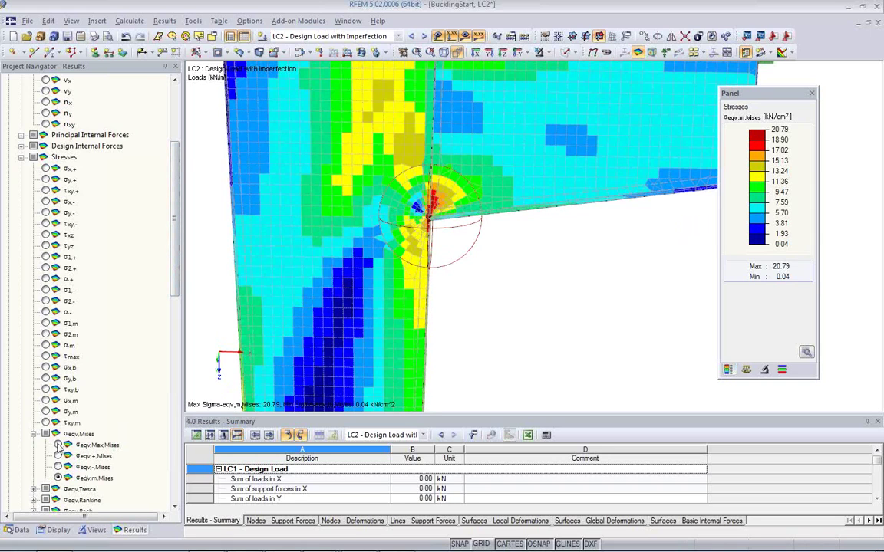
left_click(59, 445)
middle_click_drag(230, 261, 399, 322, "ctrl")
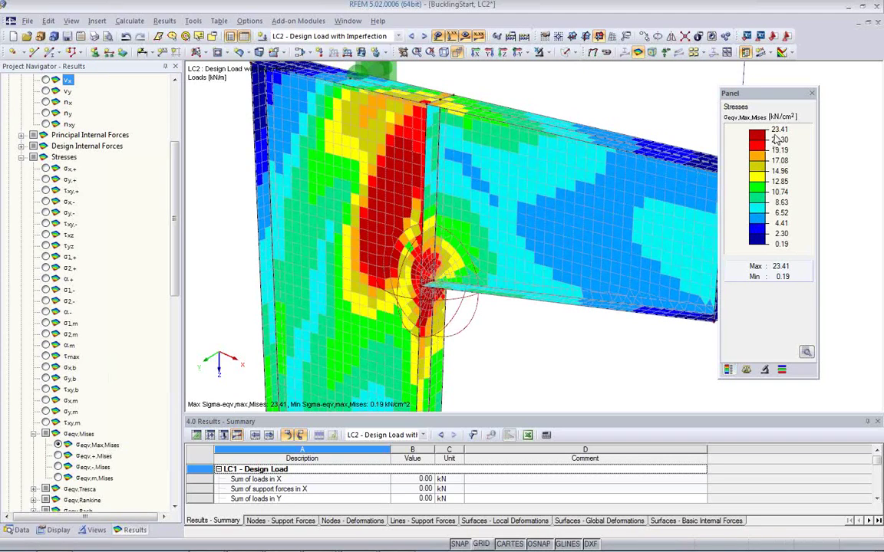
scroll(415, 295, "up", 1)
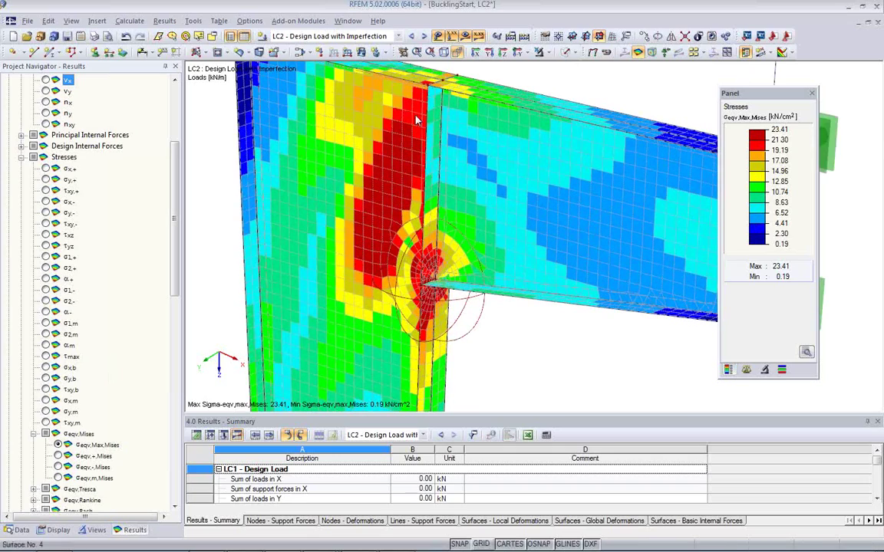
Step: Display the Design Ratio criterion of LC2 on the frame surfaces
middle_click_drag(427, 296, 392, 201, "ctrl")
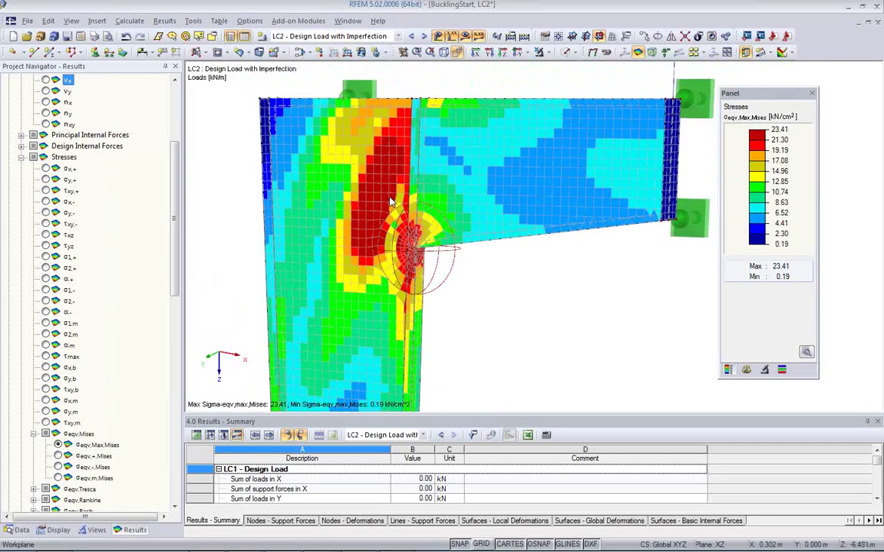
middle_click_drag(398, 266, 572, 317, "ctrl")
scroll(139, 412, "down", 10)
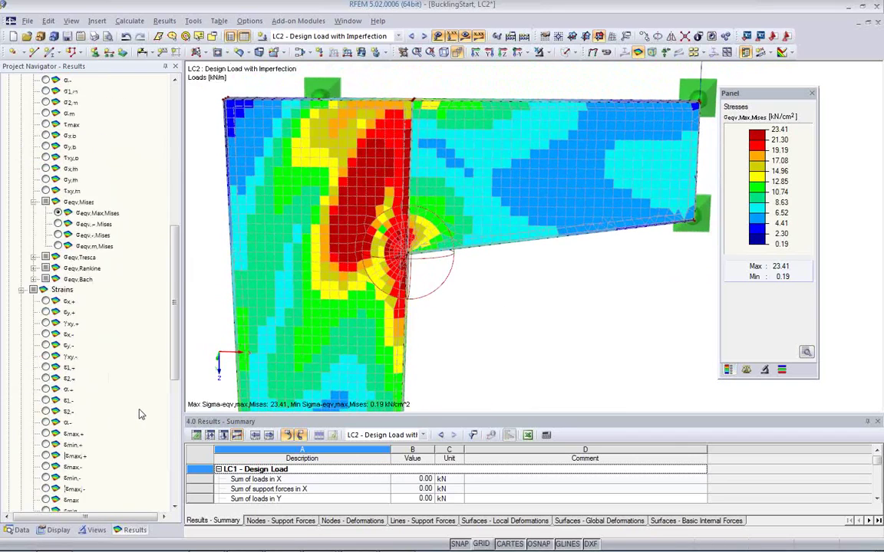
scroll(138, 411, "down", 3)
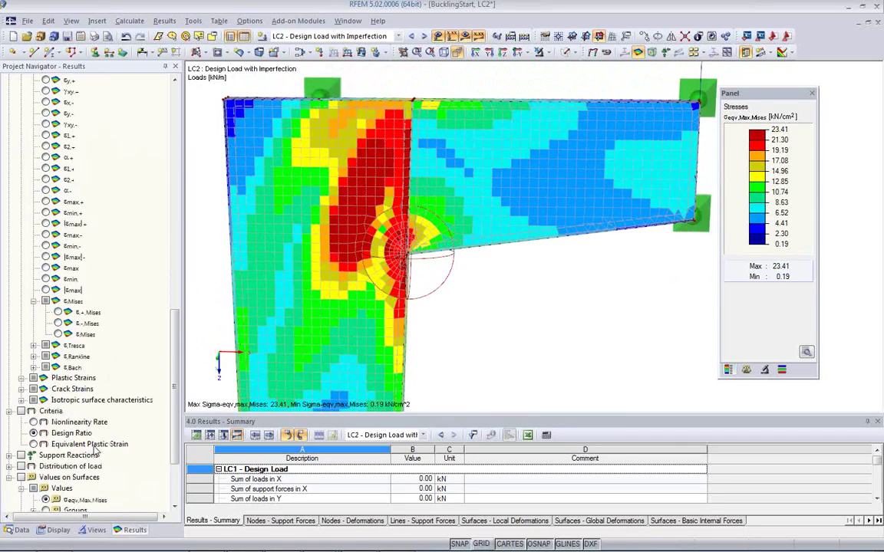
left_click(34, 434)
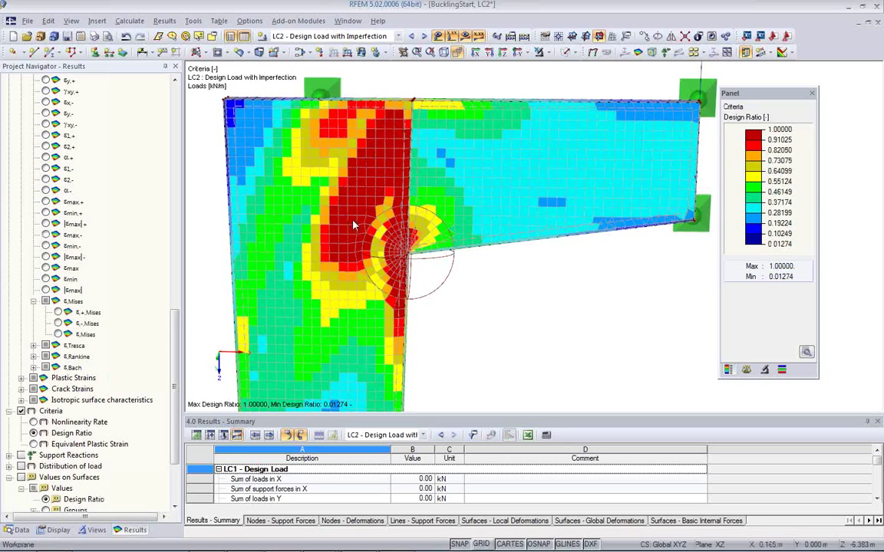
Step: Display the Nonlinearity Rate criterion around the frame corner, followed by the total von Mises strains ε,Mises
left_click(33, 422)
middle_click_drag(431, 284, 483, 274, "ctrl")
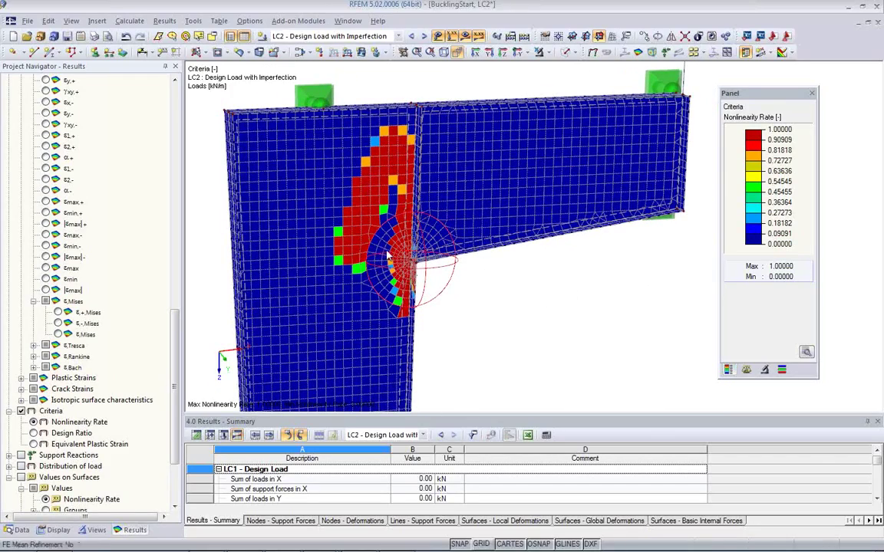
middle_click_drag(485, 280, 216, 266, "ctrl")
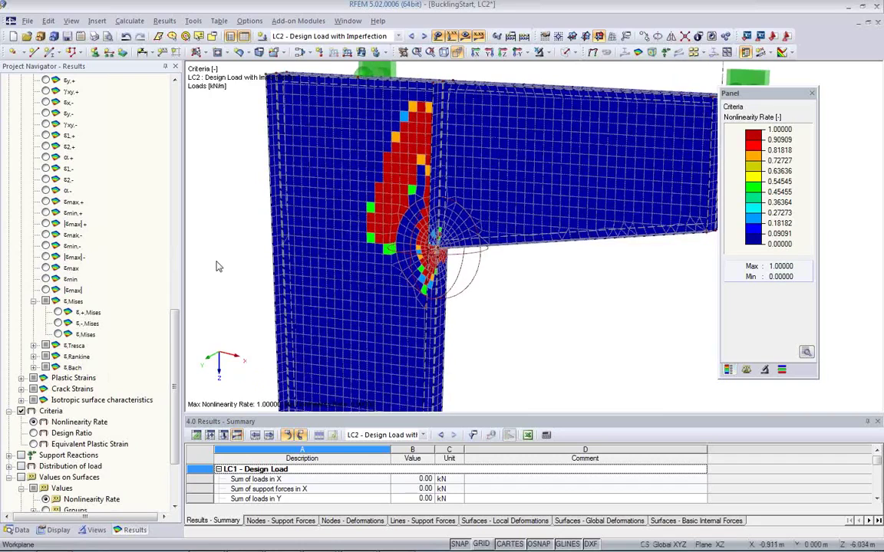
left_click(59, 335)
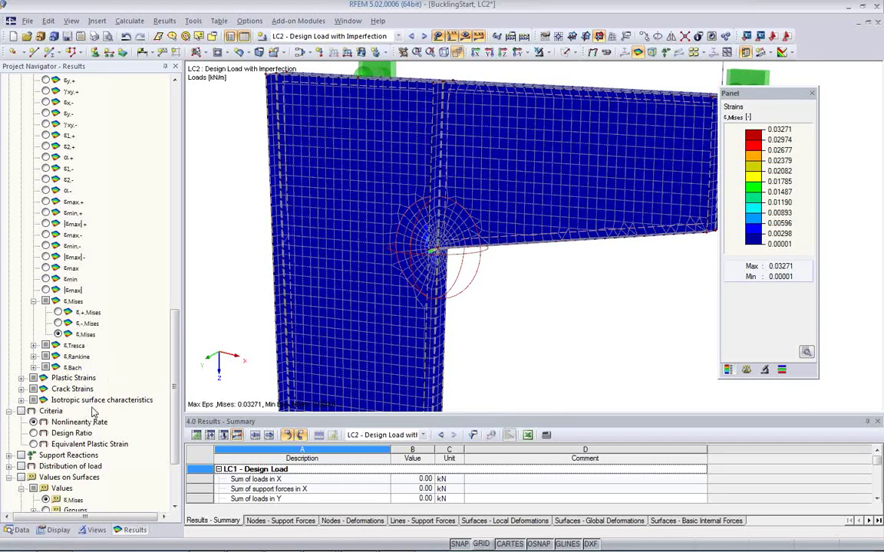
Step: Switch back to the Design Ratio criterion and examine the web and flanges around the frame corner from several angles
left_click(42, 435)
middle_click_drag(454, 306, 467, 341, "ctrl")
middle_click_drag(568, 291, 458, 326, "ctrl")
scroll(473, 277, "up", 2)
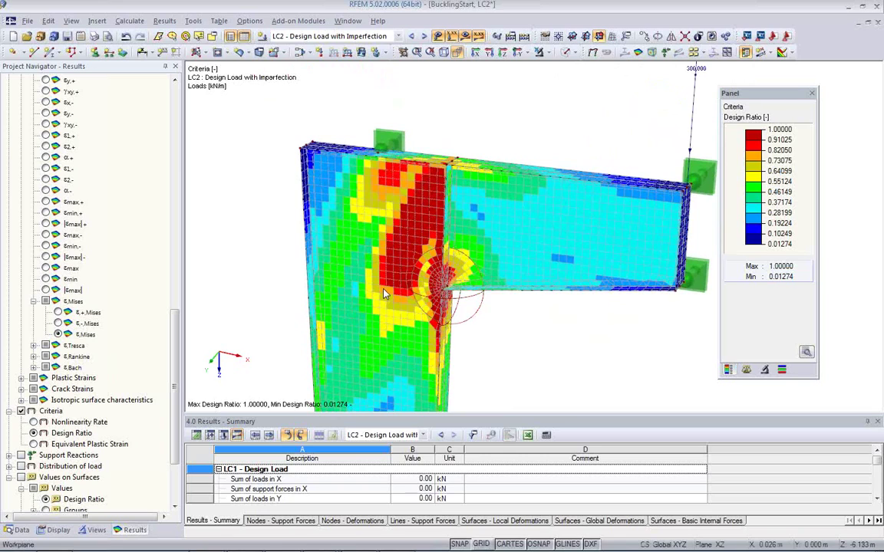
middle_click_drag(535, 300, 310, 247, "ctrl")
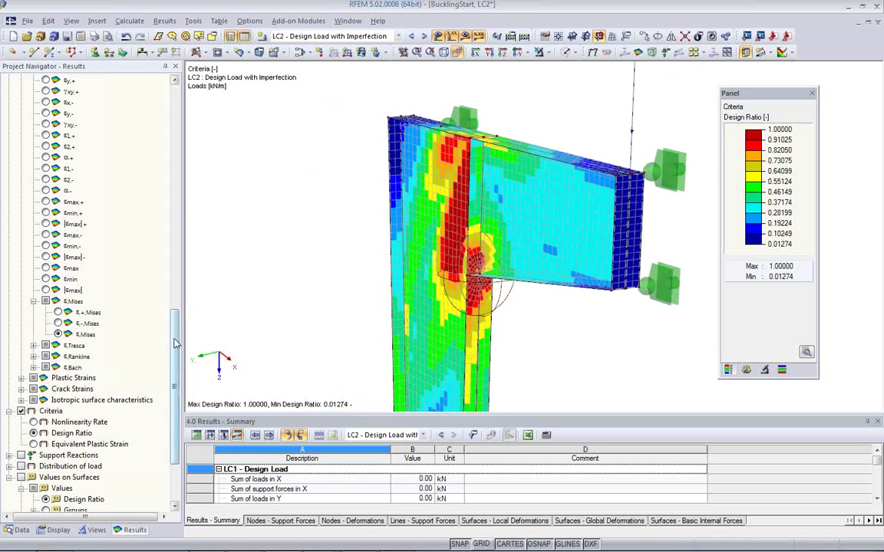
Step: Display the global deformations uY of LC2 and examine the out-of-plane bulging of the column web
left_click_drag(175, 343, 173, 93)
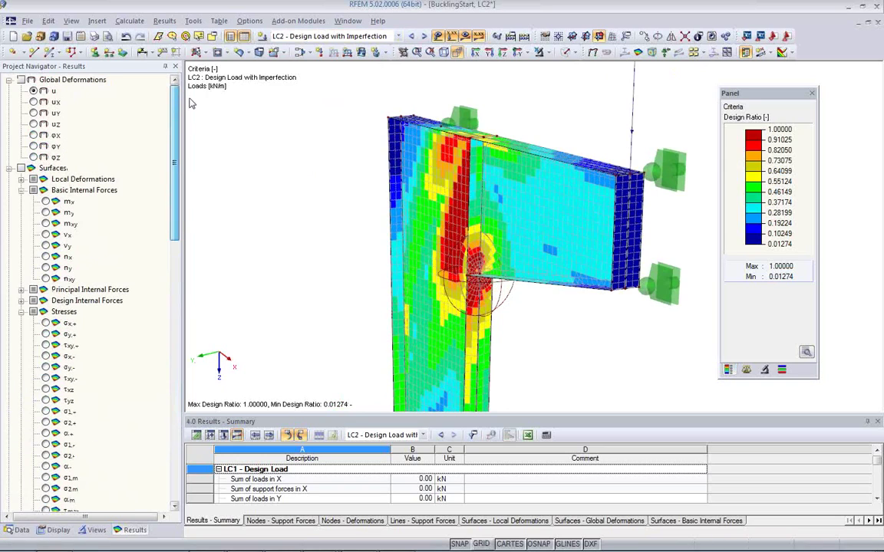
left_click(34, 113)
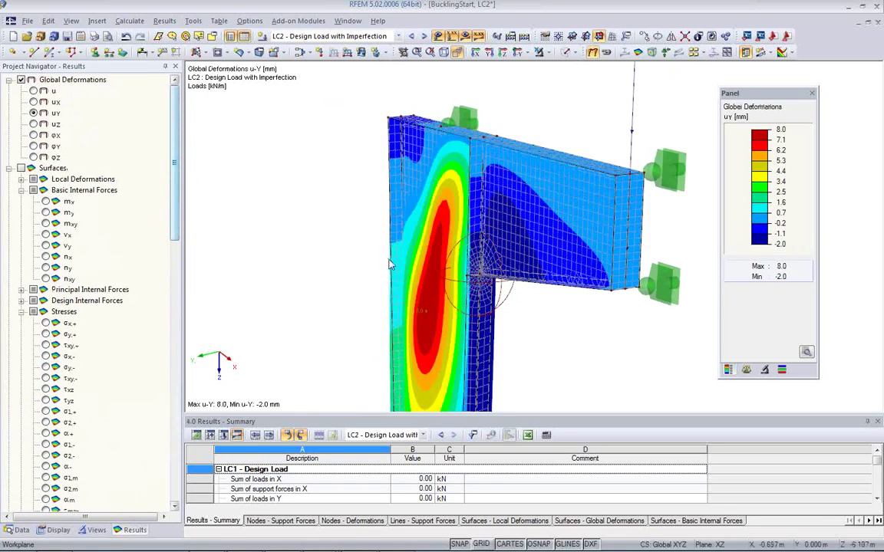
middle_click_drag(557, 306, 364, 257, "ctrl")
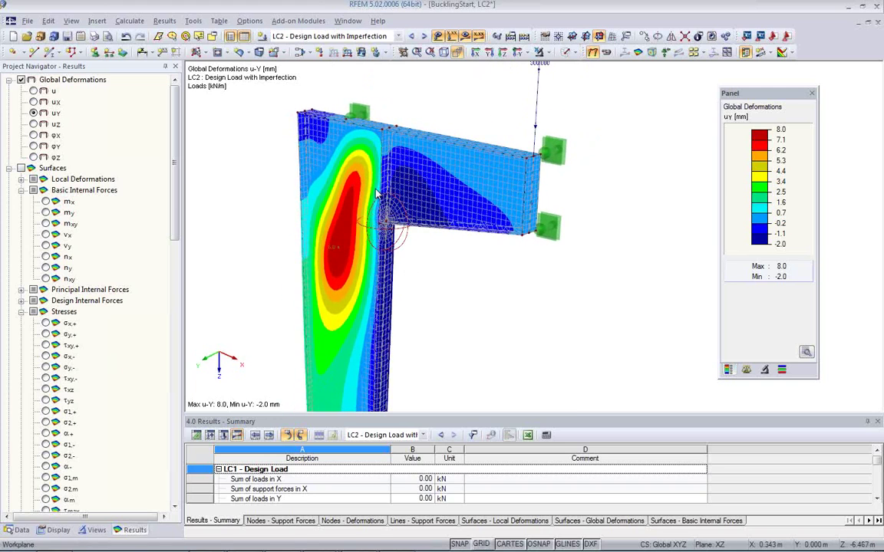
middle_click_drag(364, 256, 335, 188, "ctrl")
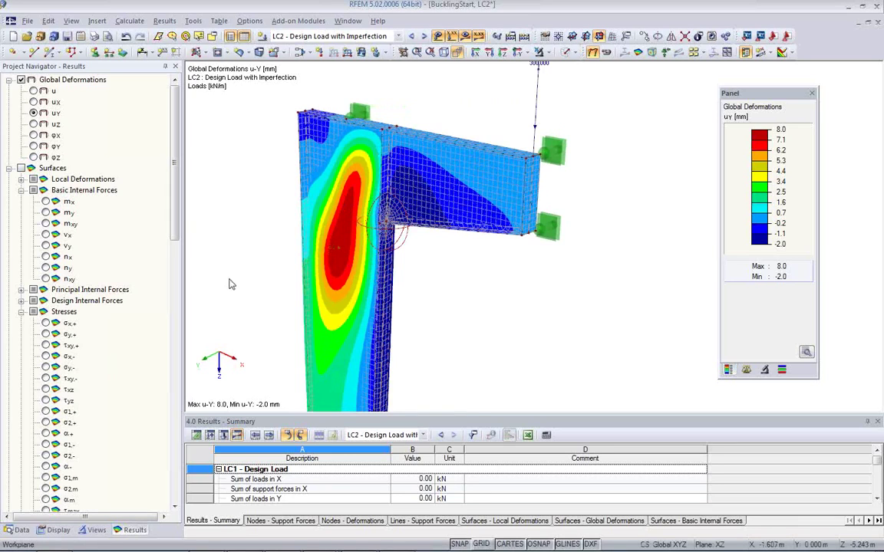
scroll(295, 284, "down", 2)
mouse_move(390, 298)
middle_mouse_down()
mouse_move(402, 244)
mouse_move(228, 231)
mouse_move(392, 238)
mouse_move(389, 294)
middle_mouse_up()
scroll(401, 249, "down", 3)
scroll(401, 250, "up", 1)
scroll(389, 292, "up", 2)
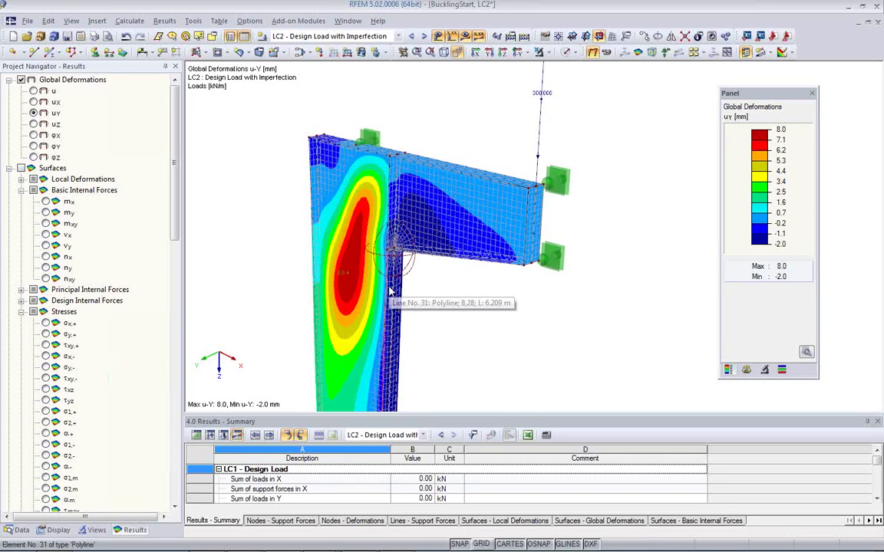
middle_click_drag(422, 321, 437, 301)
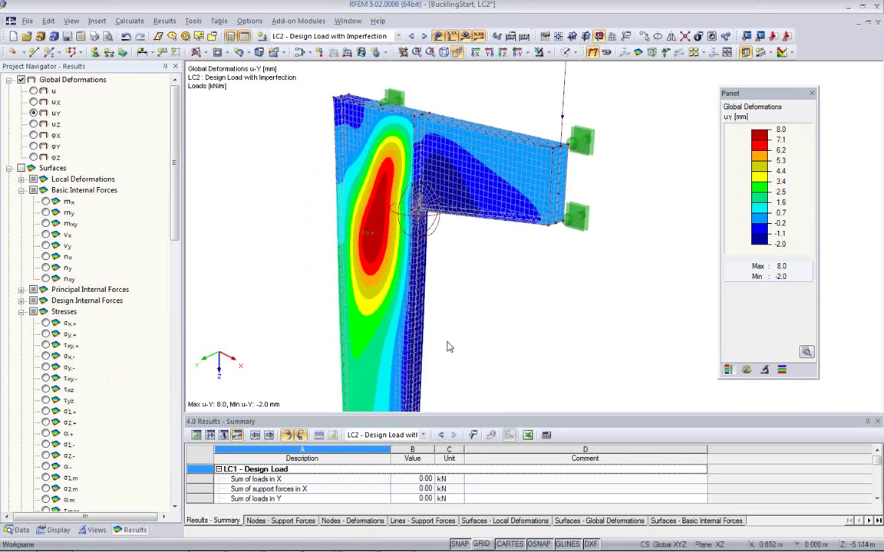
scroll(440, 305, "down", 2)
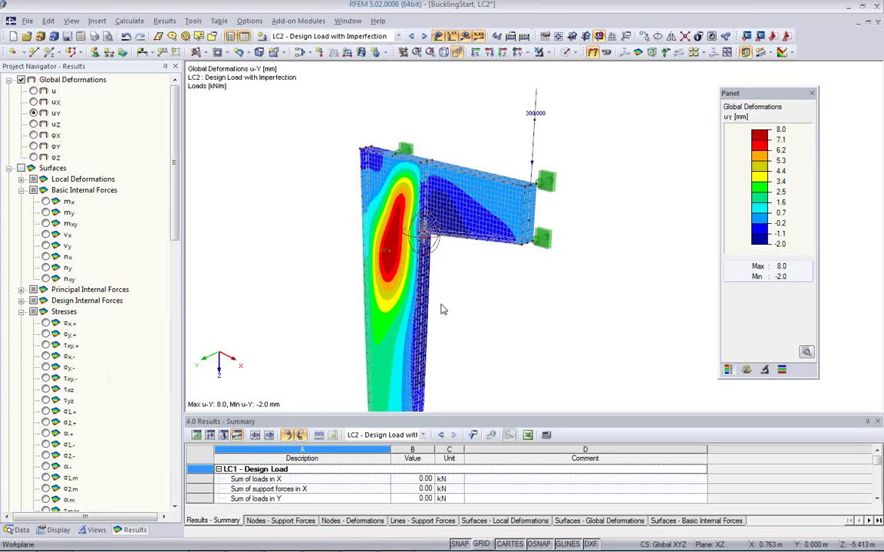
mouse_move(500, 311)
middle_mouse_down("ctrl")
mouse_move(457, 303)
mouse_move(499, 310)
middle_mouse_up("ctrl")
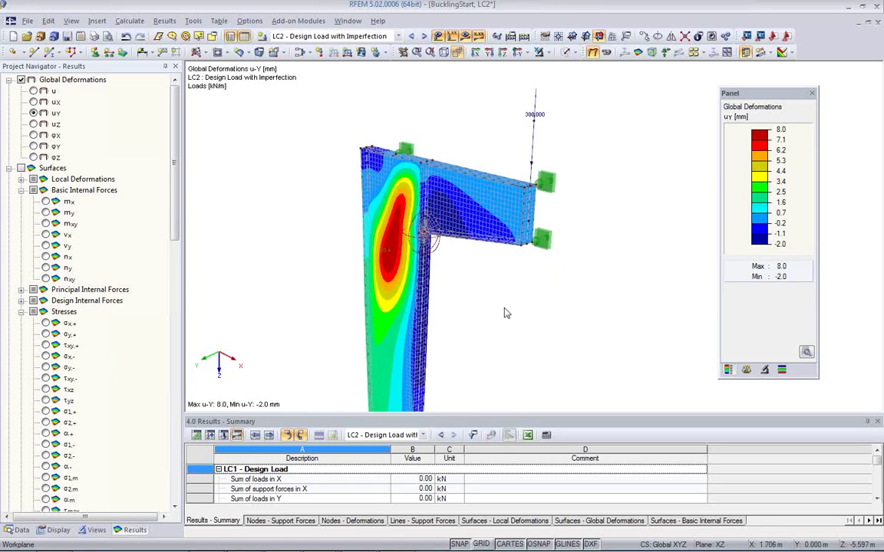
scroll(504, 304, "up", 1)
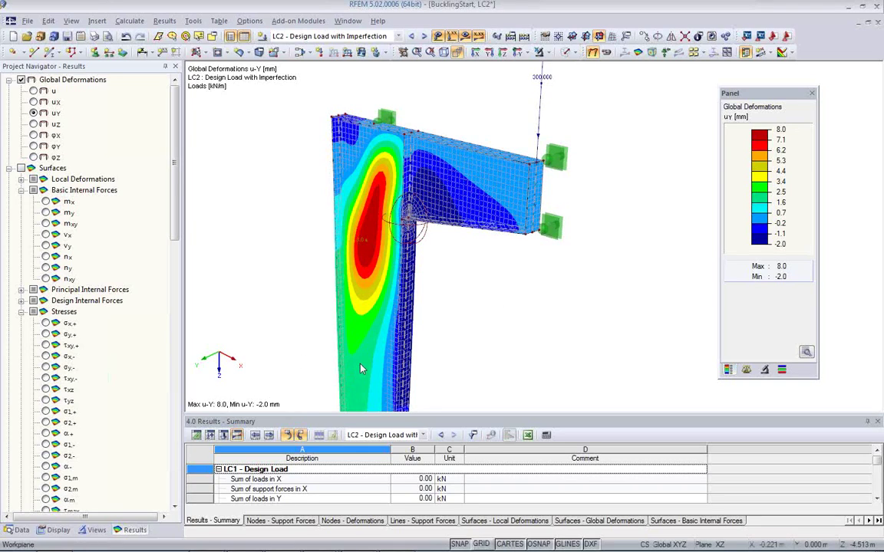
key("alt+Tab")
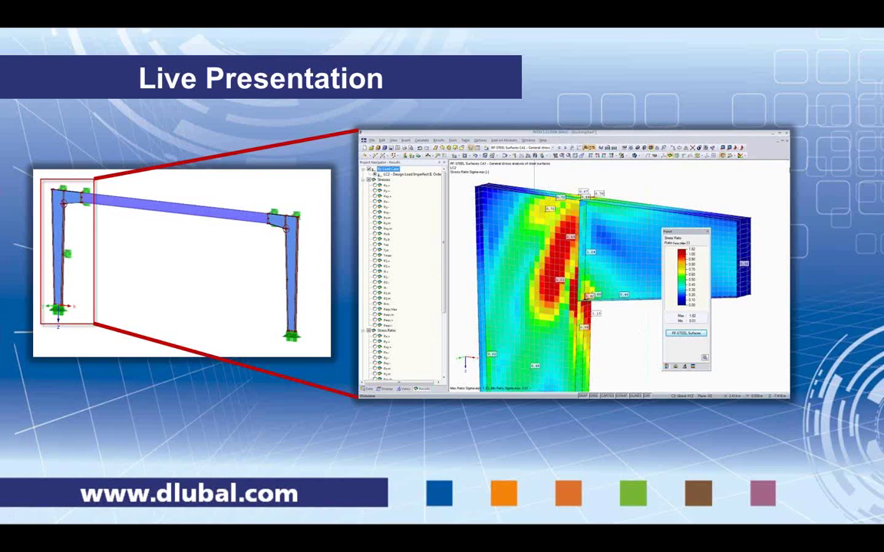
key("Right")
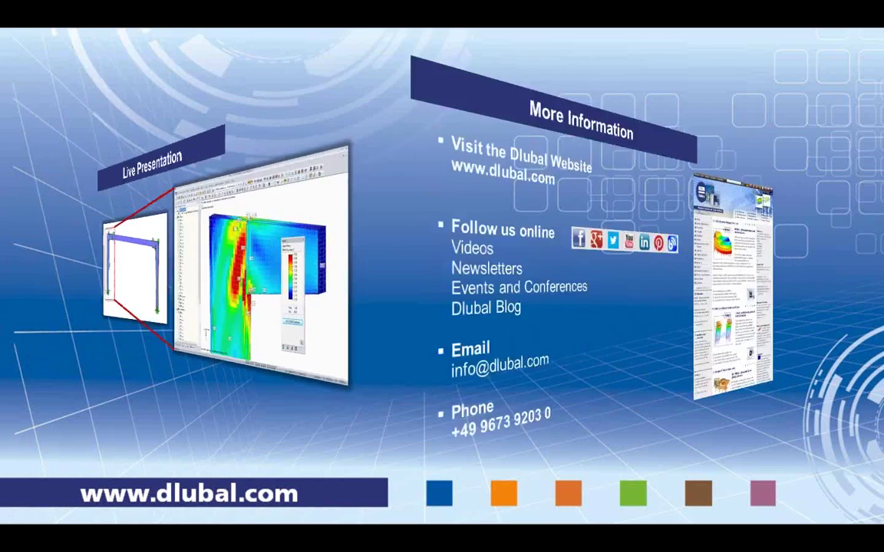
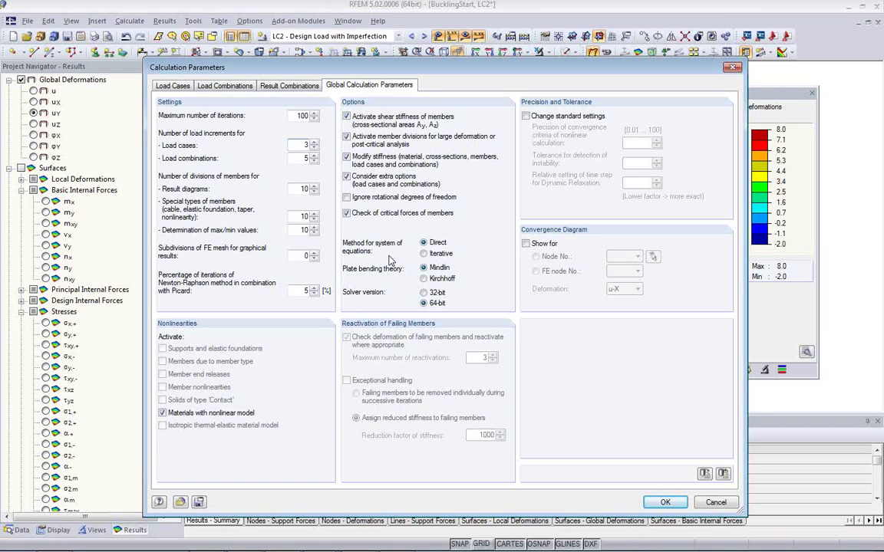
Step: Dismiss the calculation parameters and review the available material models for Steel S 235 in the materials table
left_click(716, 503)
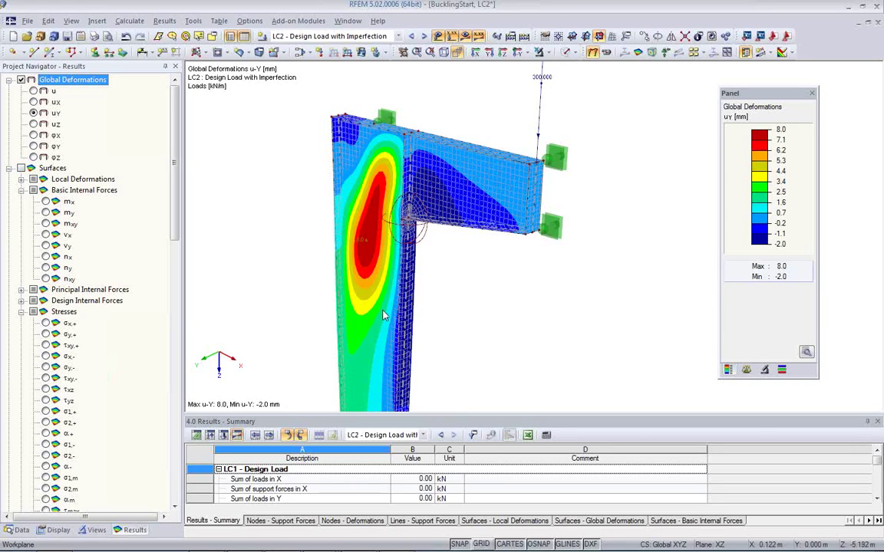
left_click(196, 436)
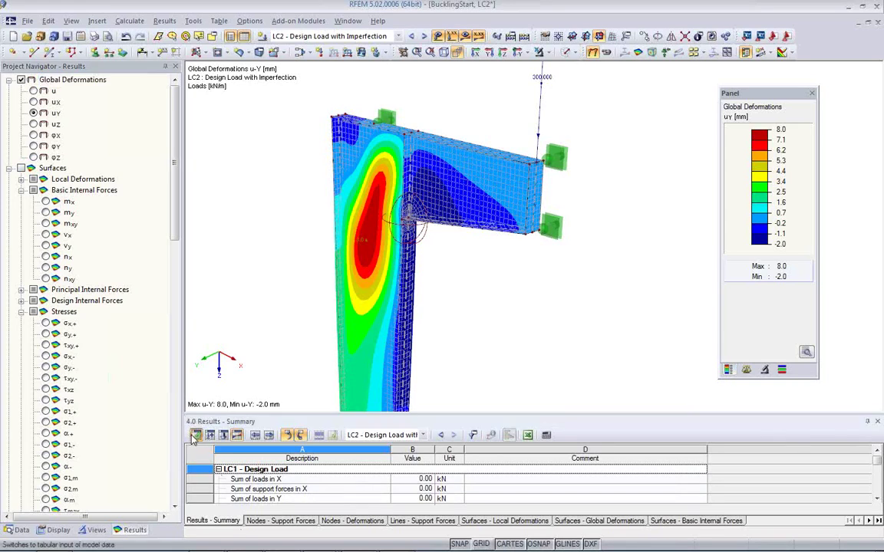
left_click(816, 480)
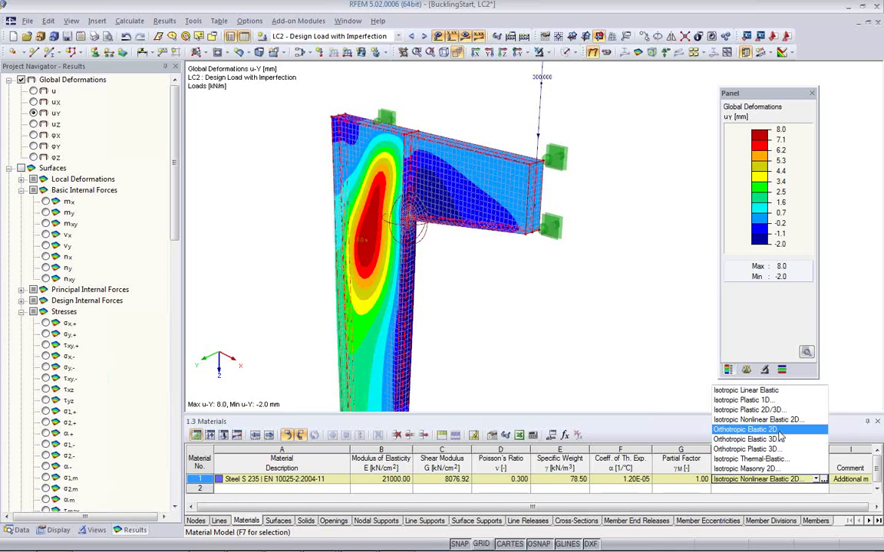
left_click(496, 314)
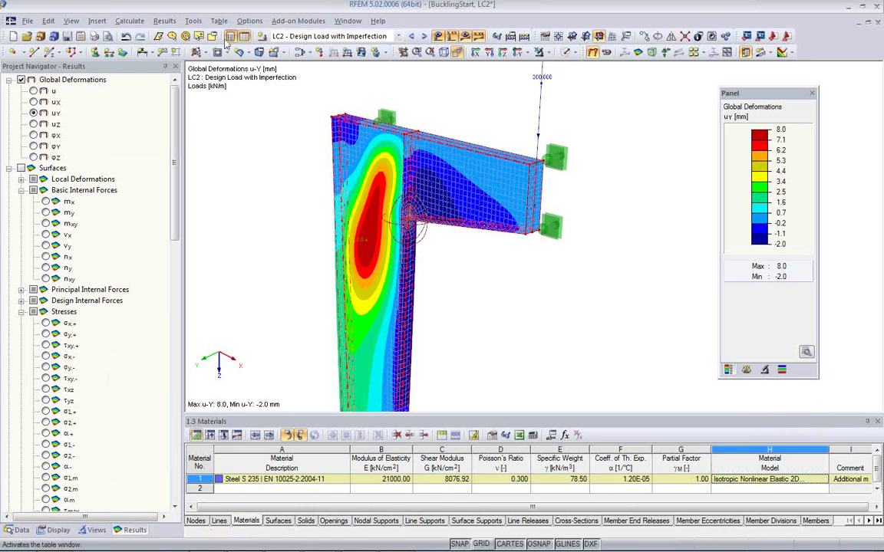
Step: Review the global calculation parameters, including the nonlinear material activation, and leave them without changes
left_click(129, 21)
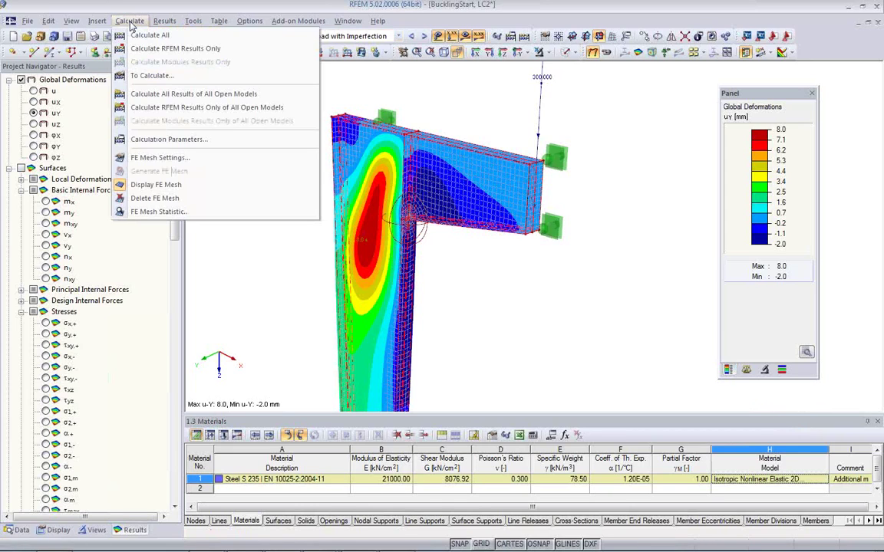
left_click(153, 141)
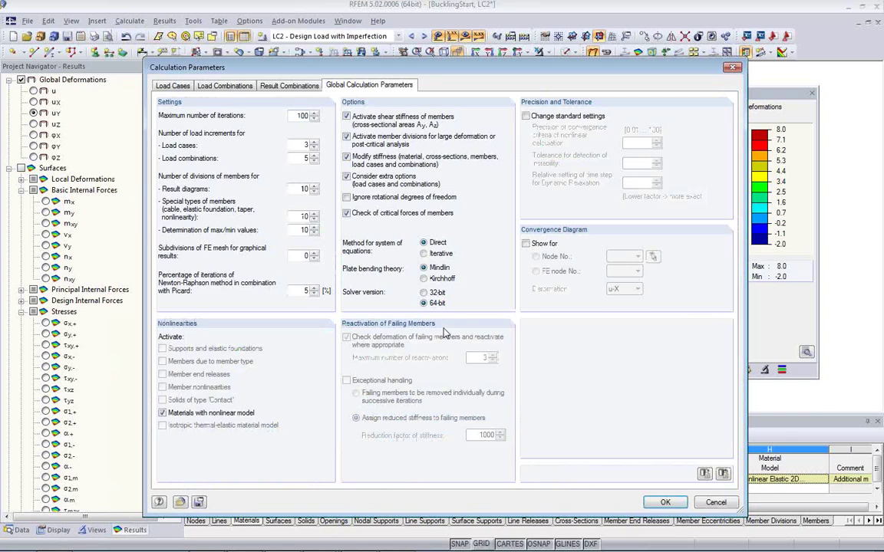
left_click(716, 503)
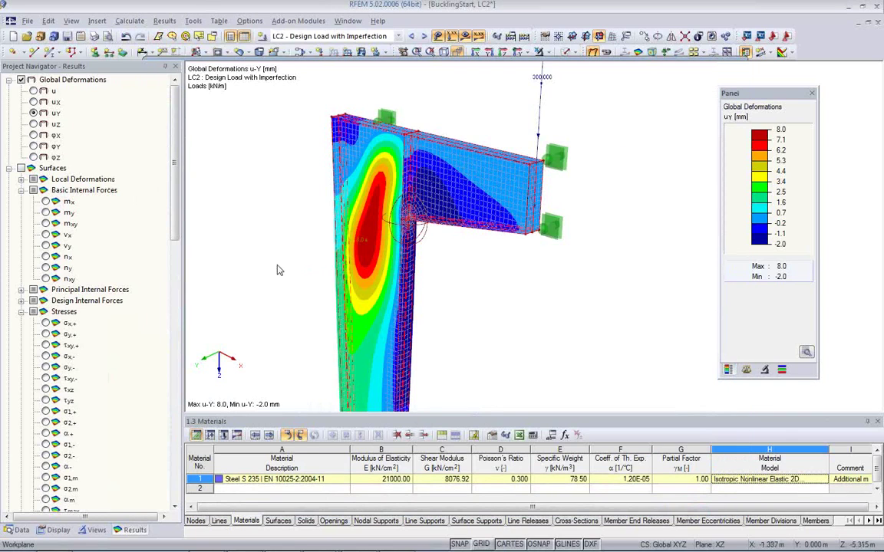
Step: Check the method of analysis in the calculation parameters of LC1 - Design Load without changing it
left_click(19, 530)
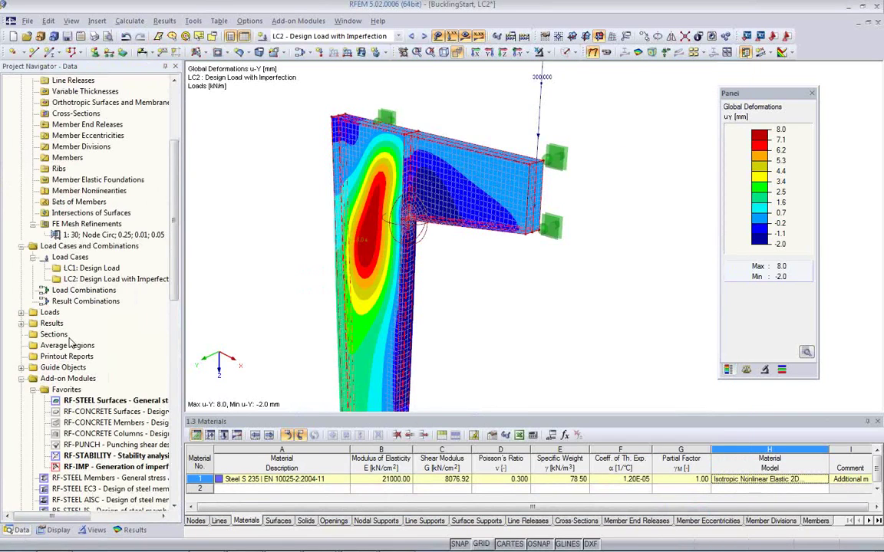
double_click(92, 268)
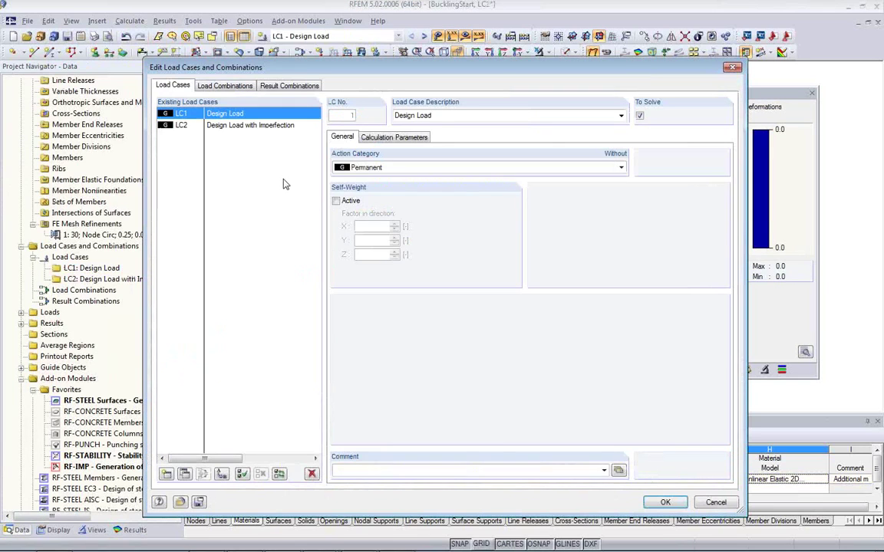
left_click(393, 137)
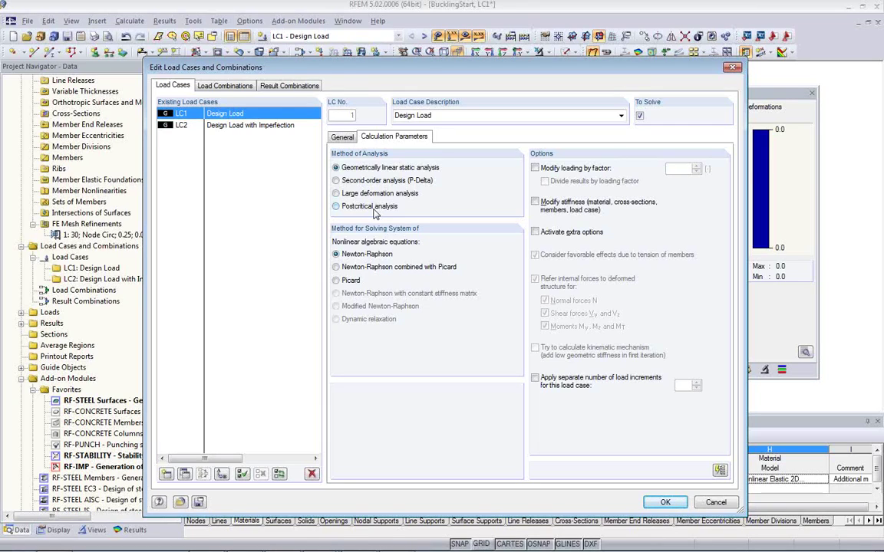
left_click(715, 503)
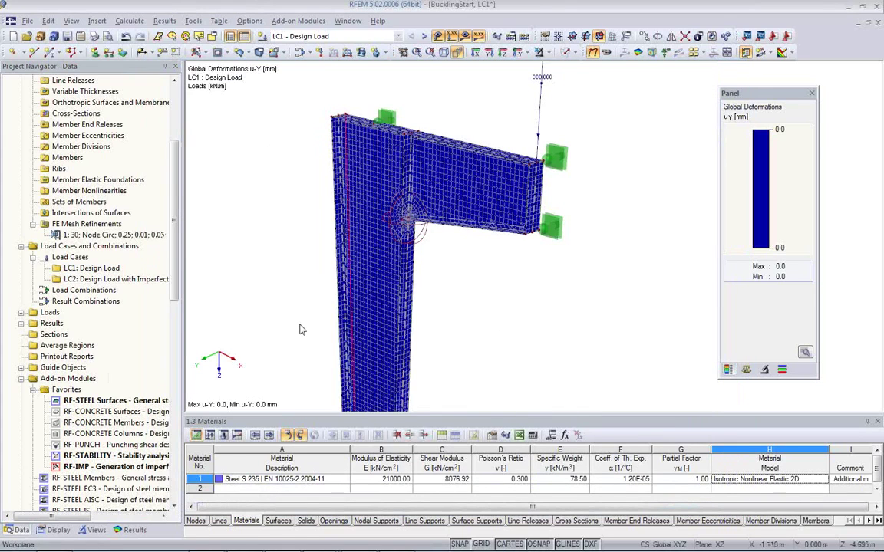
Step: Open the RF-STEEL Surfaces module and review the stresses to calculate and the equivalent stress hypothesis in its details
scroll(297, 324, "down", 1)
scroll(297, 324, "down", 1)
middle_click_drag(315, 292, 315, 171)
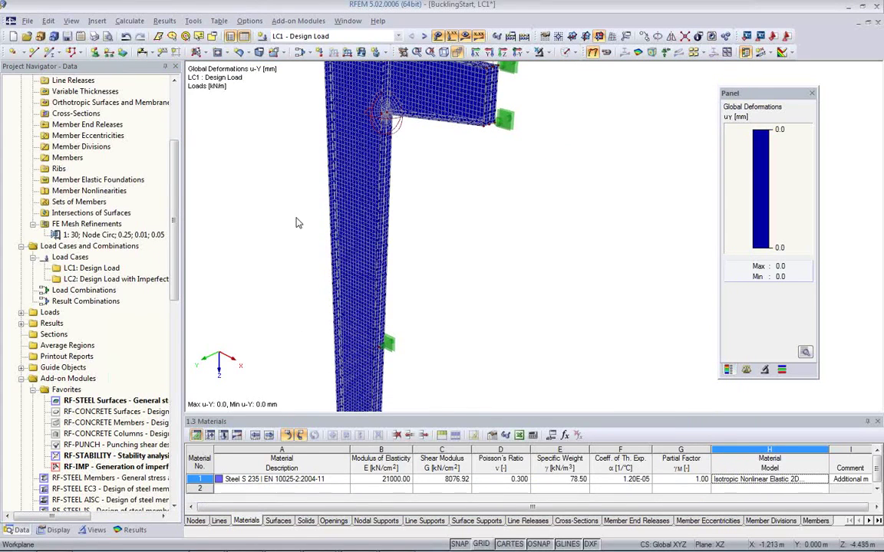
double_click(142, 406)
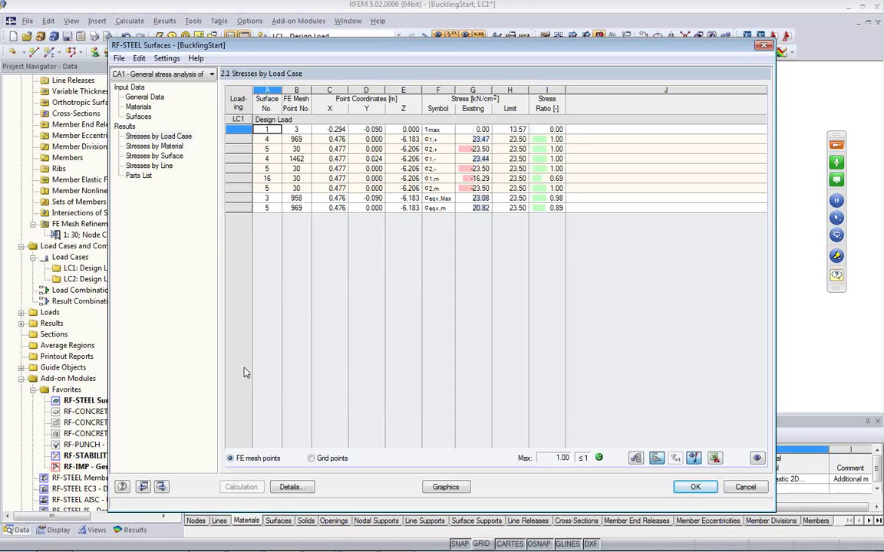
left_click(290, 487)
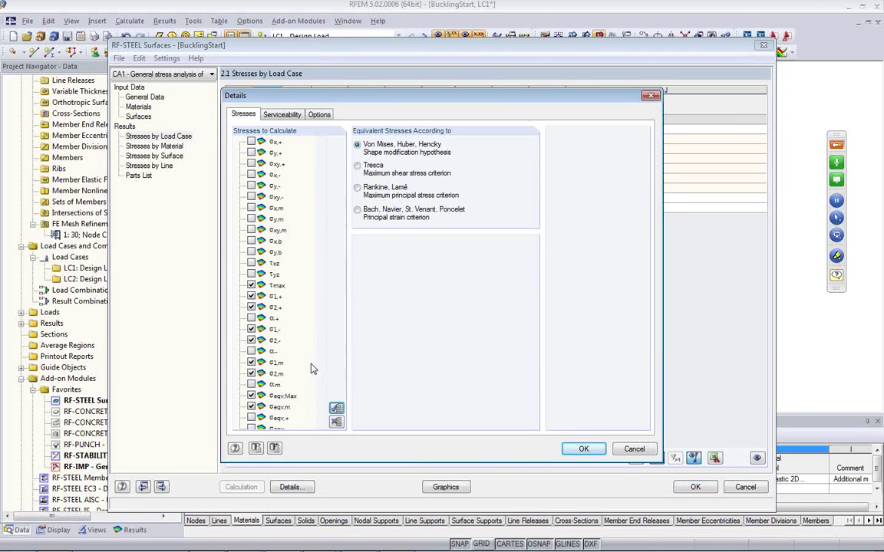
scroll(301, 330, "down", 1)
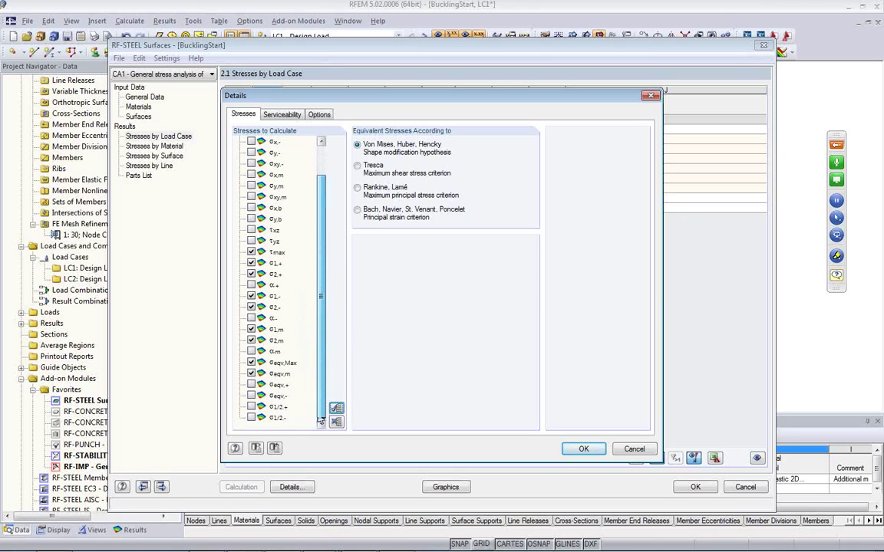
scroll(326, 326, "up", 1)
scroll(325, 326, "down", 1)
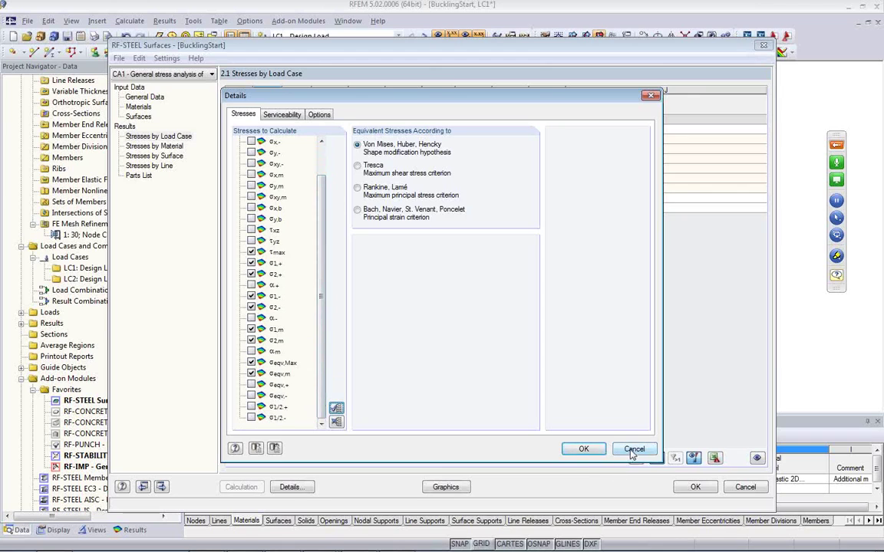
left_click(587, 450)
Step: Add LC2 - Design Load with Imperfection to the load cases selected for the ultimate limit state design
left_click(146, 97)
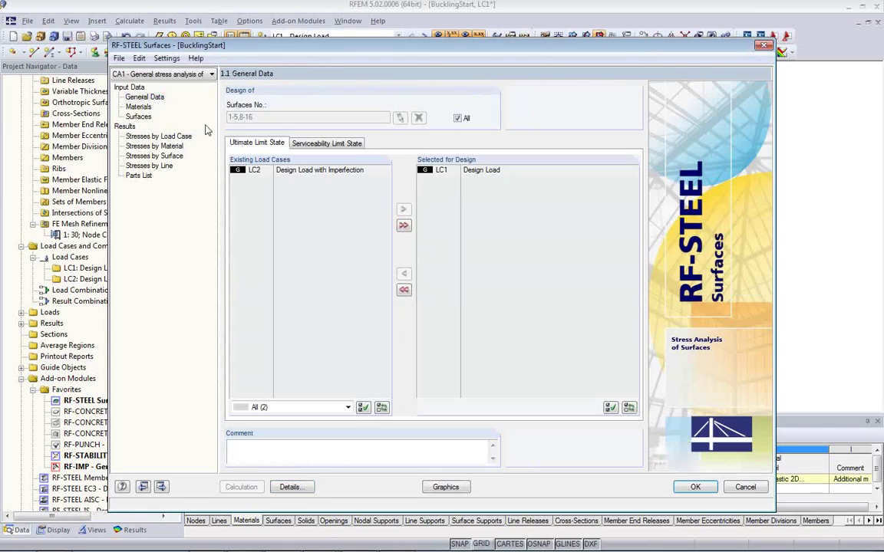
double_click(266, 170)
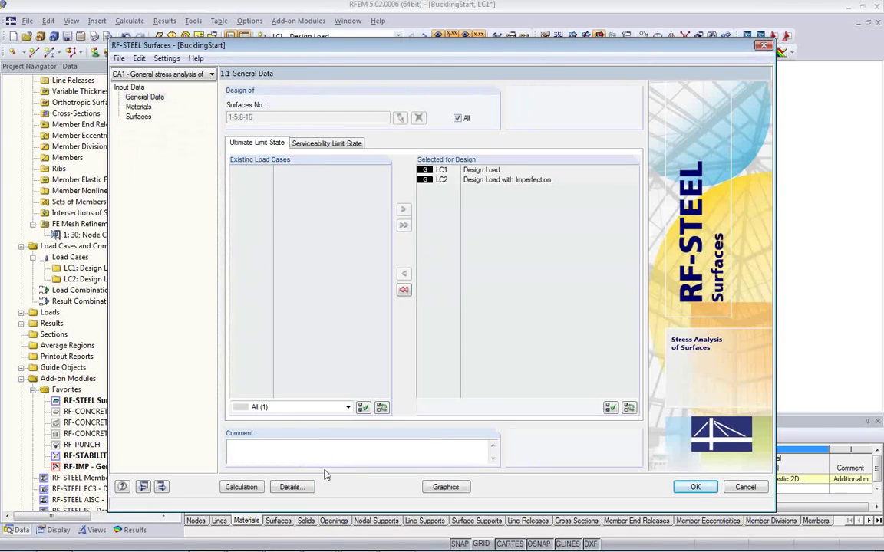
Step: Enable result table 2.6 Stress Ranges in the design details and run the surface stress calculation
left_click(289, 488)
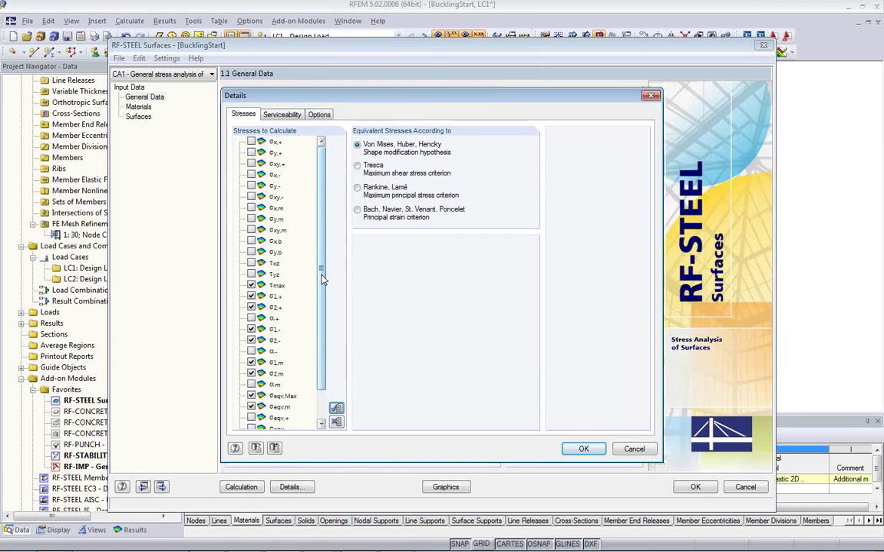
scroll(292, 253, "down", 1)
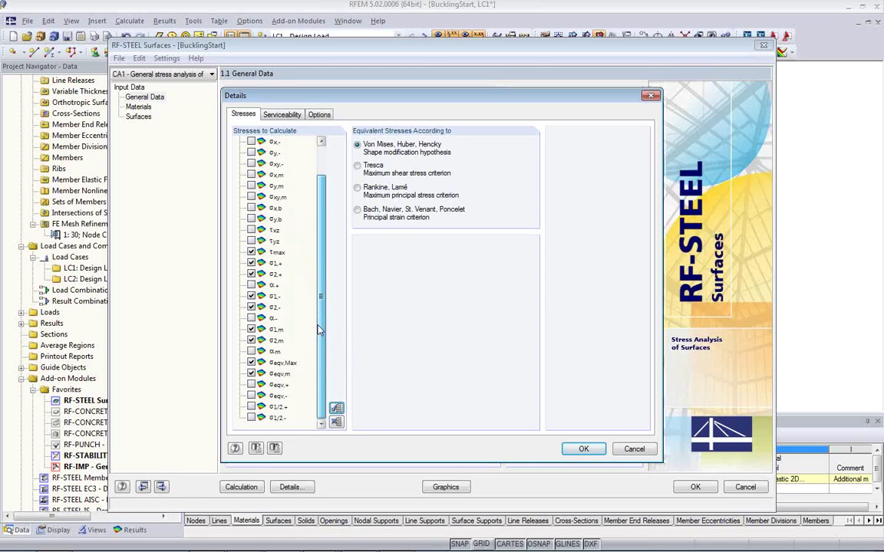
scroll(324, 299, "up", 1)
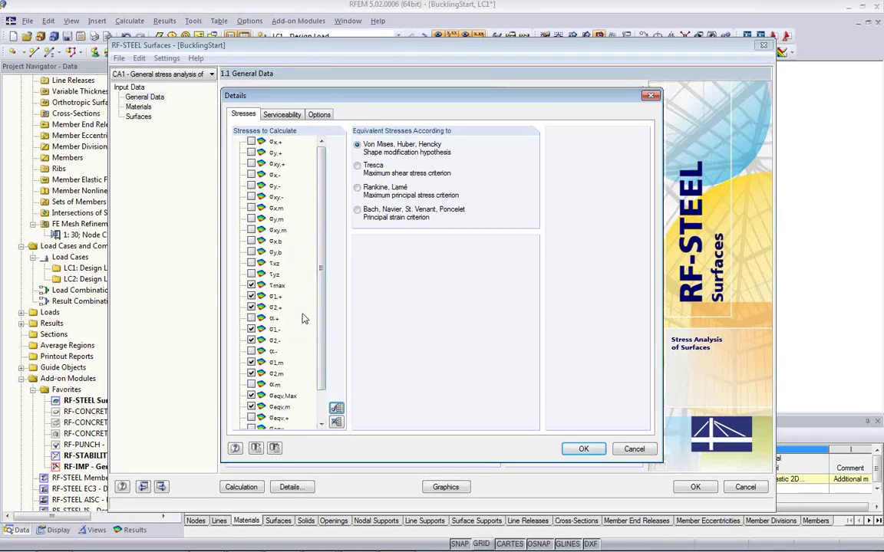
left_click(317, 116)
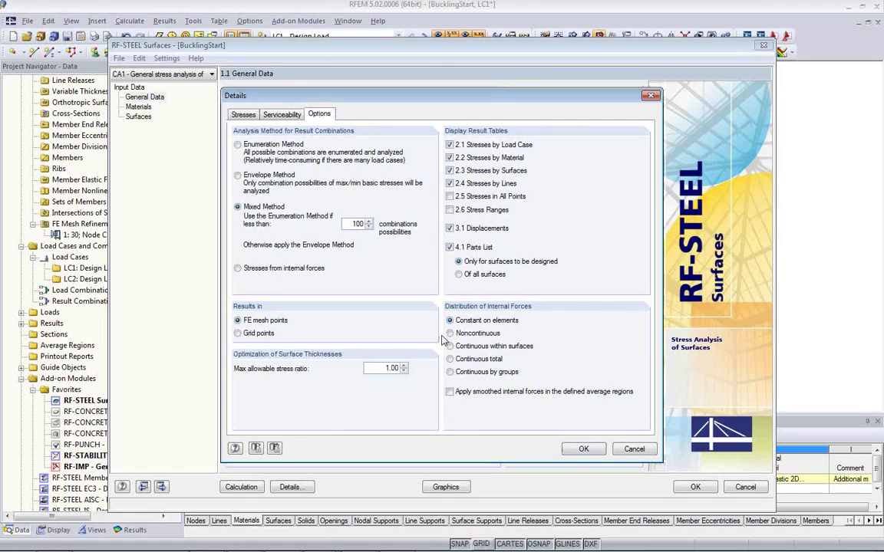
left_click(449, 210)
left_click(583, 450)
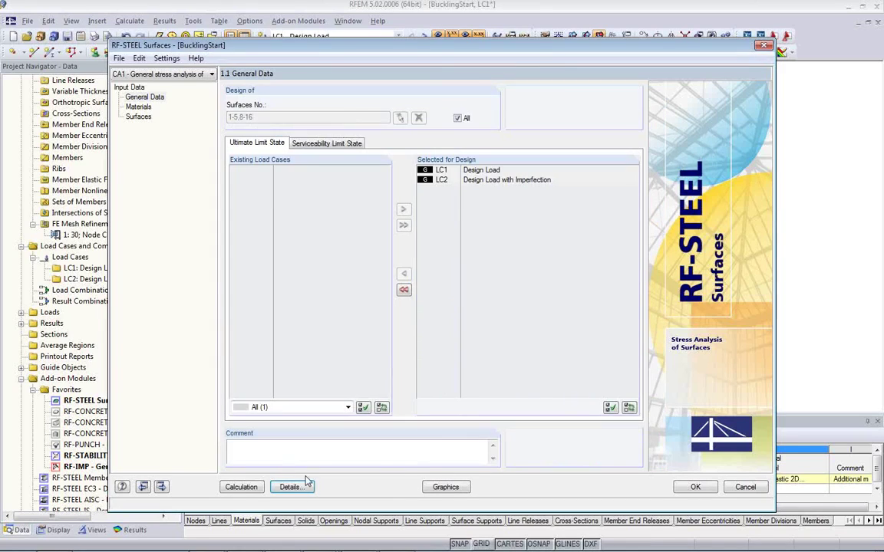
left_click(240, 487)
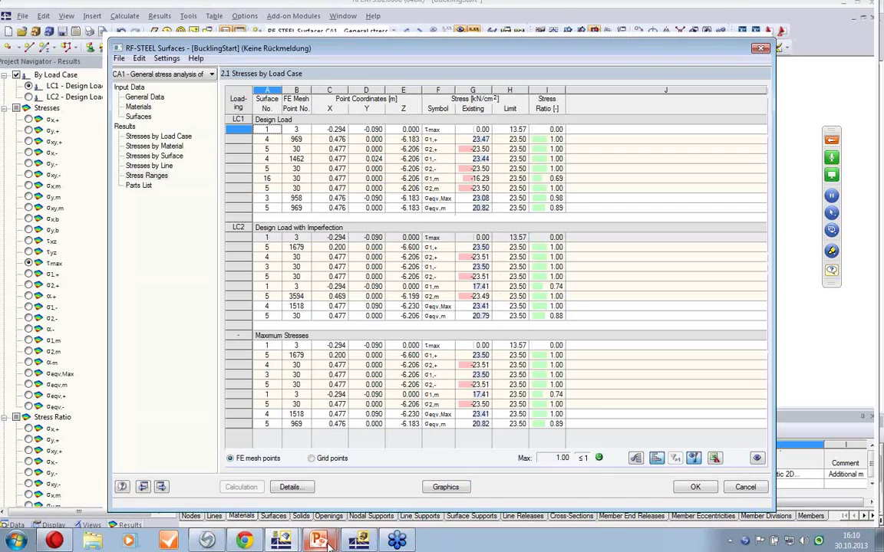
Step: Switch to the PowerPoint presentation and open the Dlubal website from the More Information slide
mouse_move(328, 545)
left_click(290, 508)
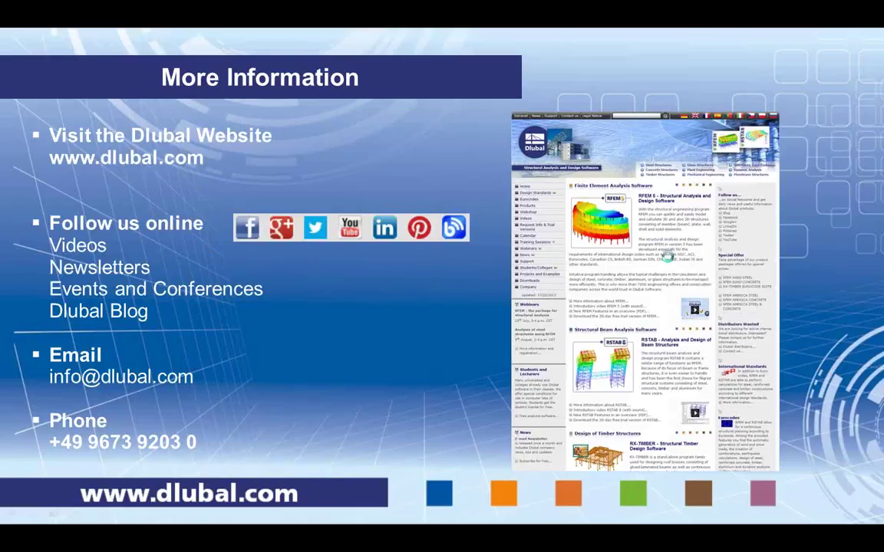
left_click(671, 258)
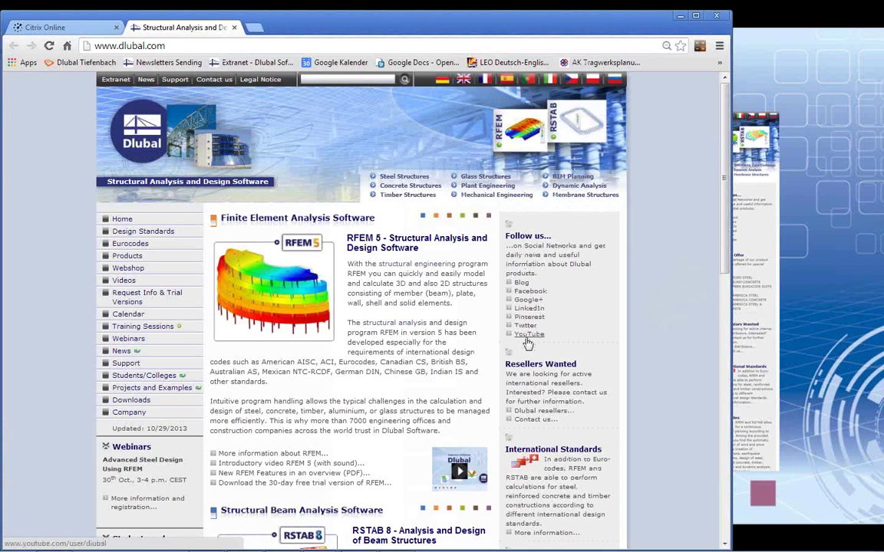
Step: Open the Dlubal Blog from the website and look through its latest posts and categories
left_click(521, 284)
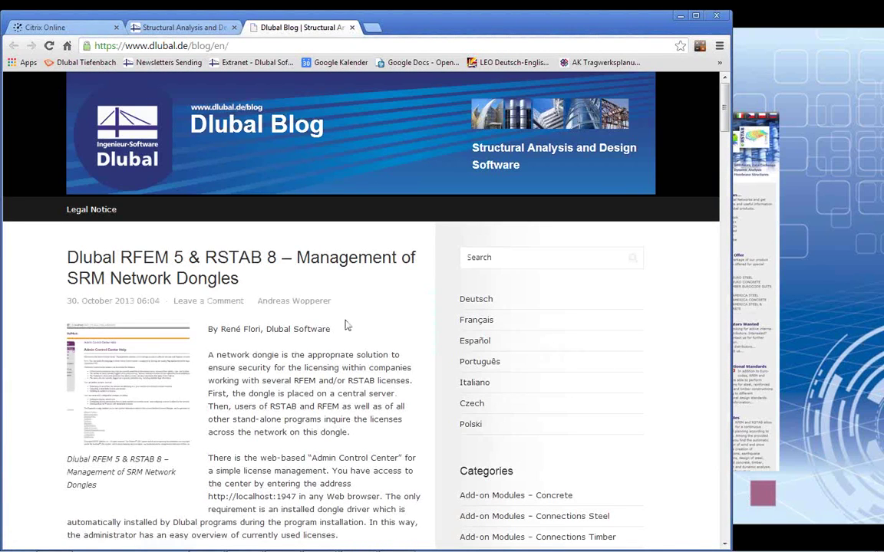
scroll(345, 326, "down", 3)
scroll(345, 326, "down", 7)
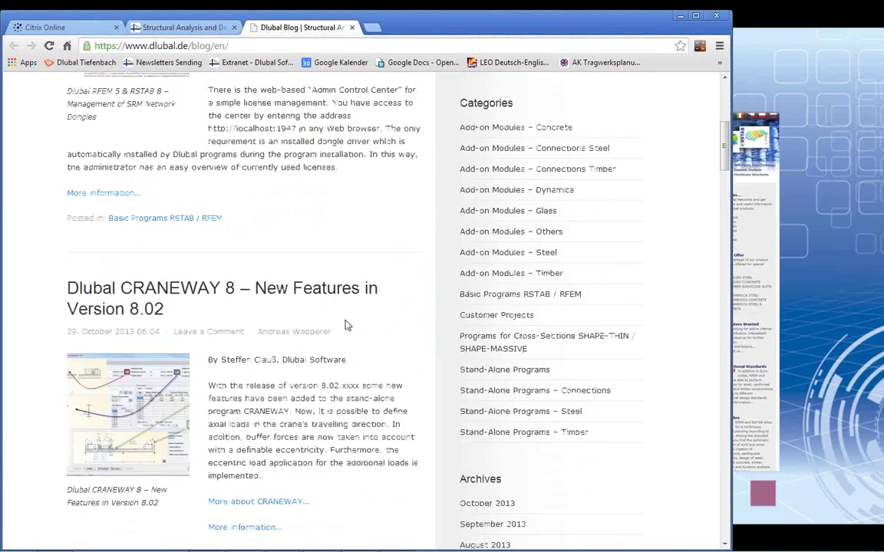
scroll(345, 326, "up", 5)
scroll(346, 326, "up", 5)
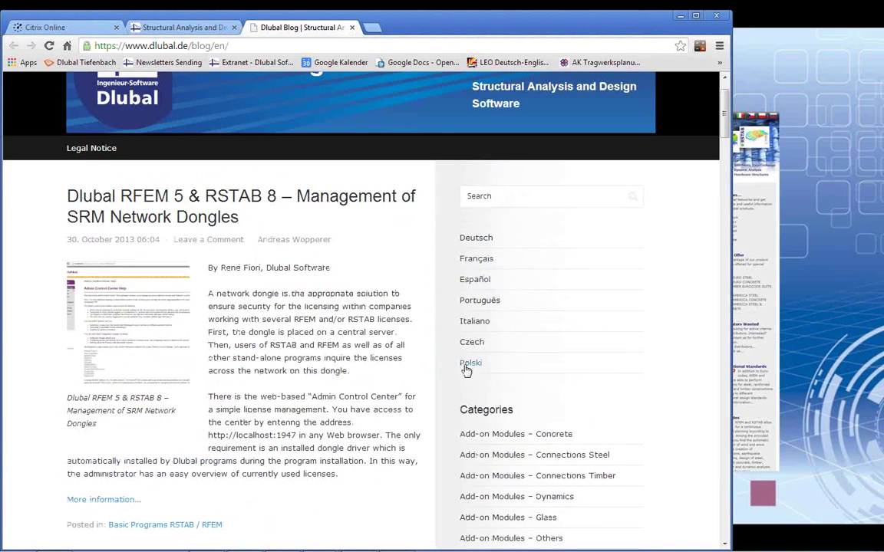
Step: Search the blog for "non linear" and look through the articles found
left_click(484, 196)
type("non linear")
key("Return")
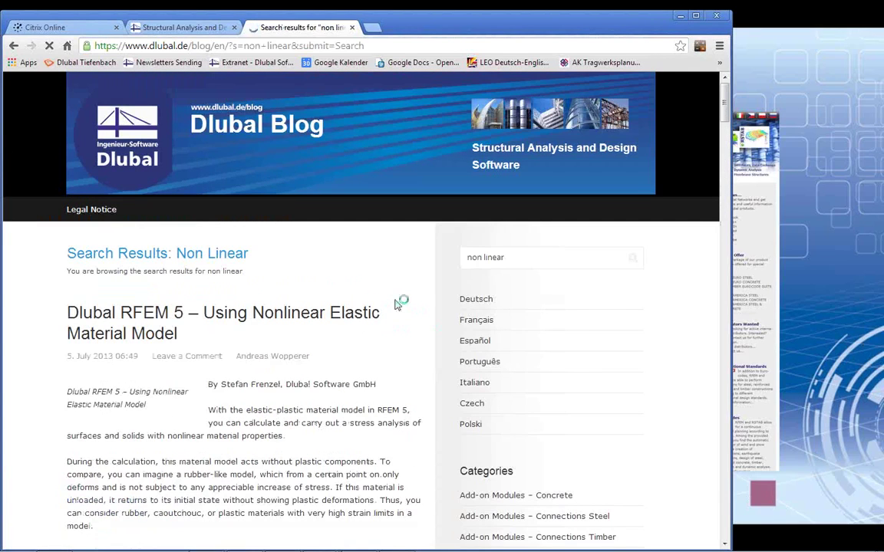
scroll(321, 331, "down", 5)
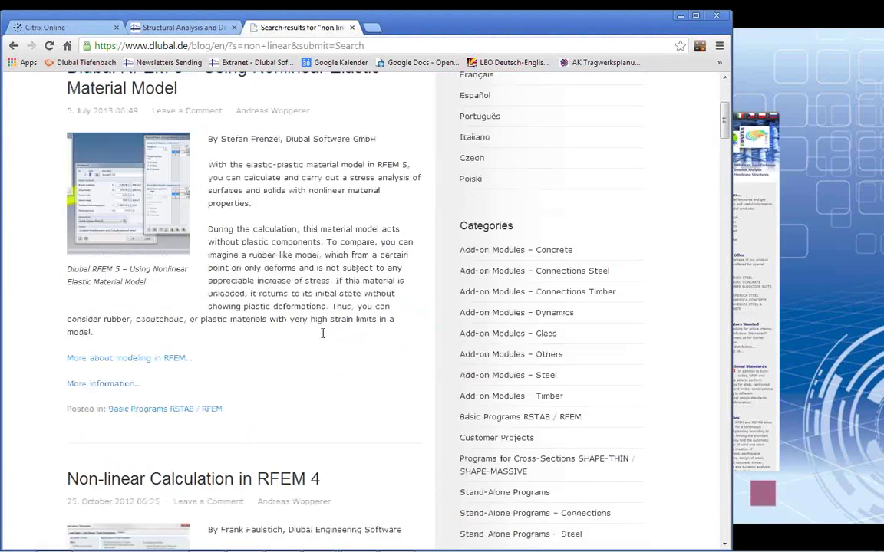
scroll(256, 276, "down", 8)
scroll(261, 268, "up", 10)
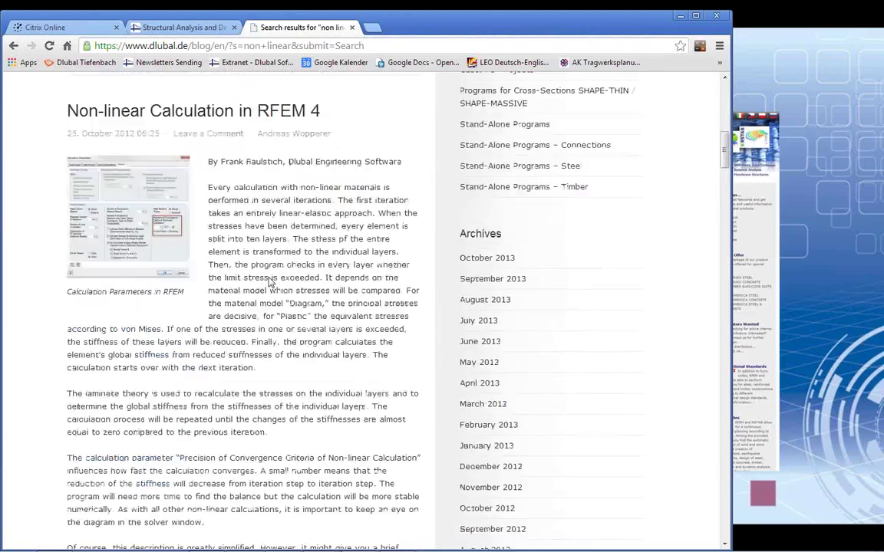
scroll(270, 287, "up", 1)
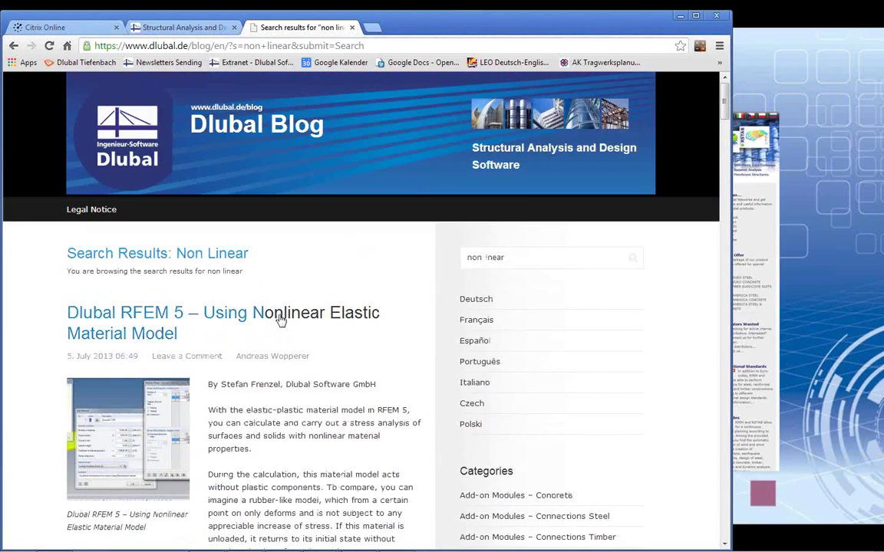
scroll(341, 360, "down", 4)
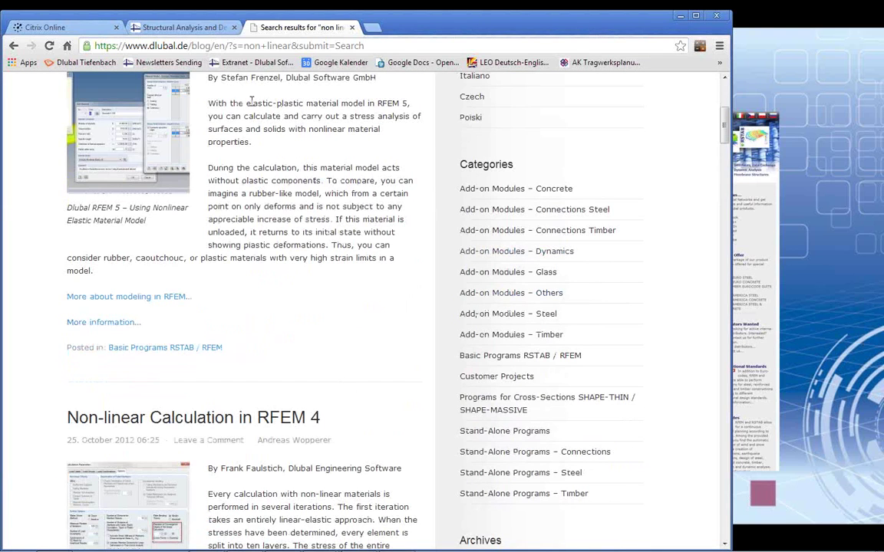
Step: Return to the Dlubal website and review the trial versions offered on the downloads page
left_click(179, 29)
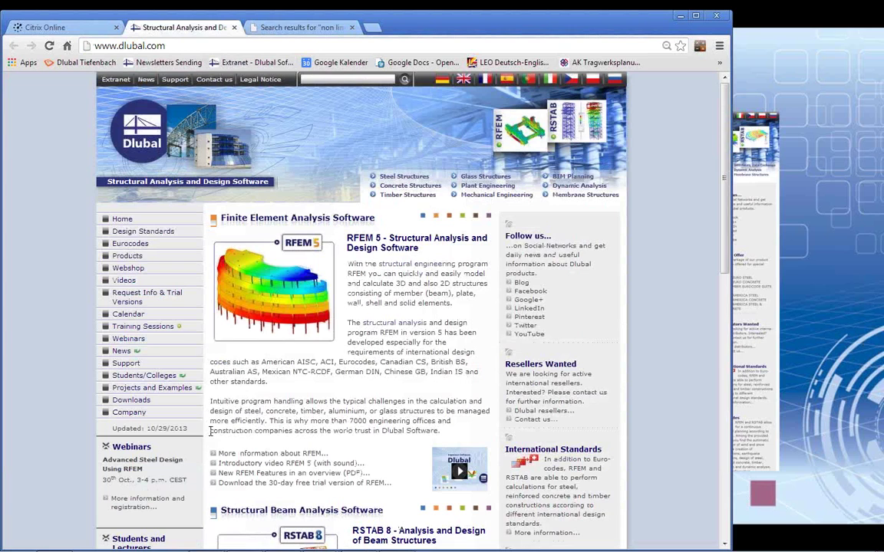
left_click(130, 400)
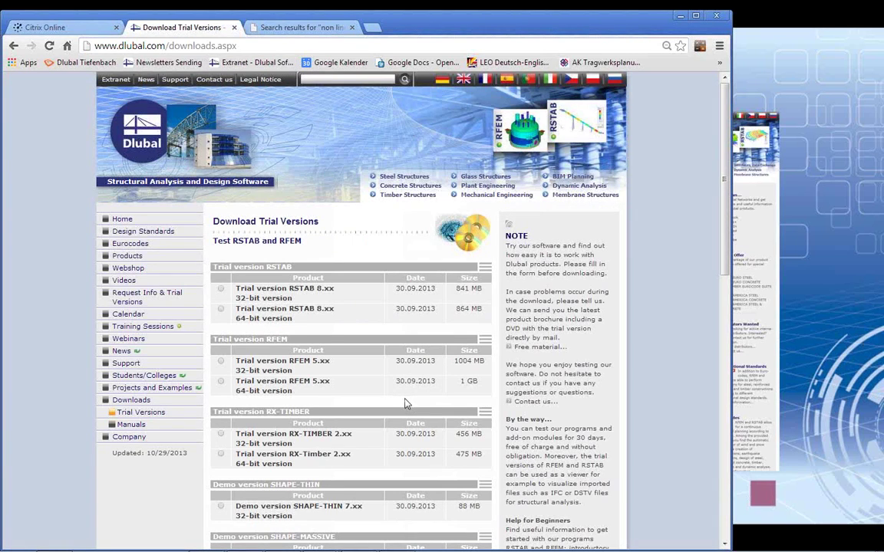
scroll(420, 402, "down", 4)
scroll(423, 399, "up", 1)
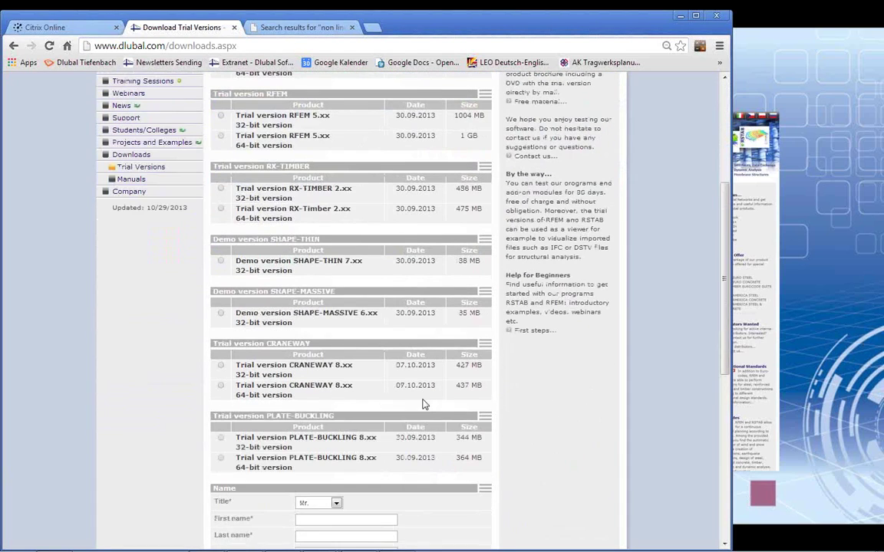
Step: Open the First steps page for beginners and review its introductory examples, videos and manuals
left_click(535, 331)
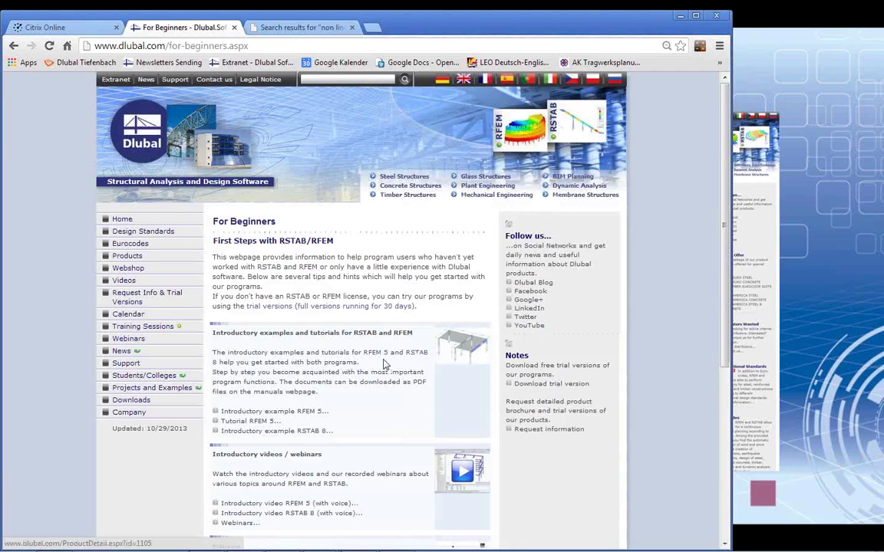
scroll(347, 330, "down", 2)
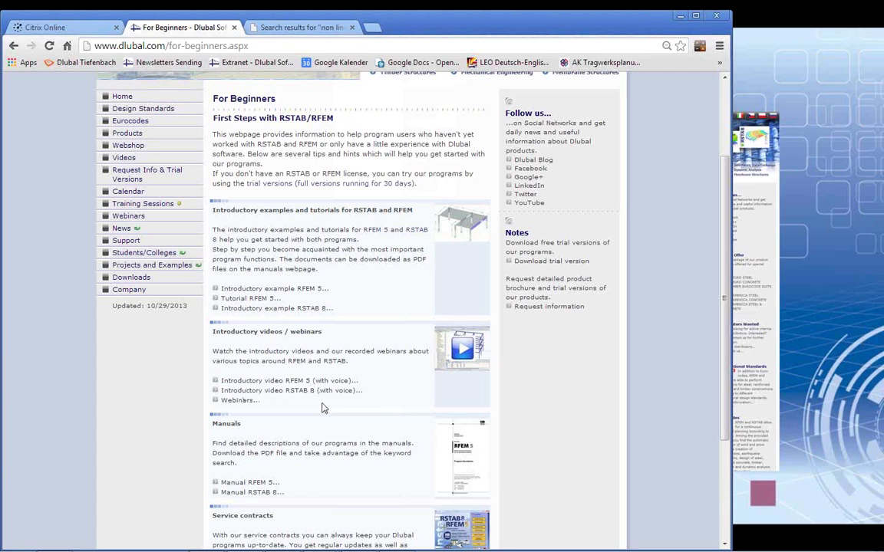
scroll(363, 375, "down", 2)
scroll(363, 375, "up", 3)
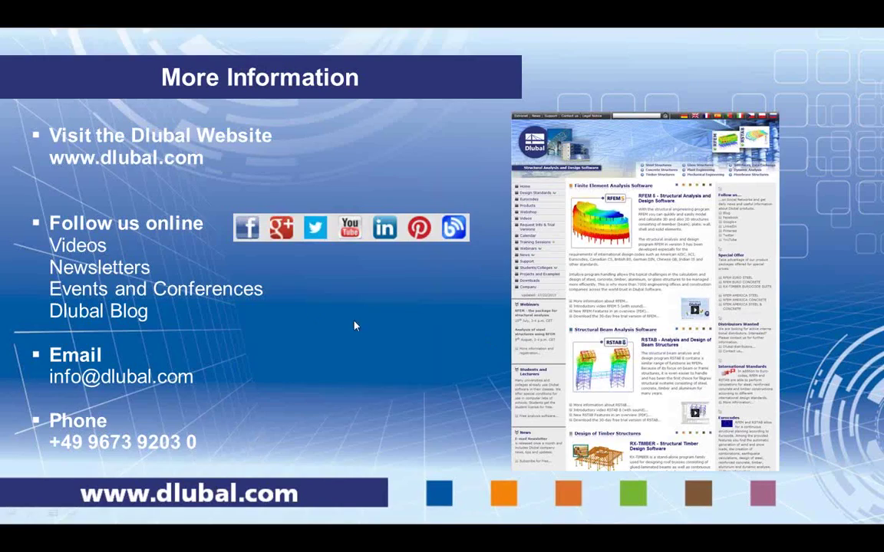
left_click(339, 312)
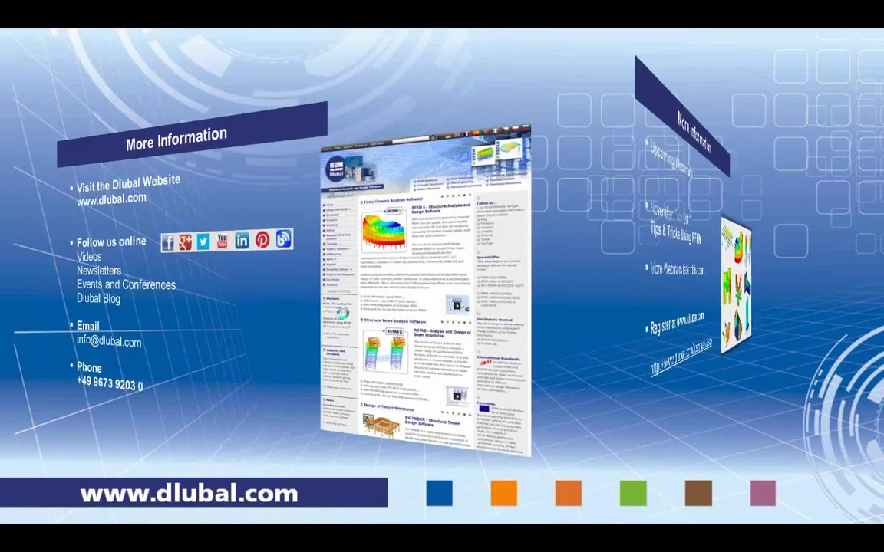